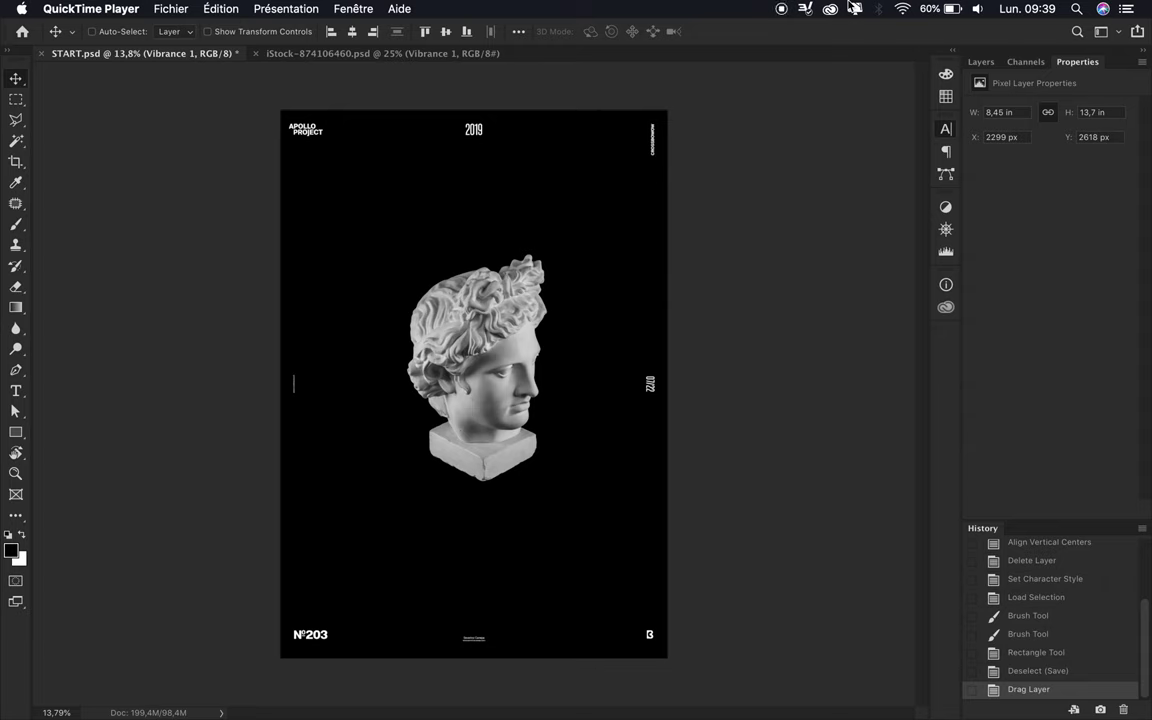
# Step: Liquify the statue into swirling grey marble filling the poster, then add an empty Layer 1 above
pyautogui.click(411, 137)
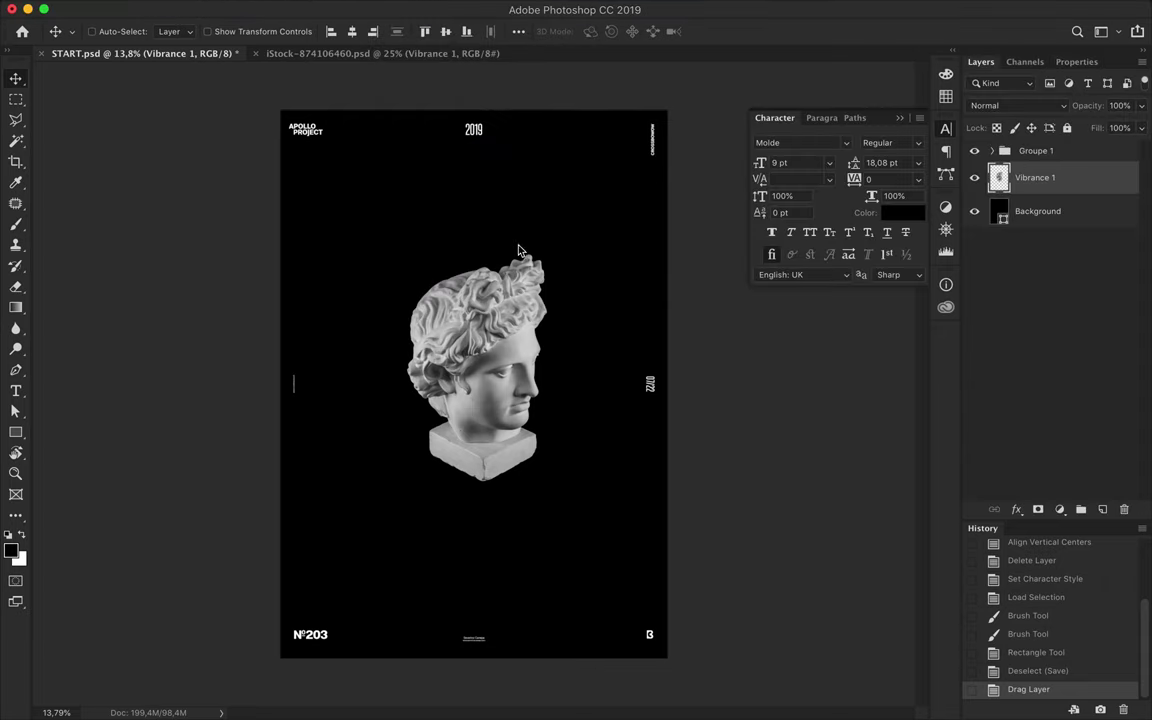
pyautogui.moveTo(399, 200)
pyautogui.mouseDown()
pyautogui.moveTo(288, 437)
pyautogui.moveTo(480, 295)
pyautogui.moveTo(321, 527)
pyautogui.moveTo(386, 154)
pyautogui.moveTo(260, 320)
pyautogui.moveTo(180, 225)
pyautogui.moveTo(320, 470)
pyautogui.moveTo(635, 360)
pyautogui.moveTo(600, 30)
pyautogui.moveTo(175, 675)
pyautogui.moveTo(400, 515)
pyautogui.moveTo(620, 100)
pyautogui.moveTo(520, 110)
pyautogui.moveTo(585, 85)
pyautogui.mouseUp()
pyautogui.moveTo(640, 115); pyautogui.dragTo(560, 230)
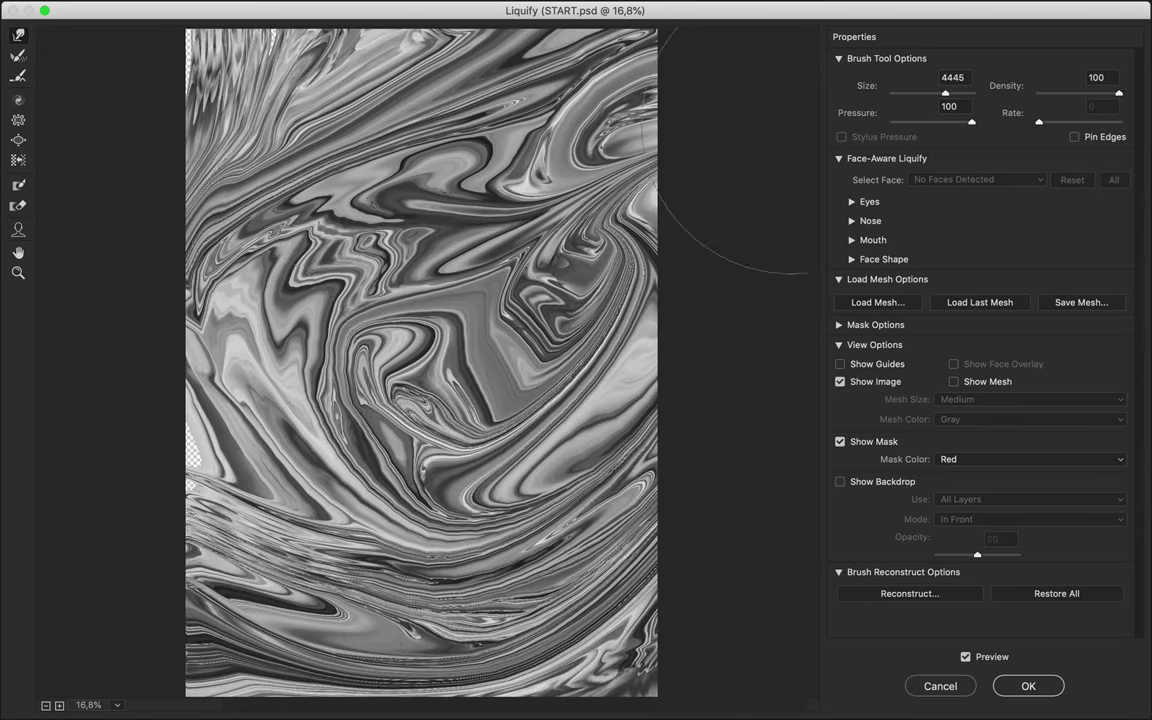
pyautogui.click(1028, 686)
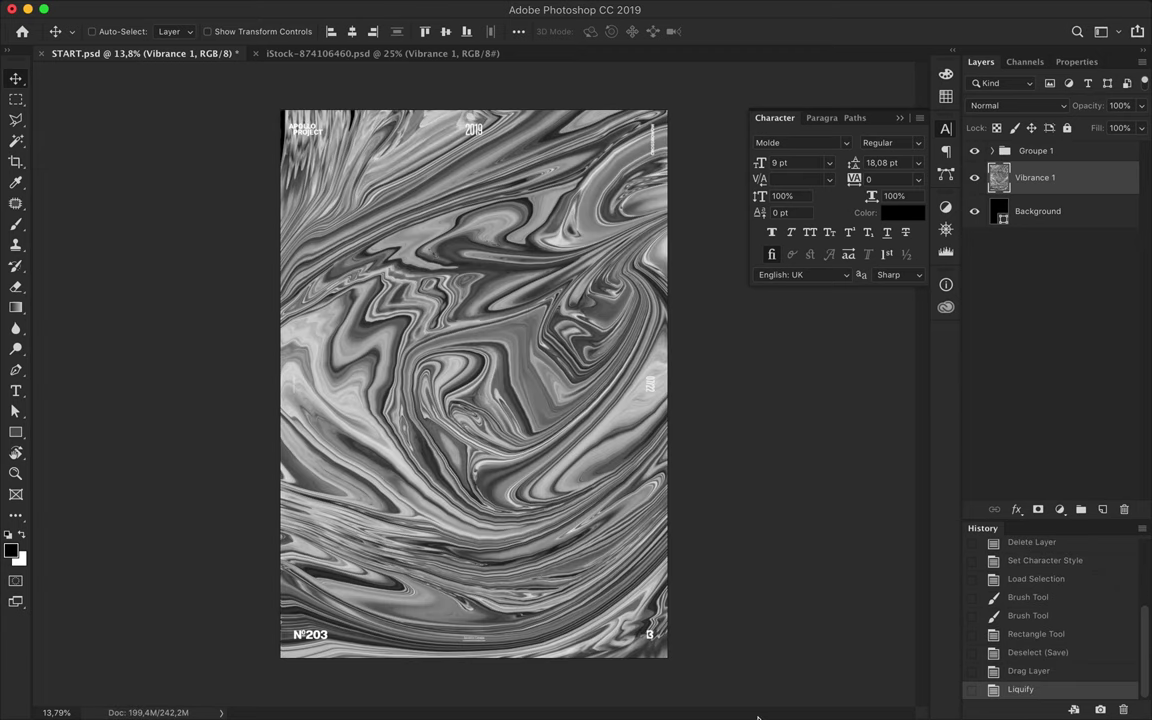
pyautogui.click(1101, 510)
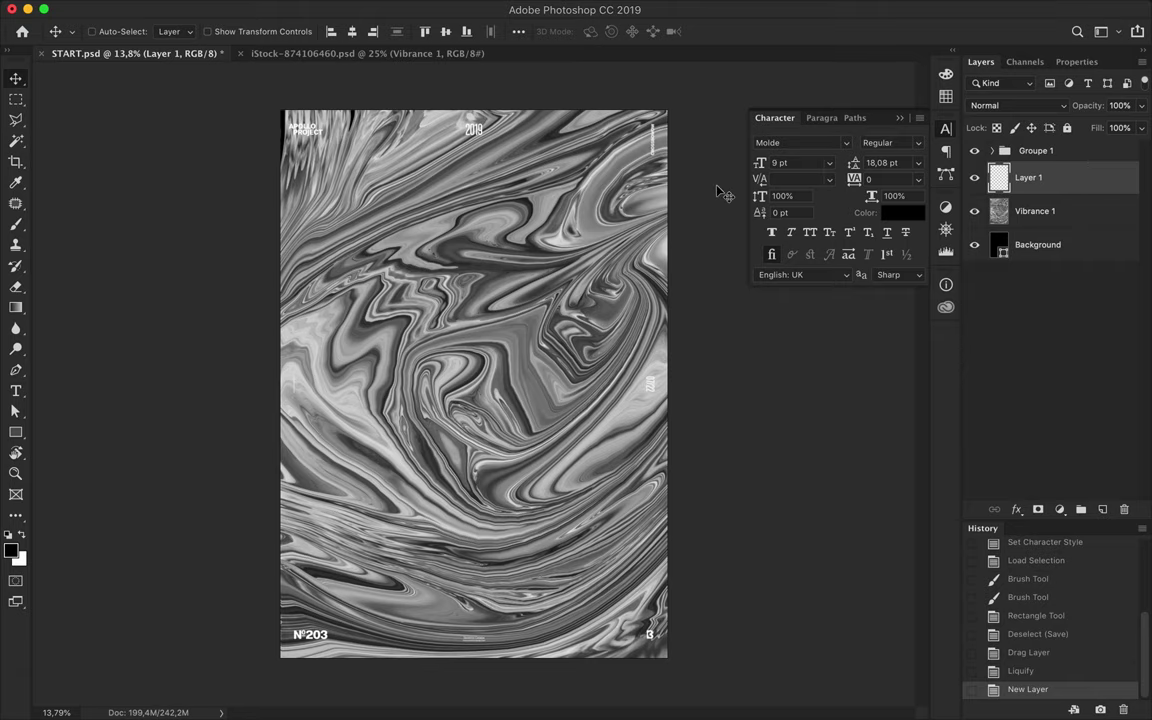
# Step: Cover the poster with a #e22222 rectangle blended into the marble
pyautogui.press('u')
pyautogui.moveTo(276, 104); pyautogui.dragTo(668, 660)
pyautogui.click(177, 31)
pyautogui.click(98, 116)
pyautogui.click(252, 63)
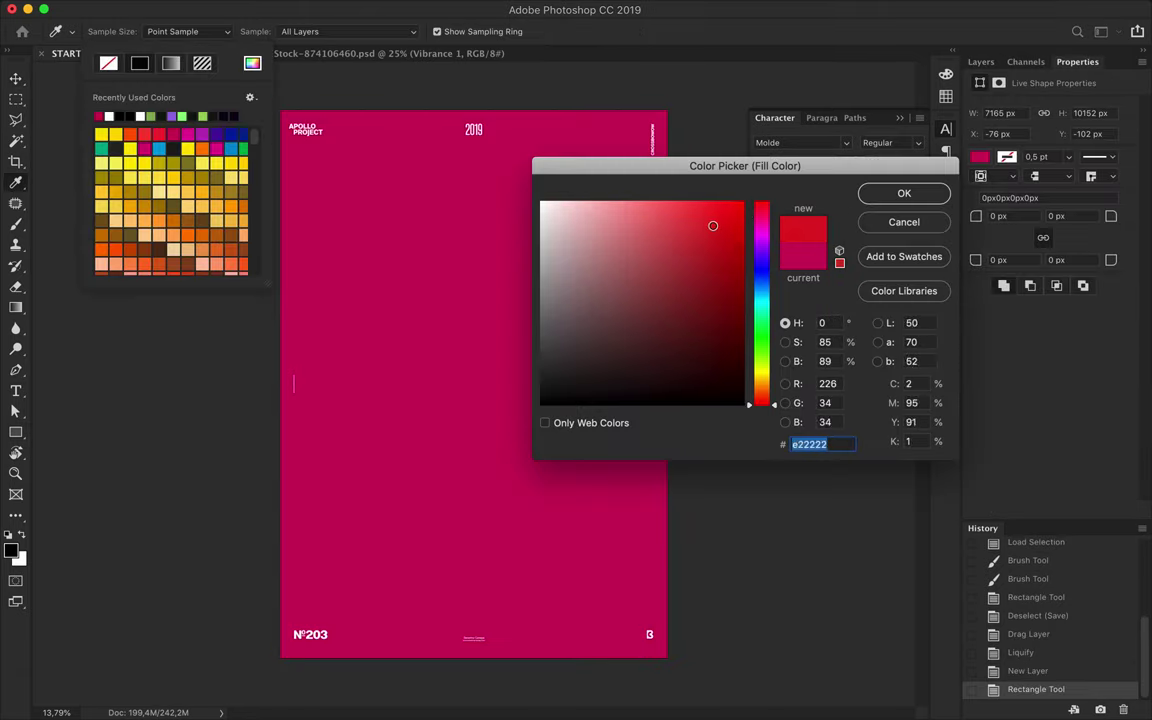
pyautogui.click(904, 194)
pyautogui.click(980, 62)
pyautogui.click(1017, 105)
pyautogui.click(1006, 282)
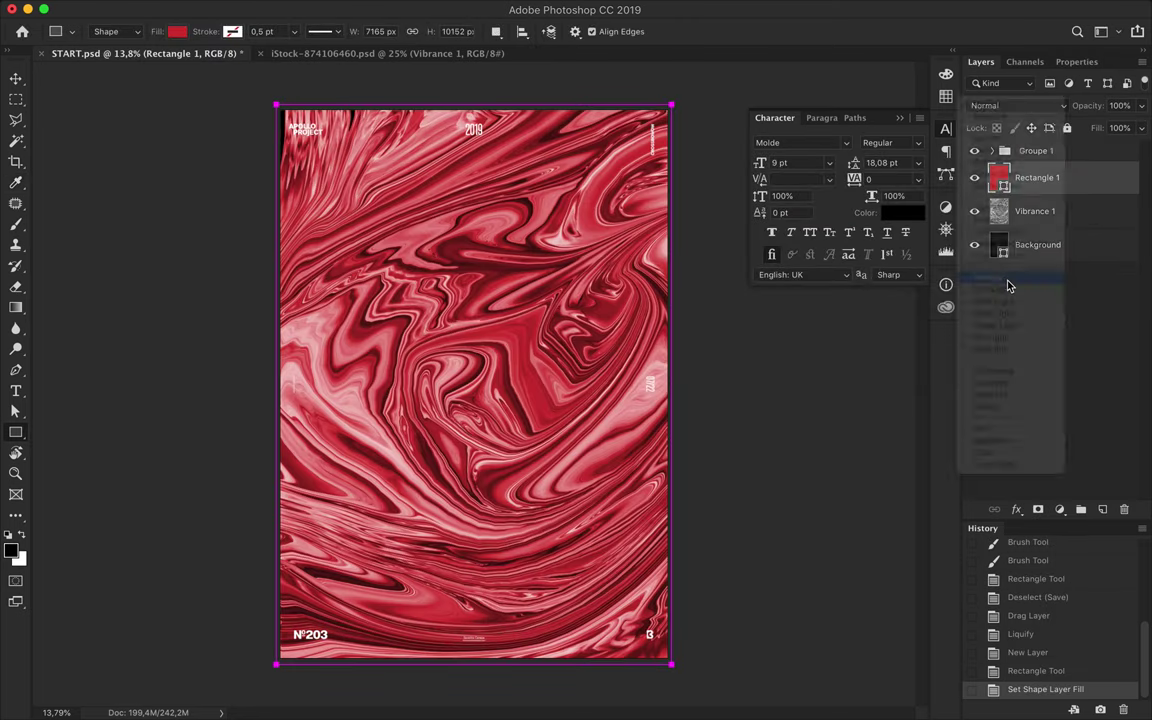
# Step: Add a Levels adjustment of 32/0.88/244 and merge it into the marble texture
pyautogui.click(1059, 509)
pyautogui.click(1050, 590)
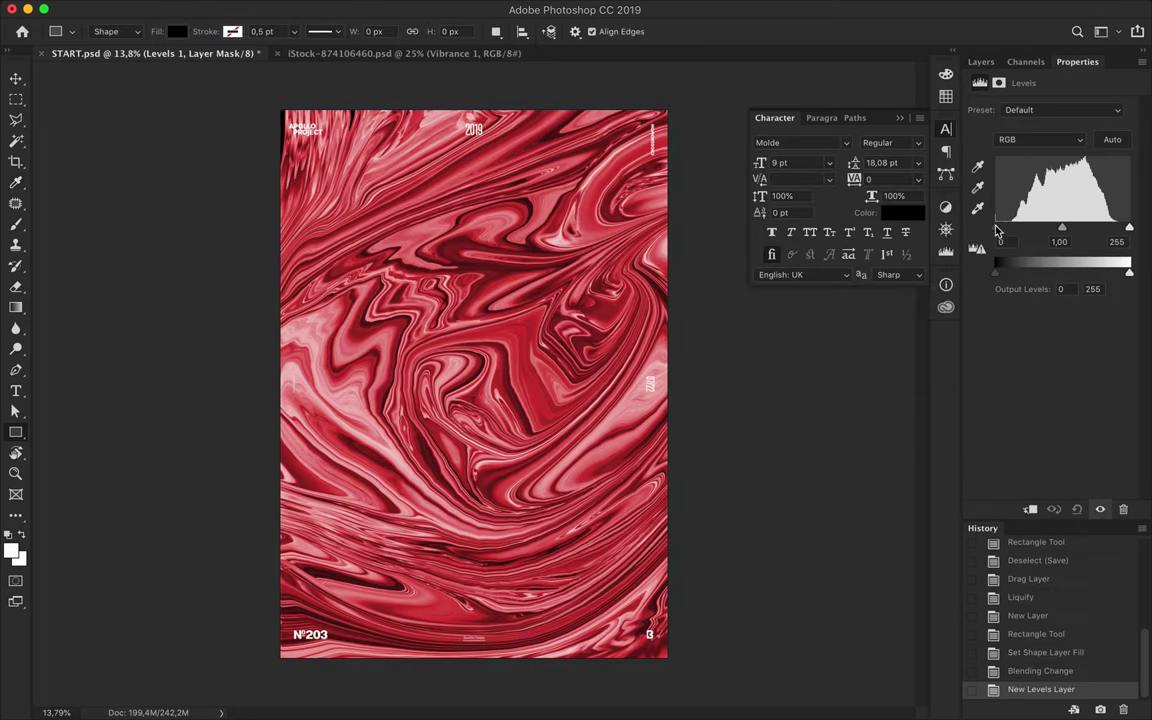
pyautogui.moveTo(996, 228); pyautogui.dragTo(1012, 228)
pyautogui.moveTo(1129, 228); pyautogui.dragTo(1074, 229)
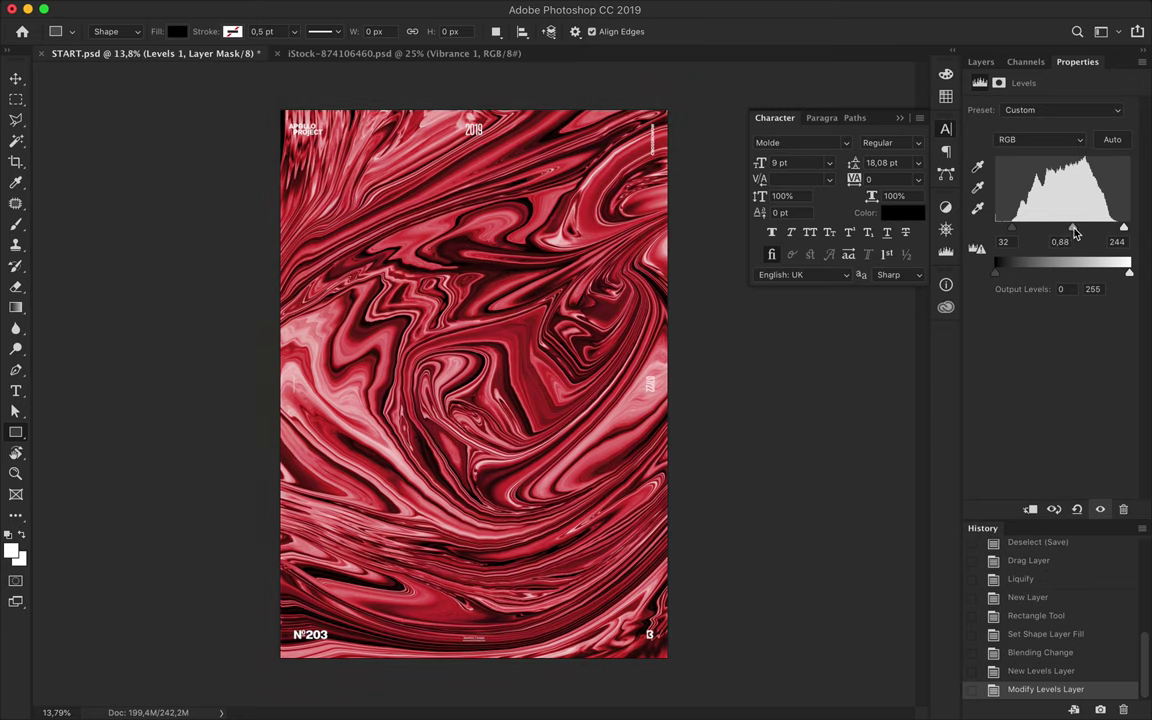
pyautogui.press('F7')
pyautogui.hotkey('ctrl', 'e')
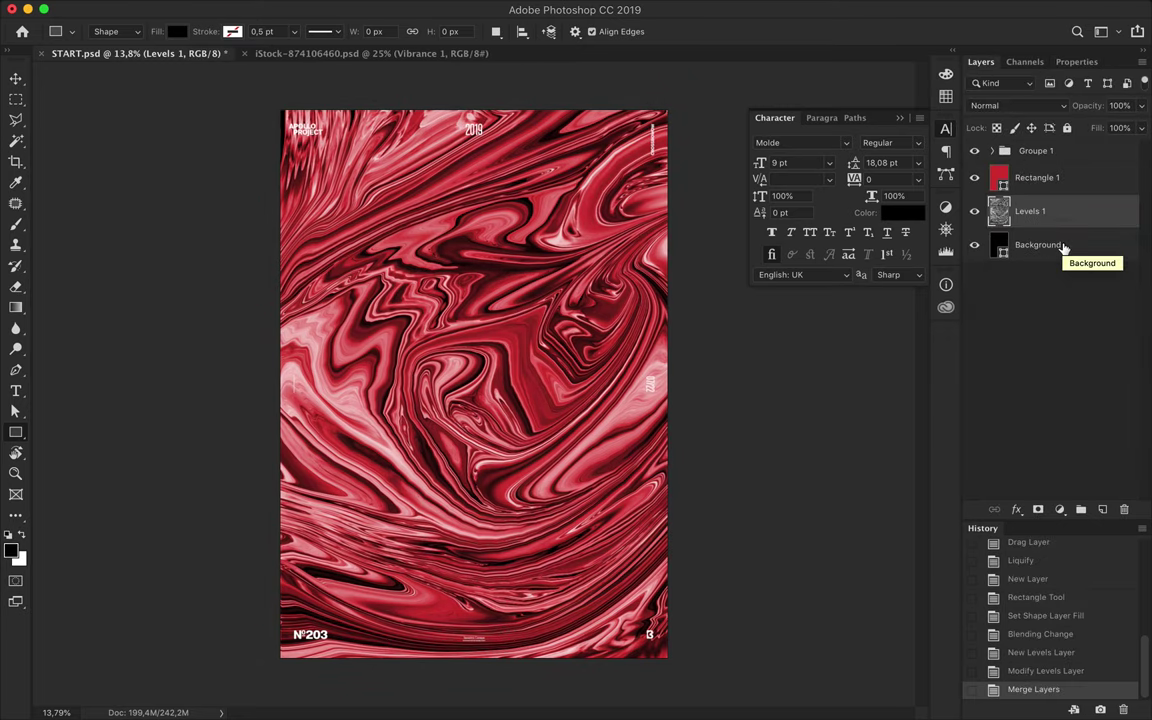
pyautogui.click(1053, 250)
pyautogui.rightClick(15, 432)
pyautogui.click(70, 465)
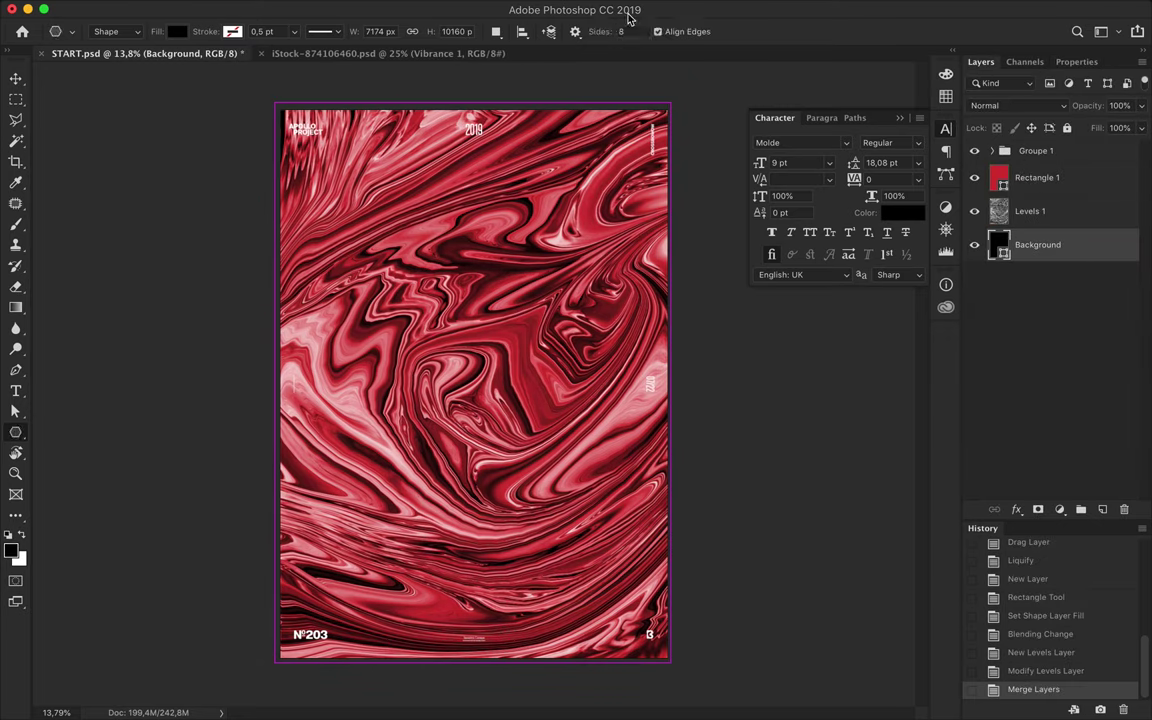
# Step: Draw an eight-sided polygon and centre it on the canvas
pyautogui.moveTo(527, 410); pyautogui.dragTo(492, 235)
pyautogui.press('v')
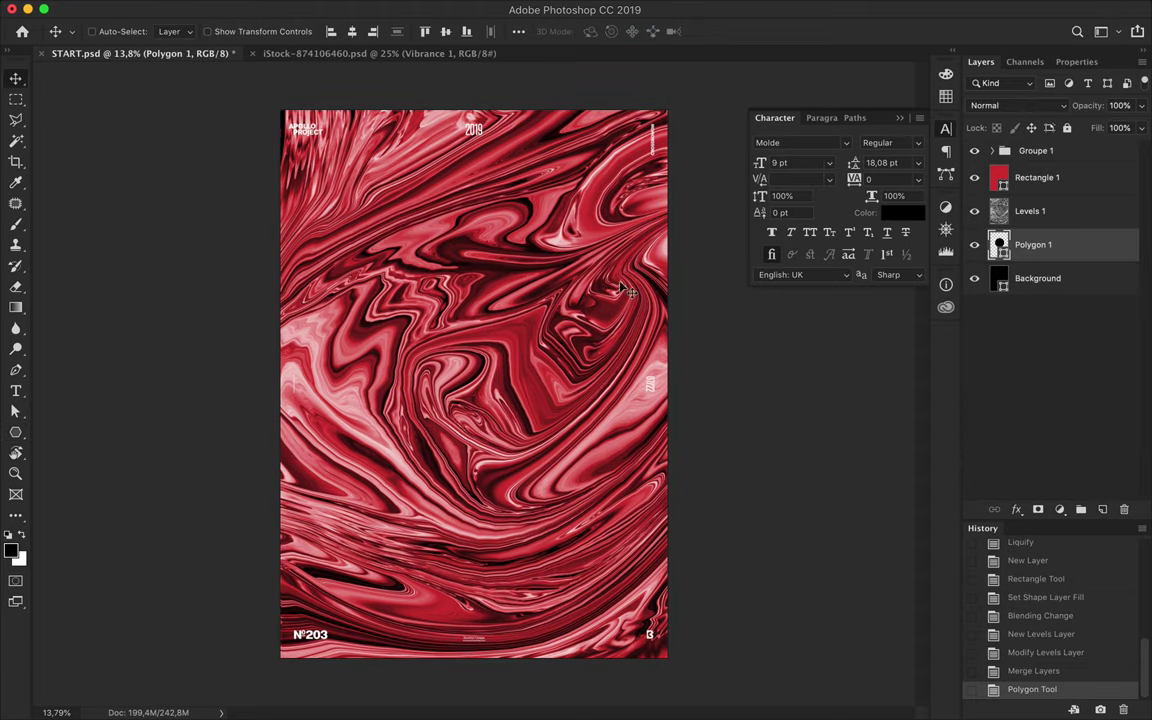
pyautogui.moveTo(476, 395); pyautogui.dragTo(477, 390)
pyautogui.click(518, 31)
pyautogui.click(565, 179)
pyautogui.click(469, 74)
# Step: Clip the marble texture and red rectangle into the octagon and re-centre it
pyautogui.click(566, 74)
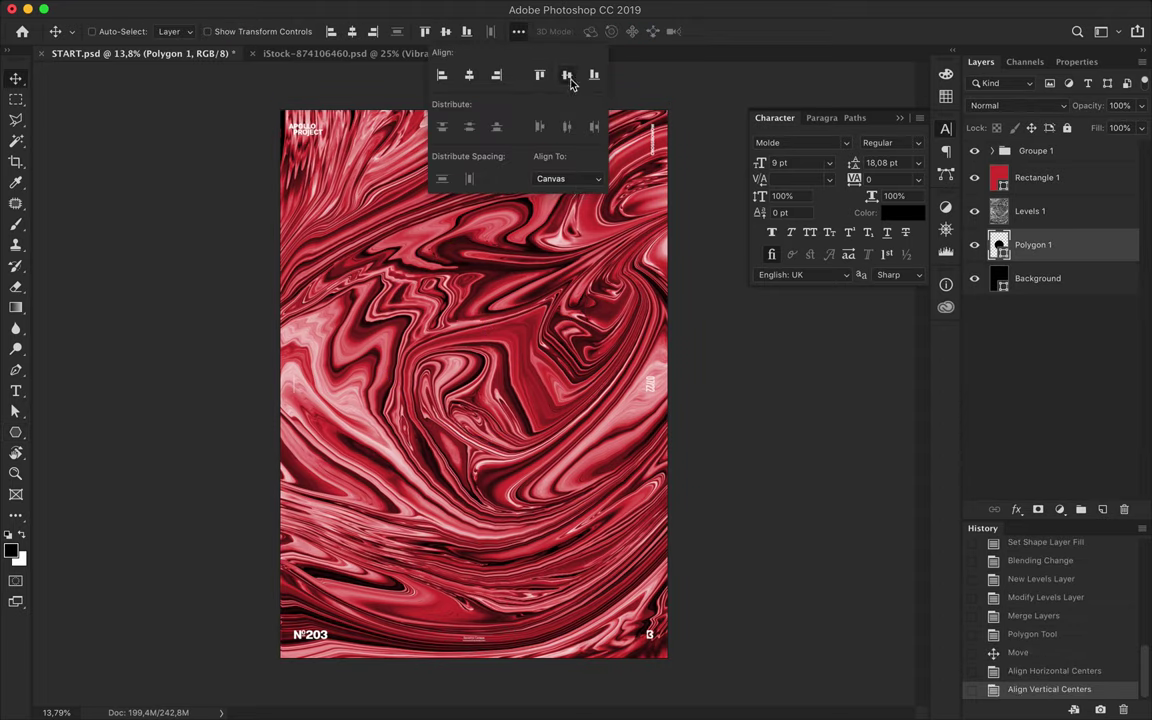
pyautogui.keyDown('alt'); pyautogui.click(1036, 227); pyautogui.keyUp('alt')
pyautogui.keyDown('alt'); pyautogui.click(1036, 194); pyautogui.keyUp('alt')
pyautogui.click(1033, 245)
pyautogui.click(352, 31)
pyautogui.click(446, 31)
pyautogui.hotkey('ctrl', '0')
# Step: Group the three octagon layers and name the group 'Form'
pyautogui.click(1047, 186)
pyautogui.keyDown('shift'); pyautogui.click(988, 245); pyautogui.keyUp('shift')
pyautogui.hotkey('ctrl', 'g')
pyautogui.doubleClick(1030, 170)
pyautogui.write('Form')
pyautogui.press('Return')
# Step: Add a 'UNIVERSALIS' text layer at the top and enlarge it
pyautogui.press('t')
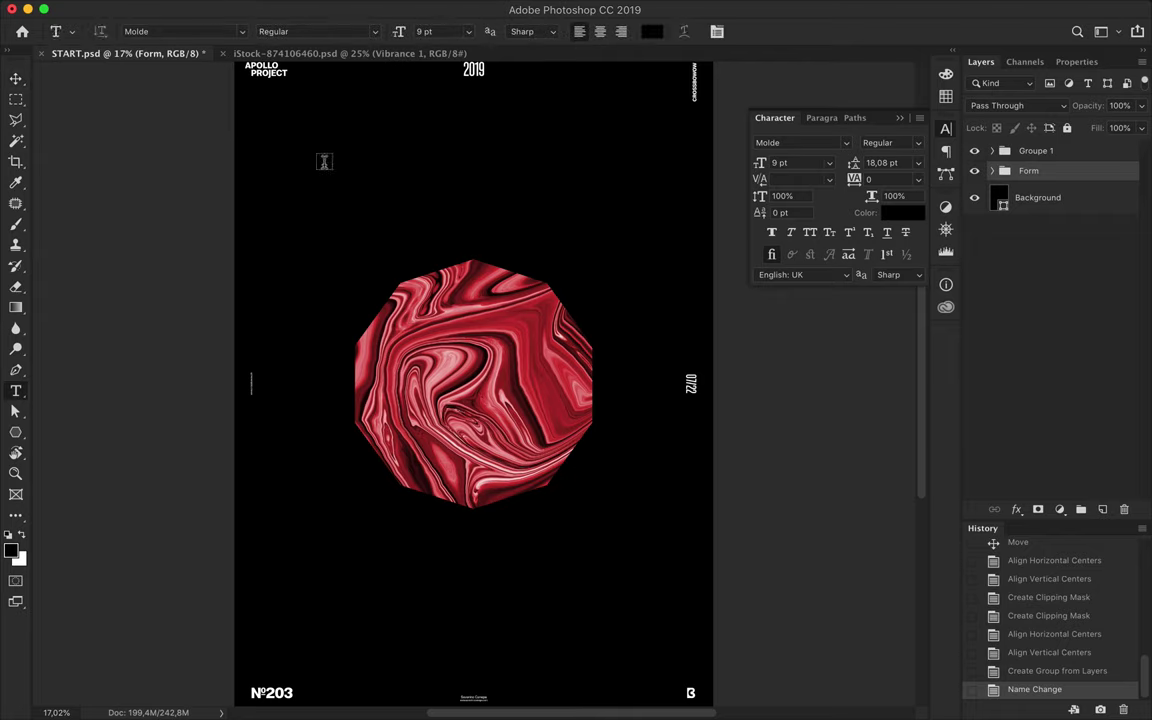
pyautogui.click(325, 166)
pyautogui.write('UNIVERSALIS')
pyautogui.hotkey('ctrl', 'Return')
pyautogui.hotkey('ctrl', 't')
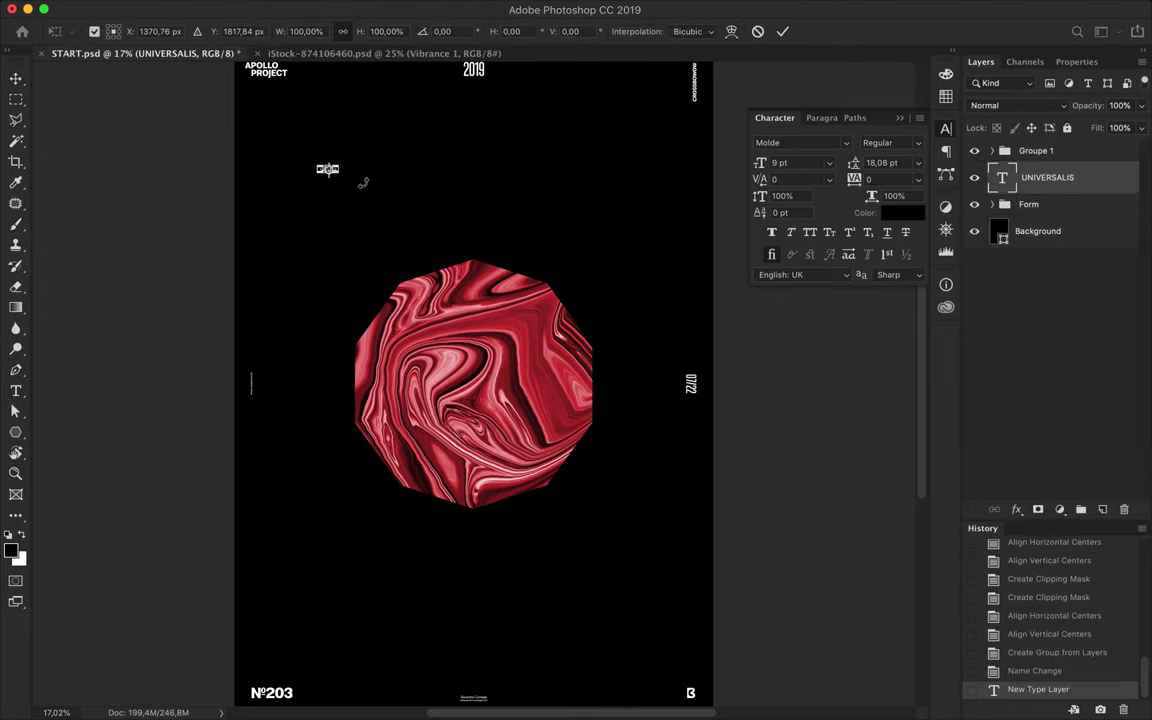
pyautogui.moveTo(343, 172); pyautogui.dragTo(650, 244)
pyautogui.press('Return')
# Step: Make the UNIVERSALIS headline grey in the Compressed-Heavy font style
pyautogui.click(651, 31)
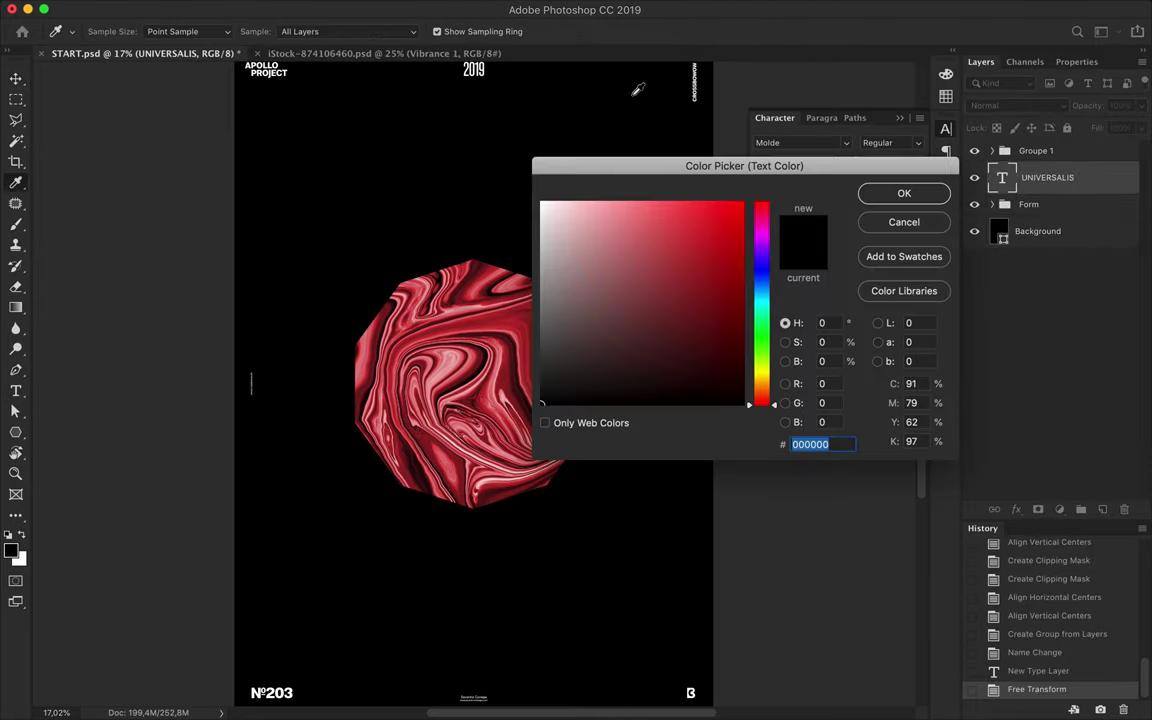
pyautogui.press('Return')
pyautogui.scroll(10, 474, 380)
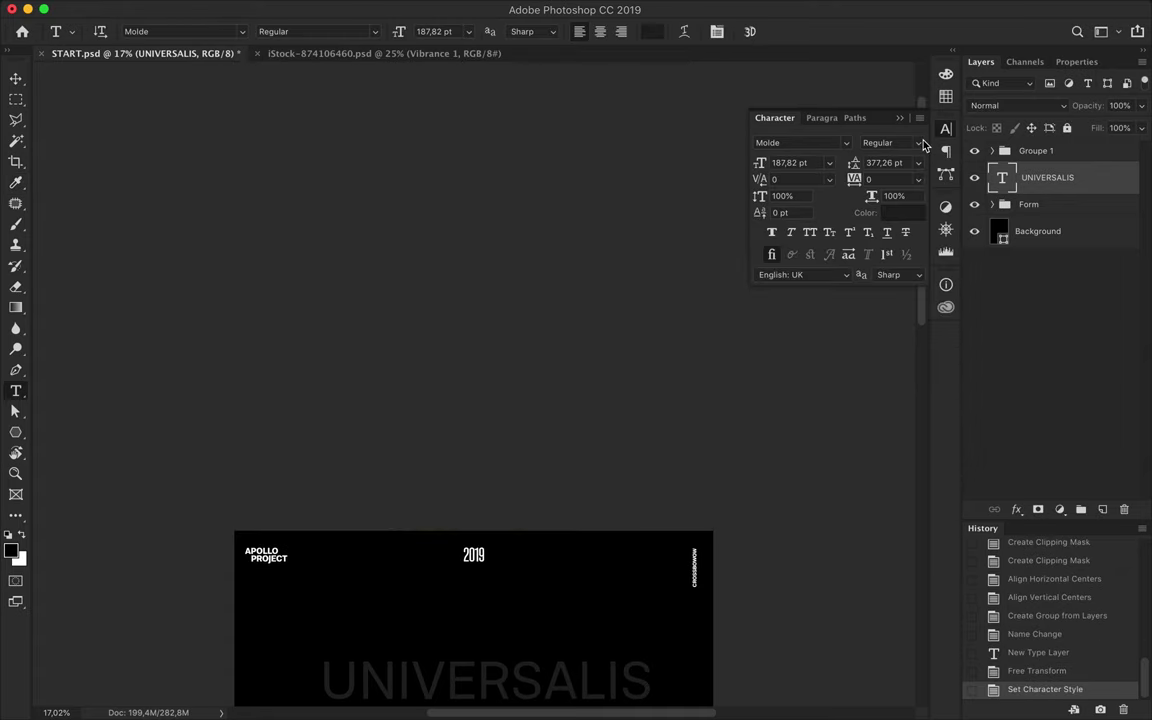
pyautogui.click(831, 140)
pyautogui.click(922, 181)
pyautogui.scroll(-10, 550, 219)
pyautogui.scroll(1, 550, 219)
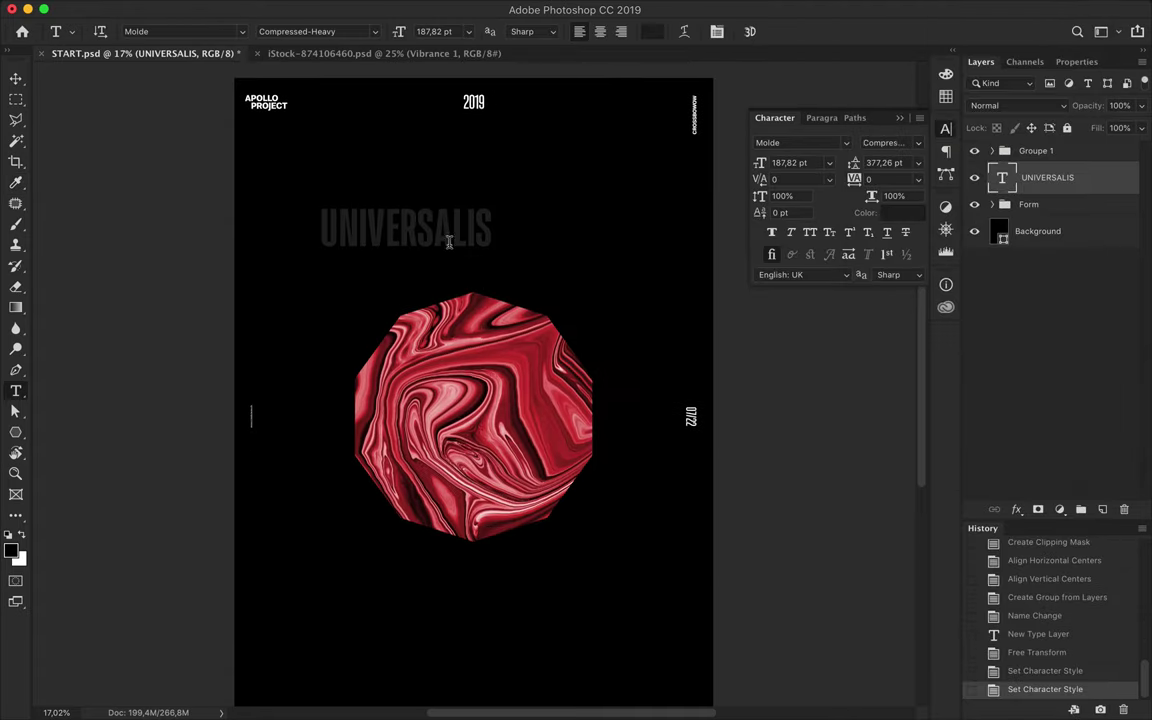
# Step: Scale the headline to about twice its size and place it near the top
pyautogui.hotkey('ctrl', 't')
pyautogui.moveTo(492, 206); pyautogui.dragTo(668, 146)
pyautogui.moveTo(321, 256); pyautogui.dragTo(304, 261)
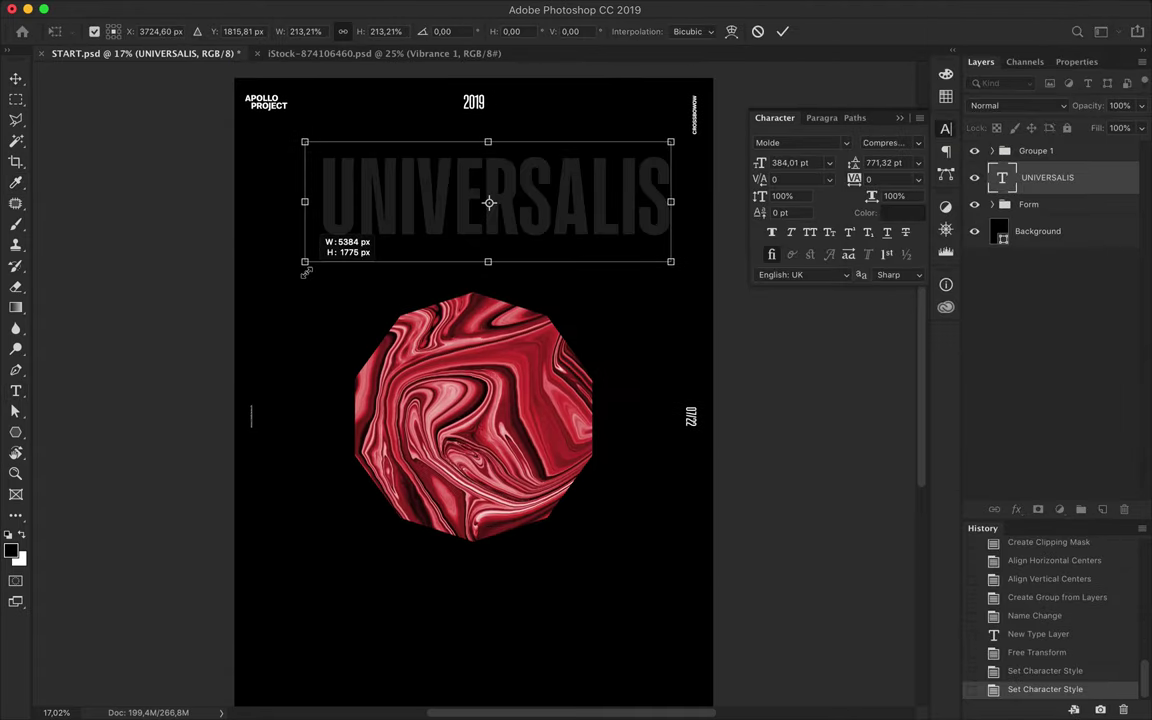
pyautogui.press('Return')
pyautogui.moveTo(430, 211); pyautogui.dragTo(424, 226)
# Step: Change the Background fill colour to dark grey
pyautogui.click(303, 321)
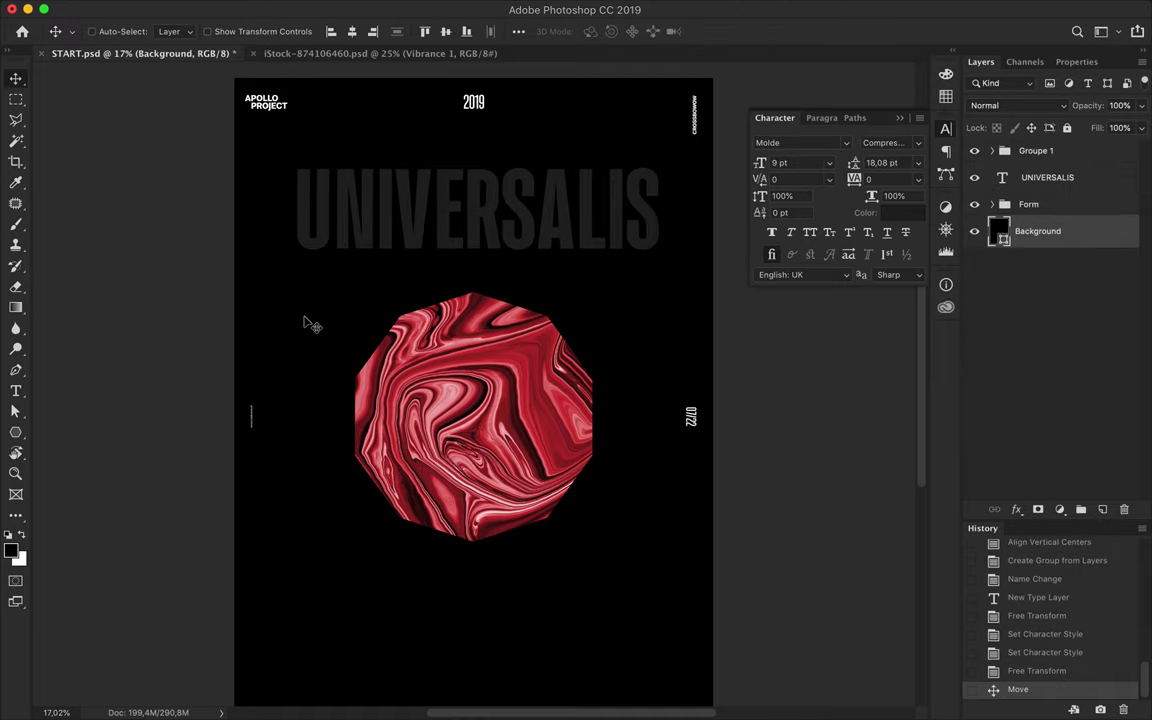
pyautogui.press('u')
pyautogui.click(235, 31)
pyautogui.click(314, 63)
pyautogui.press('Return')
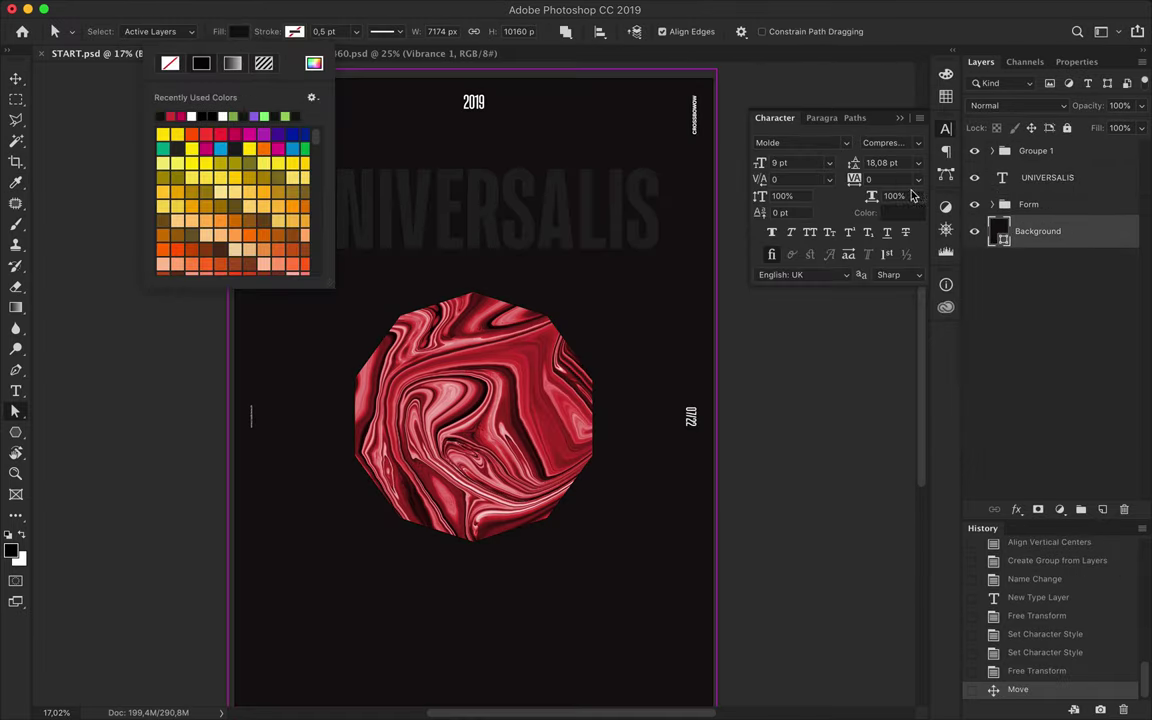
pyautogui.press('Return')
# Step: Give UNIVERSALIS colour #202020 and lower its Fill to 30%
pyautogui.press('v')
pyautogui.click(620, 220)
pyautogui.press('t')
pyautogui.click(651, 31)
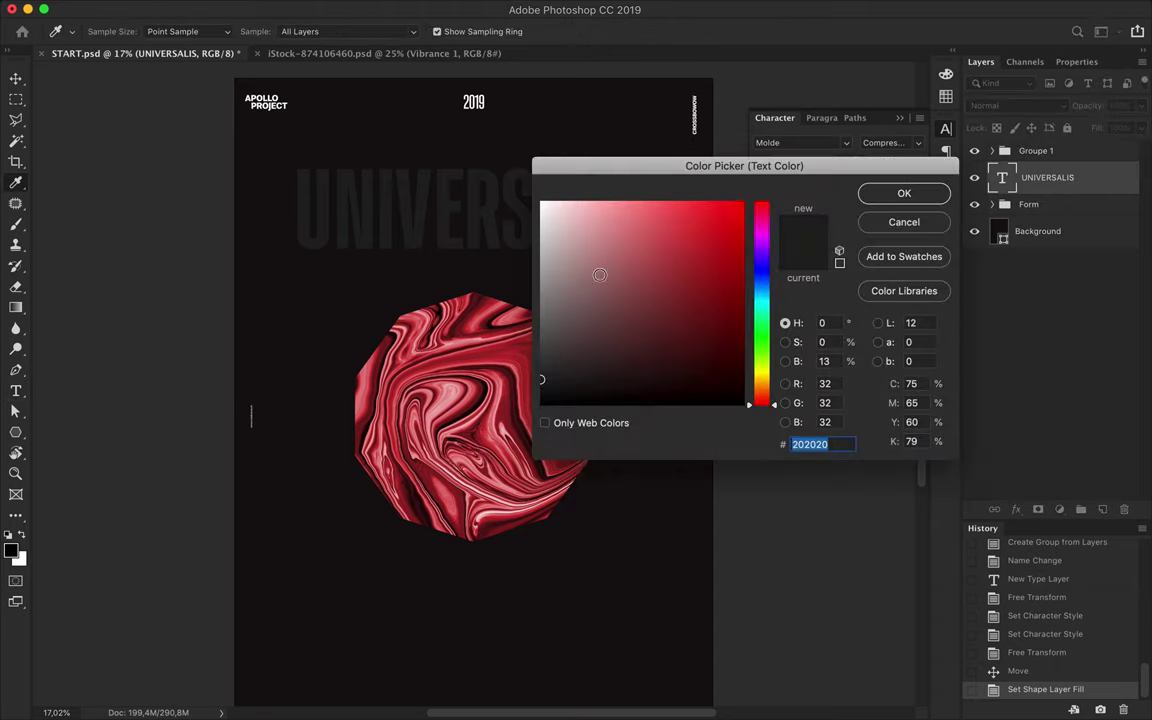
pyautogui.click(885, 196)
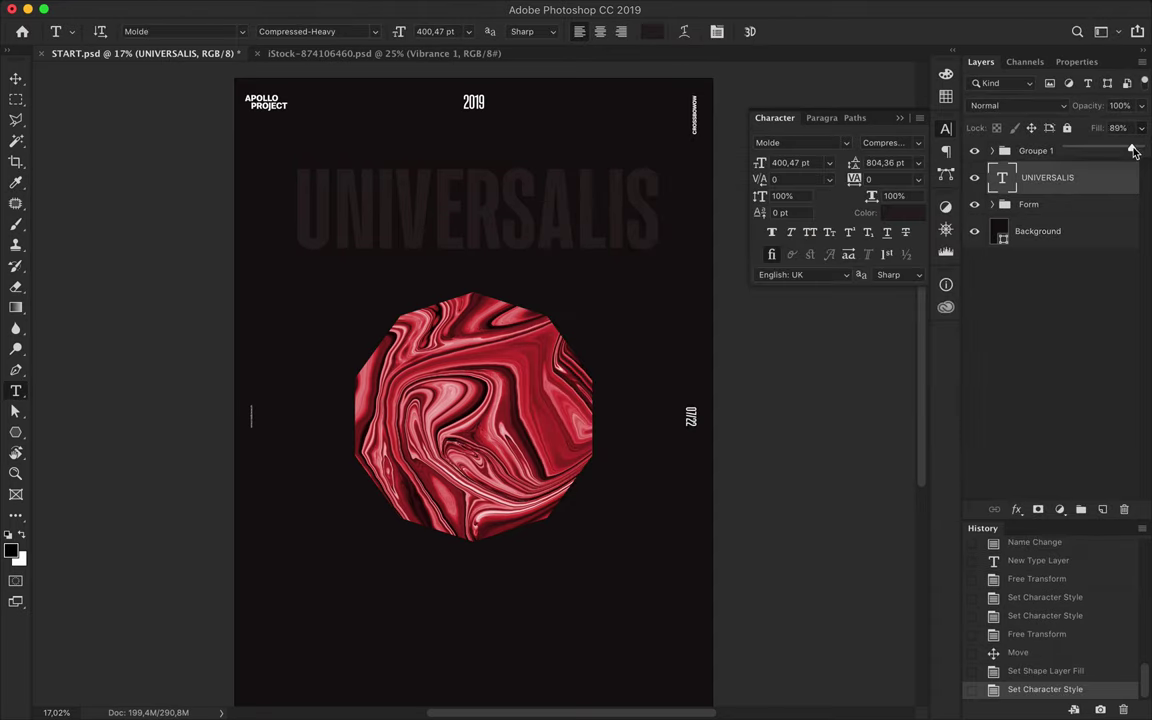
pyautogui.moveTo(1133, 150); pyautogui.dragTo(1068, 150)
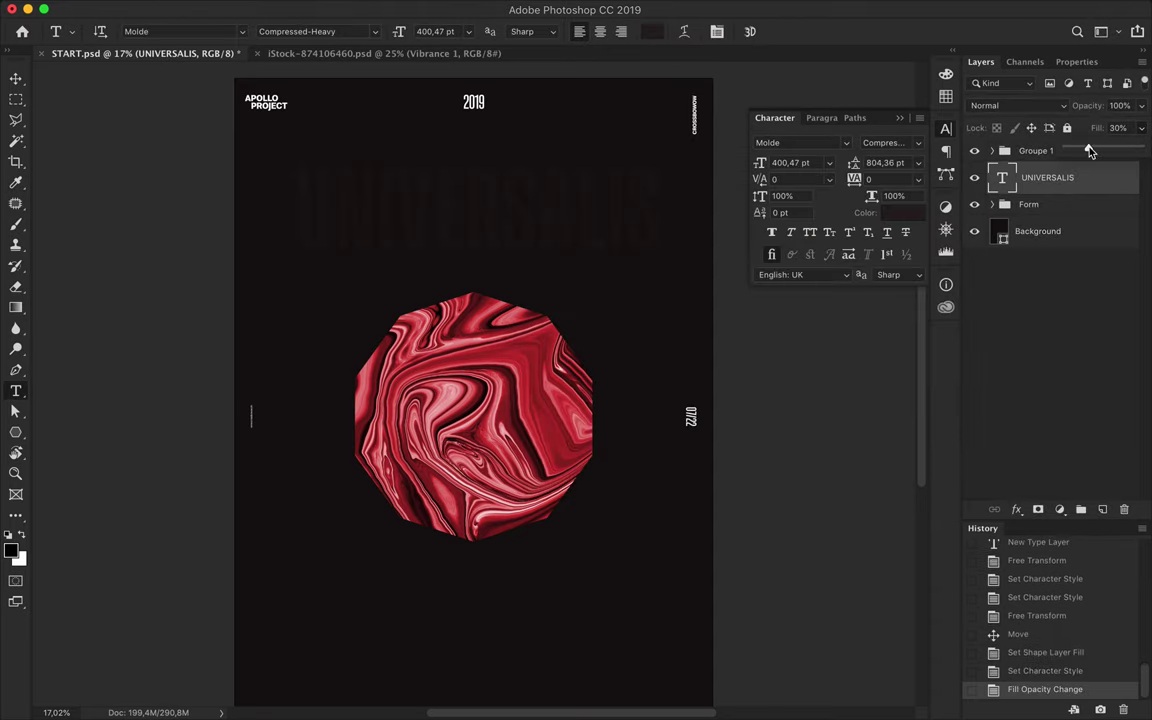
# Step: Centre the UNIVERSALIS headline horizontally on the poster
pyautogui.press('v')
pyautogui.moveTo(490, 204); pyautogui.dragTo(506, 180)
pyautogui.click(352, 31)
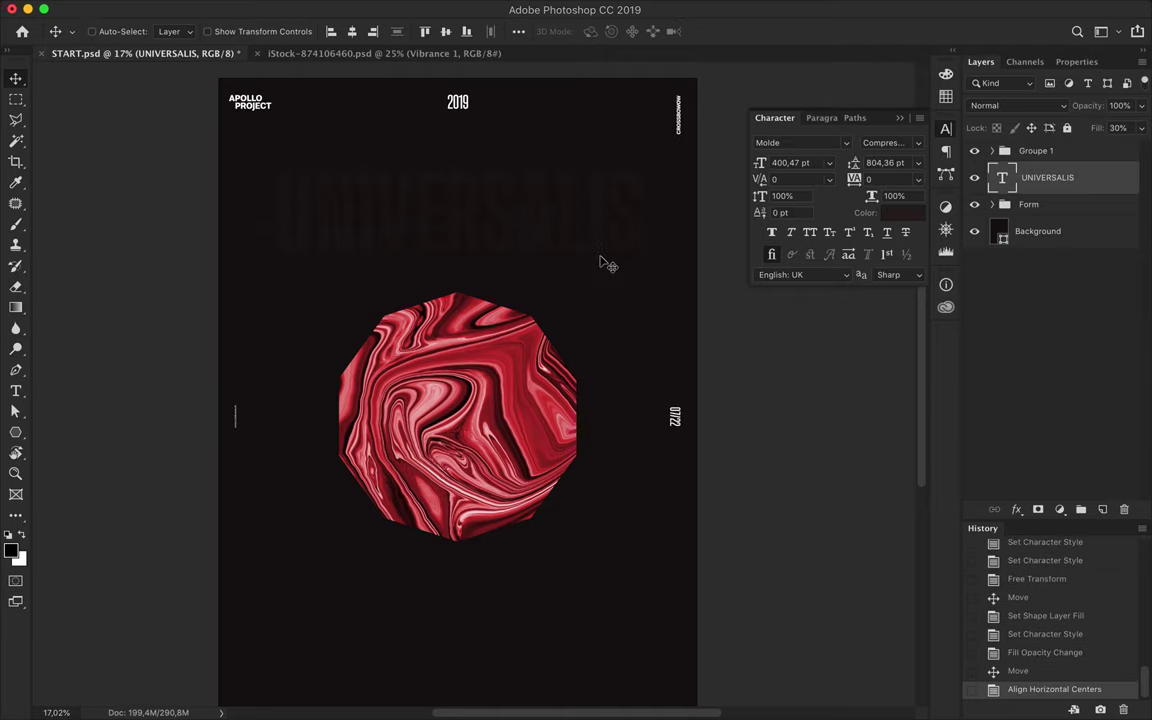
pyautogui.press('t')
pyautogui.click(297, 503)
# Step: Add an 'APOLLO' text layer and move it up into the headline area
pyautogui.write('APOLLO')
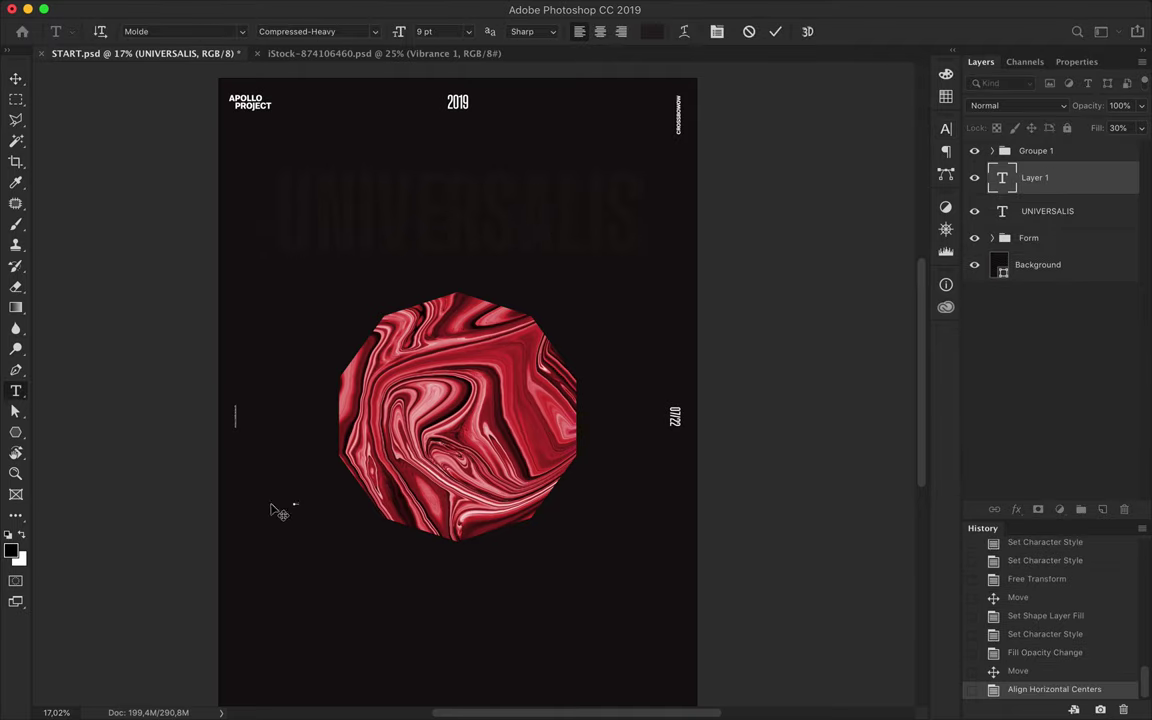
pyautogui.hotkey('ctrl', 'Return')
pyautogui.hotkey('ctrl', 't')
pyautogui.moveTo(298, 501); pyautogui.dragTo(459, 217)
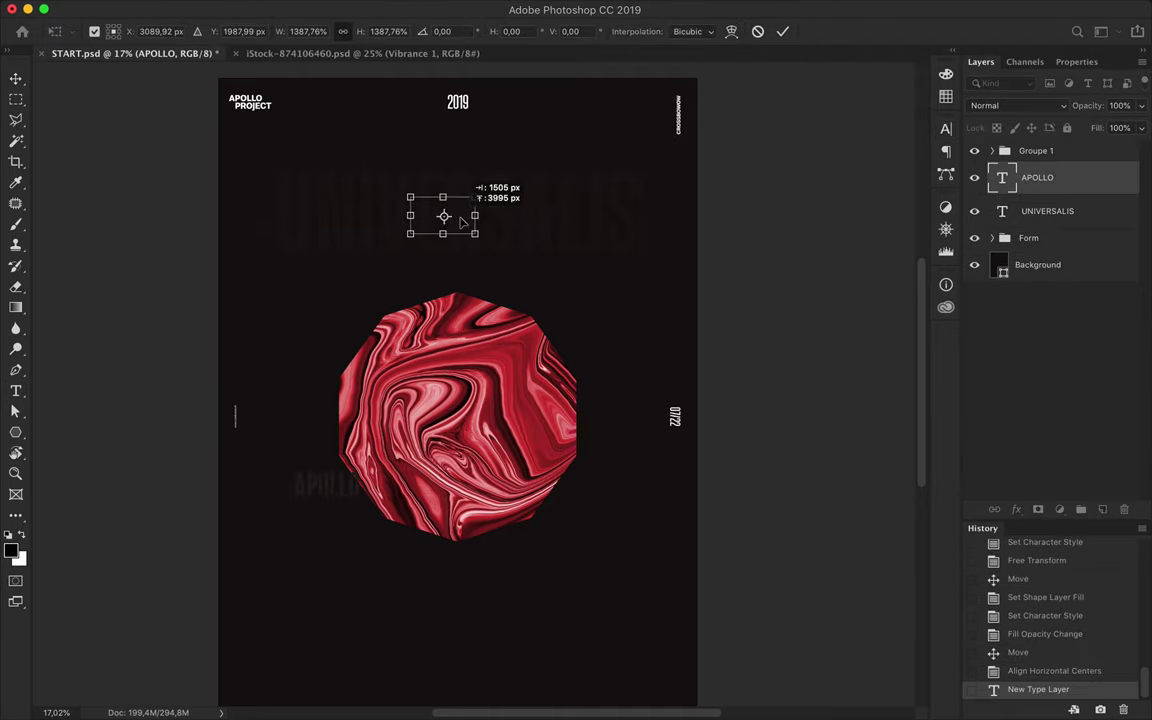
pyautogui.press('Return')
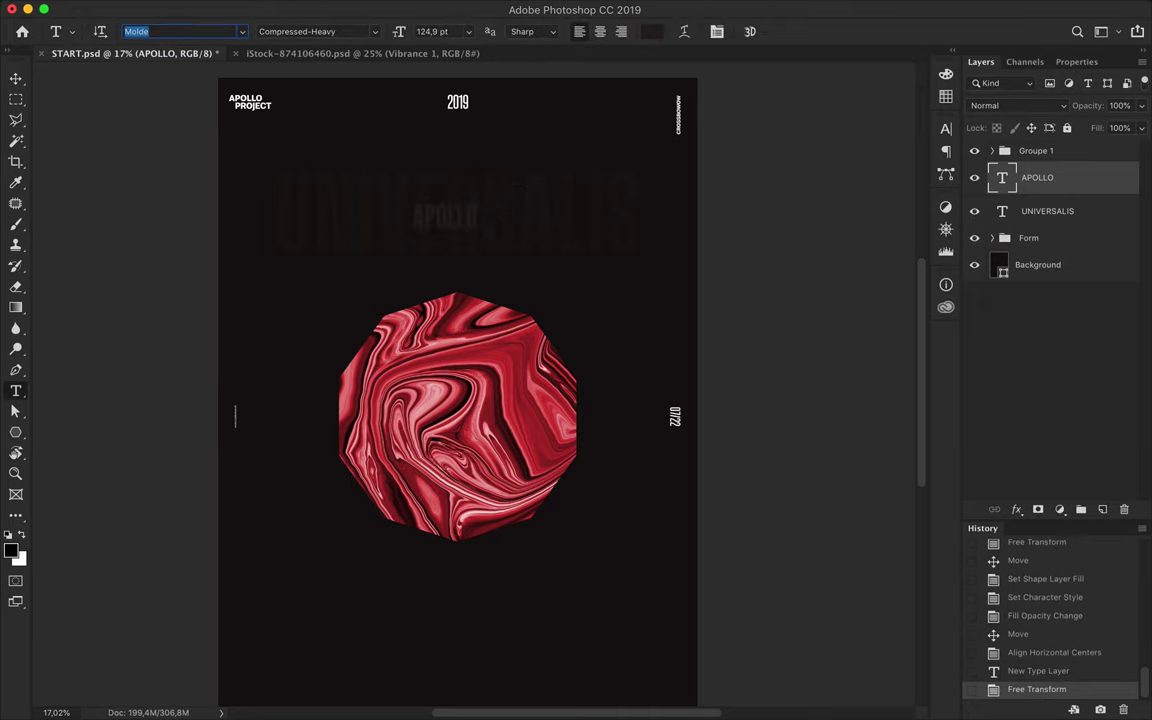
# Step: Style APOLLO in white #ffffff, 43 pt TT Squares with wide letter spacing
pyautogui.write('TT Squares')
pyautogui.click(213, 141)
pyautogui.click(946, 127)
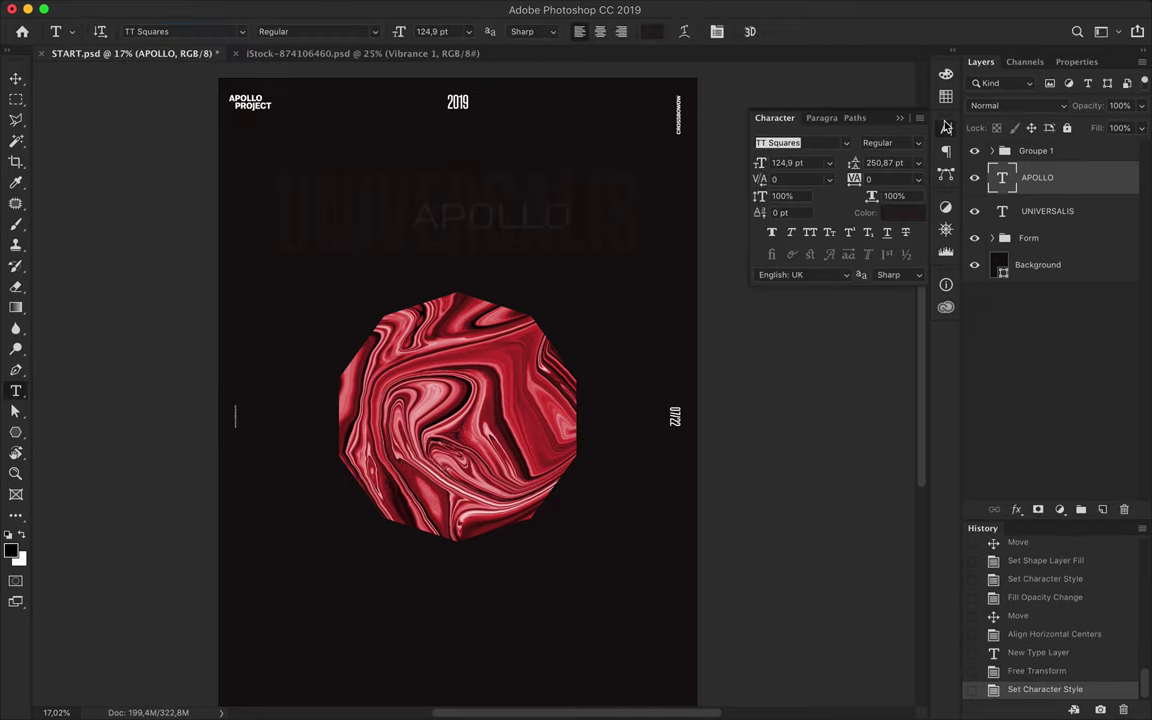
pyautogui.click(650, 33)
pyautogui.write('ffffff')
pyautogui.press('Return')
pyautogui.write('43')
pyautogui.click(880, 179)
pyautogui.write('200')
pyautogui.press('Return')
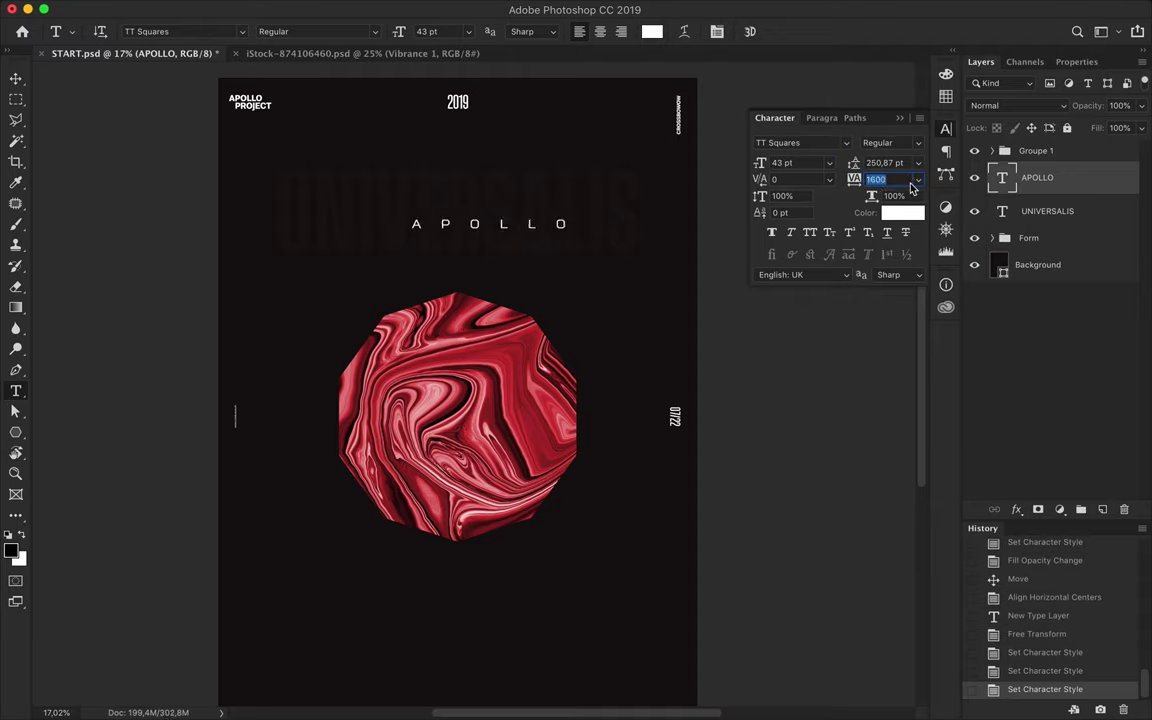
# Step: Centre the APOLLO and UNIVERSALIS titles horizontally
pyautogui.press('v')
pyautogui.click(351, 31)
pyautogui.keyDown('ctrl'); pyautogui.keyDown('shift'); pyautogui.click(594, 226); pyautogui.keyUp('shift'); pyautogui.keyUp('ctrl')
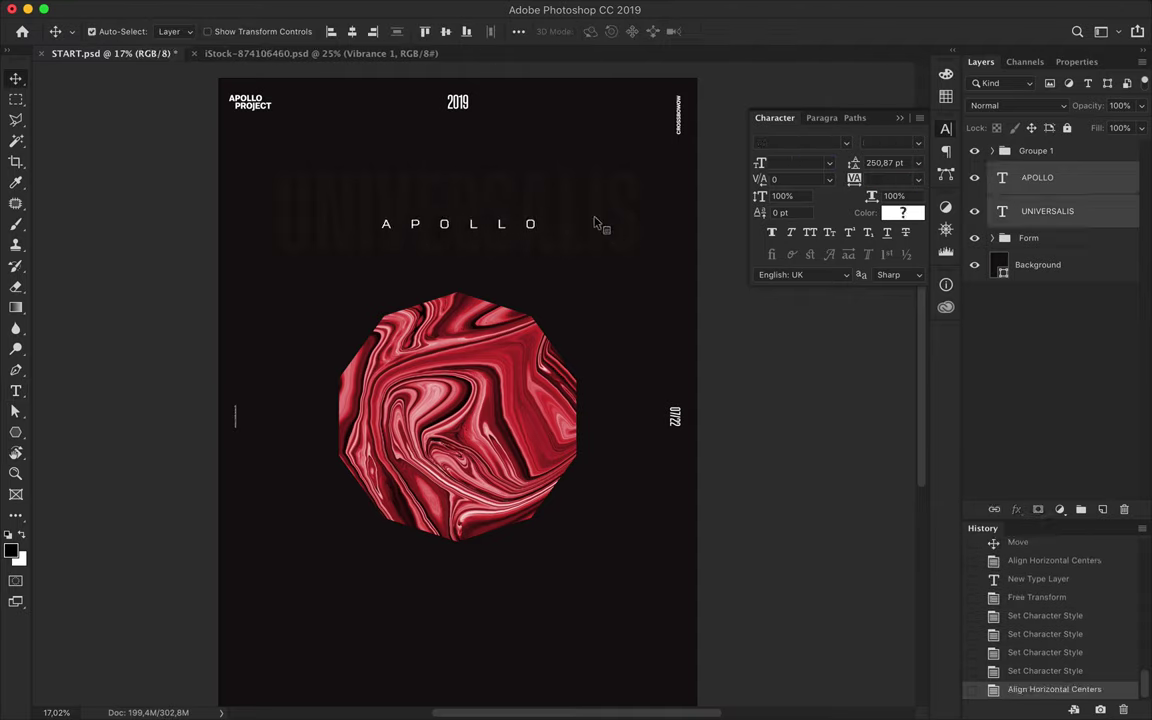
pyautogui.click(518, 31)
pyautogui.click(577, 180)
pyautogui.click(567, 77)
# Step: Colour the first A of APOLLO red, sampled from the marble octagon
pyautogui.press('t')
pyautogui.click(386, 210)
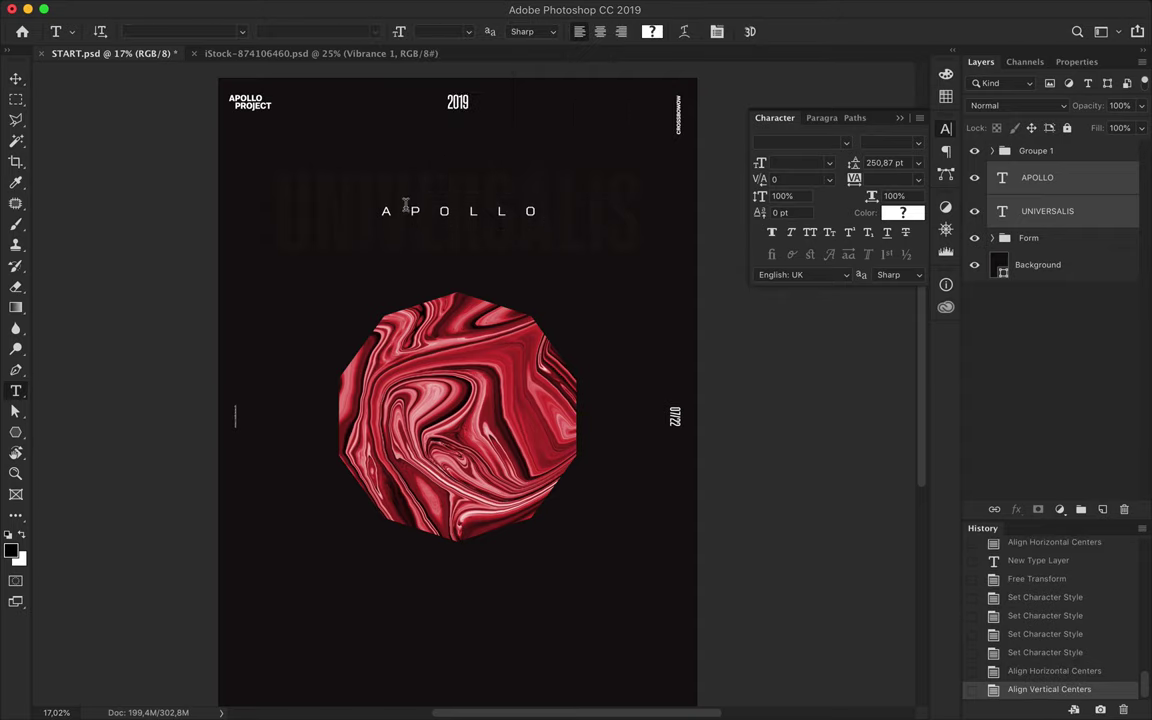
pyautogui.hotkey('ctrl', 'a')
pyautogui.click(651, 31)
pyautogui.click(470, 352)
pyautogui.press('Return')
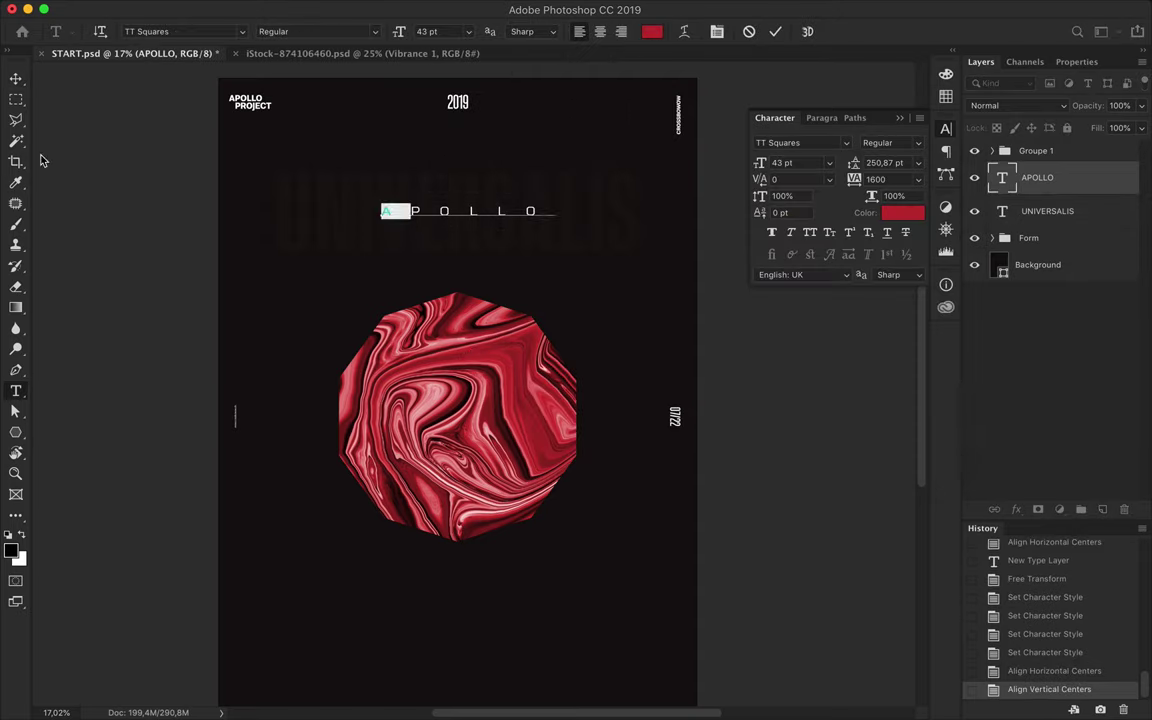
pyautogui.hotkey('ctrl', 'Return')
pyautogui.press('v')
pyautogui.moveTo(586, 228); pyautogui.dragTo(586, 635)
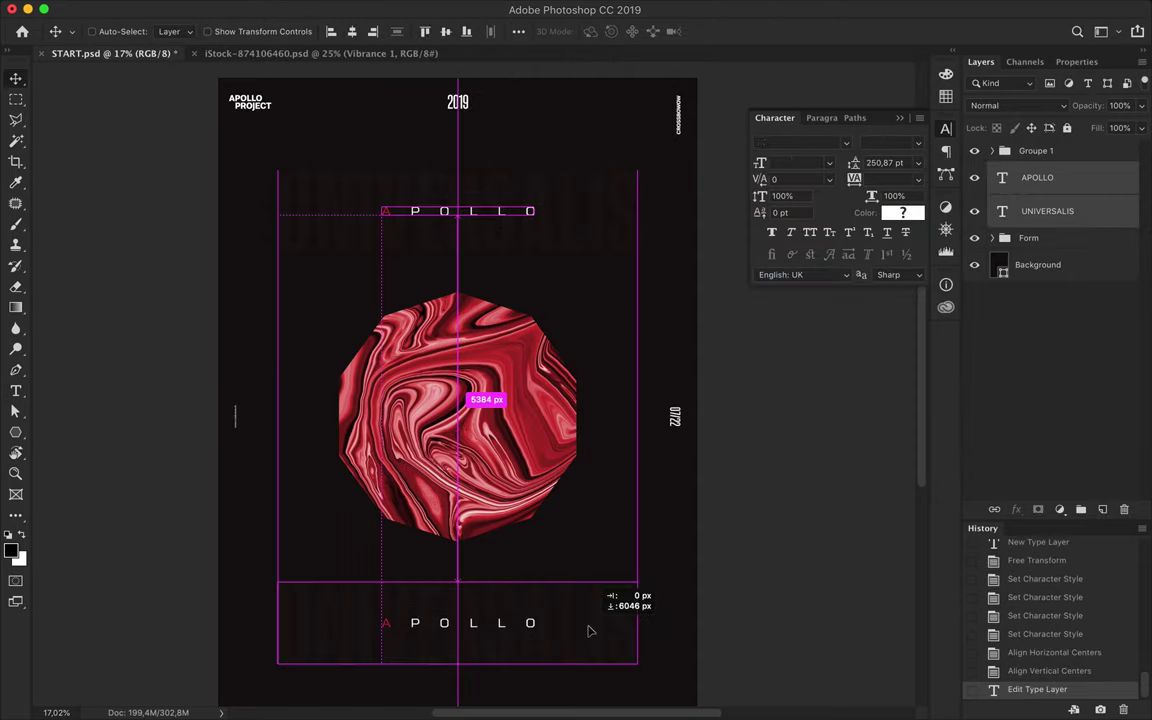
# Step: Retype the bottom APOLLO copy as '365°', keeping the red 3
pyautogui.scroll(-2, 470, 545)
pyautogui.press('t')
pyautogui.moveTo(400, 537); pyautogui.dragTo(372, 535)
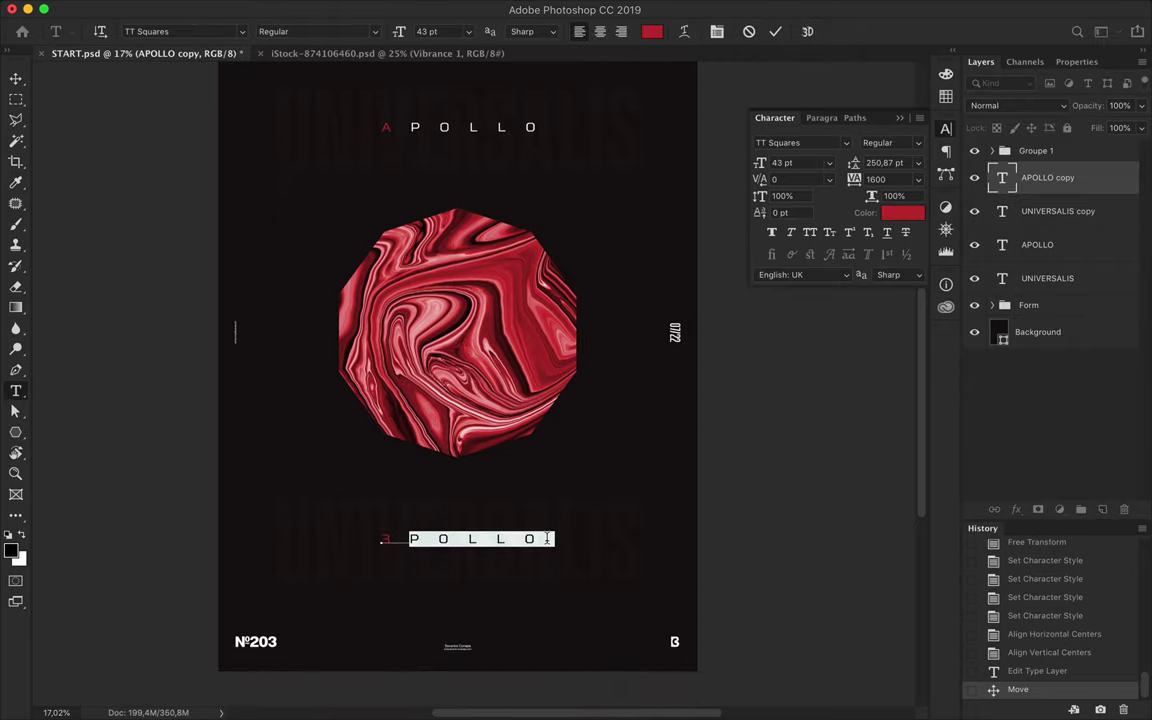
pyautogui.write('65°')
pyautogui.hotkey('ctrl', 'Return')
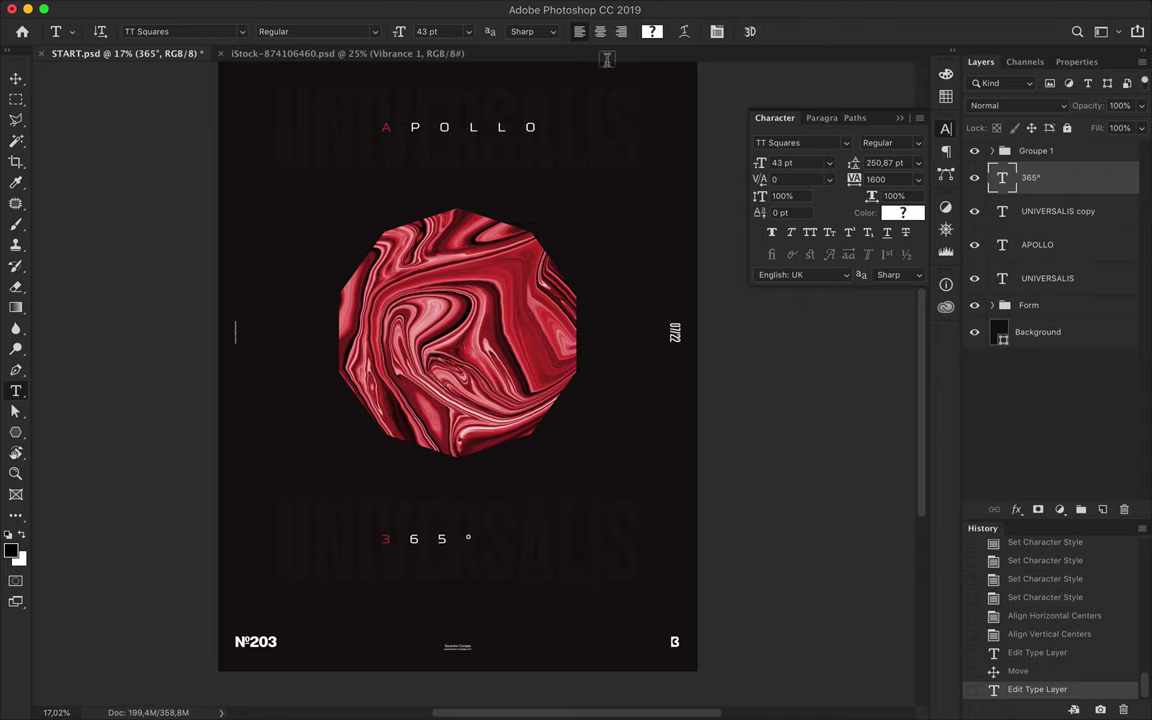
# Step: Centre the 365° line horizontally relative to the canvas
pyautogui.press('v')
pyautogui.click(518, 31)
pyautogui.click(551, 178)
pyautogui.click(510, 160)
pyautogui.click(469, 74)
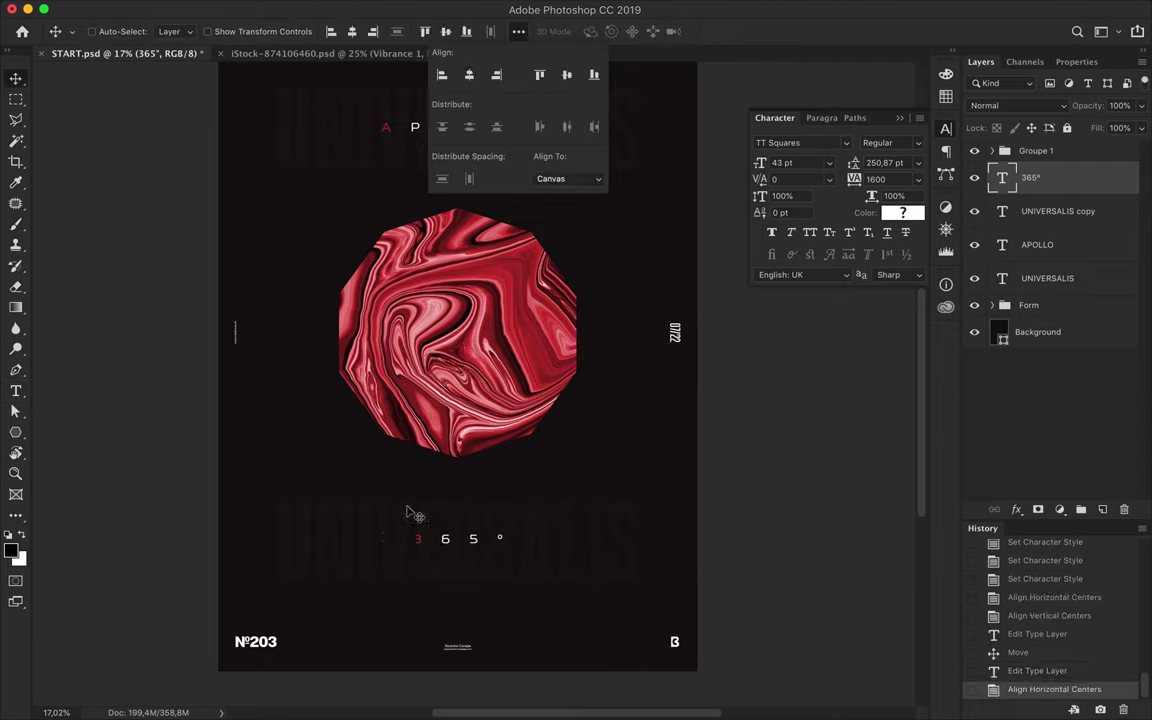
# Step: Retype the bottom UNIVERSALIS copy as '#10' and centre it horizontally
pyautogui.doubleClick(408, 513)
pyautogui.write('#10')
pyautogui.hotkey('ctrl', 'Return')
pyautogui.click(352, 31)
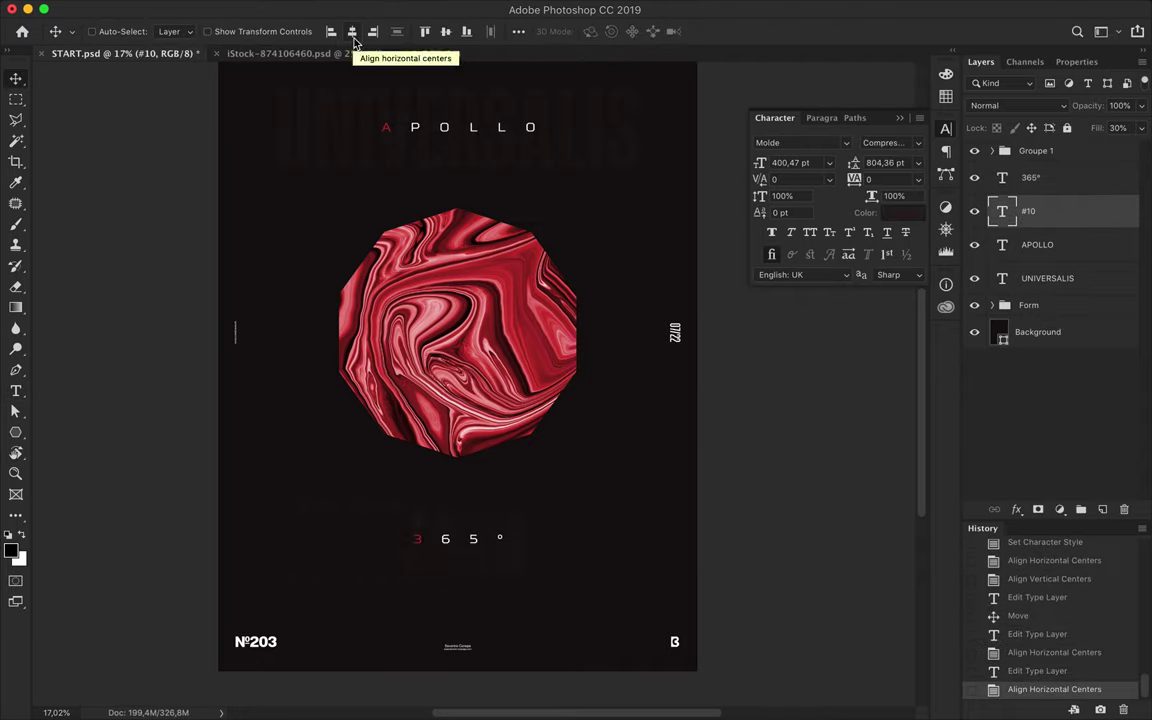
pyautogui.click(468, 548)
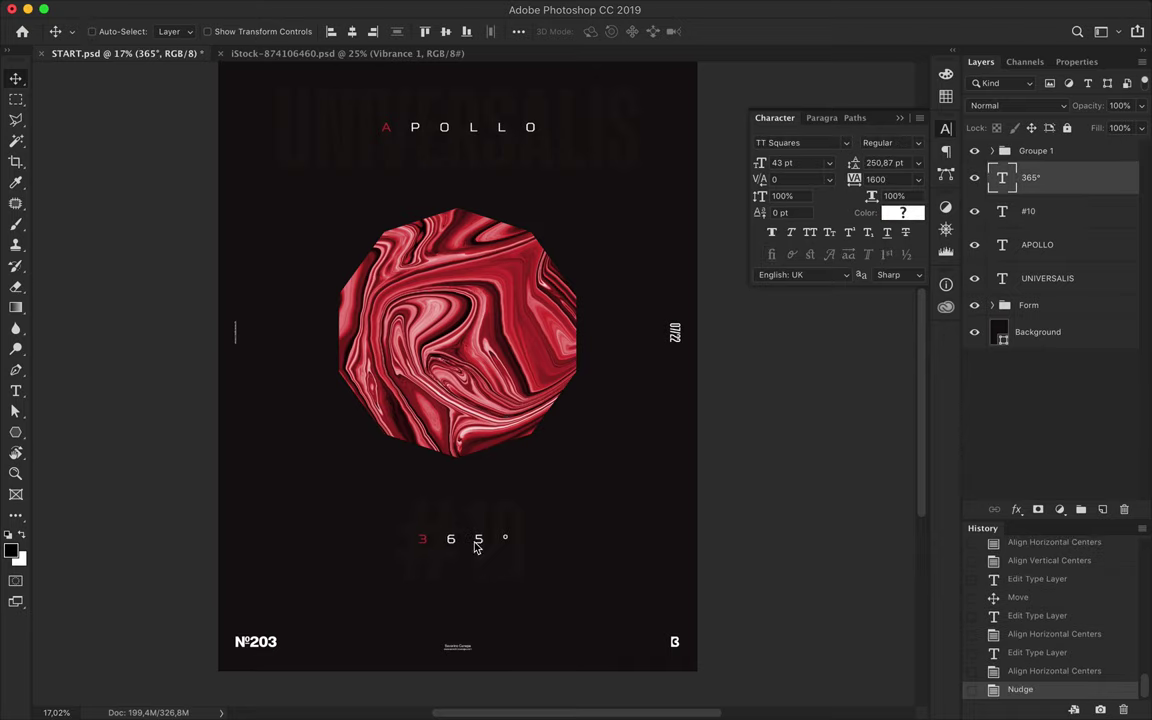
pyautogui.scroll(-2, 600, 208)
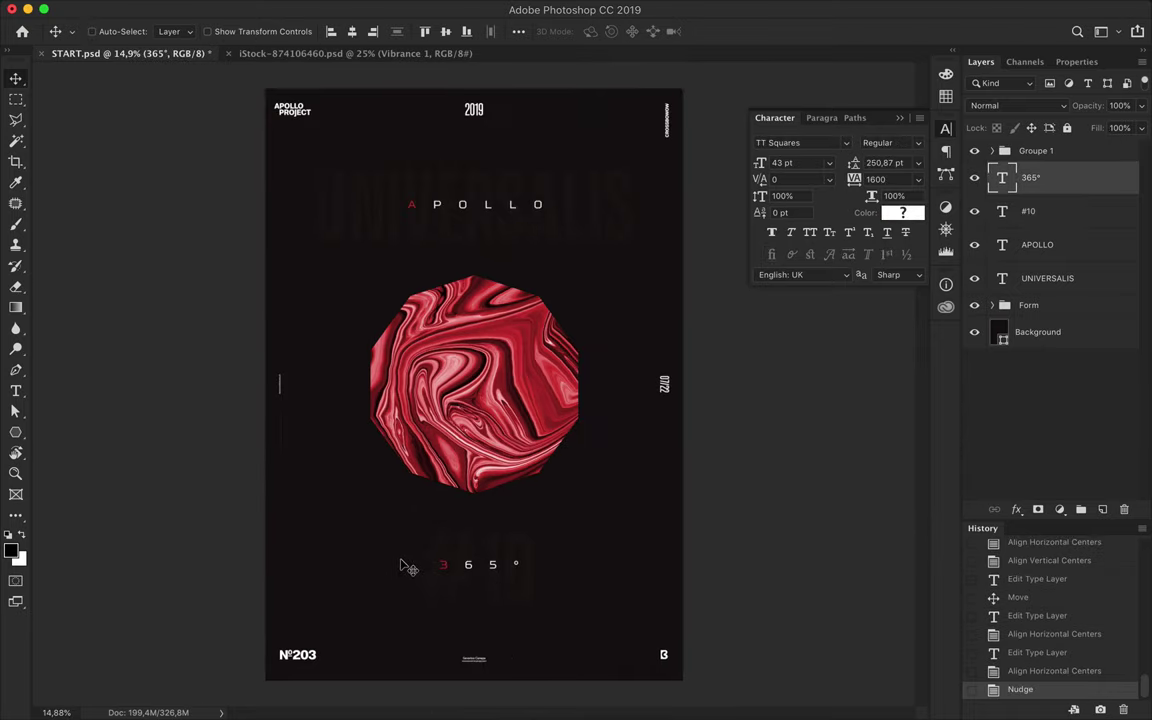
pyautogui.click(1028, 305)
# Step: Draw a two-point diagonal Pen line across the octagon with no fill and a white 17.5 pt stroke
pyautogui.press('p')
pyautogui.click(396, 284)
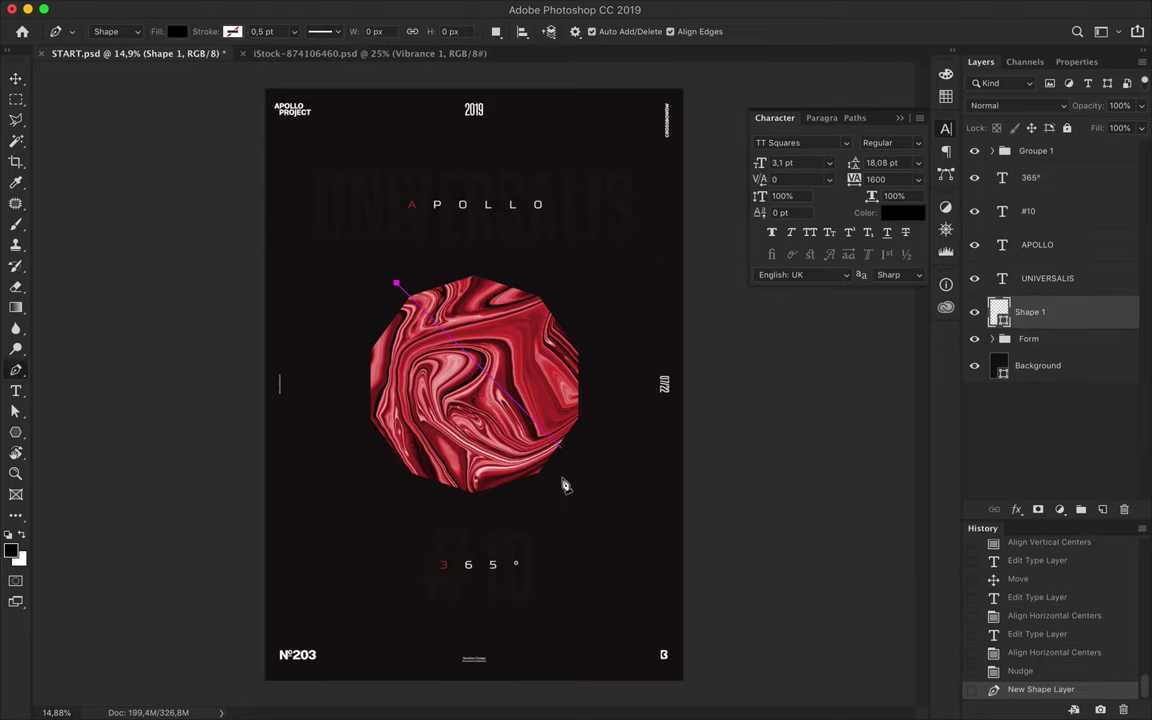
pyautogui.click(577, 463)
pyautogui.press('a')
pyautogui.click(238, 31)
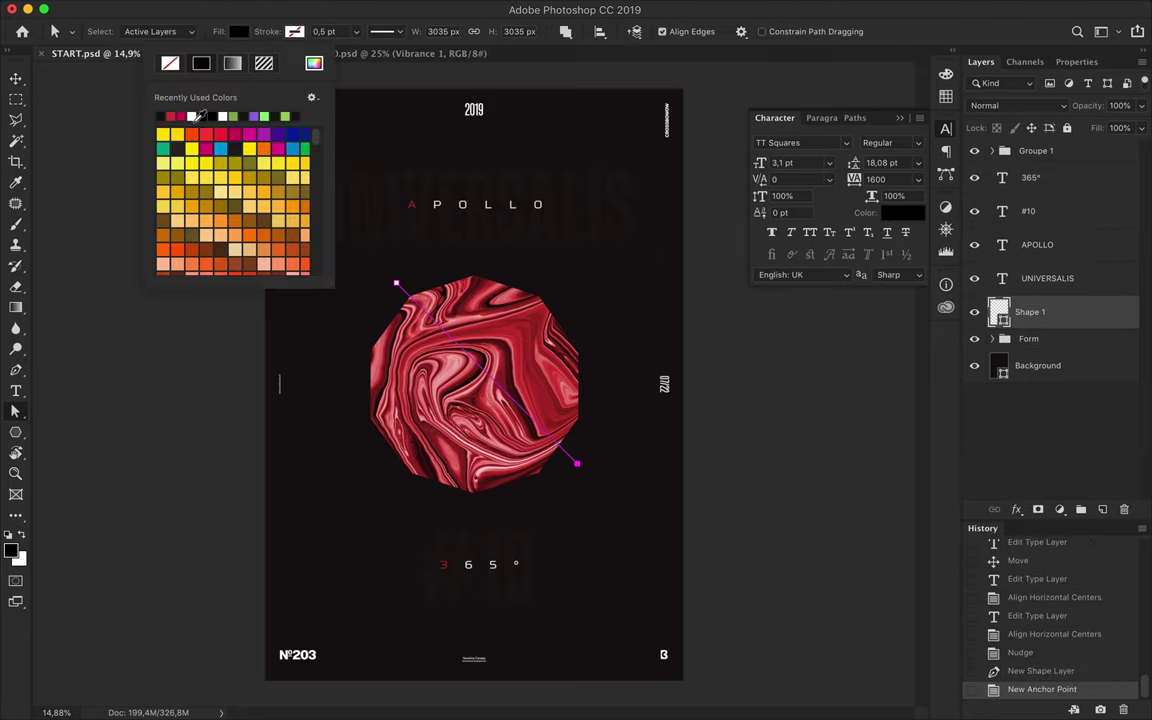
pyautogui.click(295, 32)
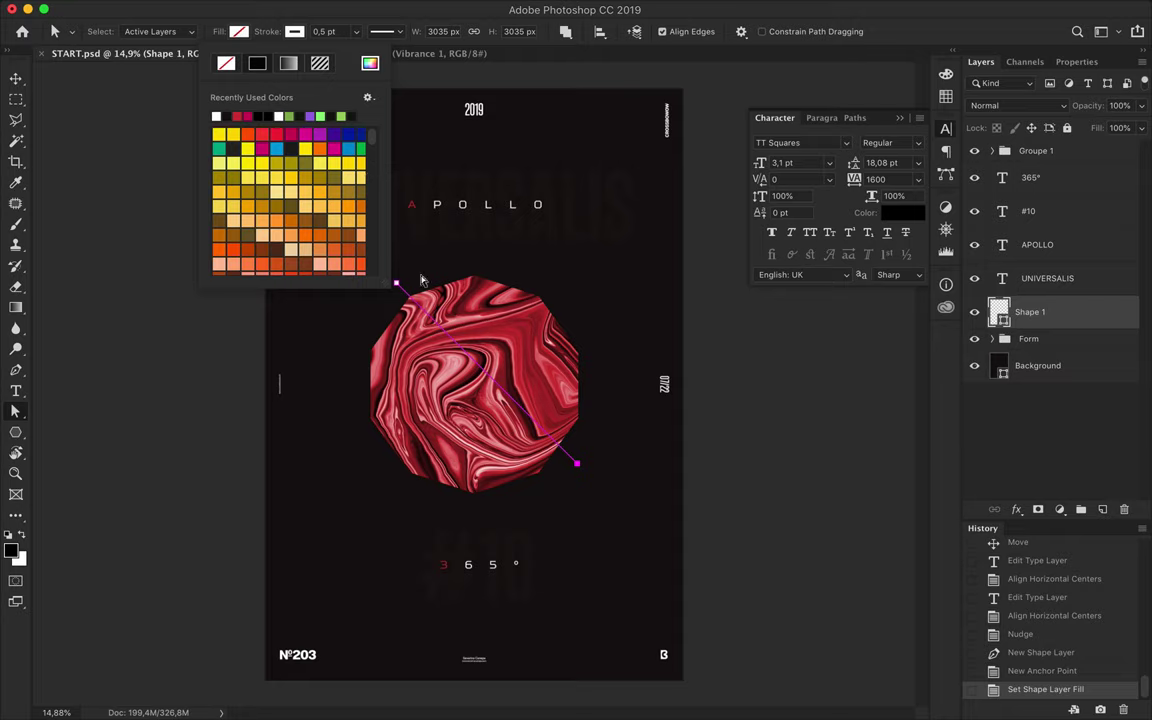
pyautogui.click(334, 31)
pyautogui.press('Return')
# Step: Centre the line horizontally and vertically on the poster and adjust its stroke width
pyautogui.press('v')
pyautogui.click(352, 31)
pyautogui.click(446, 31)
pyautogui.press('a')
pyautogui.click(334, 31)
pyautogui.press('v')
# Step: Alt-drag a Shape 1 copy beneath the line and give the copy a new stroke colour
pyautogui.moveTo(1030, 312); pyautogui.dragTo(1062, 323)
pyautogui.press('a')
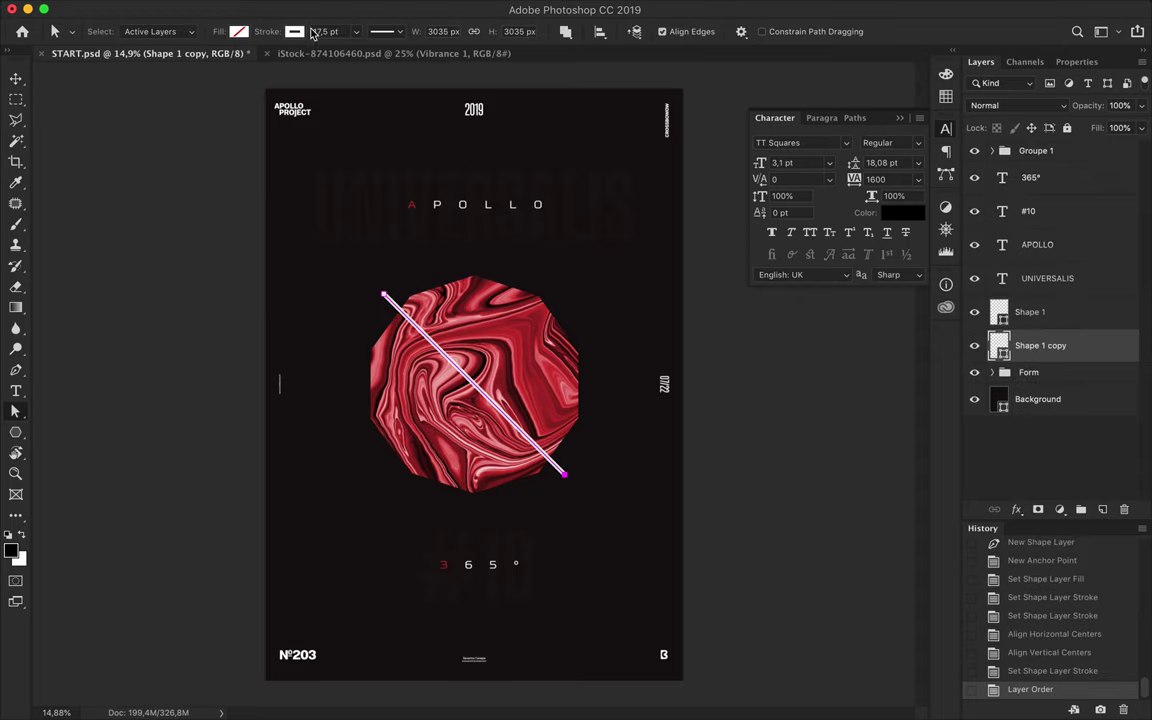
pyautogui.click(300, 31)
pyautogui.click(373, 95)
pyautogui.click(905, 193)
pyautogui.press('v')
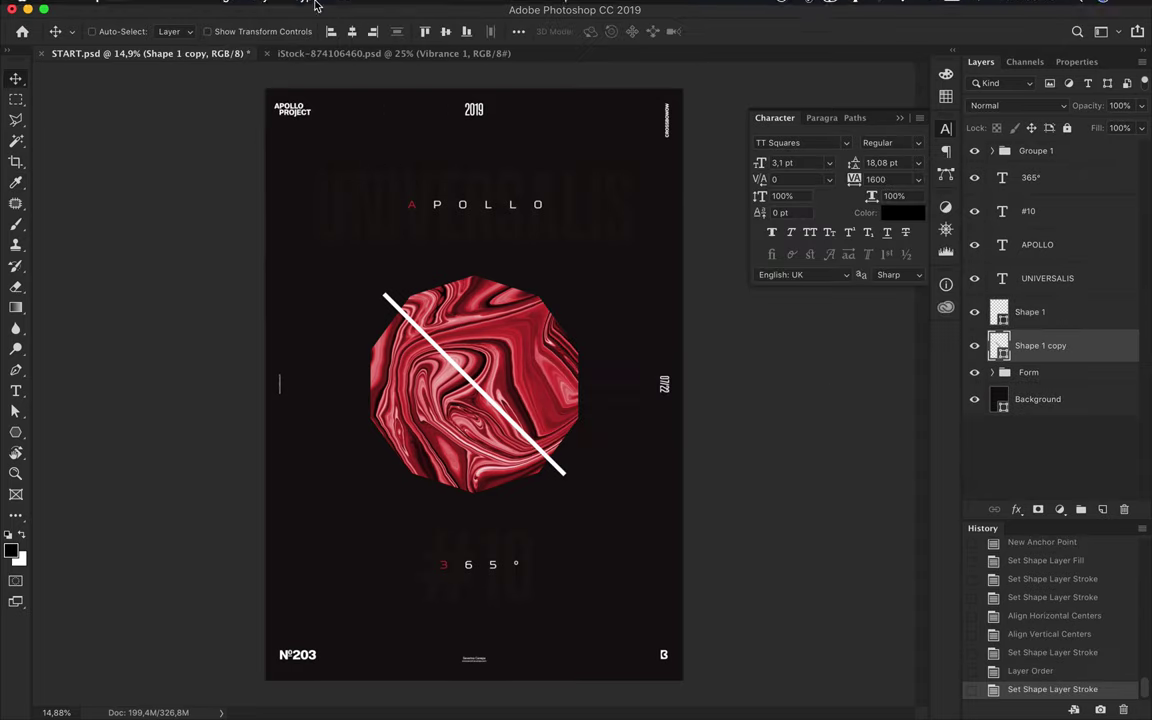
pyautogui.click(465, 10)
# Step: Blur the line copy with a 76.6 px Gaussian Blur, then duplicate and merge the blurred copies
pyautogui.click(665, 258)
pyautogui.click(668, 249)
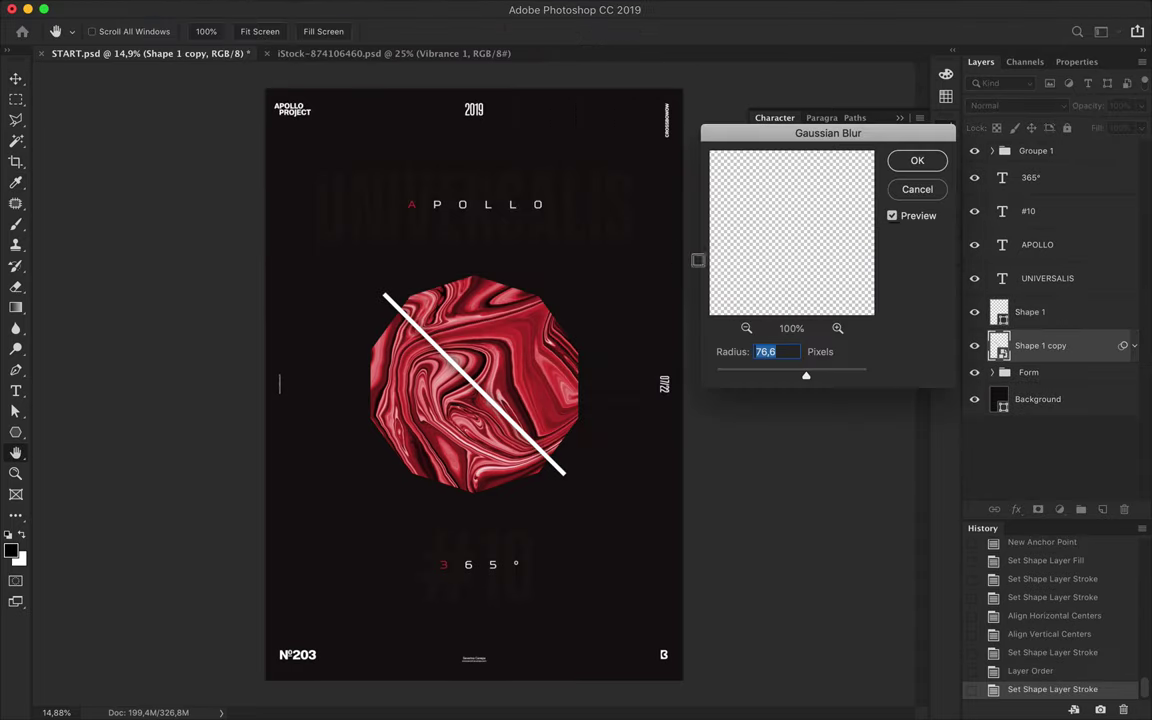
pyautogui.click(917, 161)
pyautogui.moveTo(1040, 345)
pyautogui.mouseDown()
pyautogui.moveTo(1088, 362)
pyautogui.moveTo(1030, 340)
pyautogui.mouseUp()
pyautogui.scroll(-3, 1043, 469)
pyautogui.keyDown('shift'); pyautogui.click(1021, 416); pyautogui.keyUp('shift')
pyautogui.hotkey('ctrl', 'e')
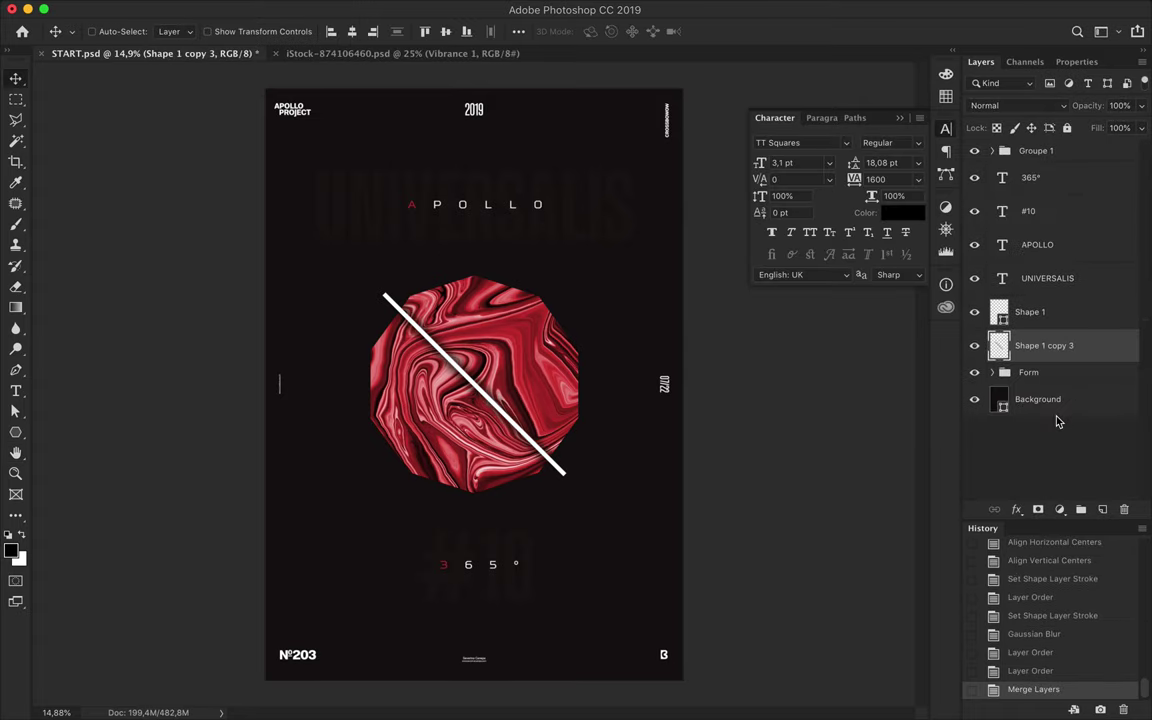
# Step: Set the blurred shadow to Overlay, duplicate and merge it, keeping Overlay blending
pyautogui.click(1020, 105)
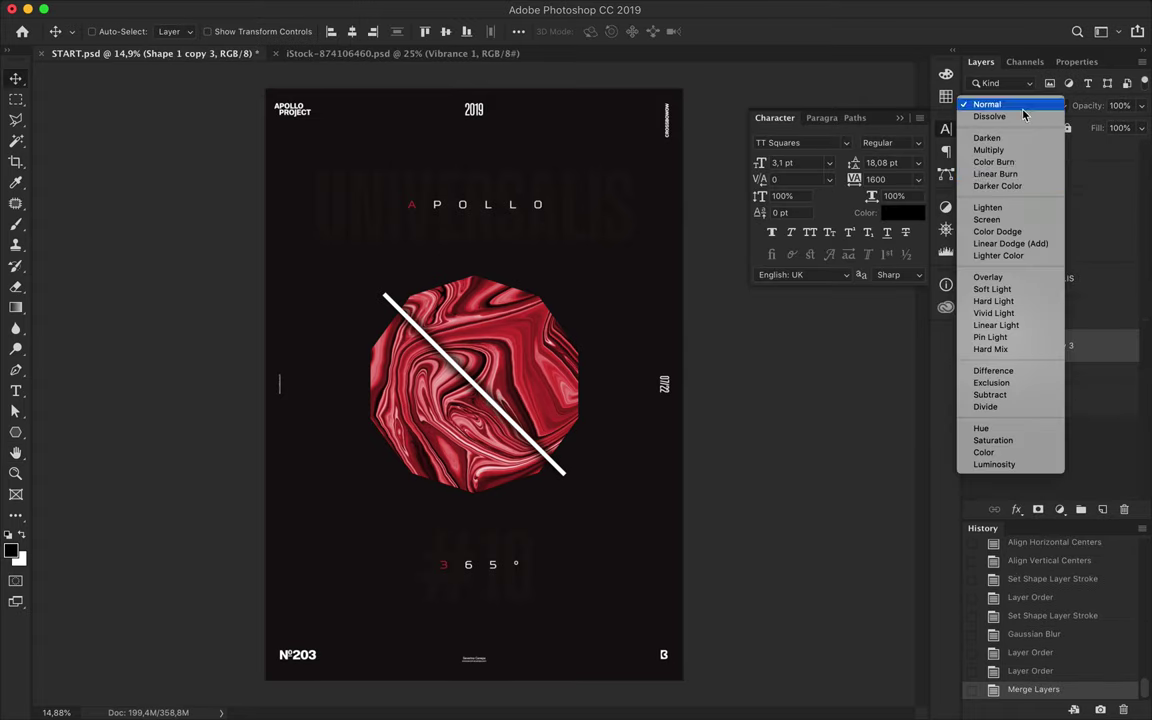
pyautogui.click(1010, 282)
pyautogui.moveTo(1036, 345); pyautogui.dragTo(1036, 360)
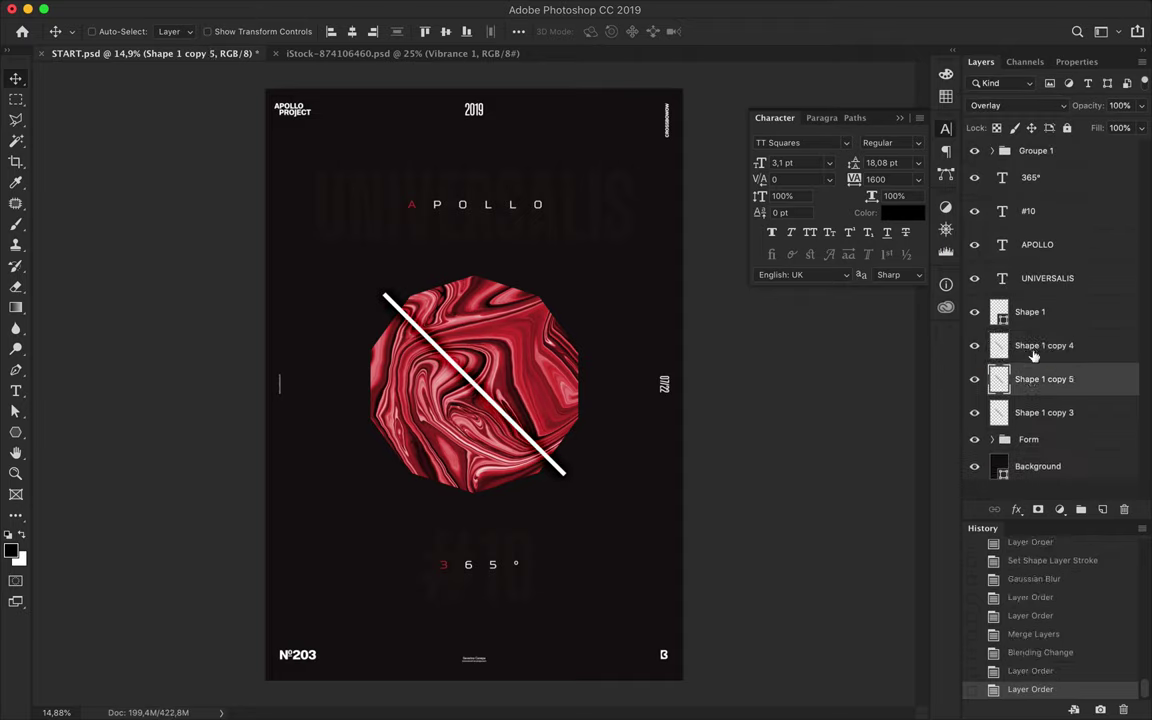
pyautogui.keyDown('shift'); pyautogui.click(1027, 412); pyautogui.keyUp('shift')
pyautogui.hotkey('ctrl', 'e')
pyautogui.click(1018, 105)
pyautogui.click(1010, 282)
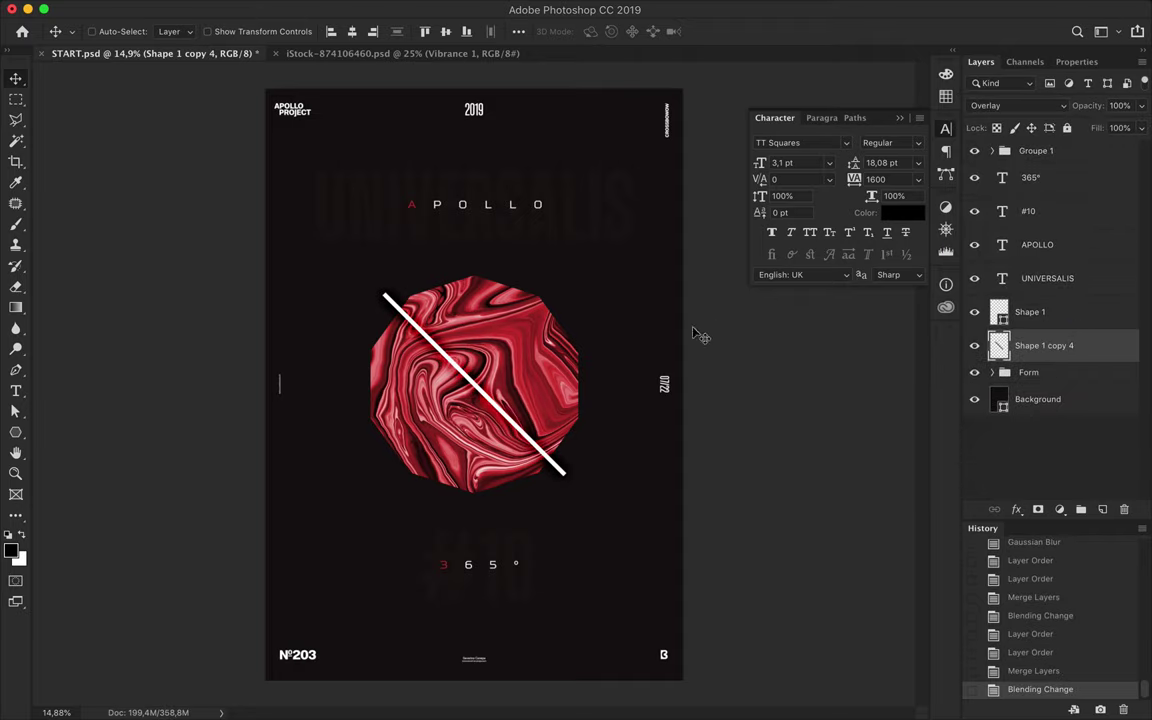
# Step: Warp the shadow's top-left and bottom-right corners, then duplicate it below the original
pyautogui.hotkey('ctrl', 't')
pyautogui.rightClick(456, 318)
pyautogui.click(475, 417)
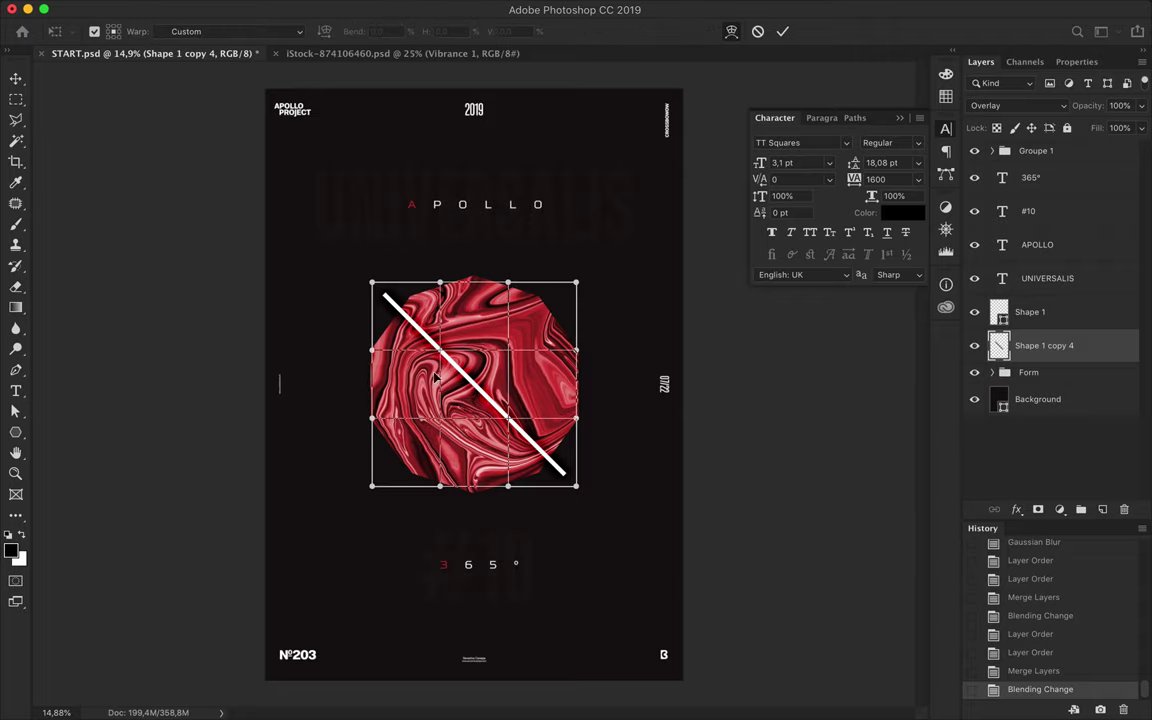
pyautogui.moveTo(372, 283); pyautogui.dragTo(352, 302)
pyautogui.moveTo(575, 488); pyautogui.dragTo(557, 511)
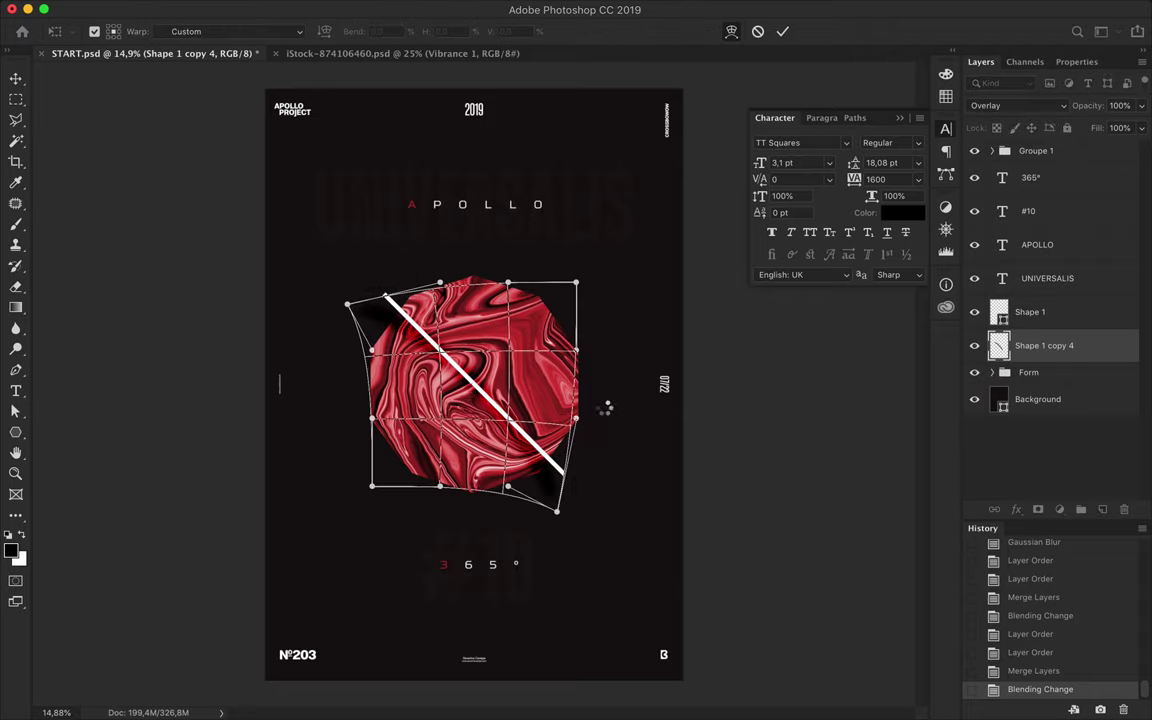
pyautogui.press('Return')
pyautogui.hotkey('ctrl', 'j')
pyautogui.hotkey('ctrl', '[')
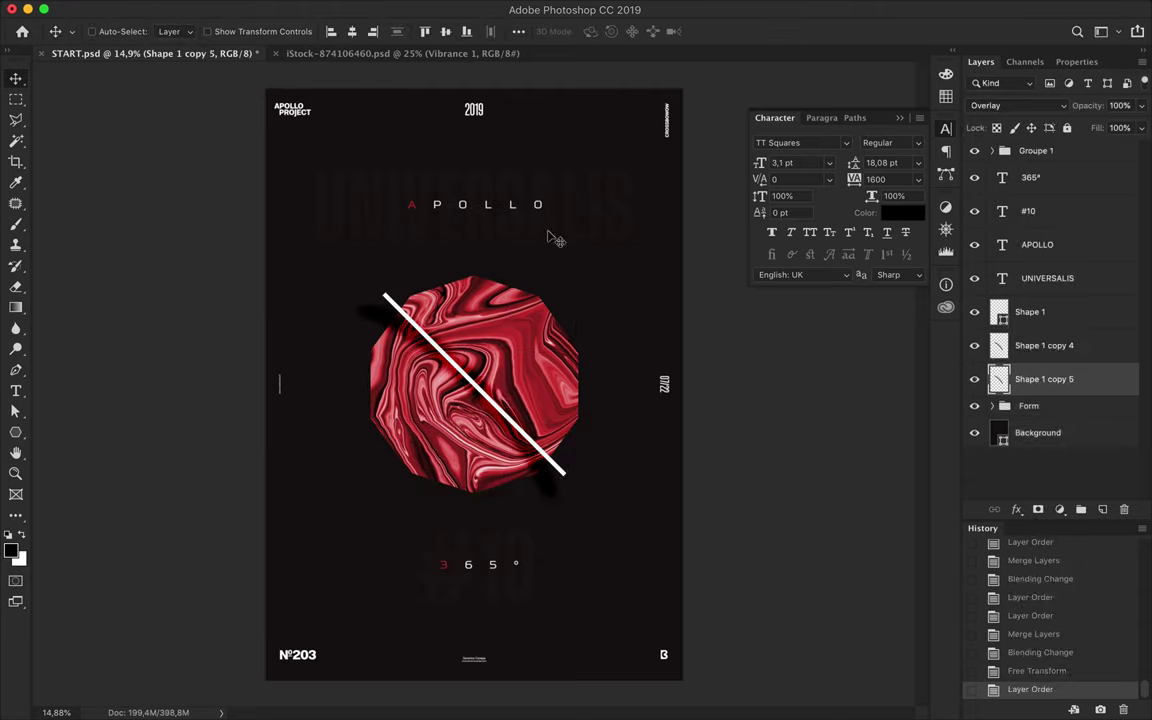
# Step: Add a new layer above the shadows and rename the Shape 1 layer to 'White line'
pyautogui.click(15, 224)
pyautogui.click(112, 31)
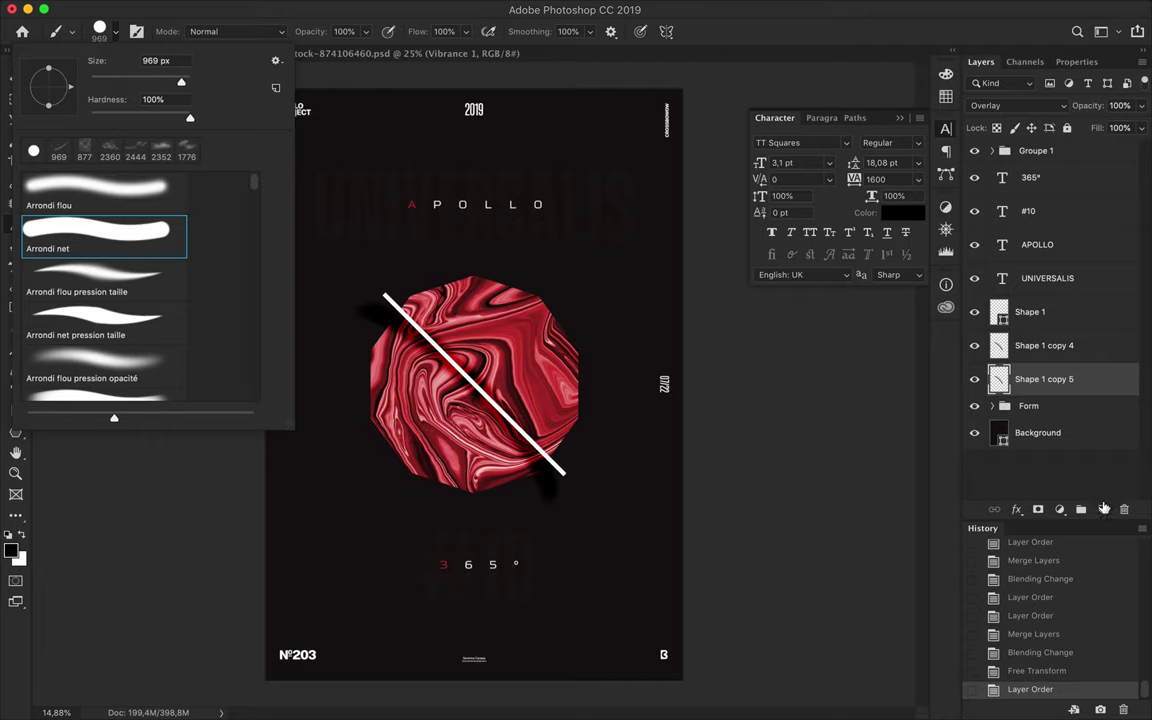
pyautogui.click(1102, 509)
pyautogui.moveTo(1030, 379); pyautogui.dragTo(1033, 333)
pyautogui.doubleClick(1030, 312)
pyautogui.write('White line')
pyautogui.press('Return')
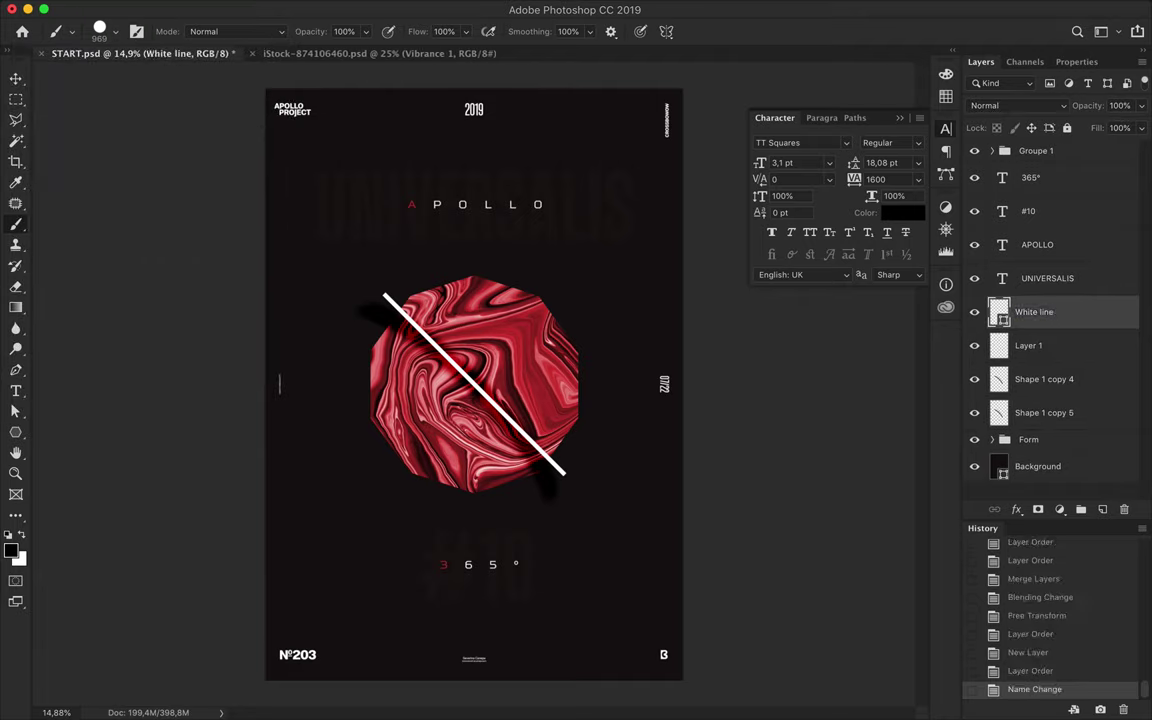
# Step: Paint black texture over the lower poster with a dirty spray brush
pyautogui.click(112, 31)
pyautogui.scroll(-5, 121, 296)
pyautogui.scroll(-5, 121, 296)
pyautogui.scroll(-5, 121, 296)
pyautogui.click(121, 296)
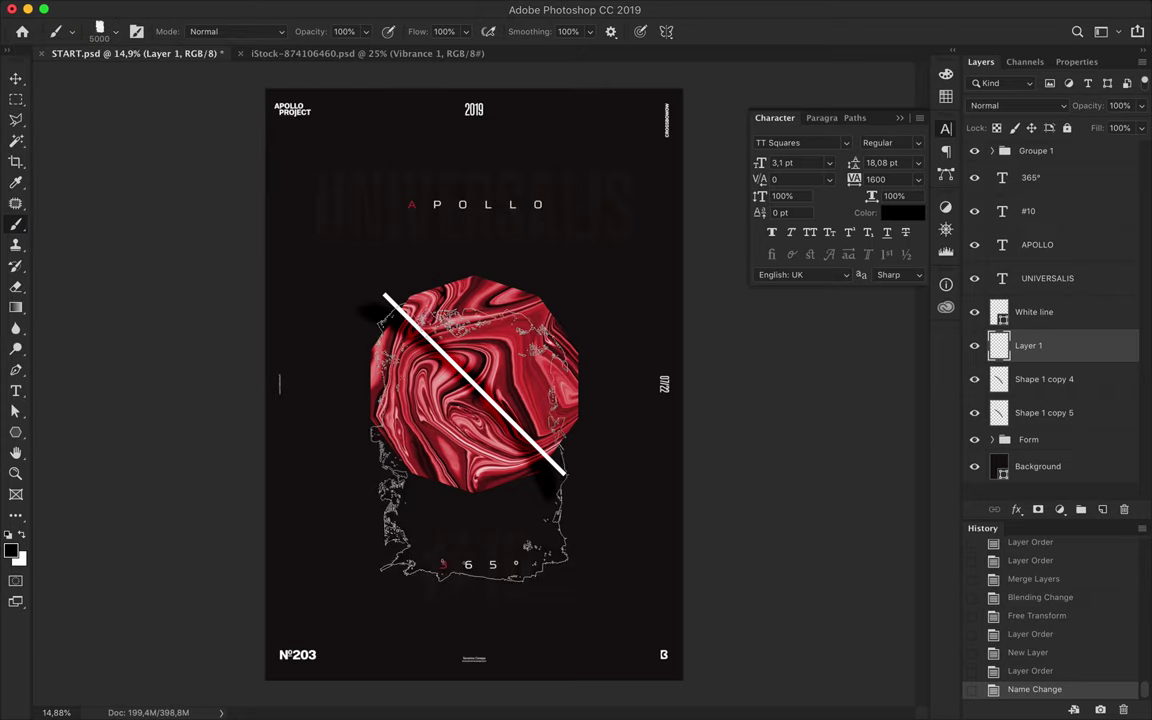
pyautogui.moveTo(460, 380); pyautogui.dragTo(470, 510)
# Step: Rotate the spray texture 45°, shrink it to about 78% and move it over the octagon
pyautogui.hotkey('ctrl', 't')
pyautogui.moveTo(865, 397); pyautogui.dragTo(705, 361)
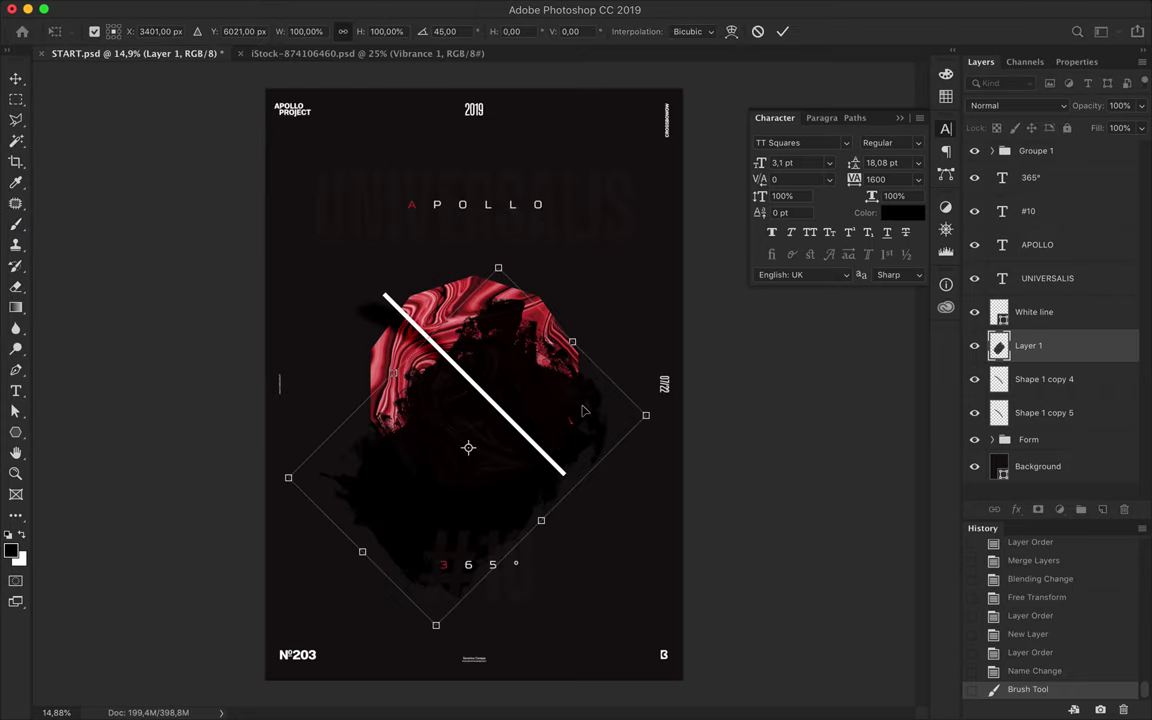
pyautogui.moveTo(646, 415); pyautogui.dragTo(570, 300)
pyautogui.moveTo(285, 494); pyautogui.dragTo(365, 505)
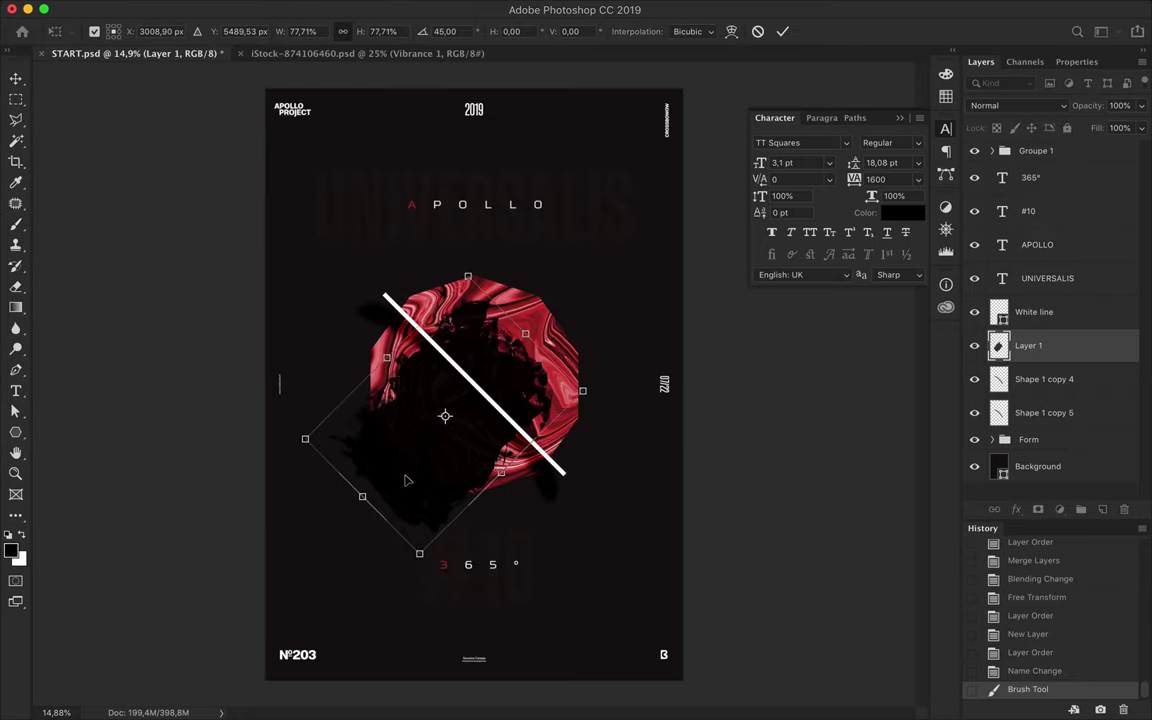
pyautogui.press('Return')
pyautogui.moveTo(400, 380); pyautogui.dragTo(340, 420)
pyautogui.hotkey('ctrl', 'z')
# Step: Delete the lower-left spray with a polygon lasso, then load the spray layer as a selection
pyautogui.press('l')
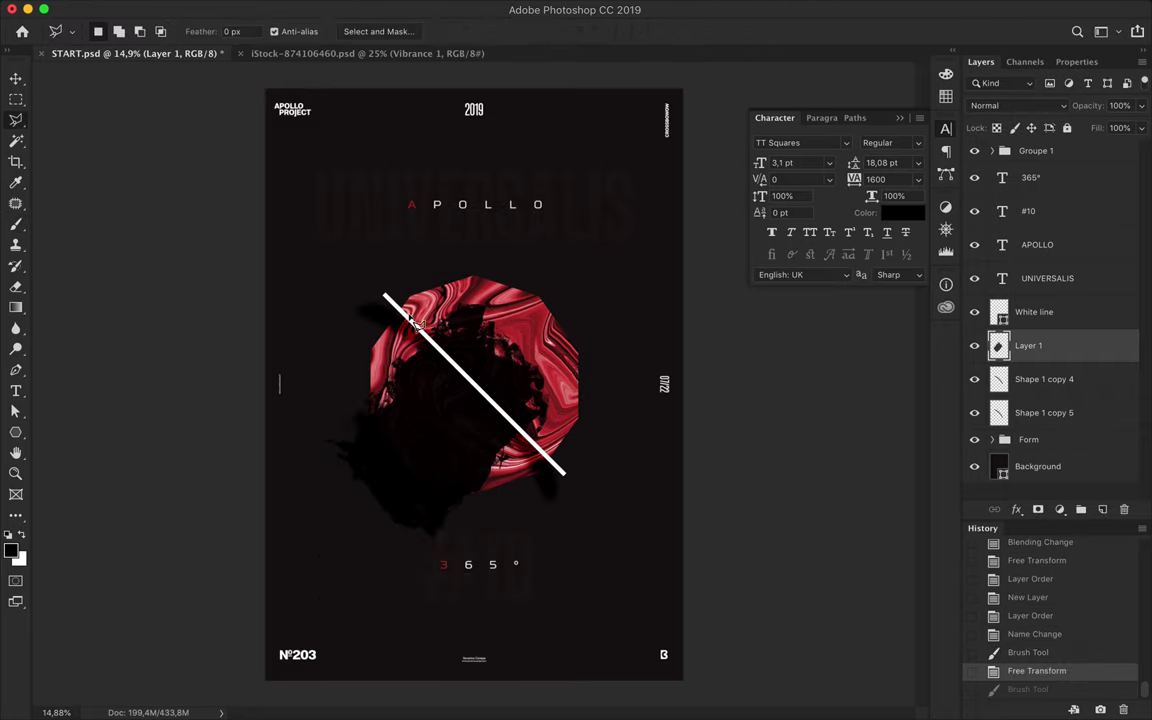
pyautogui.click(305, 367)
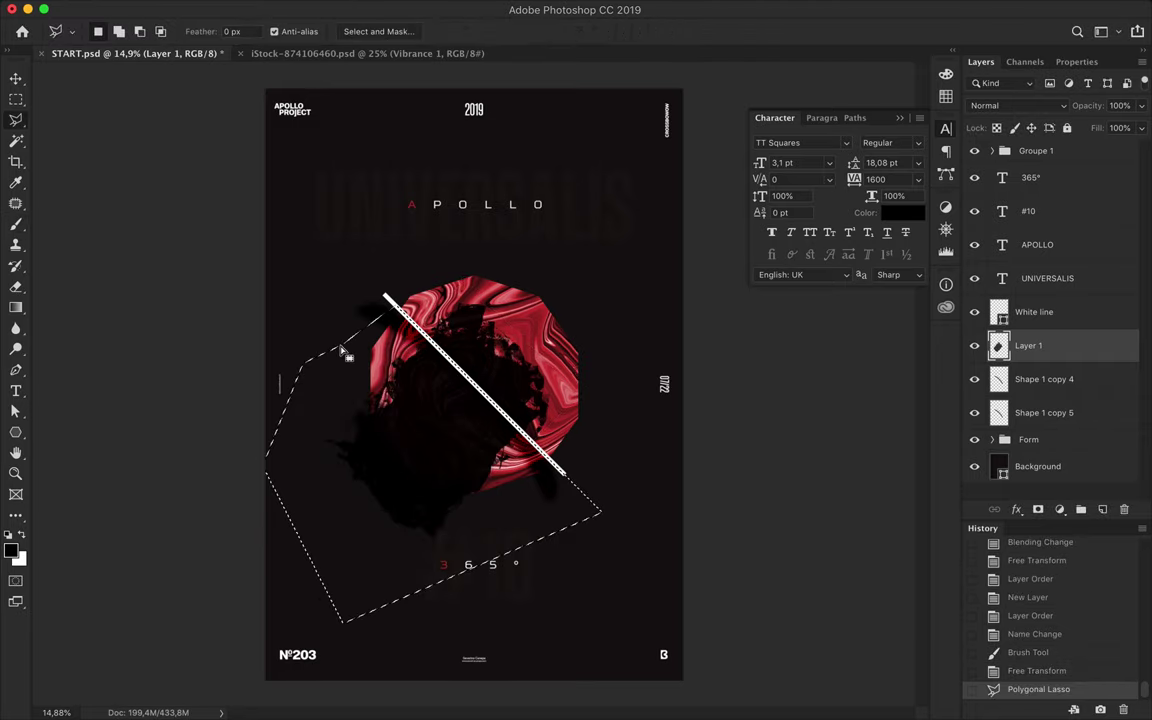
pyautogui.press('Delete')
pyautogui.hotkey('ctrl', 'd')
pyautogui.press('v')
pyautogui.press('w')
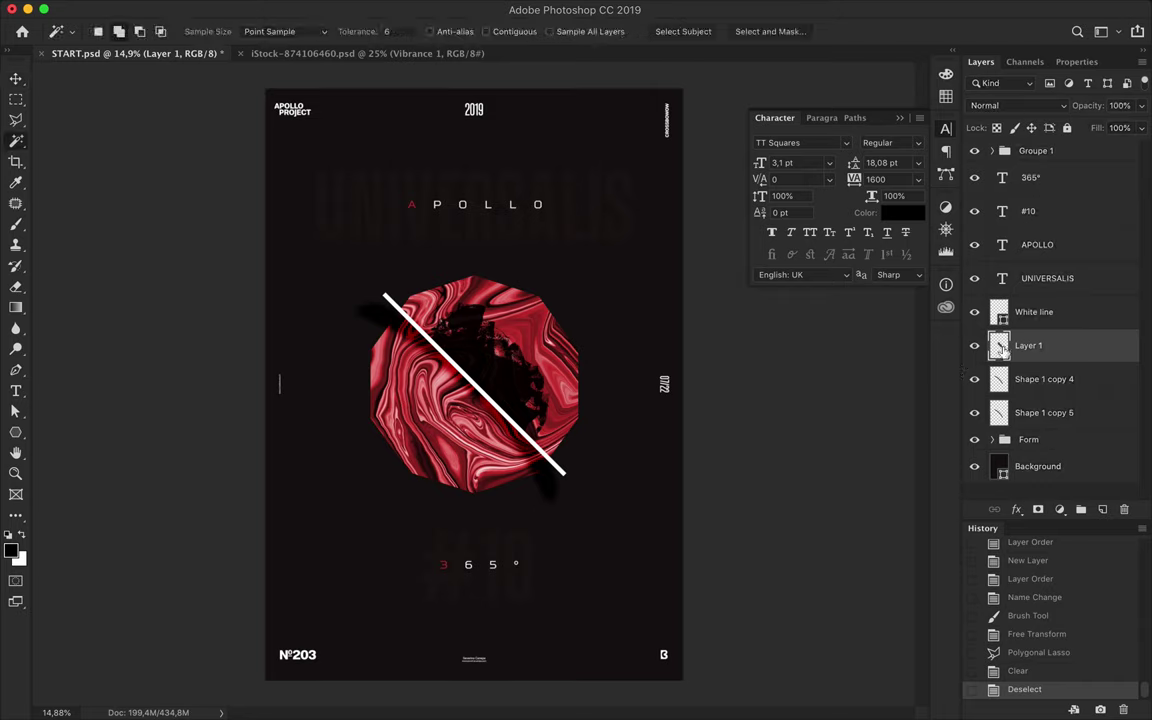
pyautogui.keyDown('ctrl'); pyautogui.click(1000, 352); pyautogui.keyUp('ctrl')
# Step: Set the brush's foreground colour to a saturated green
pyautogui.press('b')
pyautogui.click(115, 31)
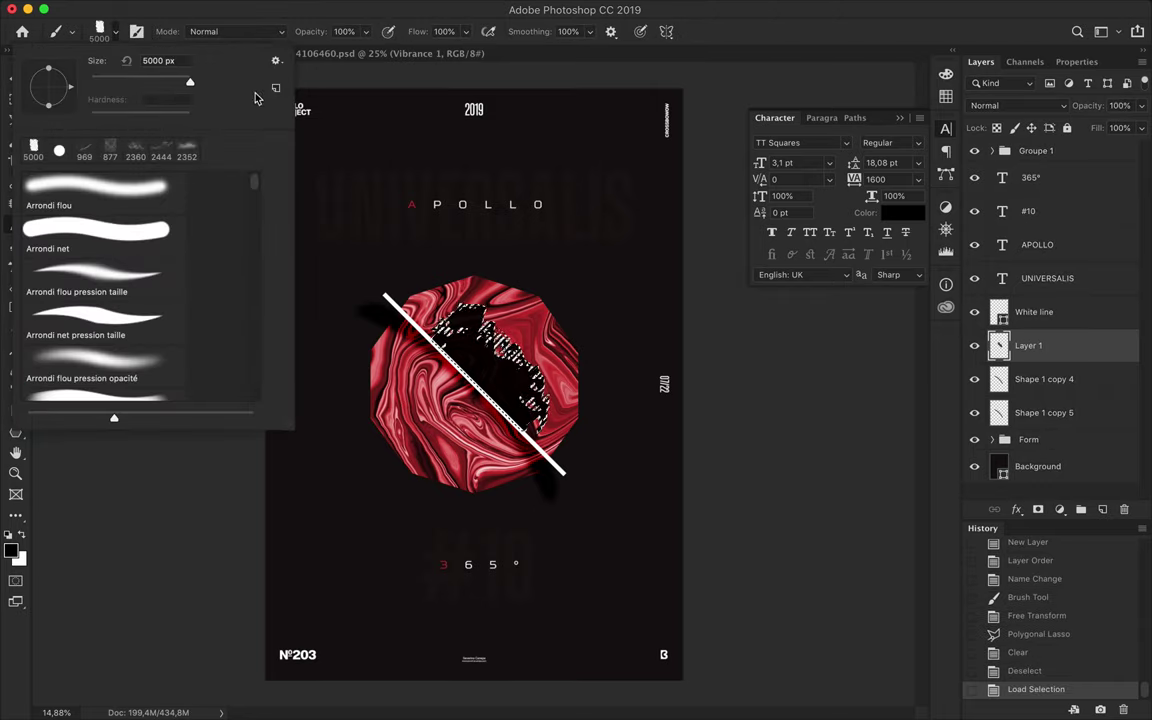
pyautogui.click(11, 549)
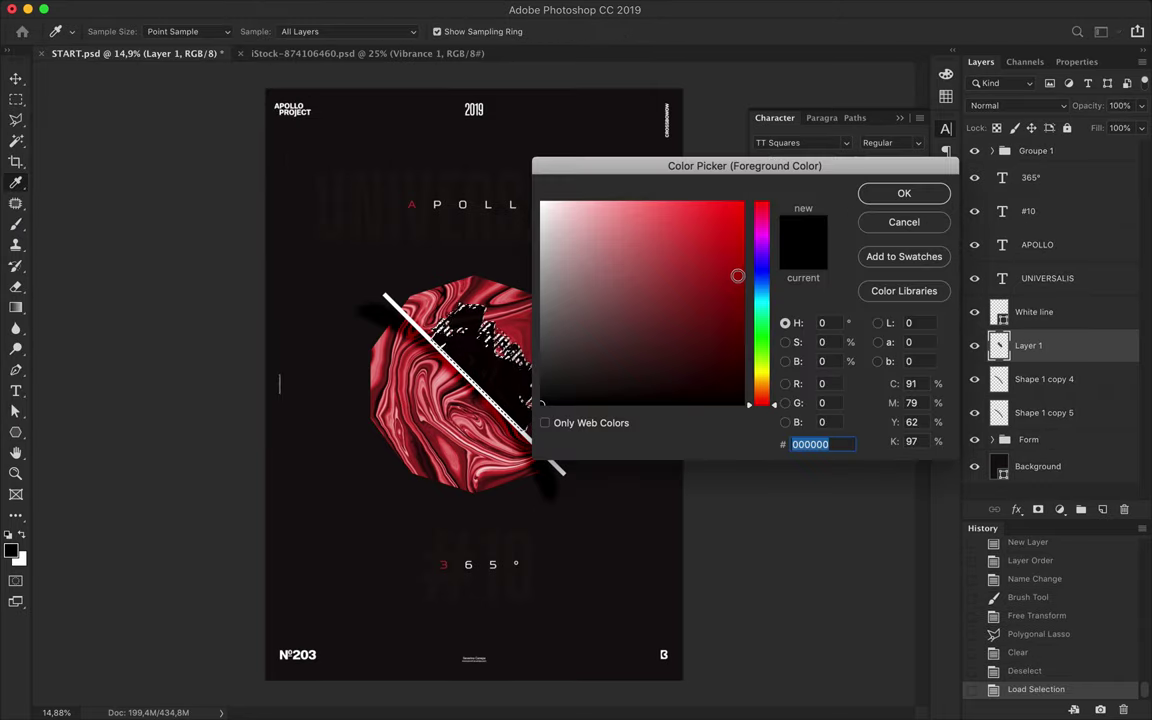
pyautogui.click(762, 237)
pyautogui.moveTo(762, 237); pyautogui.dragTo(773, 350)
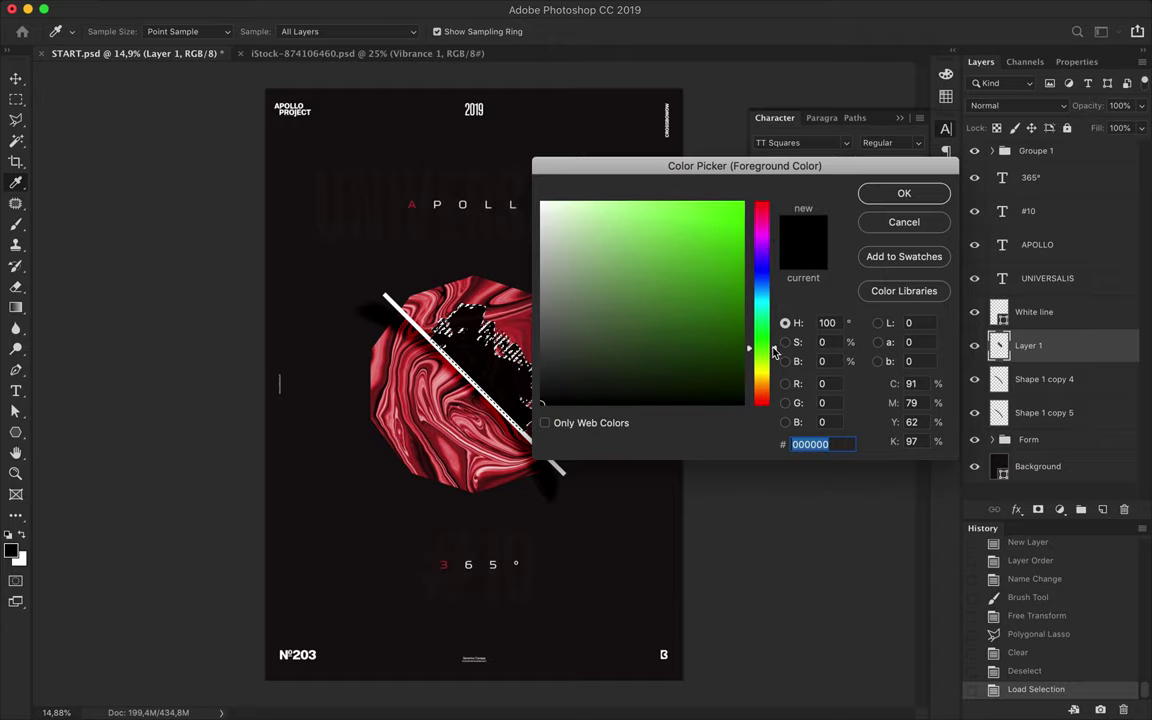
pyautogui.moveTo(722, 319); pyautogui.dragTo(684, 262)
pyautogui.click(904, 193)
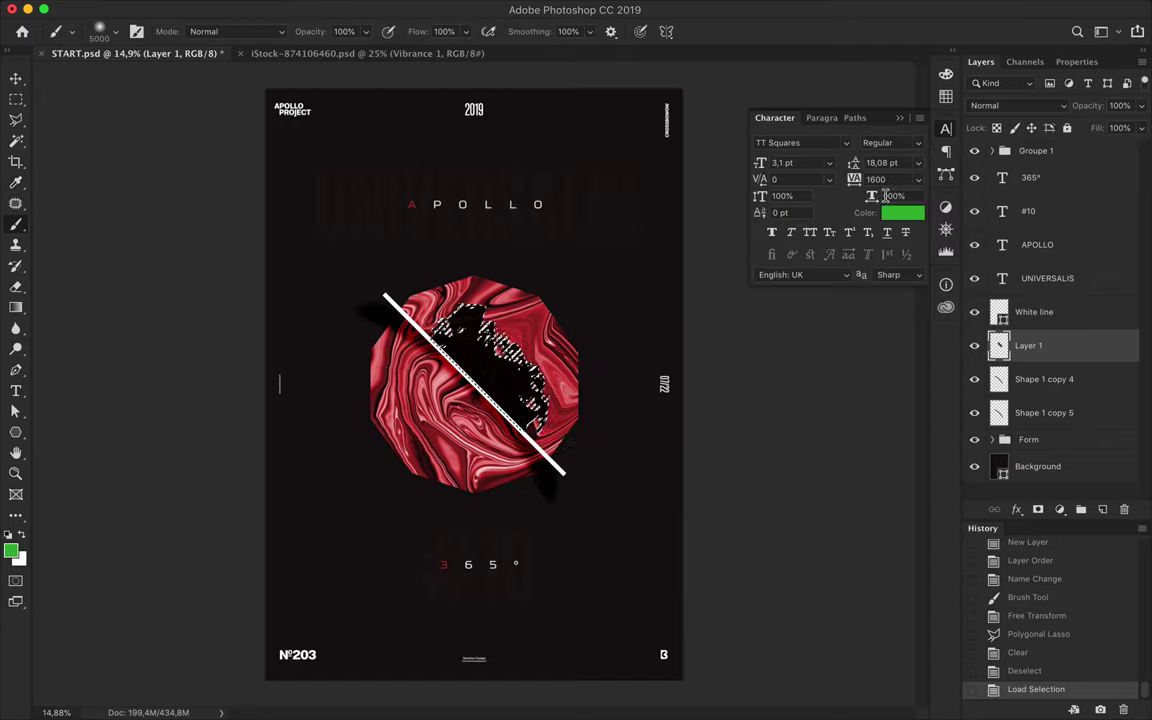
# Step: Paint the selected black patch green, filling the gaps, then deselect
pyautogui.moveTo(505, 340); pyautogui.dragTo(450, 341)
pyautogui.moveTo(497, 388); pyautogui.dragTo(500, 390)
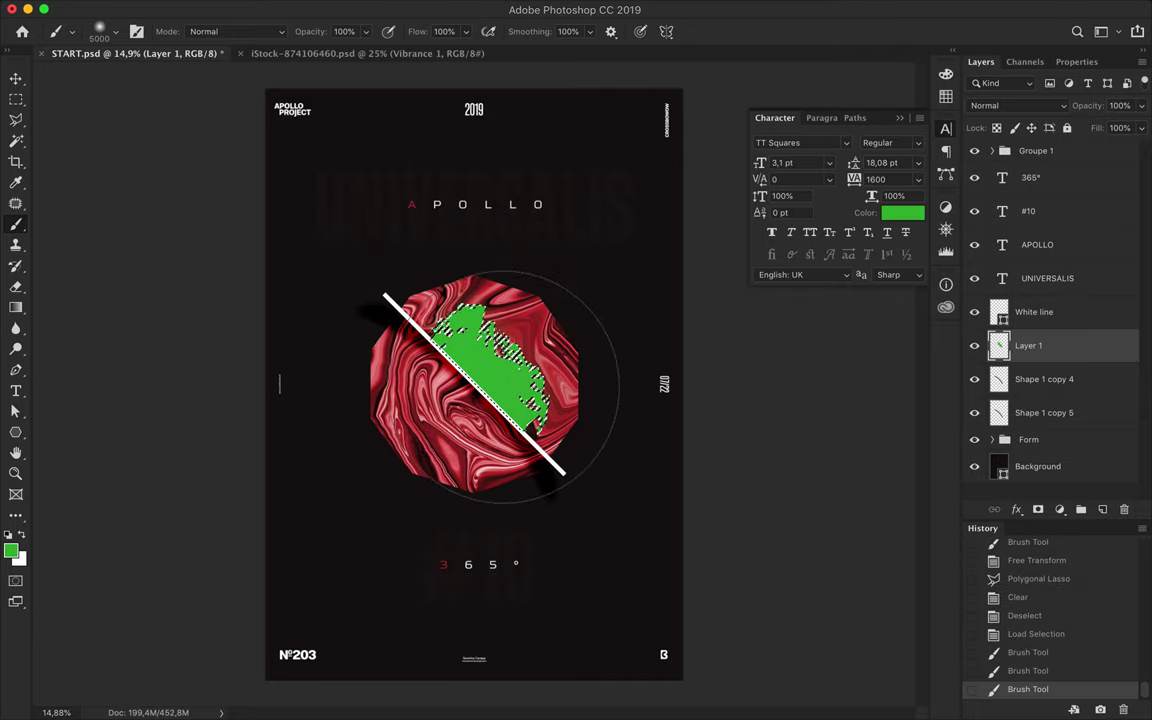
pyautogui.moveTo(480, 376); pyautogui.dragTo(510, 360)
pyautogui.hotkey('ctrl', 'd')
# Step: Add a new layer above the green patch and pick the large rough brush 1 in white
pyautogui.press('v')
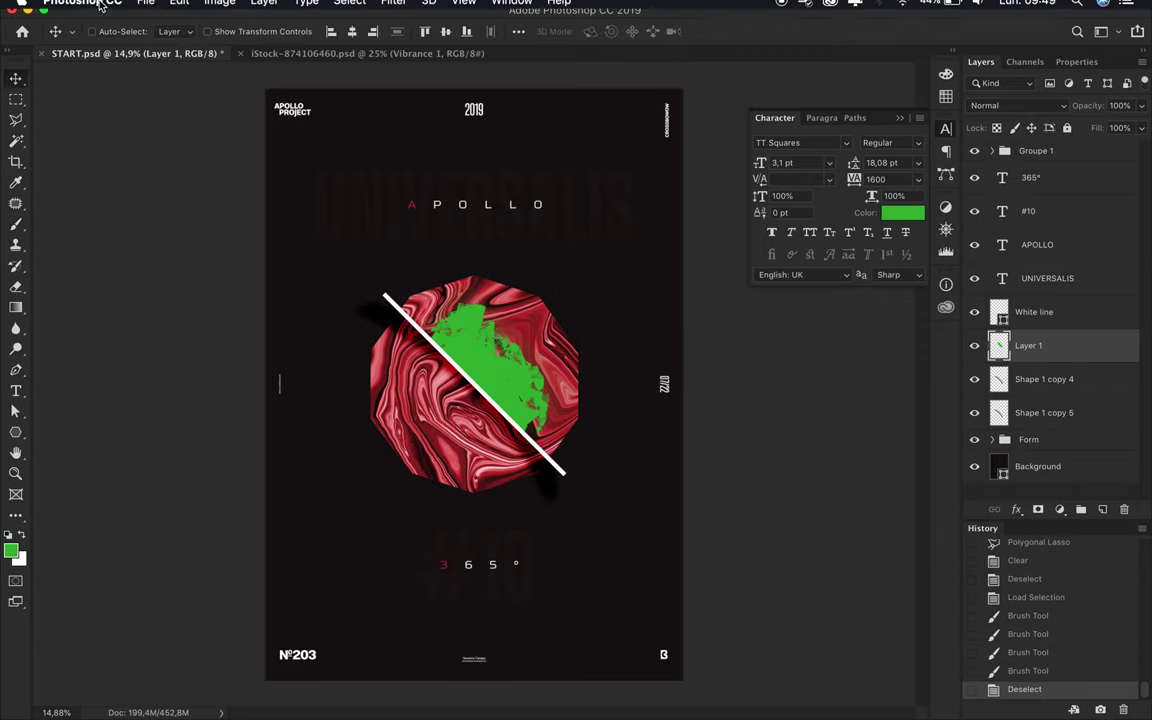
pyautogui.click(149, 8)
pyautogui.press('Escape')
pyautogui.hotkey('ctrl', 'shift', 'alt', 'n')
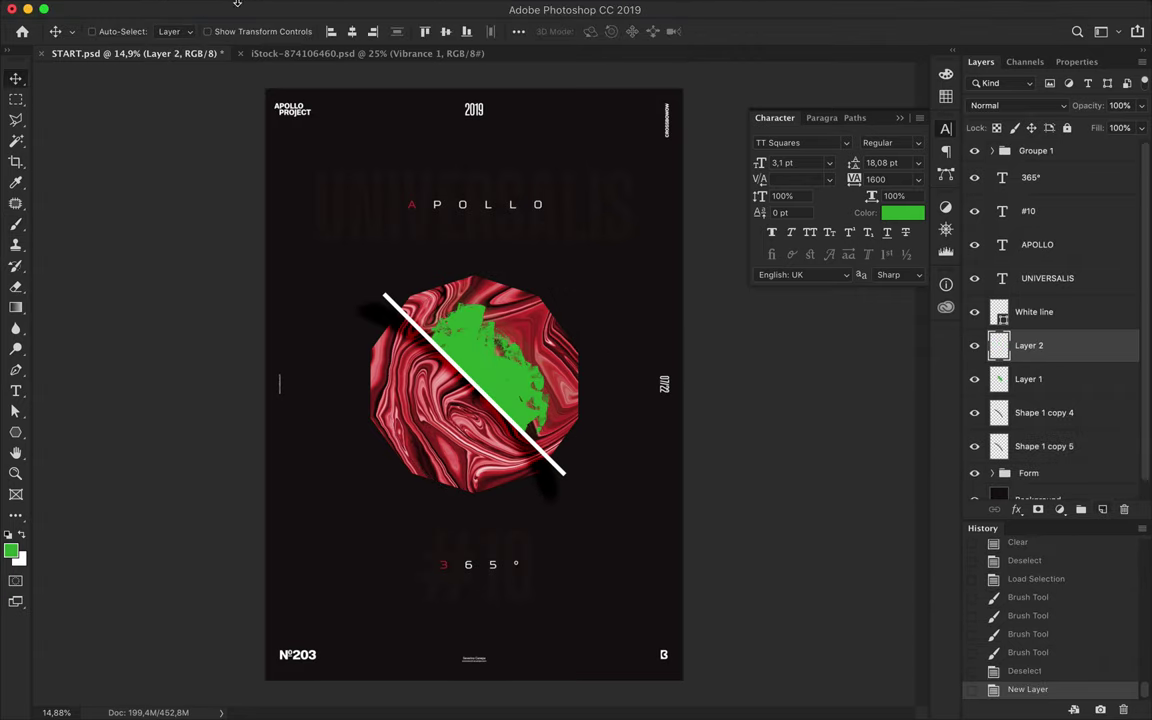
pyautogui.press('b')
pyautogui.click(100, 31)
pyautogui.scroll(-5, 127, 233)
pyautogui.scroll(-5, 128, 232)
pyautogui.scroll(-5, 128, 232)
pyautogui.scroll(-5, 128, 232)
pyautogui.scroll(-5, 128, 232)
pyautogui.click(150, 285)
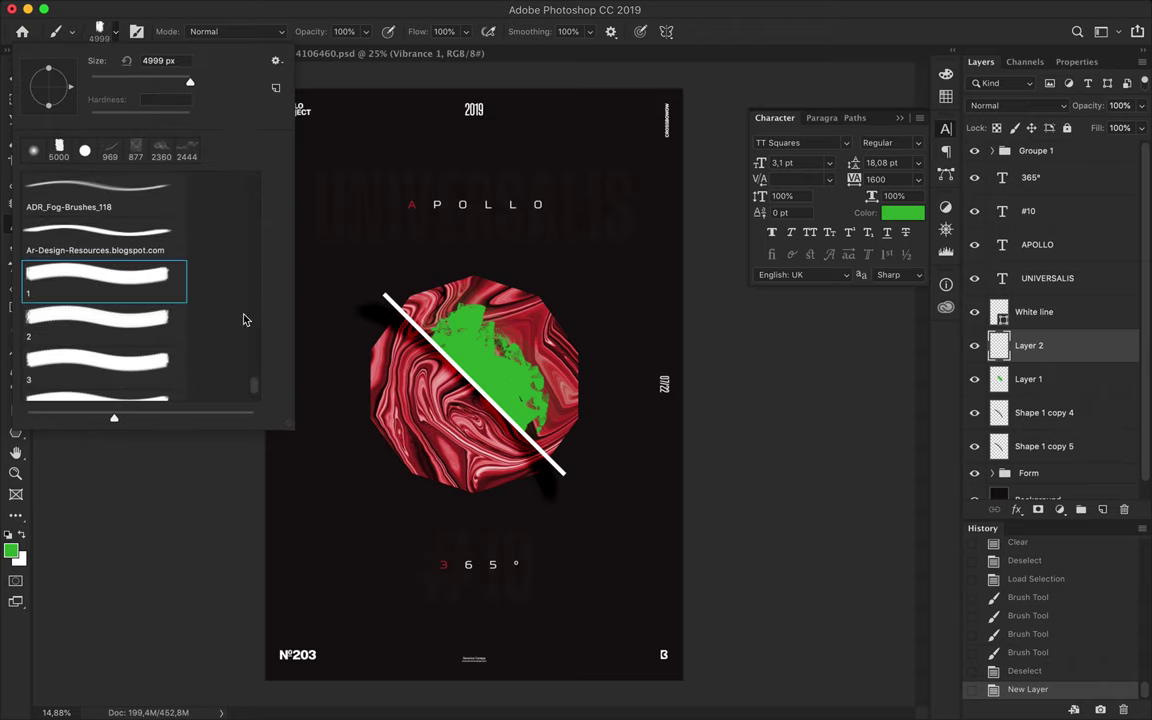
pyautogui.press('x')
# Step: Stamp a white rough stroke, rotate it 45° over the octagon, clip it and set Soft Light
pyautogui.moveTo(380, 530); pyautogui.dragTo(400, 560)
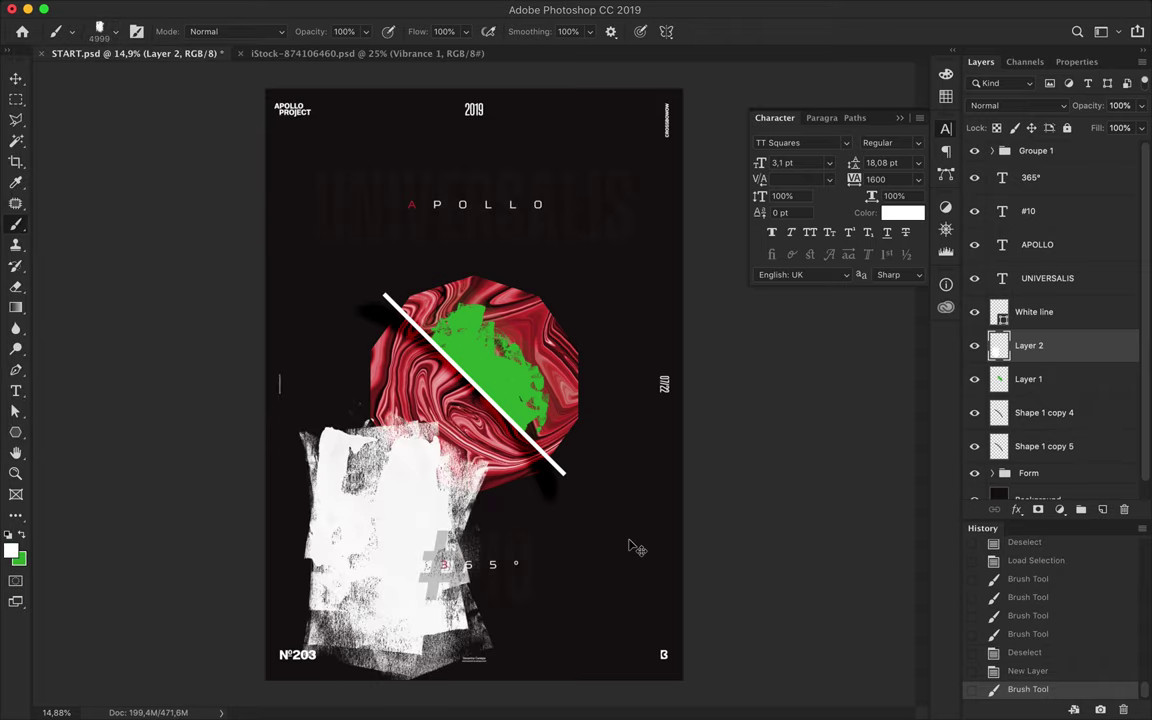
pyautogui.hotkey('ctrl', 't')
pyautogui.moveTo(515, 560); pyautogui.dragTo(430, 640)
pyautogui.moveTo(400, 540); pyautogui.dragTo(480, 400)
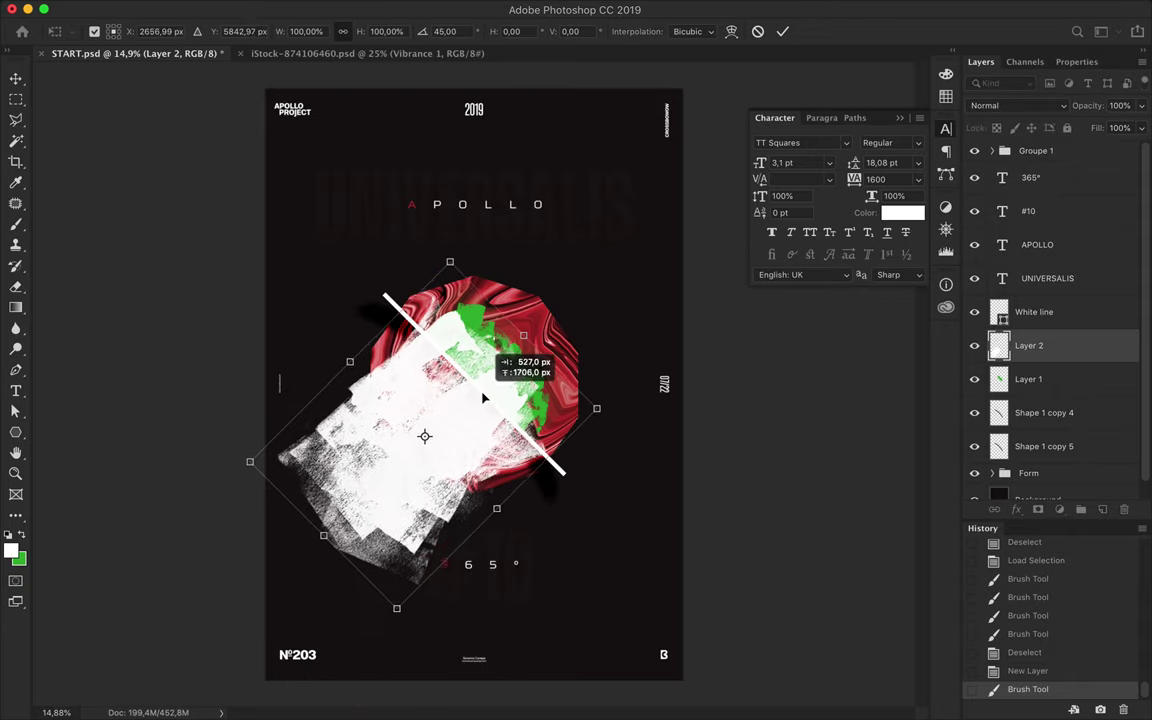
pyautogui.press('Return')
pyautogui.keyDown('alt'); pyautogui.click(1033, 362); pyautogui.keyUp('alt')
pyautogui.click(1015, 105)
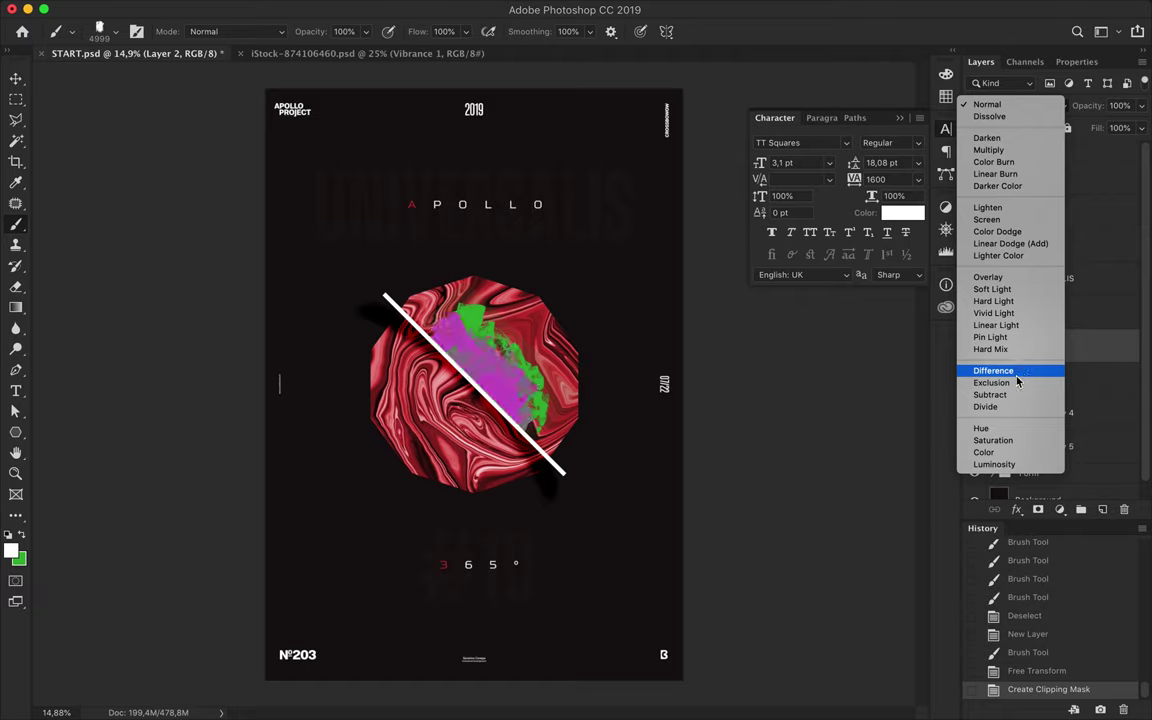
pyautogui.click(1018, 289)
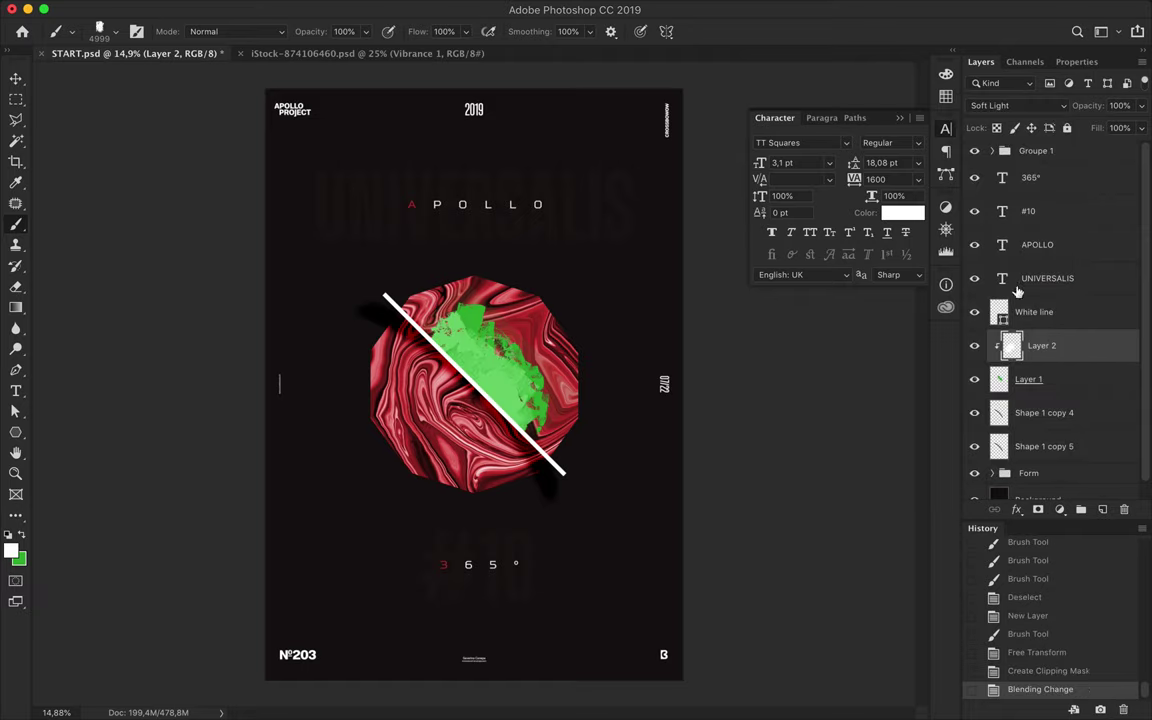
# Step: Add another empty layer, reset colours to black and white, and choose a WG Dust Particles brush
pyautogui.click(1102, 509)
pyautogui.press('d')
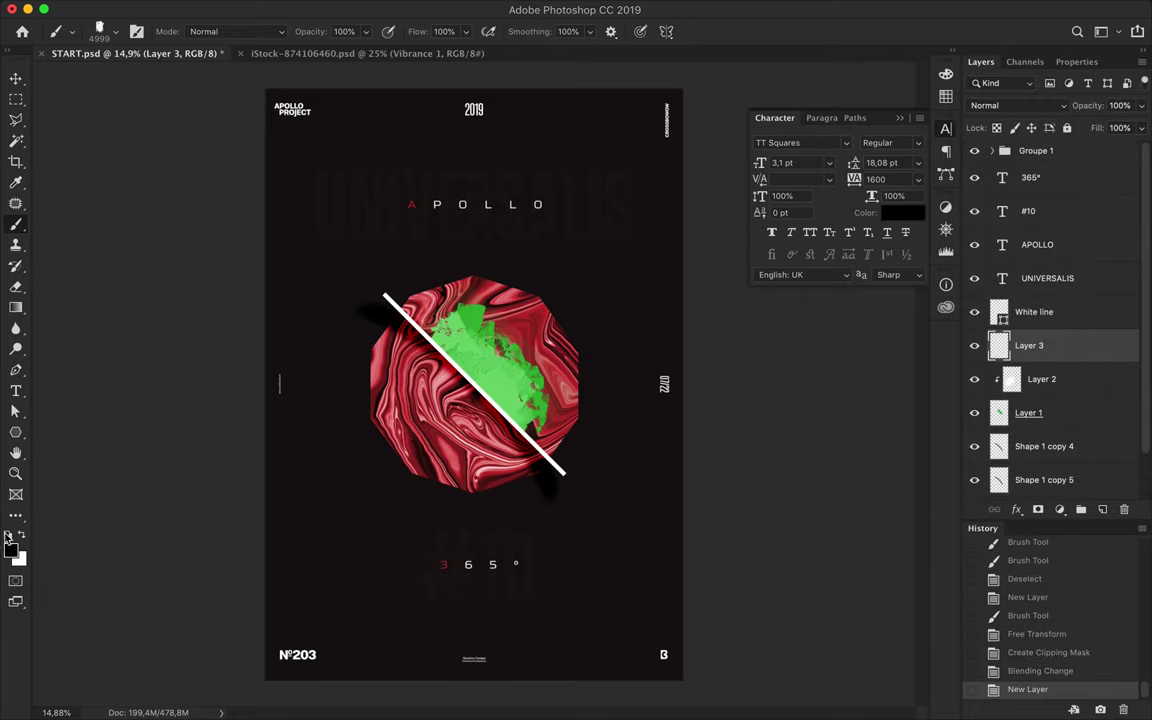
pyautogui.click(115, 31)
pyautogui.scroll(3, 154, 344)
pyautogui.scroll(3, 154, 344)
pyautogui.scroll(3, 154, 344)
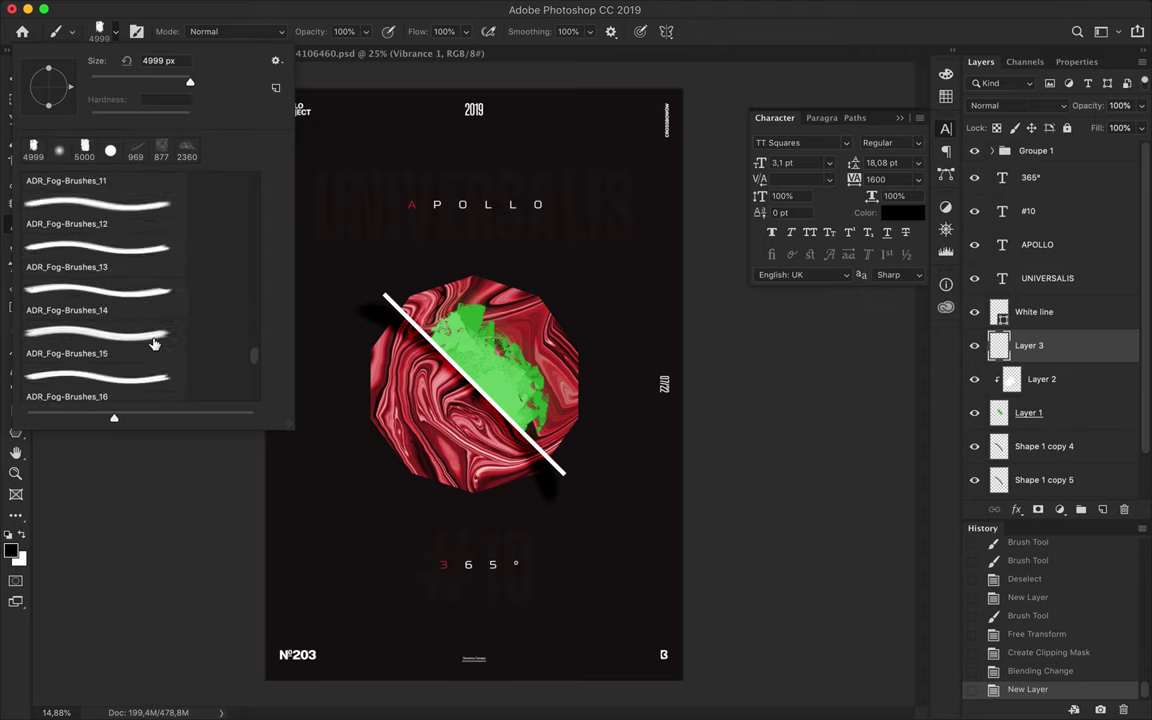
pyautogui.scroll(3, 154, 344)
pyautogui.scroll(3, 122, 274)
pyautogui.click(115, 31)
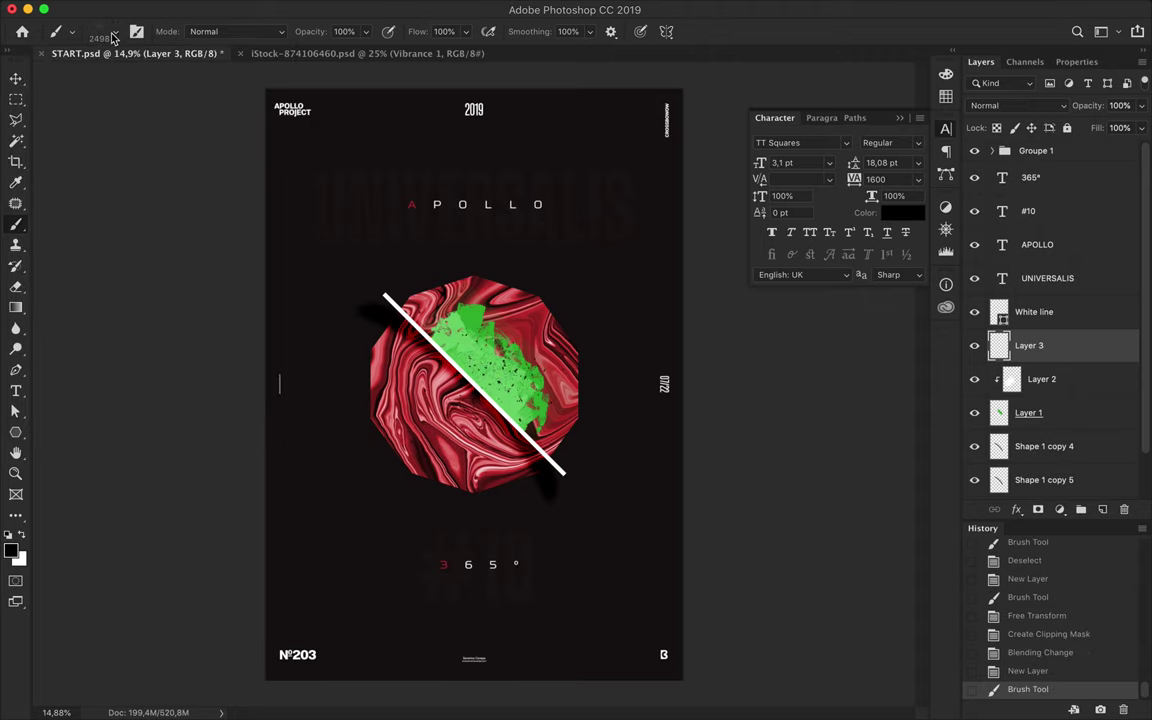
pyautogui.click(345, 310)
# Step: Stamp dark dust speckles on the green patch with several WG Dust Particles brushes
pyautogui.click(115, 31)
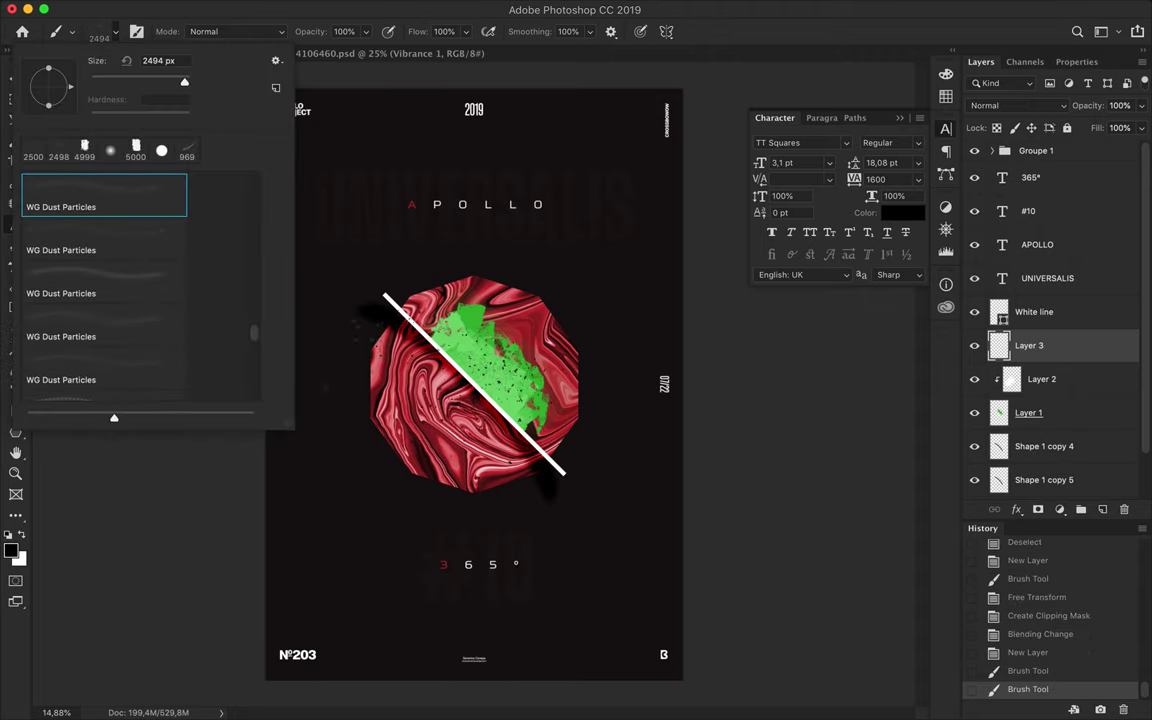
pyautogui.click(345, 310)
pyautogui.click(115, 31)
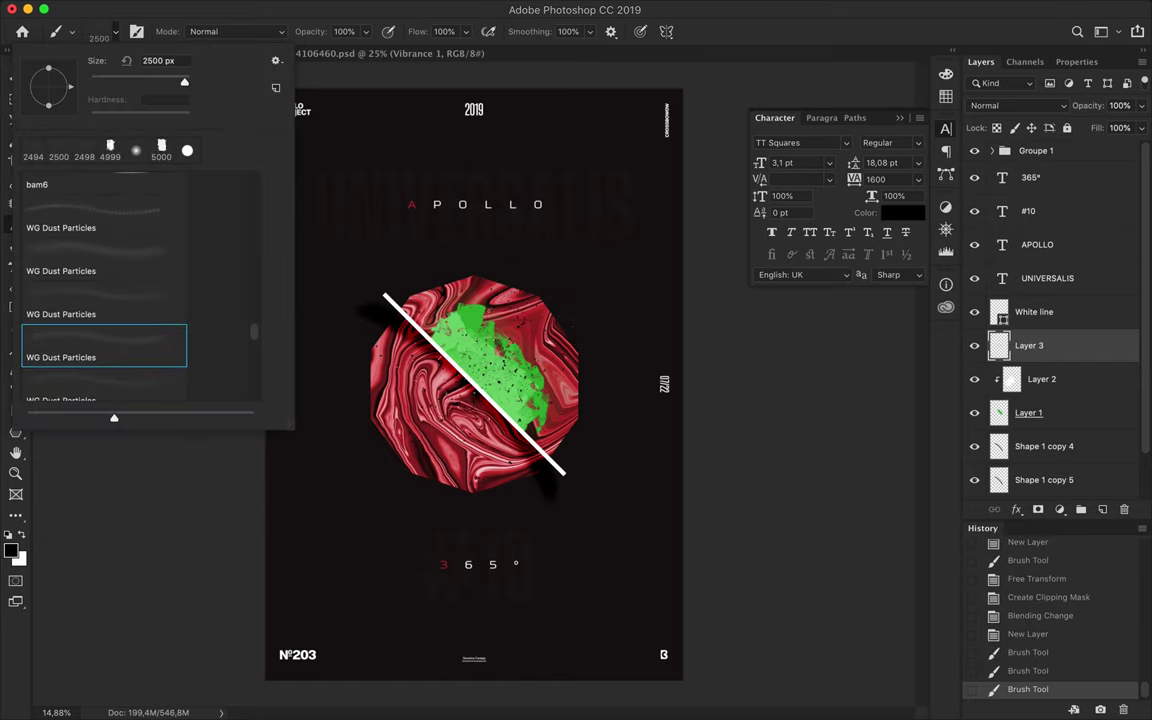
pyautogui.click(345, 310)
pyautogui.click(115, 31)
pyautogui.click(345, 310)
pyautogui.click(115, 31)
pyautogui.click(104, 258)
# Step: Add more speckles with a smaller 700 px dust brush, undoing the last stamp
pyautogui.click(345, 310)
pyautogui.click(115, 31)
pyautogui.click(335, 262)
pyautogui.click(115, 31)
pyautogui.click(100, 244)
pyautogui.click(380, 307)
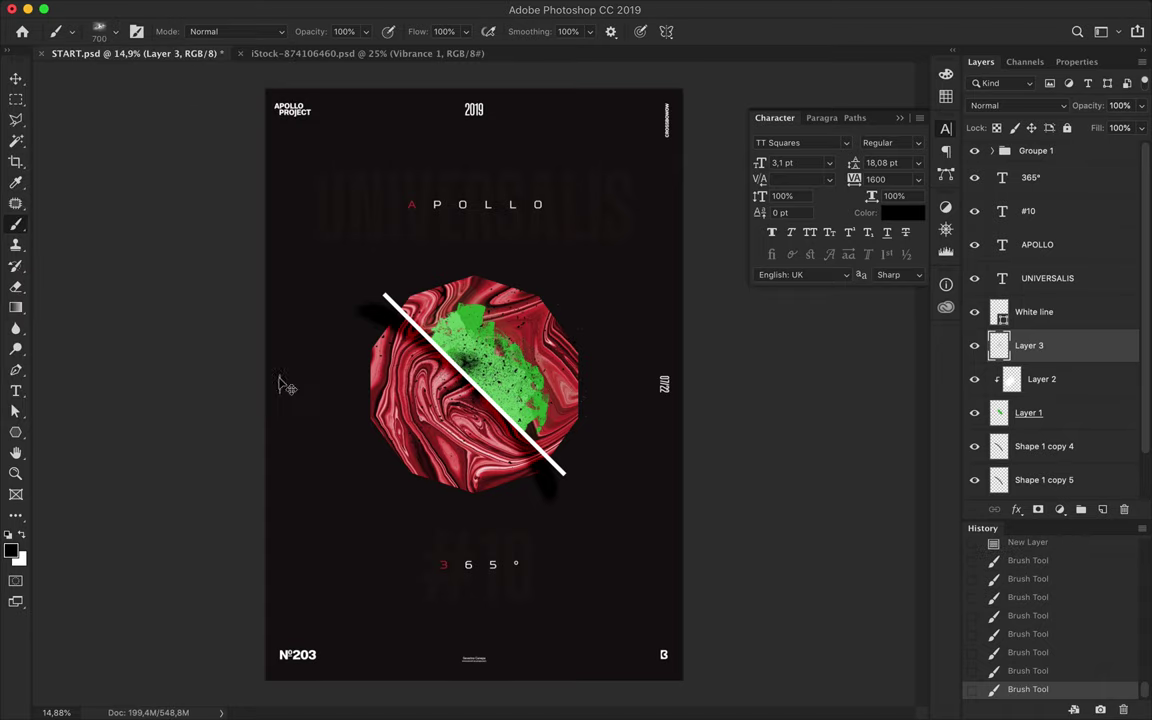
pyautogui.hotkey('ctrl', 'z')
# Step: Clip the dust layer to the patch in Soft Light and group the three patch layers as Group 1
pyautogui.keyDown('alt'); pyautogui.click(1052, 354); pyautogui.keyUp('alt')
pyautogui.click(1010, 105)
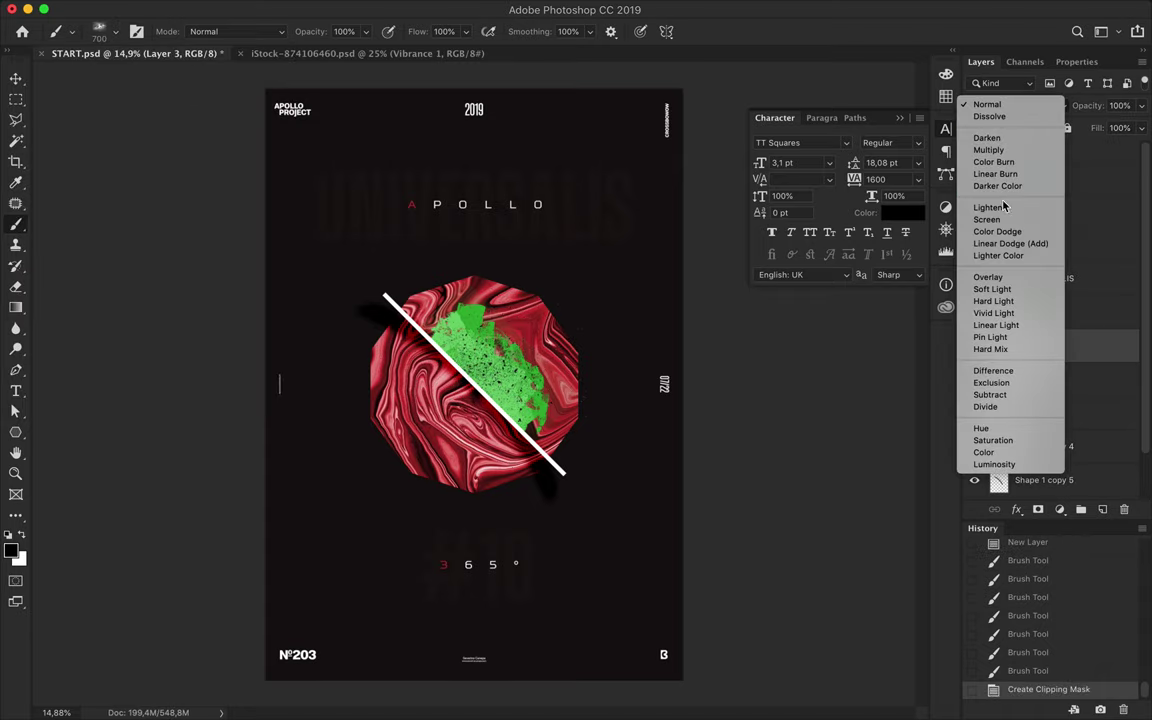
pyautogui.click(988, 289)
pyautogui.keyDown('shift'); pyautogui.click(1048, 413); pyautogui.keyUp('shift')
pyautogui.hotkey('ctrl', 'g')
# Step: Add a Hue/Saturation adjustment clipped to Group 1 and set its Hue to +27
pyautogui.click(1059, 511)
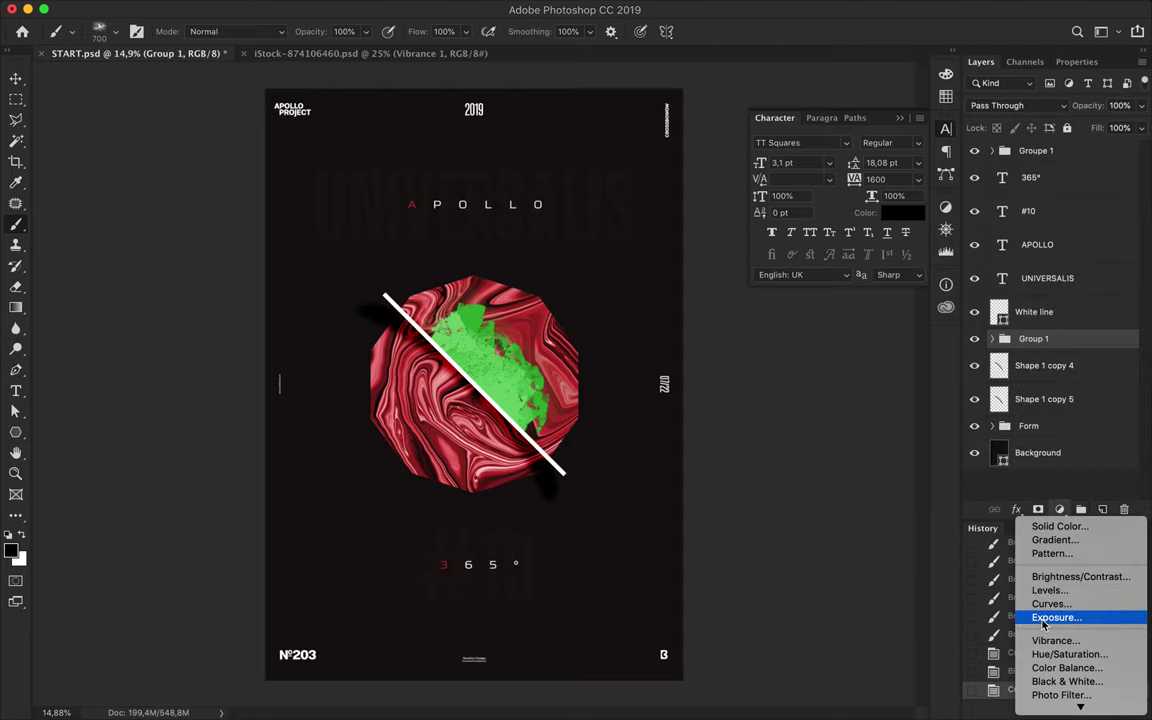
pyautogui.click(1068, 654)
pyautogui.moveTo(1050, 170)
pyautogui.mouseDown()
pyautogui.moveTo(1016, 170)
pyautogui.moveTo(1048, 170)
pyautogui.mouseUp()
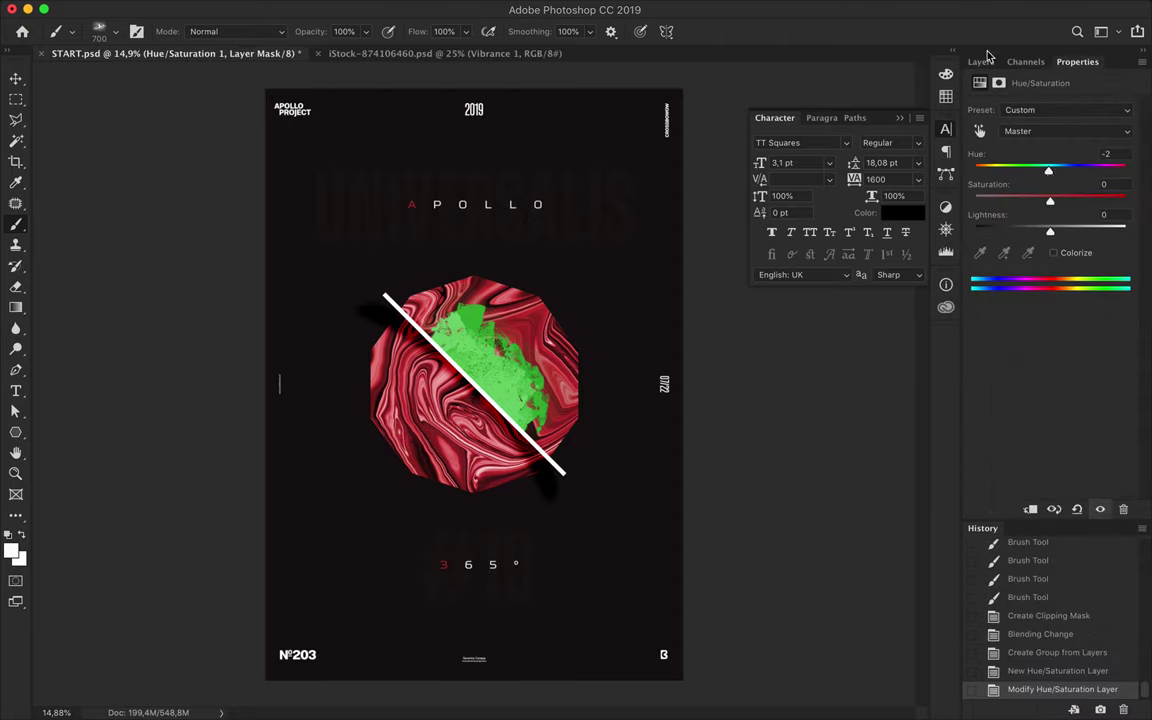
pyautogui.click(980, 61)
pyautogui.hotkey('ctrl', 'alt', 'g')
pyautogui.click(1010, 103)
pyautogui.press('Escape')
pyautogui.click(1077, 61)
pyautogui.moveTo(1048, 170); pyautogui.dragTo(1028, 172)
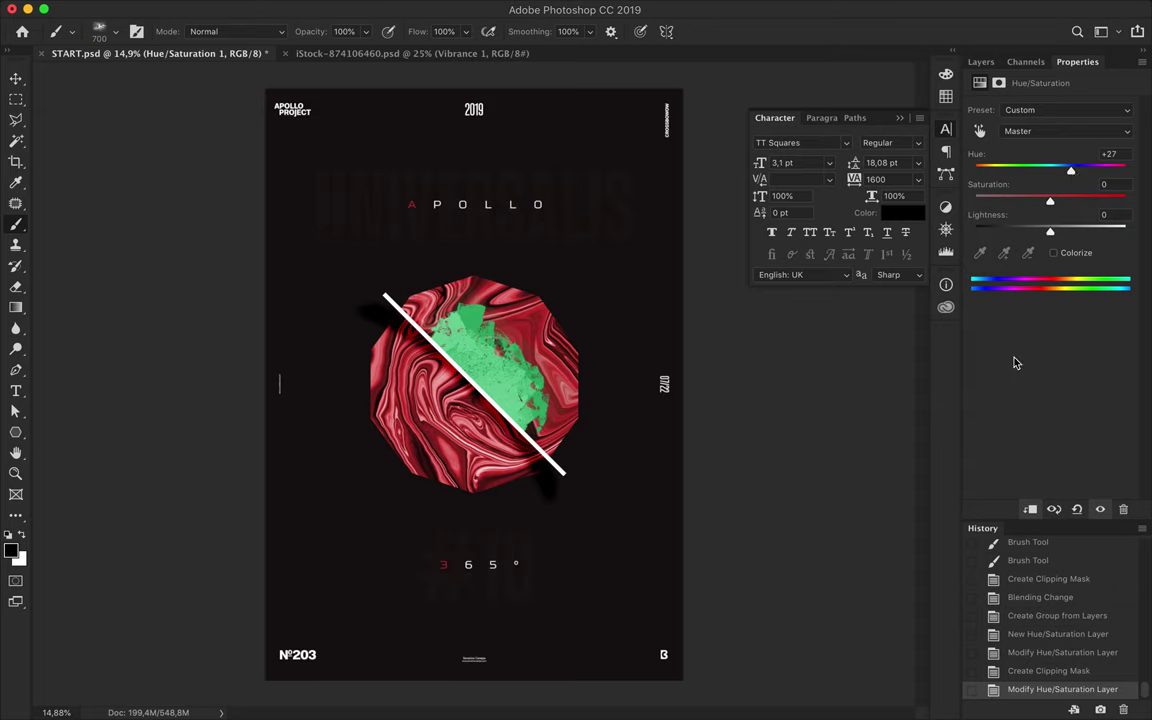
pyautogui.click(983, 62)
# Step: Expand the Form group, select Polygon 1 and add a new empty layer
pyautogui.scroll(2, 1025, 455)
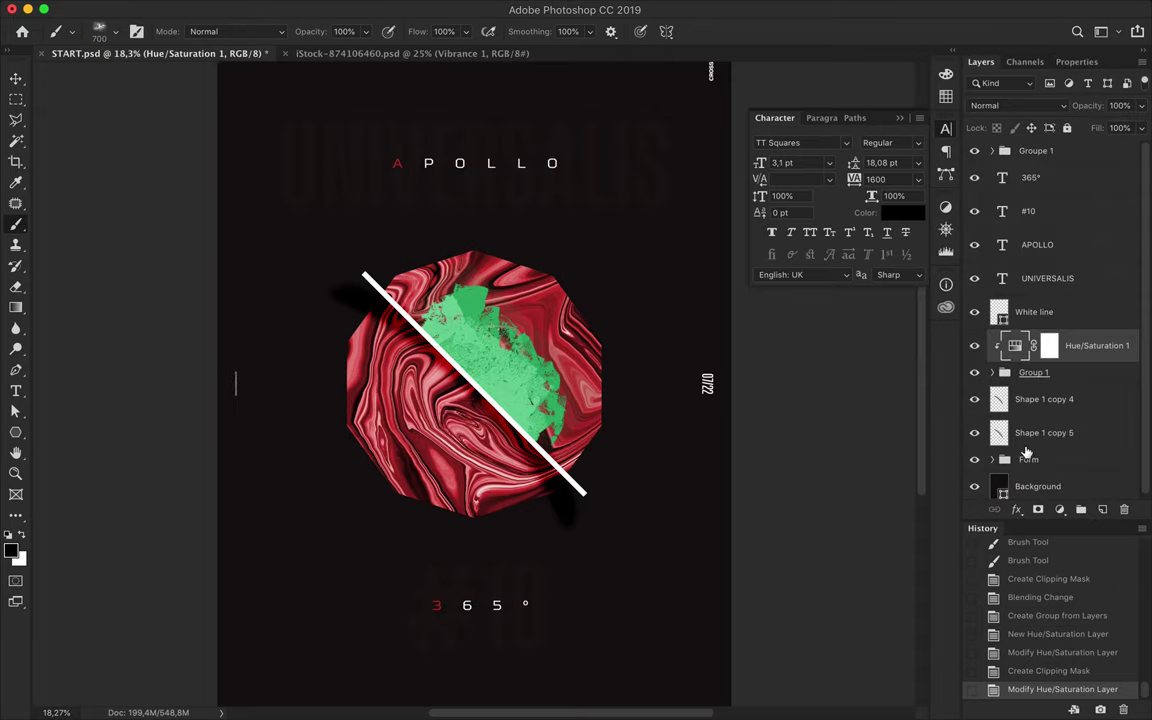
pyautogui.click(992, 459)
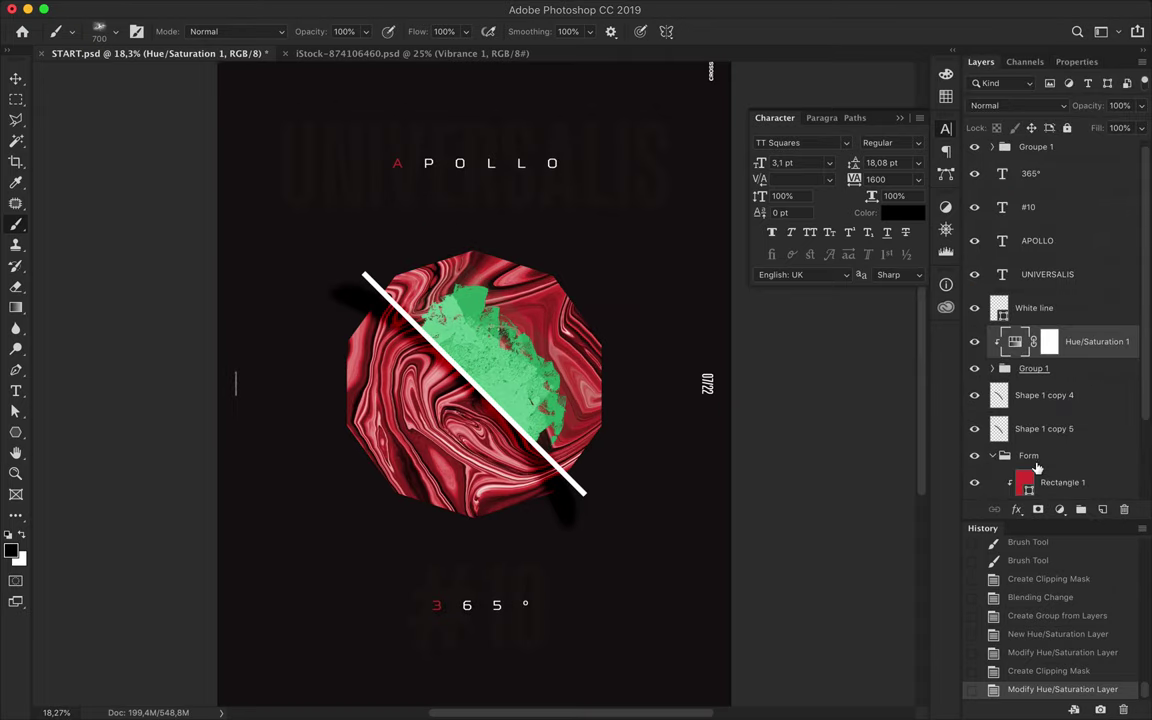
pyautogui.scroll(-2, 1060, 420)
pyautogui.click(1045, 445)
pyautogui.click(1102, 509)
# Step: Move Layer 4 below Polygon 1 and stamp a white 5000 px spray brush on it
pyautogui.moveTo(1124, 420); pyautogui.dragTo(1066, 465)
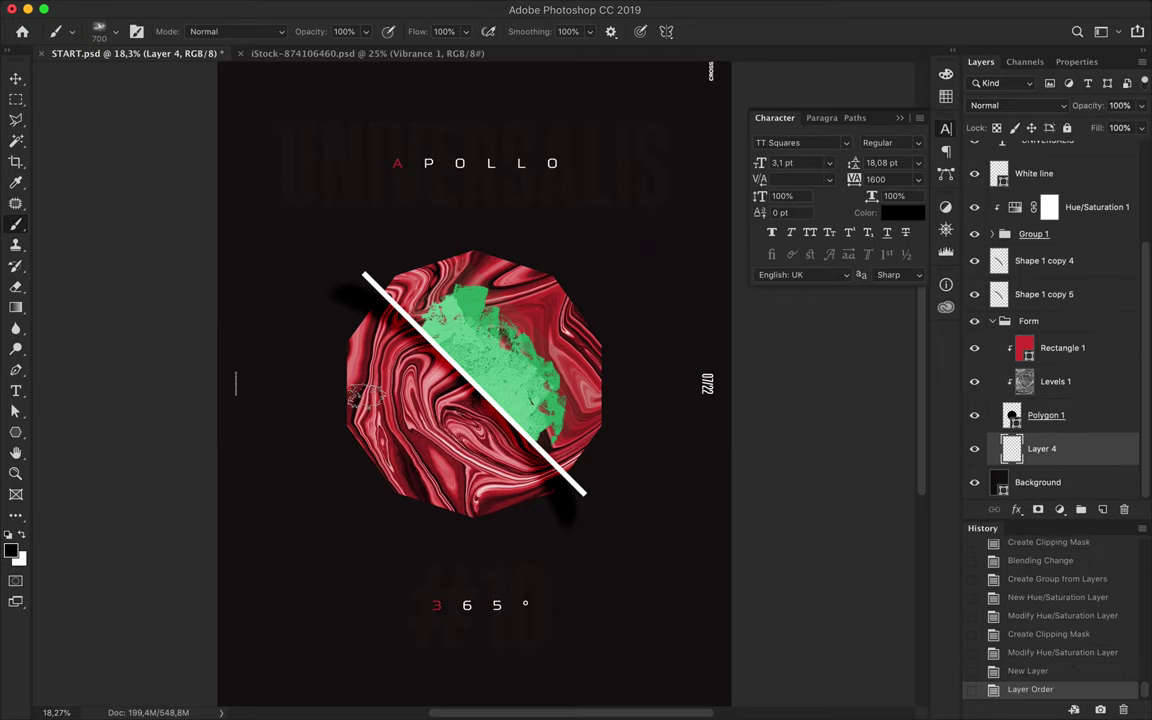
pyautogui.click(115, 31)
pyautogui.scroll(-5, 95, 252)
pyautogui.scroll(-5, 95, 252)
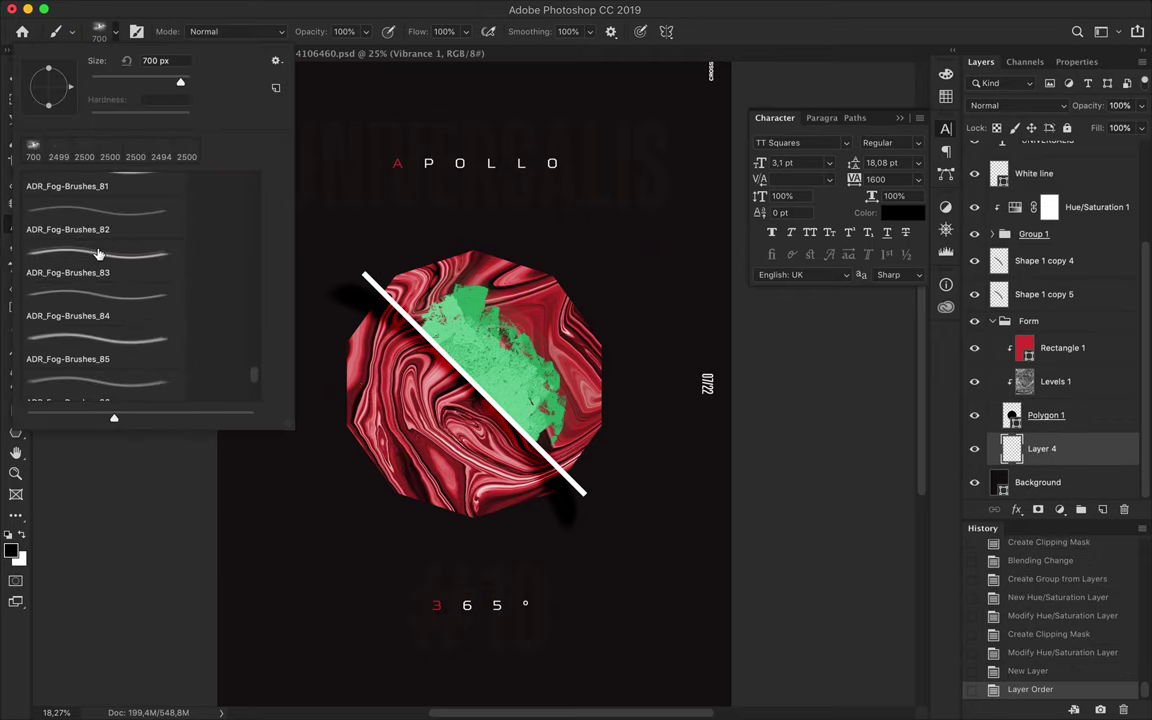
pyautogui.scroll(-5, 98, 255)
pyautogui.click(98, 240)
pyautogui.click(797, 475)
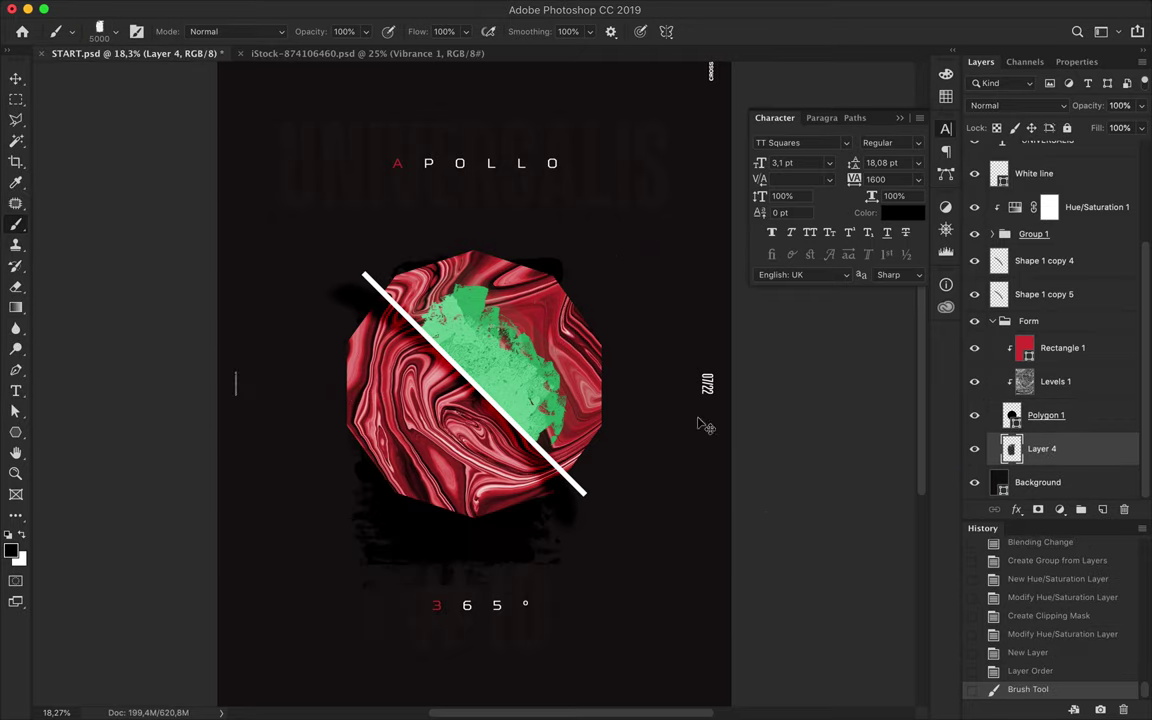
pyautogui.hotkey('ctrl', 'z')
pyautogui.click(18, 537)
pyautogui.click(357, 427)
# Step: Free Transform the spray stamp to about 54° rotation and 62% scale over the octagon
pyautogui.hotkey('ctrl', 't')
pyautogui.moveTo(386, 200); pyautogui.dragTo(477, 215)
pyautogui.moveTo(178, 514)
pyautogui.mouseDown()
pyautogui.moveTo(312, 488)
pyautogui.moveTo(378, 432)
pyautogui.moveTo(354, 434)
pyautogui.mouseUp()
pyautogui.moveTo(499, 236); pyautogui.dragTo(505, 237)
pyautogui.moveTo(352, 463)
pyautogui.mouseDown()
pyautogui.moveTo(483, 462)
pyautogui.moveTo(476, 440)
pyautogui.moveTo(441, 453)
pyautogui.mouseUp()
pyautogui.press('Return')
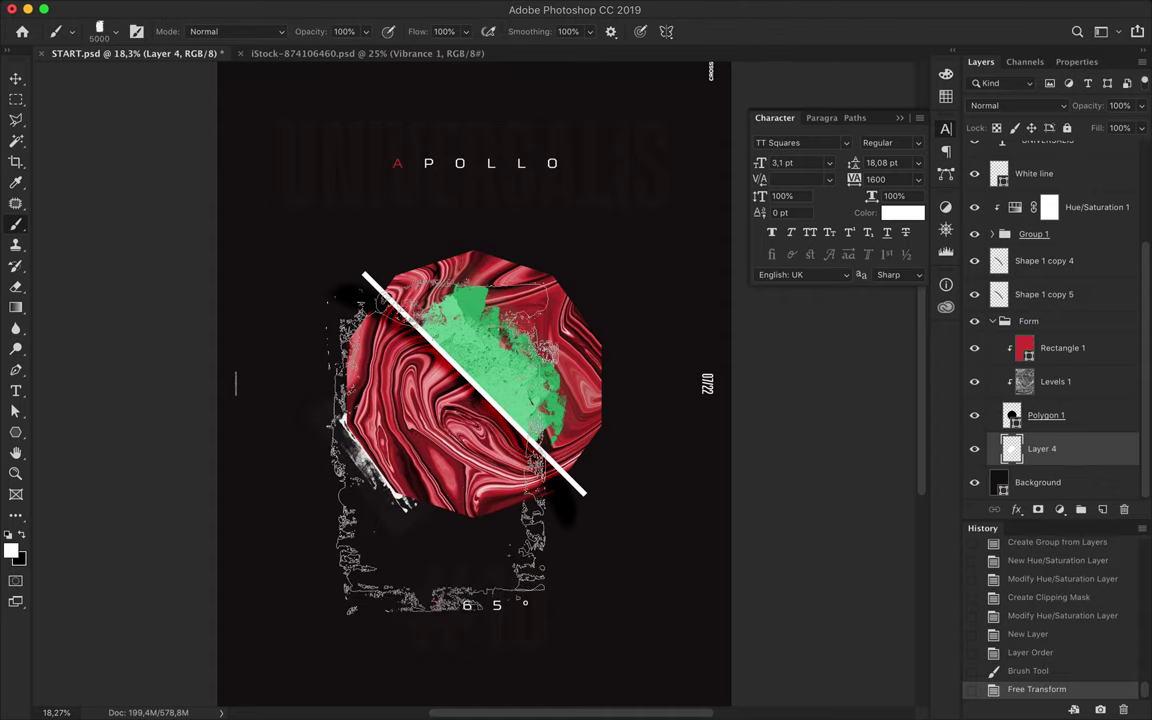
# Step: Load Polygon 1's outline as a selection, invert it, and delete Layer 4's excess spray
pyautogui.keyDown('shift'); pyautogui.click(1070, 418); pyautogui.keyUp('shift')
pyautogui.rightClick(1070, 418)
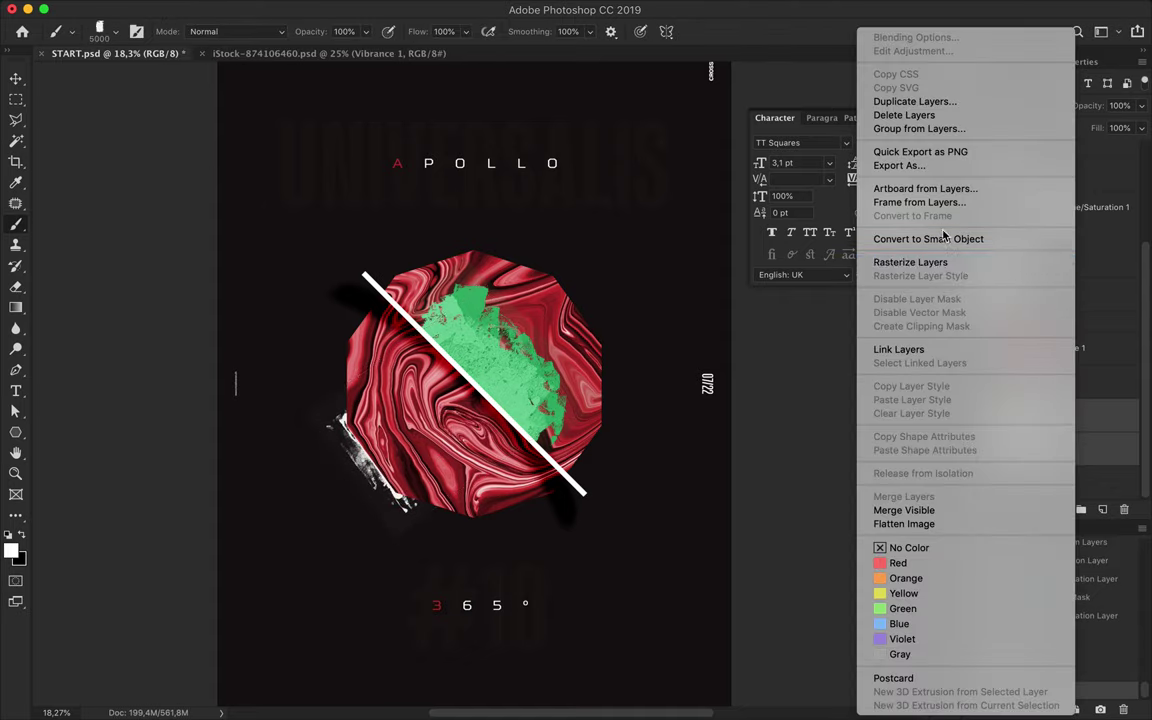
pyautogui.press('Escape')
pyautogui.hotkey('ctrl', 'z')
pyautogui.keyDown('ctrl'); pyautogui.click(1011, 482); pyautogui.keyUp('ctrl')
pyautogui.hotkey('ctrl', 'shift', 'i')
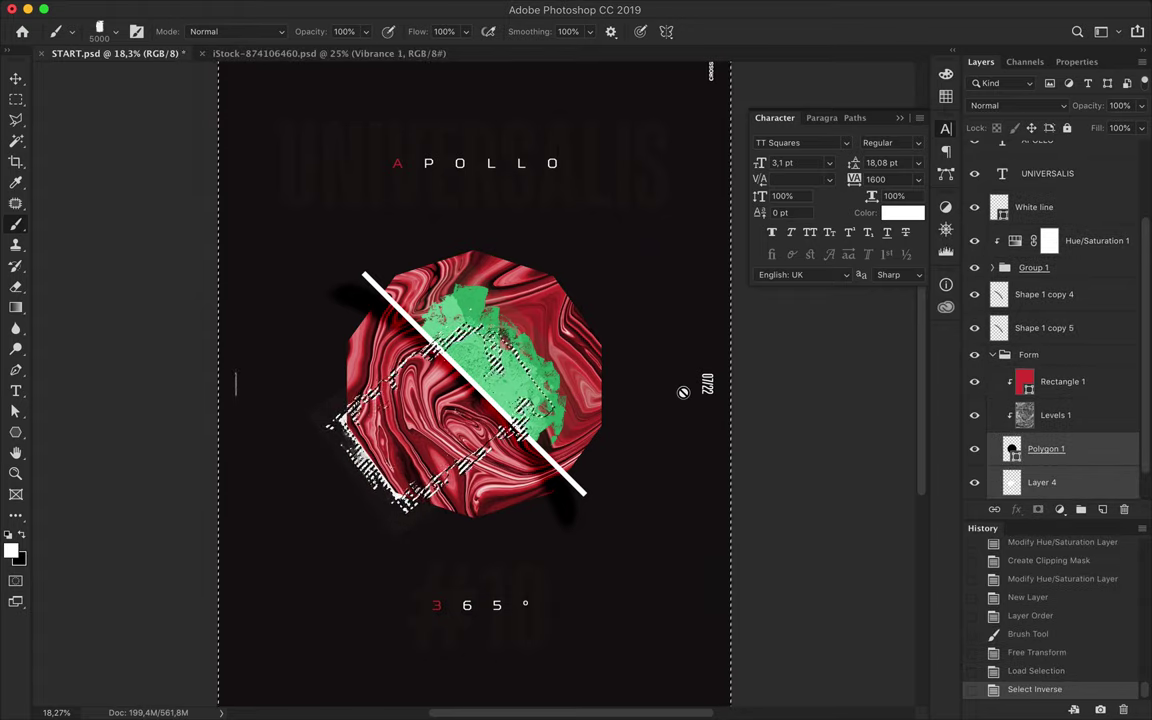
pyautogui.click(1080, 482)
pyautogui.press('Delete')
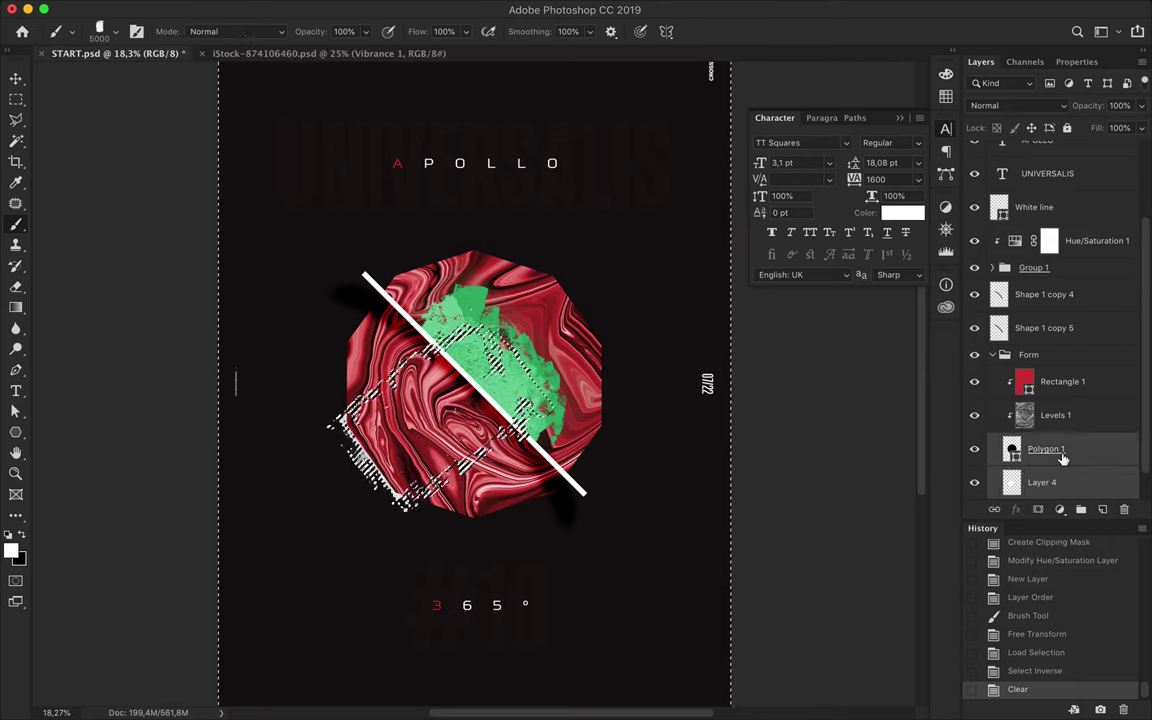
# Step: Deselect and combine Polygon 1 and Layer 4 into a smart object
pyautogui.keyDown('shift'); pyautogui.click(1060, 449); pyautogui.keyUp('shift')
pyautogui.press('m')
pyautogui.hotkey('ctrl', 'd')
pyautogui.rightClick(1060, 449)
pyautogui.click(948, 239)
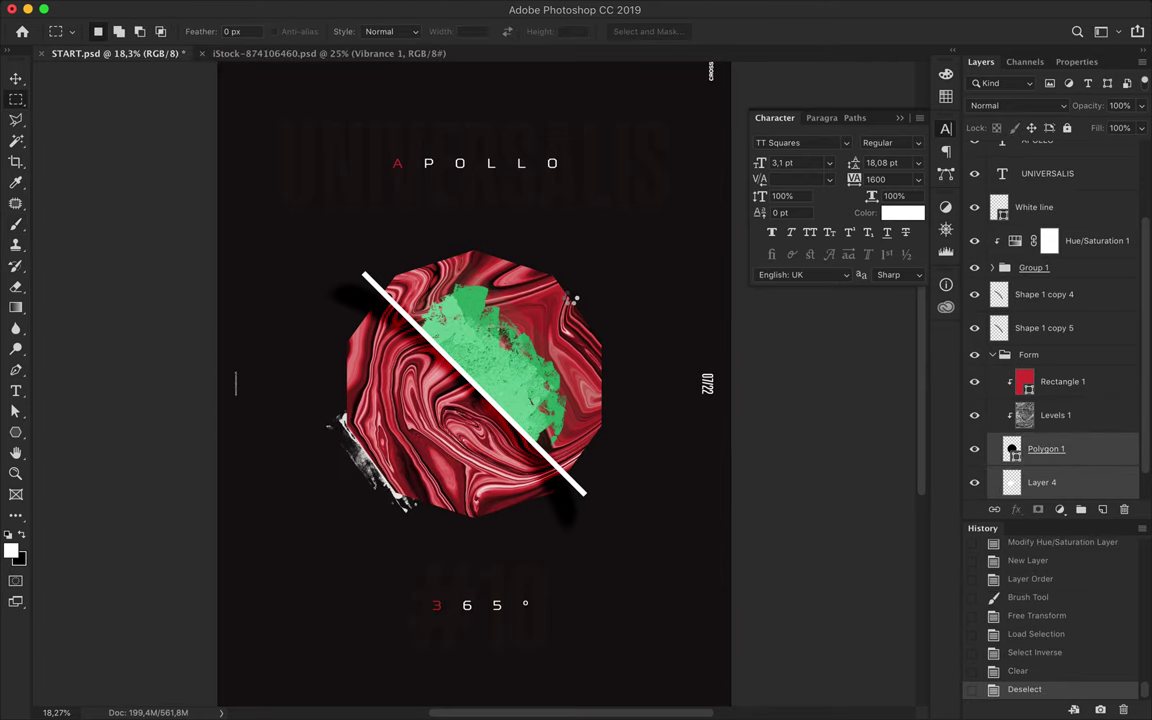
# Step: On a new layer above Background, spray white splatter off the octagon's upper right with the second T9 Dirty Sprays brush
pyautogui.click(1040, 482)
pyautogui.hotkey('ctrl', 'shift', 'alt', 'n')
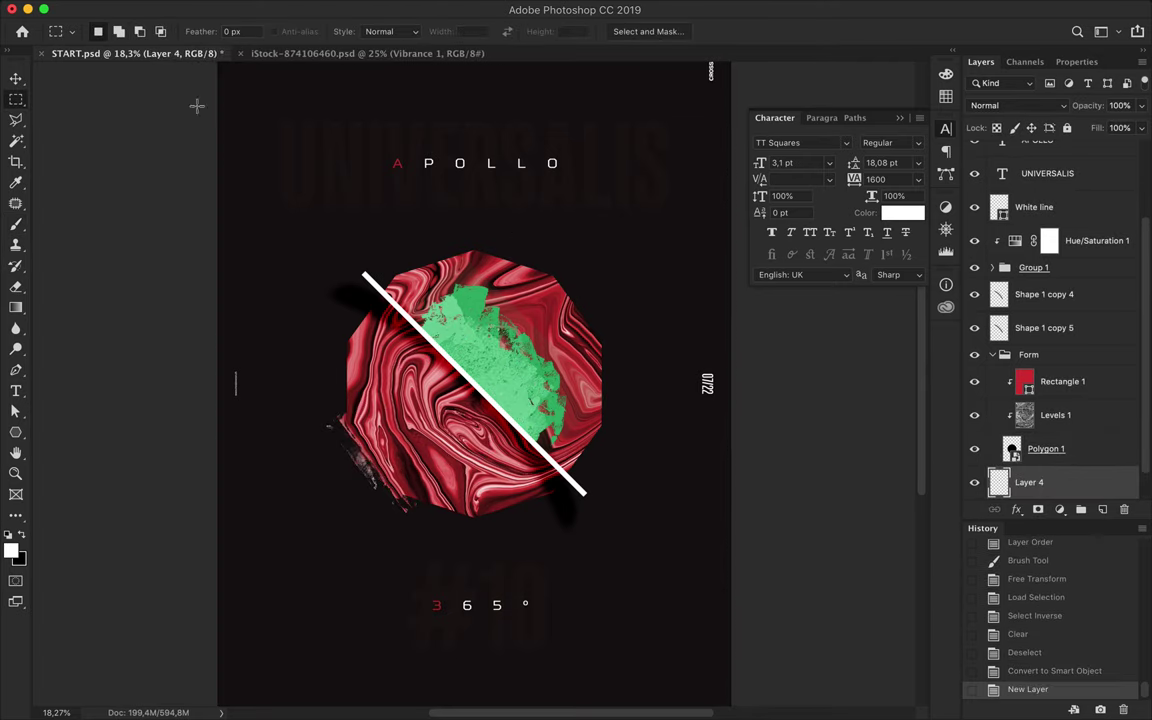
pyautogui.press('b')
pyautogui.click(100, 31)
pyautogui.scroll(-1, 126, 332)
pyautogui.click(120, 308)
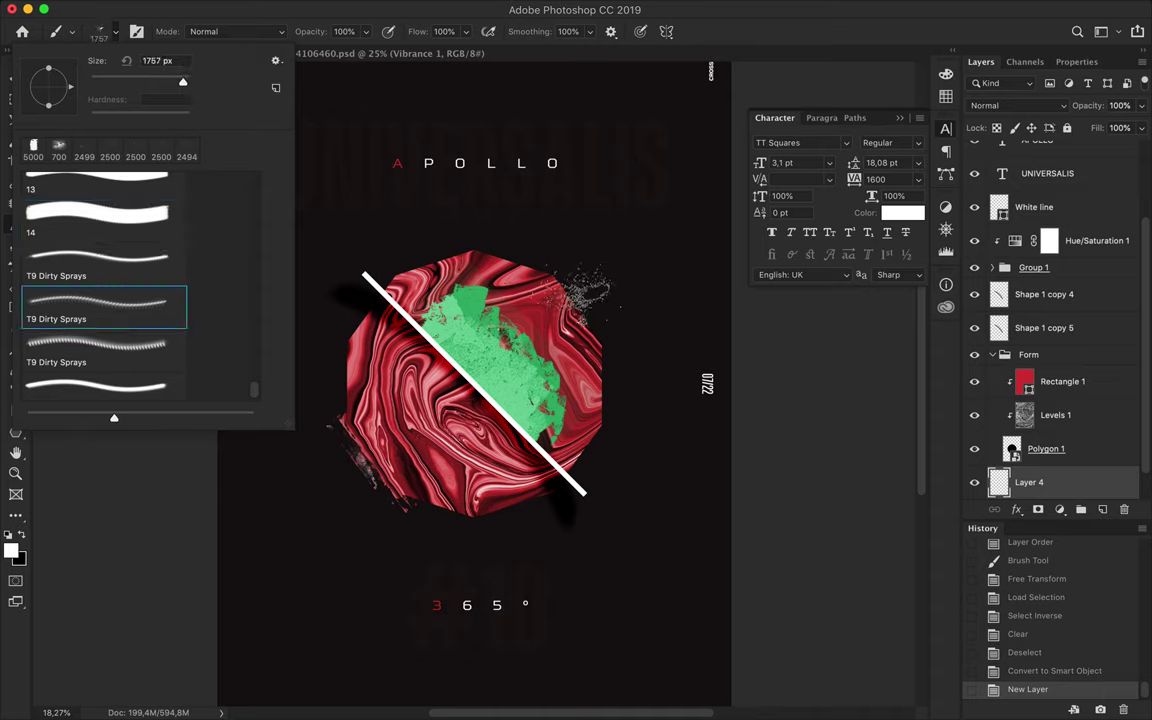
pyautogui.click(548, 268)
# Step: Add more white splatter beside and above the octagon with the first and third T9 Dirty Sprays brushes
pyautogui.click(100, 31)
pyautogui.click(113, 287)
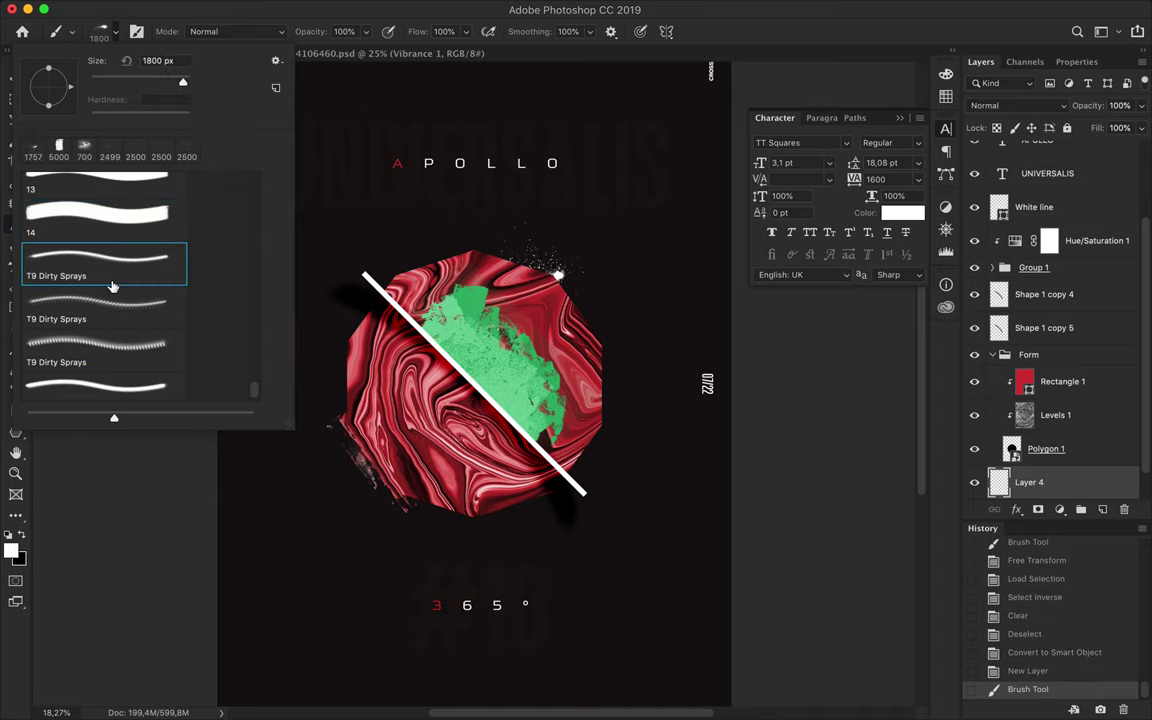
pyautogui.click(557, 275)
pyautogui.click(100, 31)
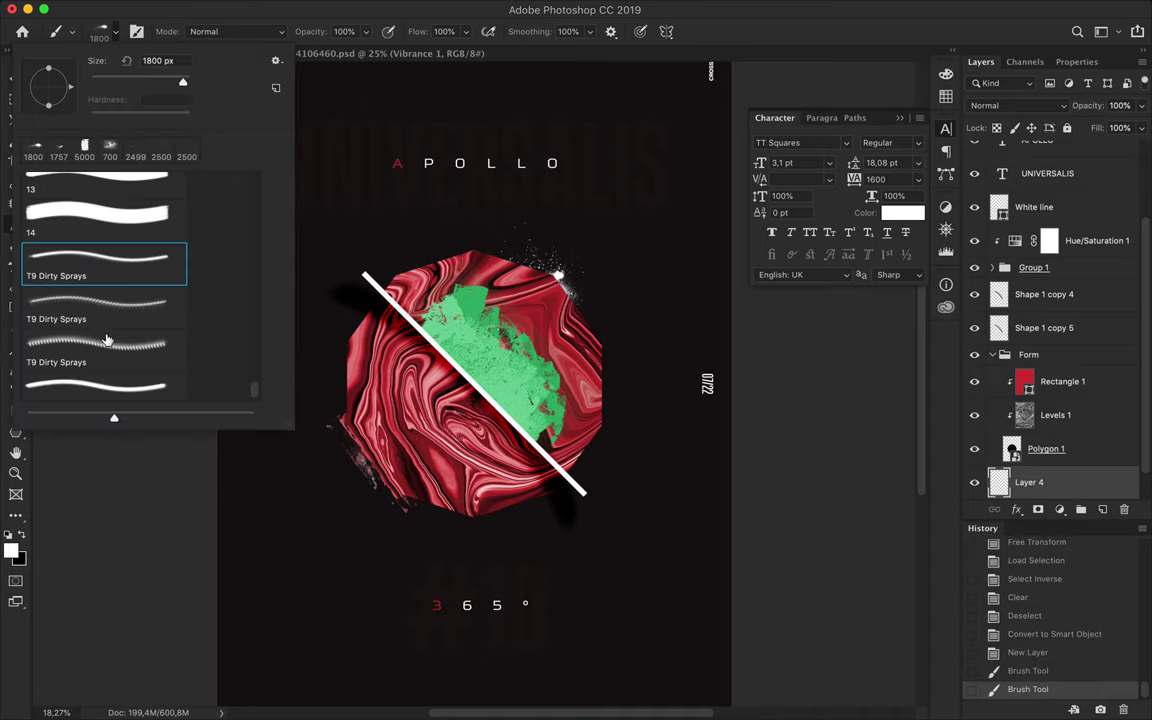
pyautogui.click(100, 345)
pyautogui.click(435, 286)
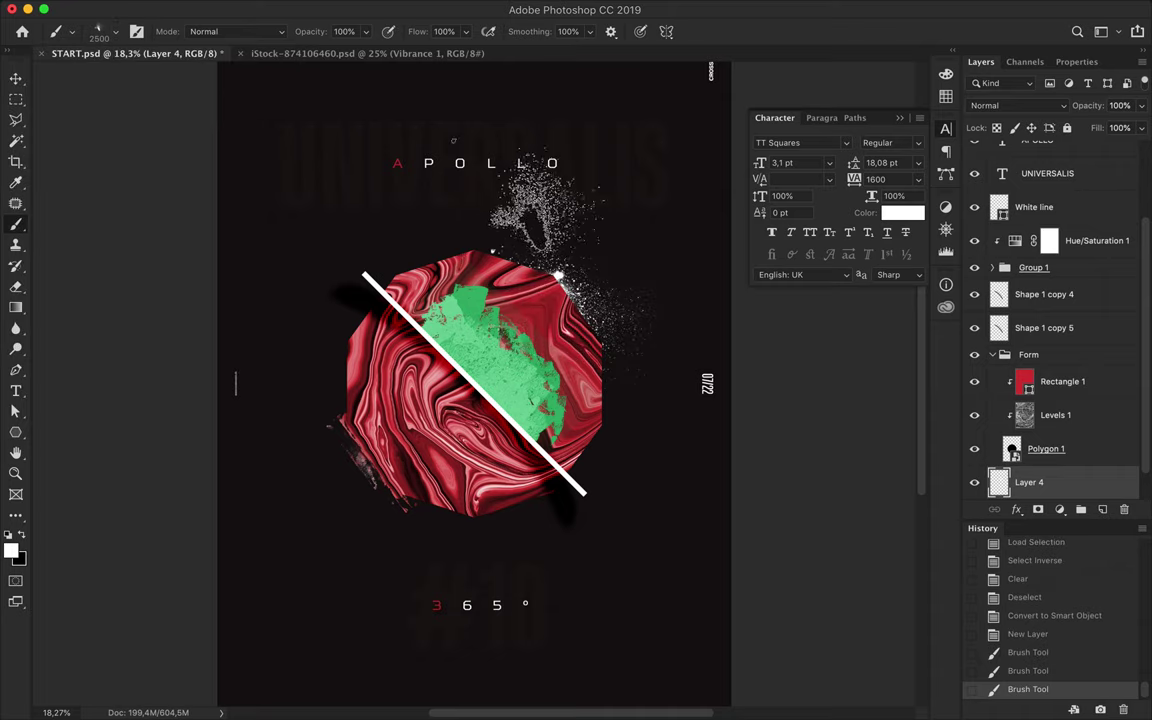
# Step: Convert the splatter layer and Polygon 1 into one smart object
pyautogui.keyDown('shift'); pyautogui.click(1046, 449); pyautogui.keyUp('shift')
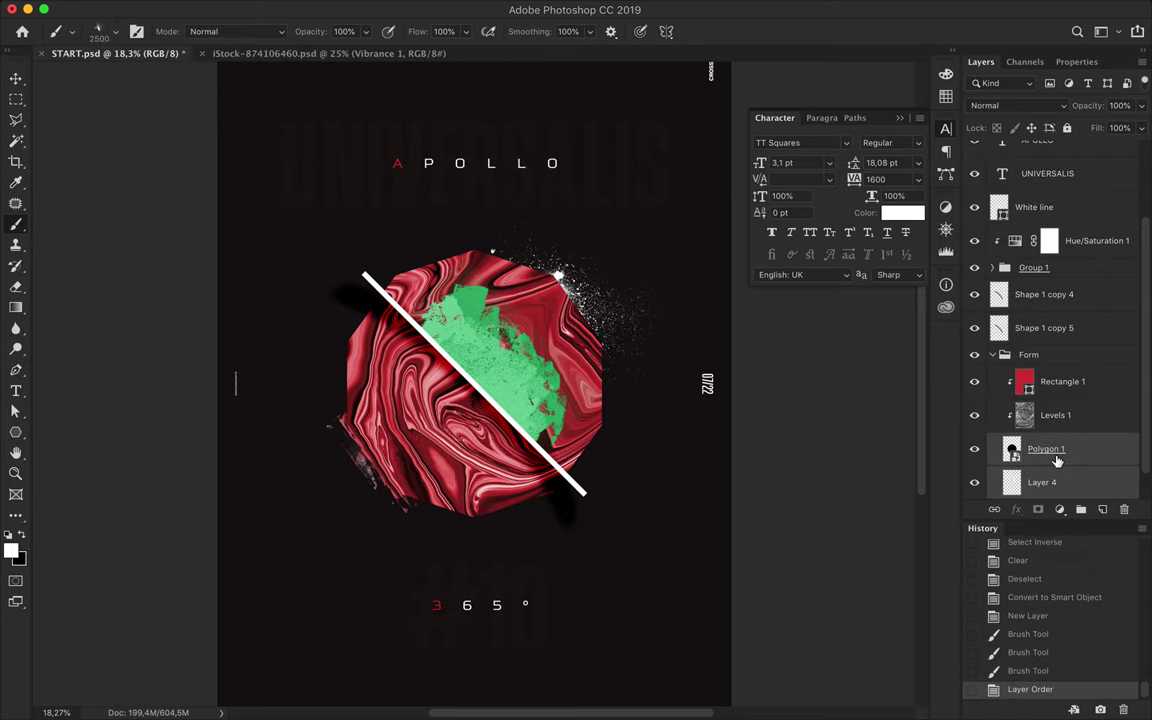
pyautogui.rightClick(1046, 449)
pyautogui.click(898, 181)
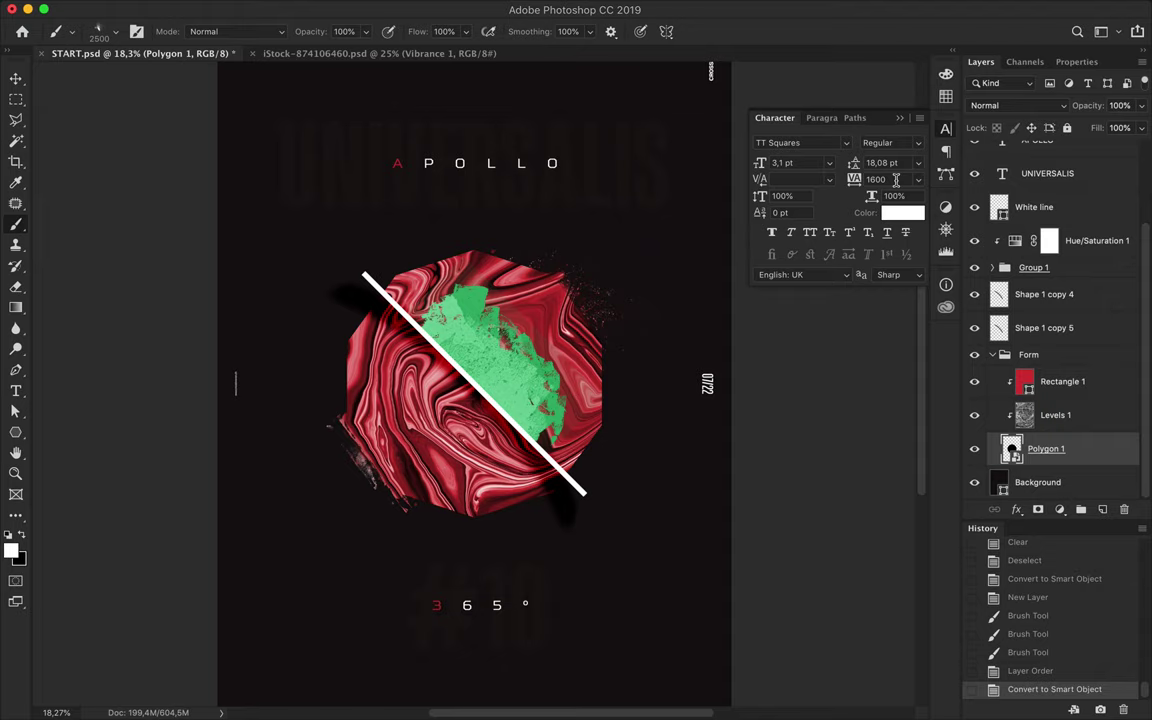
pyautogui.scroll(2, 373, 323)
pyautogui.click(1037, 482)
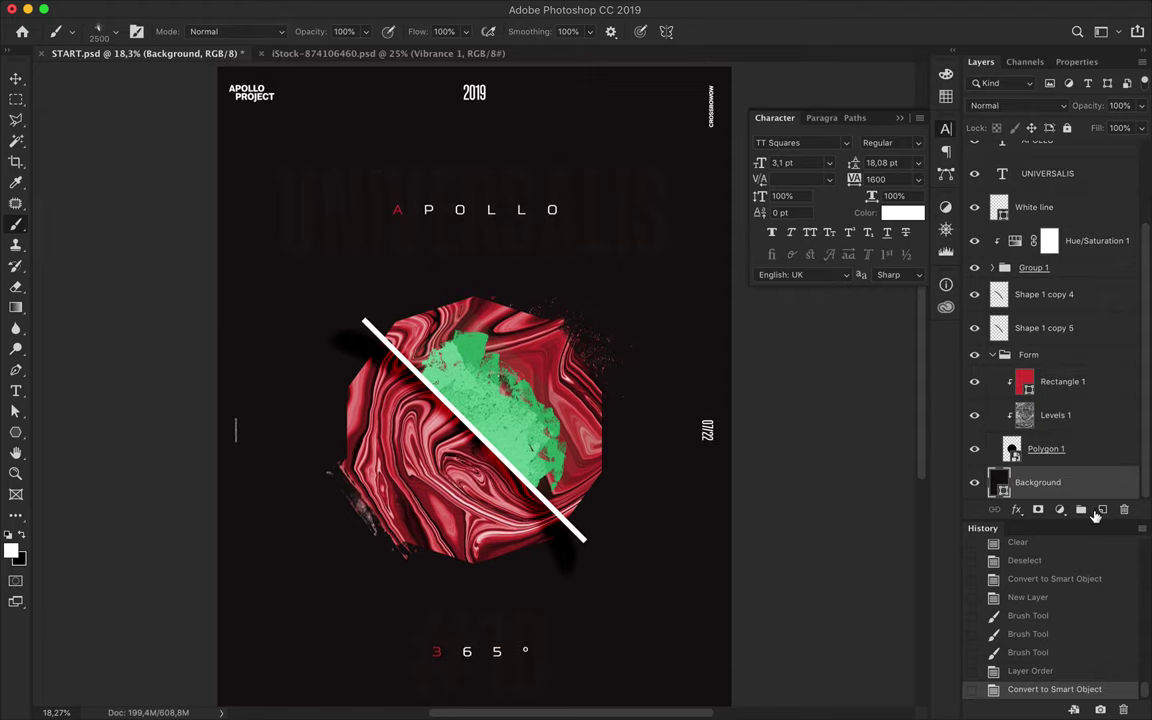
# Step: On a new layer, pick red and stamp a faint red fog patch with an ADR_Fog brush
pyautogui.click(1102, 509)
pyautogui.click(116, 33)
pyautogui.scroll(-1, 111, 302)
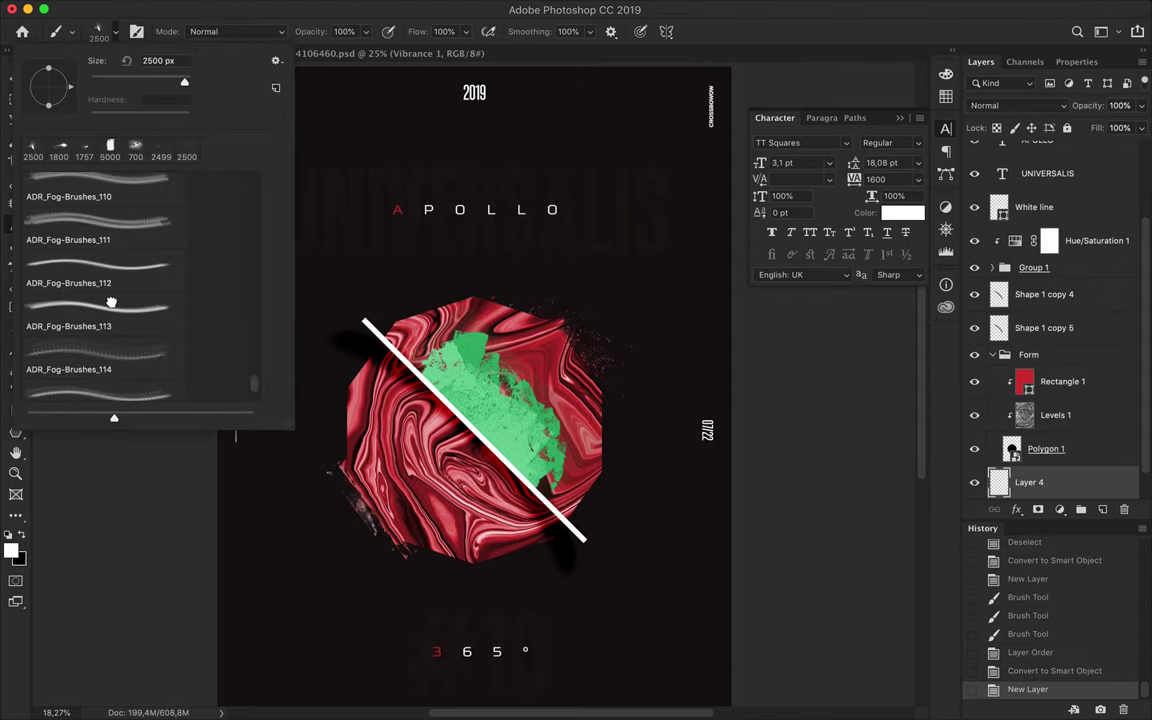
pyautogui.click(500, 360)
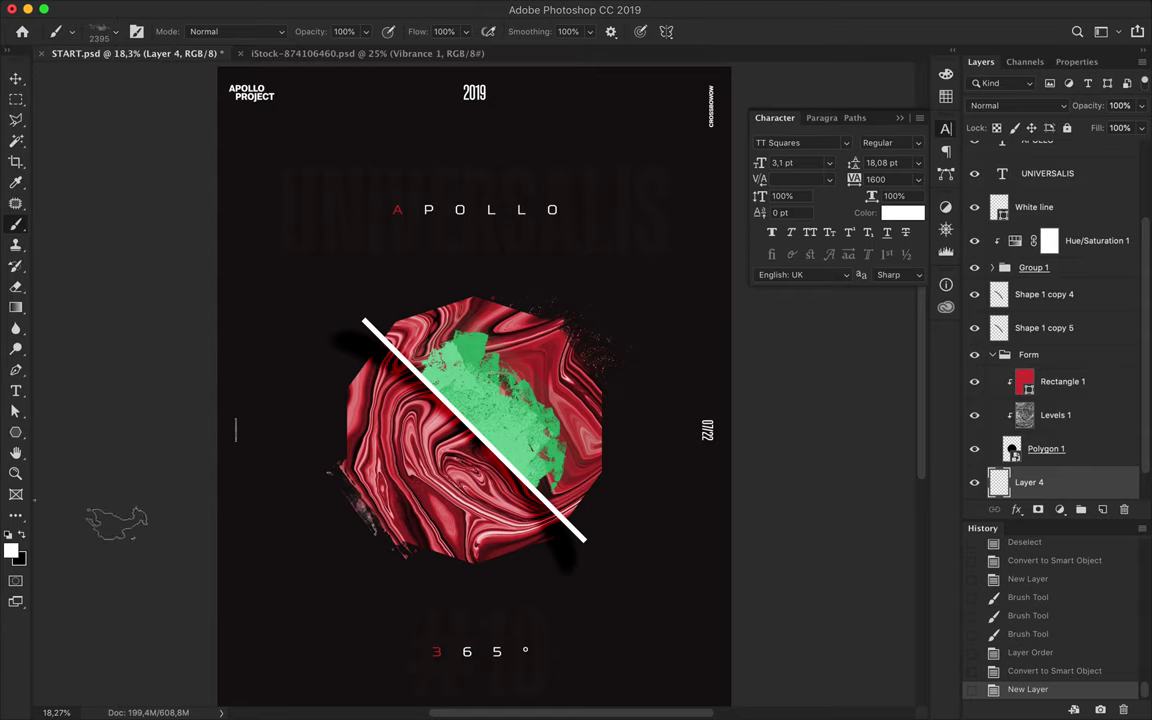
pyautogui.hotkey('ctrl', 'z')
pyautogui.press('i')
pyautogui.press('b')
pyautogui.hotkey('ctrl', 'shift', 'z')
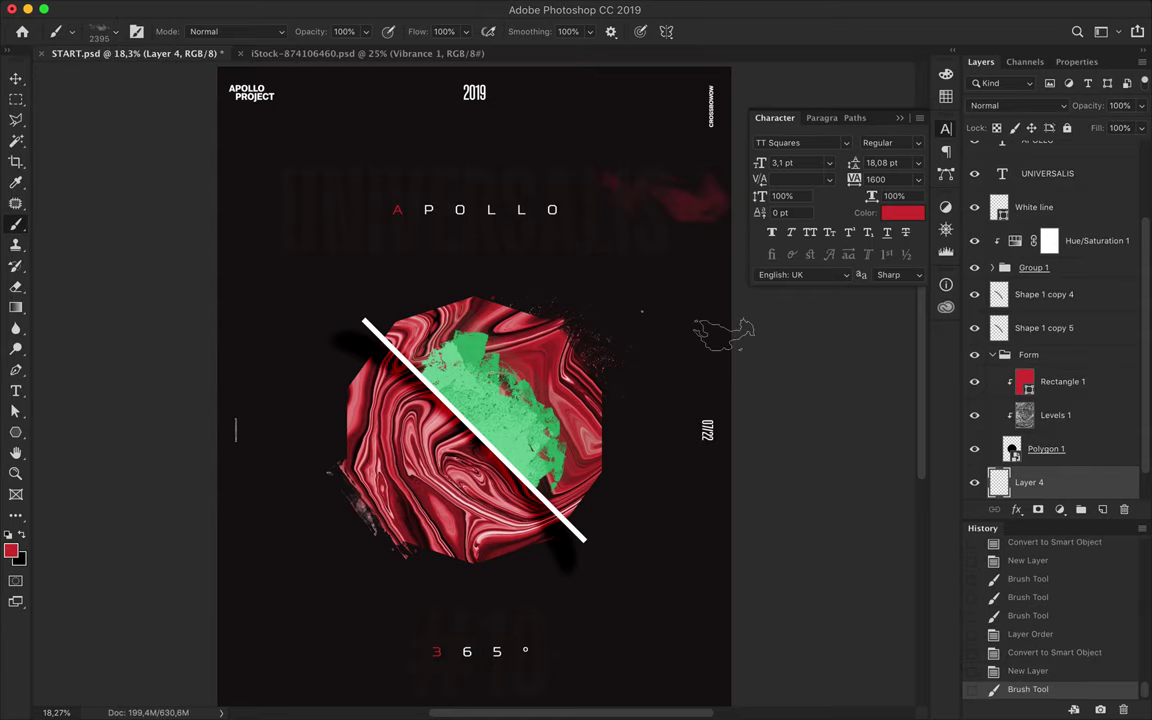
pyautogui.hotkey('ctrl', 'z')
pyautogui.click(659, 180)
# Step: Stamp red fog near the bottom of the poster
pyautogui.click(117, 33)
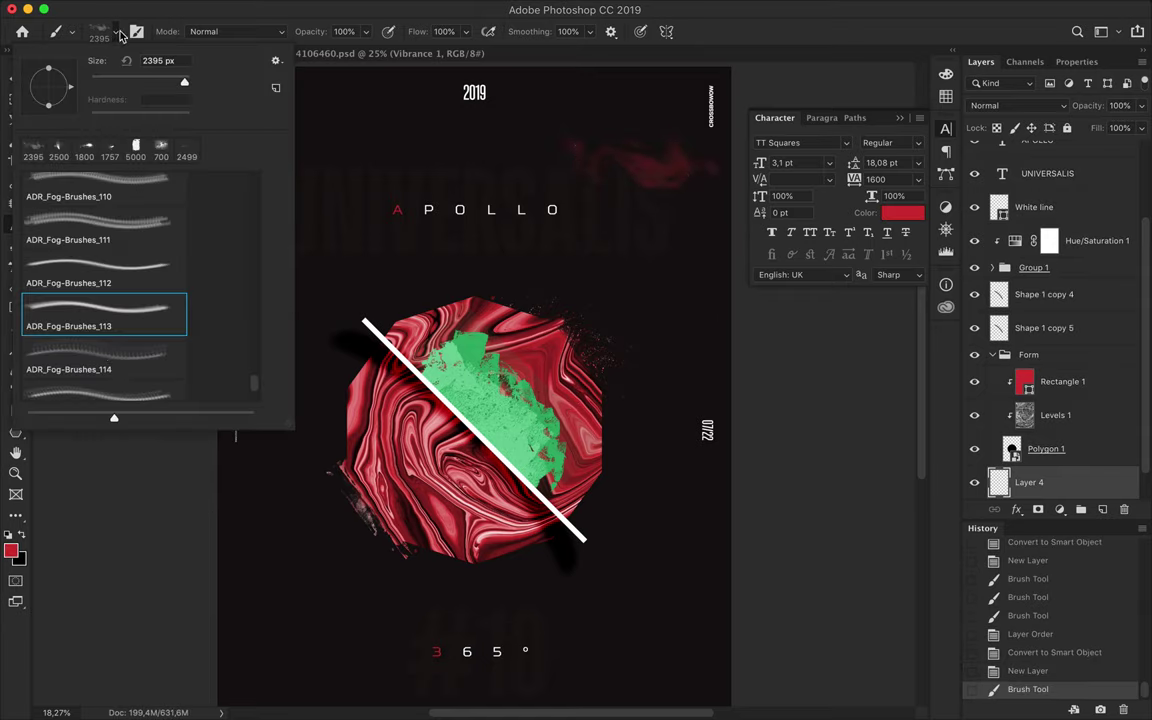
pyautogui.click(355, 630)
pyautogui.hotkey('ctrl', '-')
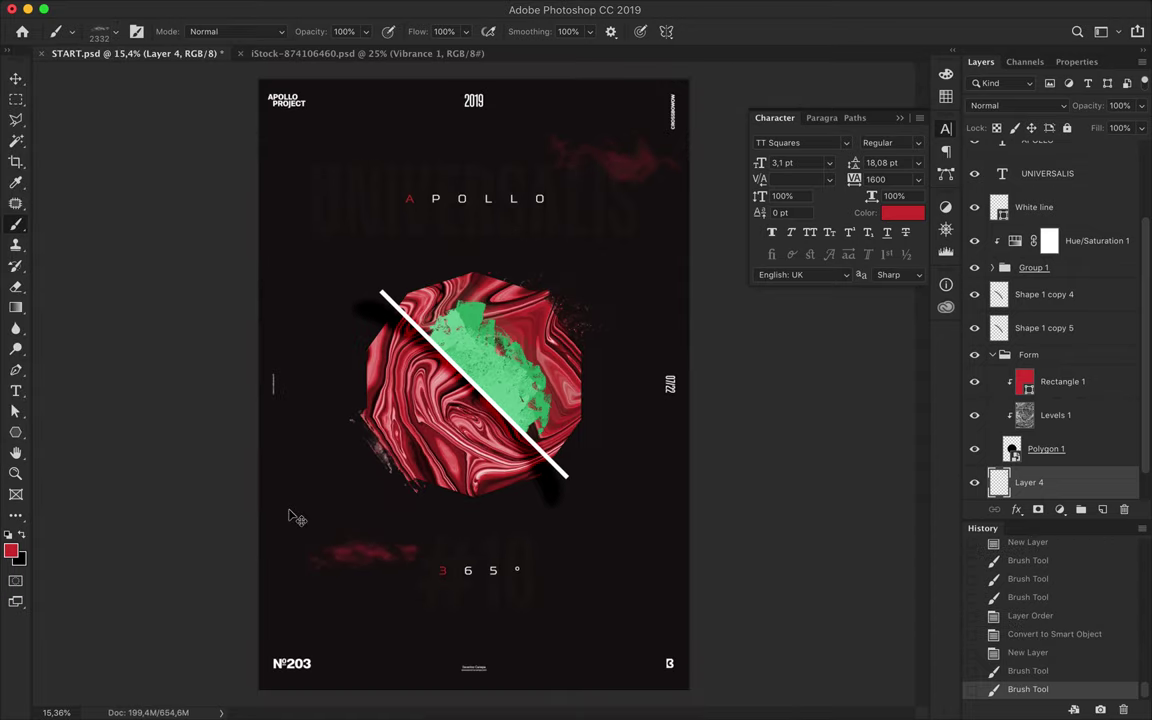
pyautogui.hotkey('ctrl', 'z')
pyautogui.click(330, 540)
pyautogui.click(115, 33)
pyautogui.click(585, 520)
# Step: With the 1296 px fog brush, stamp red fog left of and near the octagon
pyautogui.click(115, 33)
pyautogui.click(100, 185)
pyautogui.press('Return')
pyautogui.click(103, 33)
pyautogui.scroll(-1, 90, 250)
pyautogui.click(90, 247)
pyautogui.click(355, 445)
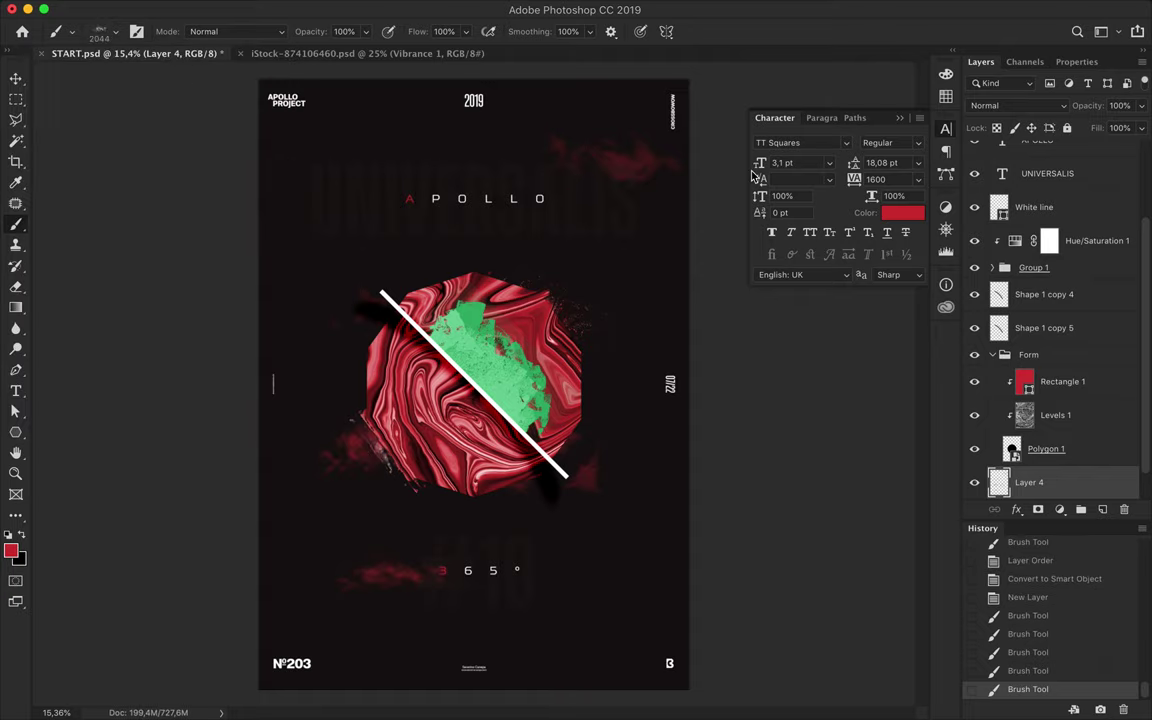
# Step: Stamp red fog at the upper right with ADR_Fog-Brushes_108 and faintly near the 3 6 5 text
pyautogui.click(103, 33)
pyautogui.click(100, 215)
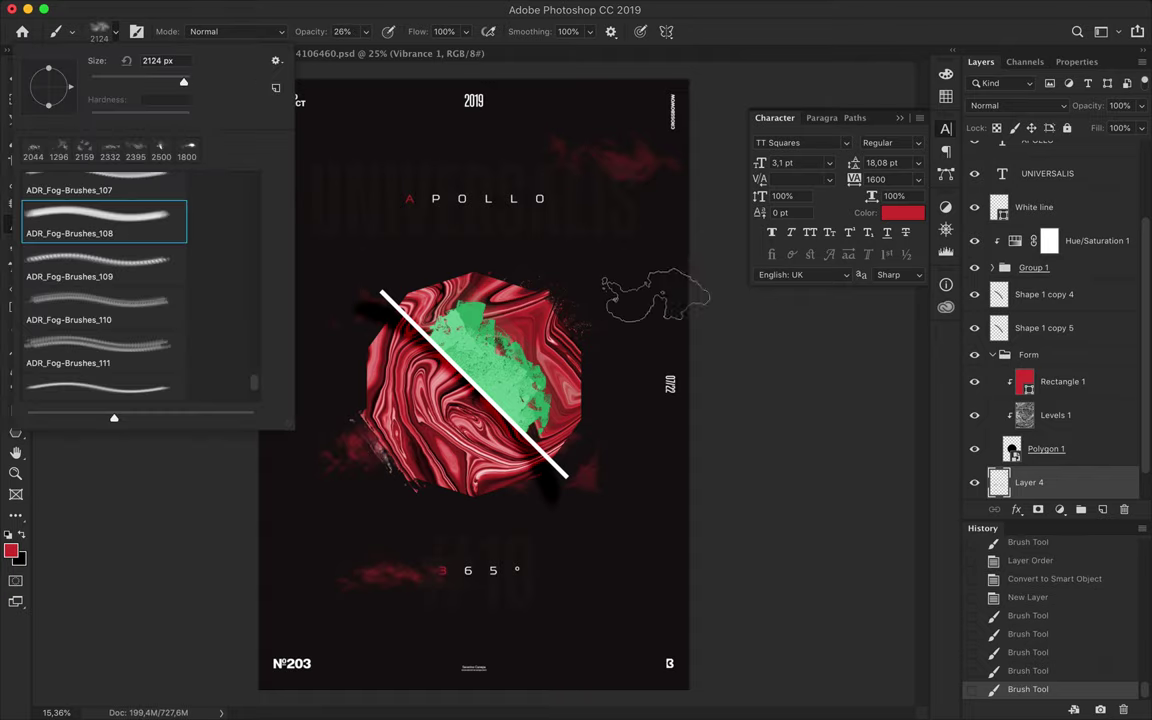
pyautogui.click(442, 240)
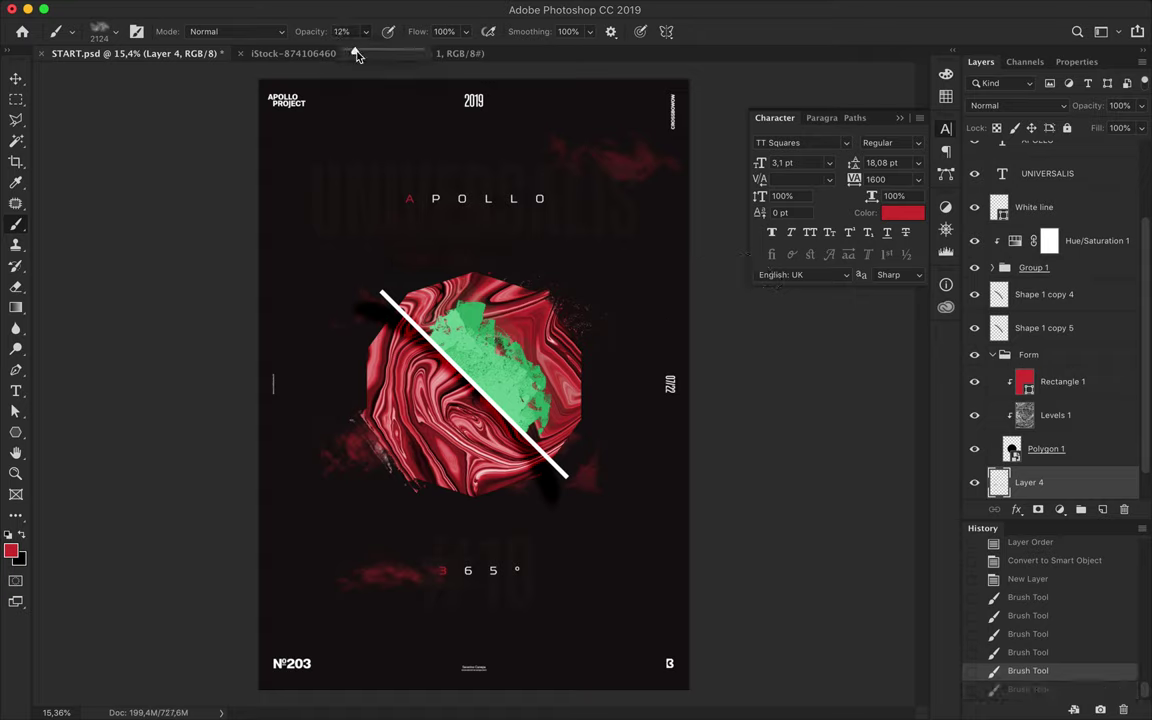
pyautogui.click(98, 34)
pyautogui.click(540, 535)
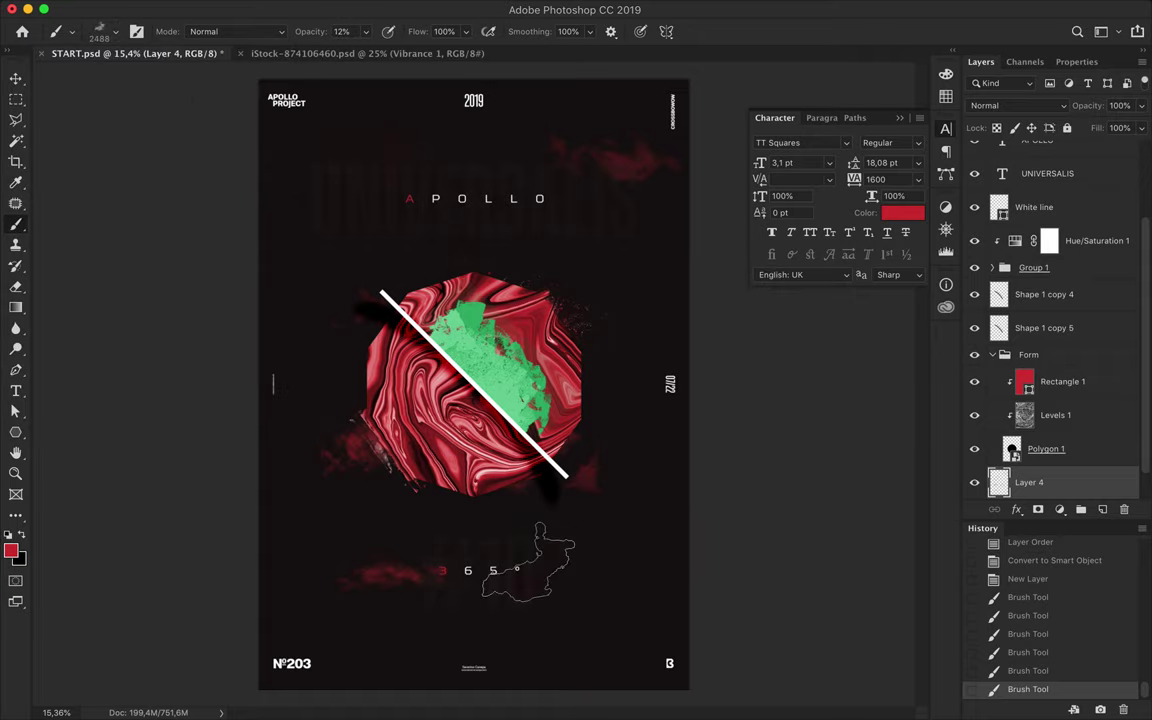
pyautogui.click(112, 35)
pyautogui.click(103, 267)
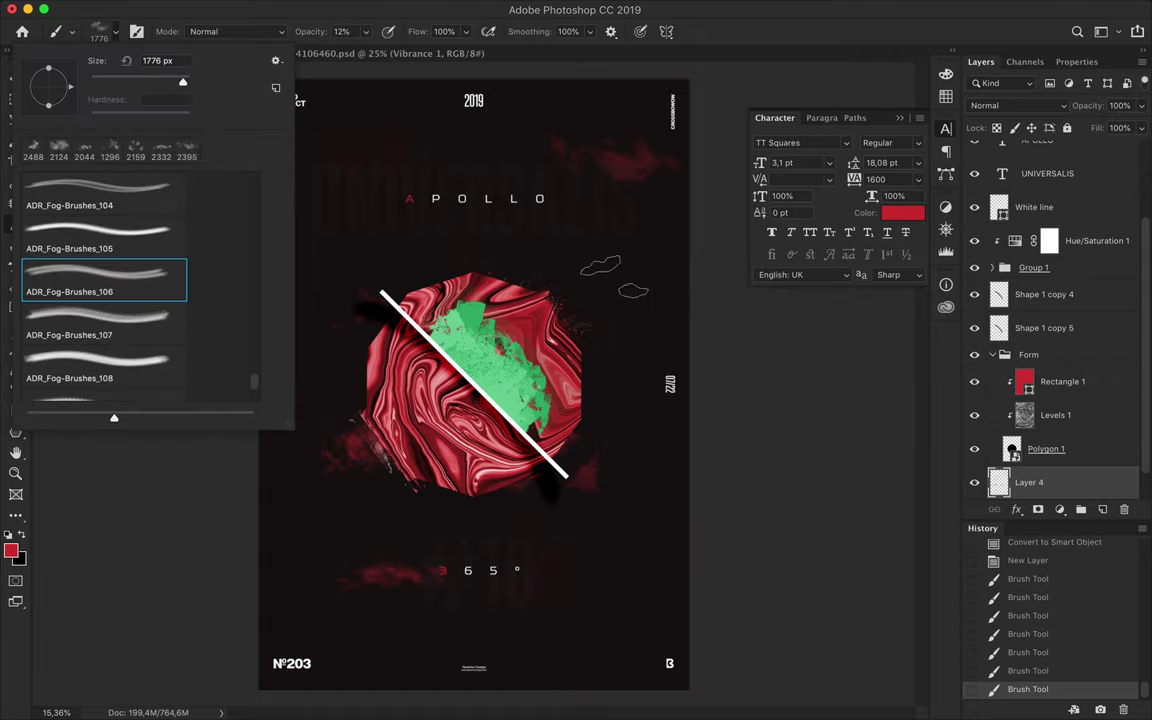
pyautogui.click(112, 35)
# Step: Switch to the ADR_Fog-Brushes_105 brush at 43% opacity
pyautogui.click(112, 35)
pyautogui.click(104, 231)
pyautogui.press('Return')
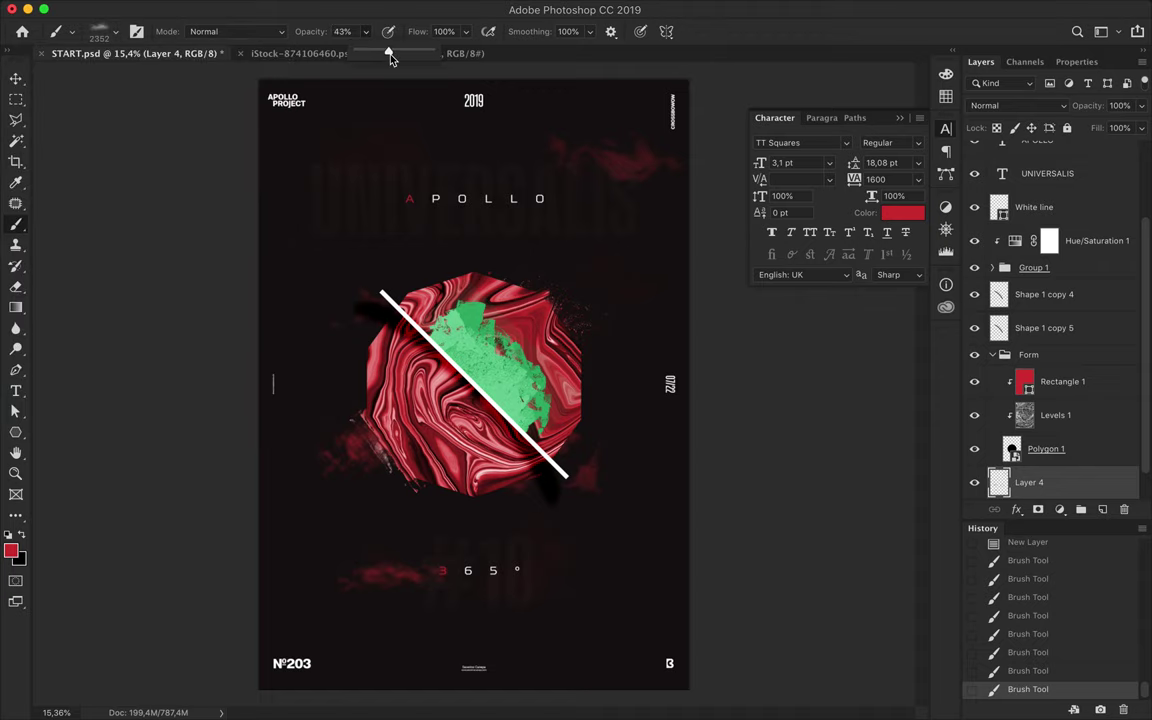
pyautogui.press('4')
pyautogui.press('3')
pyautogui.scroll(-1, 728, 565)
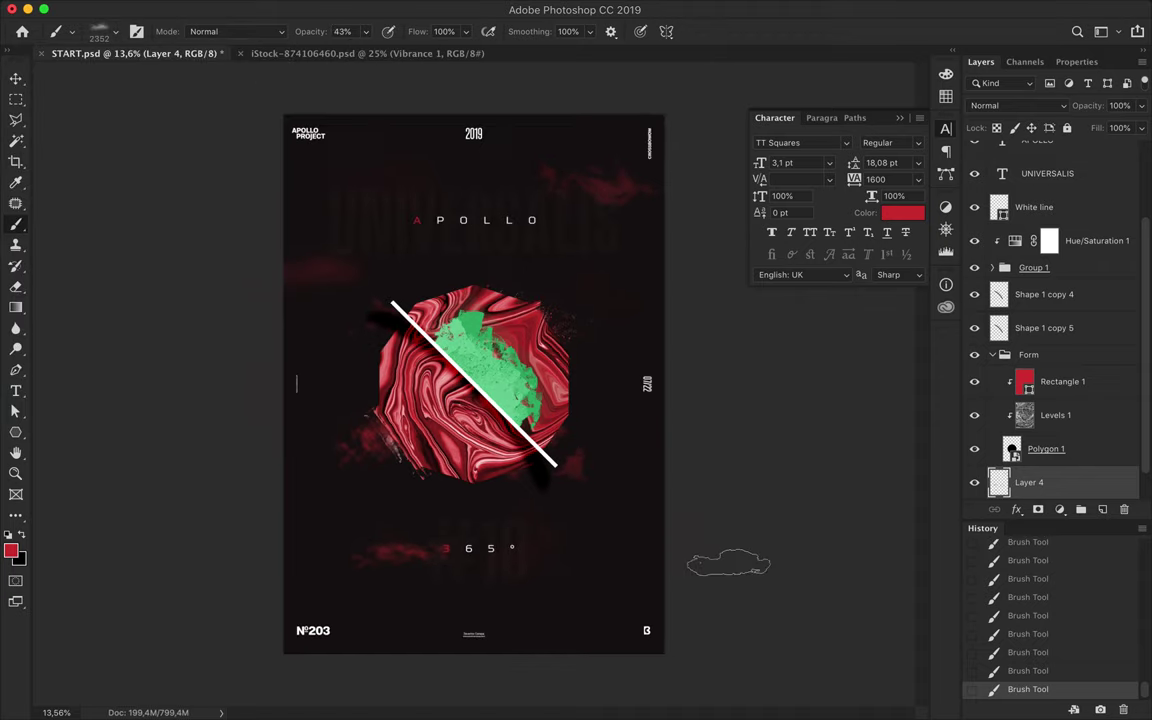
# Step: Delete the fog layer, add a fresh one, and paint new red fog on it
pyautogui.click(1124, 509)
pyautogui.click(1102, 509)
pyautogui.click(112, 35)
pyautogui.click(95, 314)
pyautogui.press('Return')
pyautogui.click(586, 354)
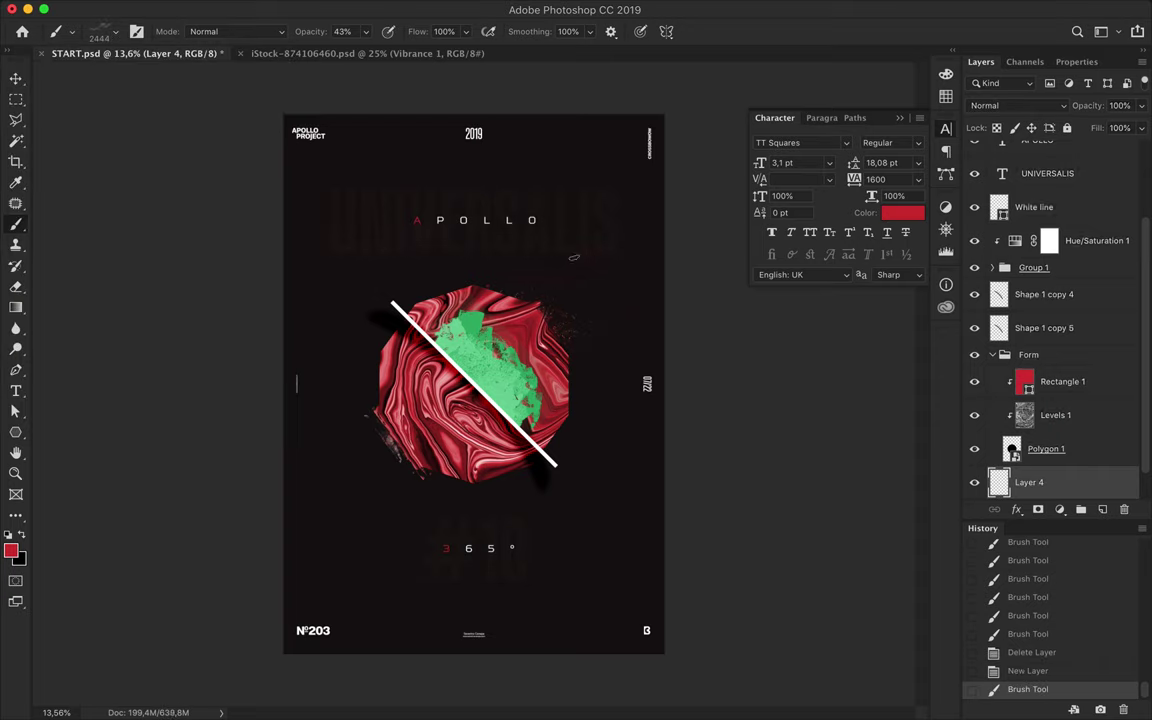
# Step: Stamp red fog left of the 3 6 5 text with a 2360 px fog brush
pyautogui.click(120, 35)
pyautogui.doubleClick(103, 257)
pyautogui.click(478, 532)
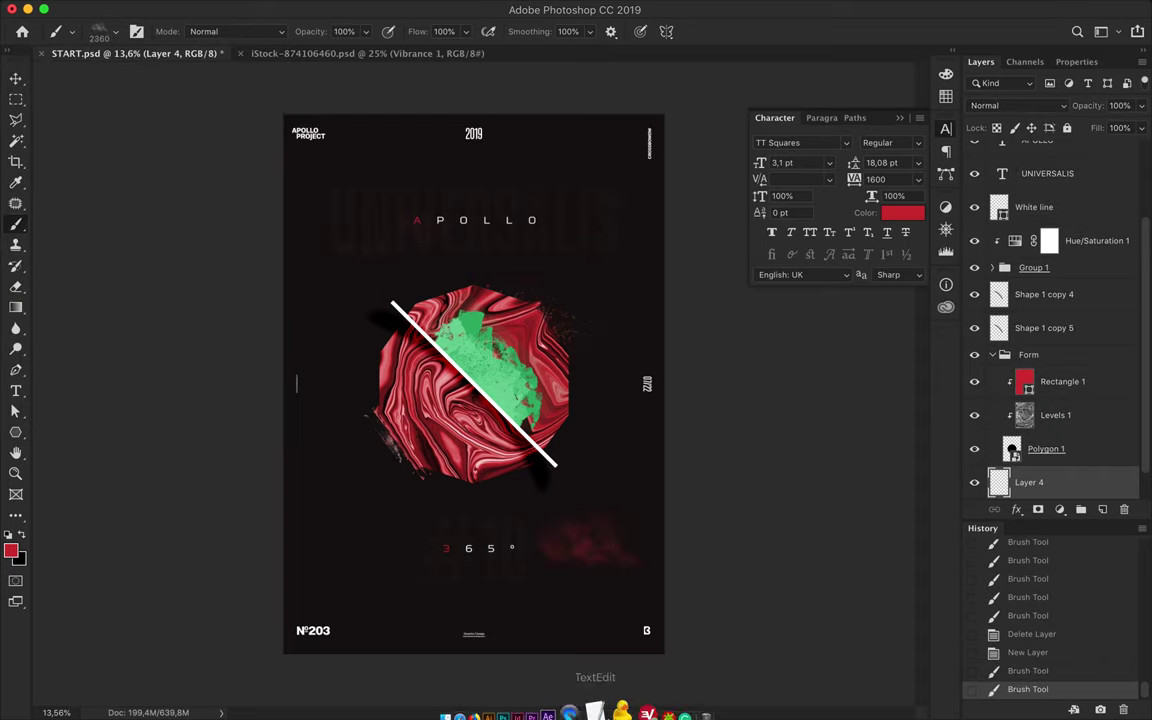
pyautogui.hotkey('ctrl', 'z')
pyautogui.click(578, 618)
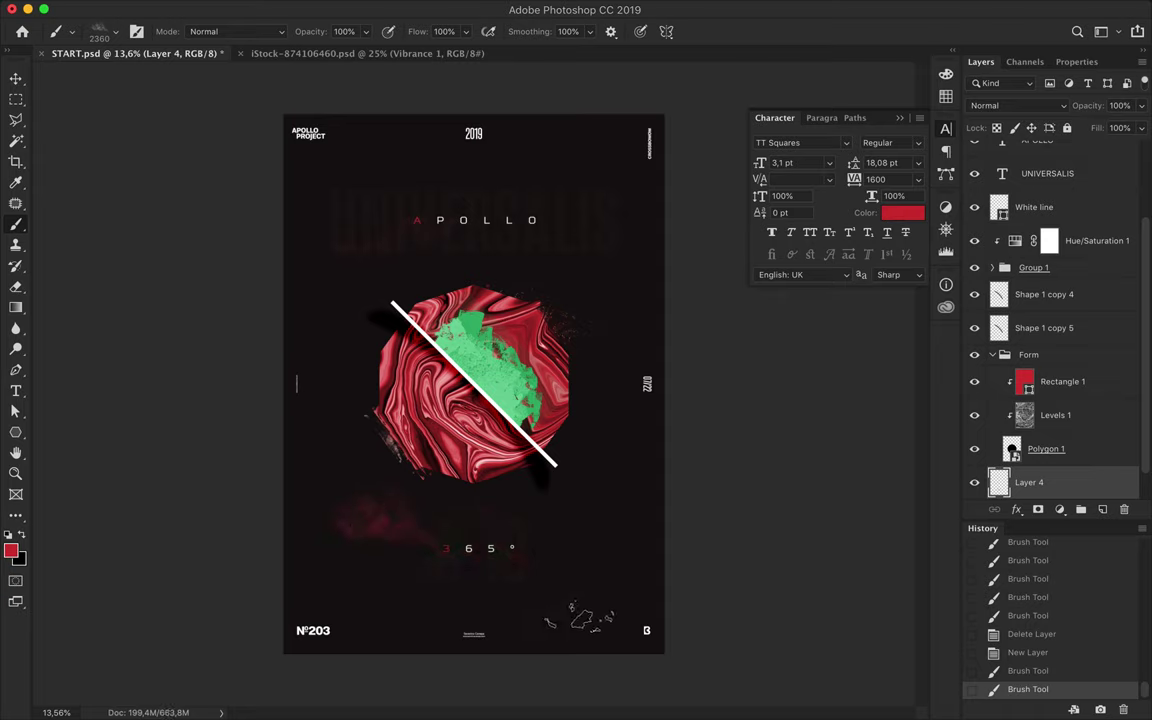
pyautogui.click(117, 37)
pyautogui.doubleClick(100, 225)
pyautogui.hotkey('ctrl', 'z')
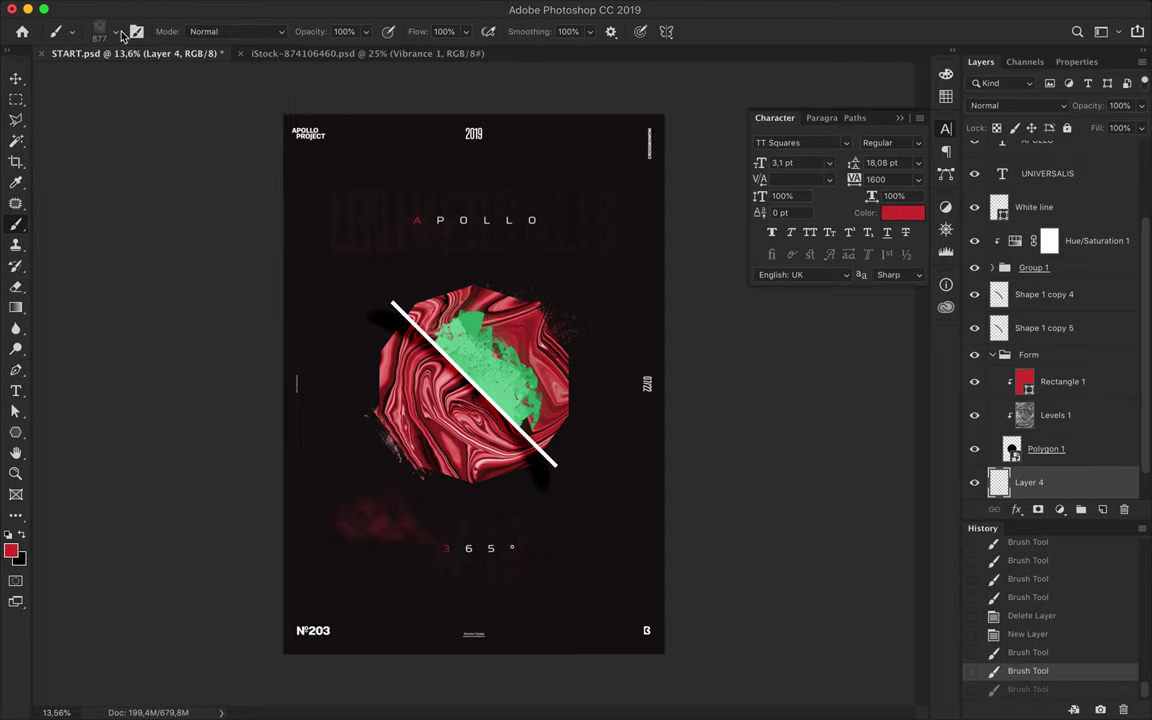
# Step: Paint red fog behind the word APOLLO with the ADR_Fog-Brushes_118 brush
pyautogui.click(117, 37)
pyautogui.scroll(5, 141, 317)
pyautogui.scroll(5, 141, 317)
pyautogui.press(',')
pyautogui.press('Return')
pyautogui.click(430, 219)
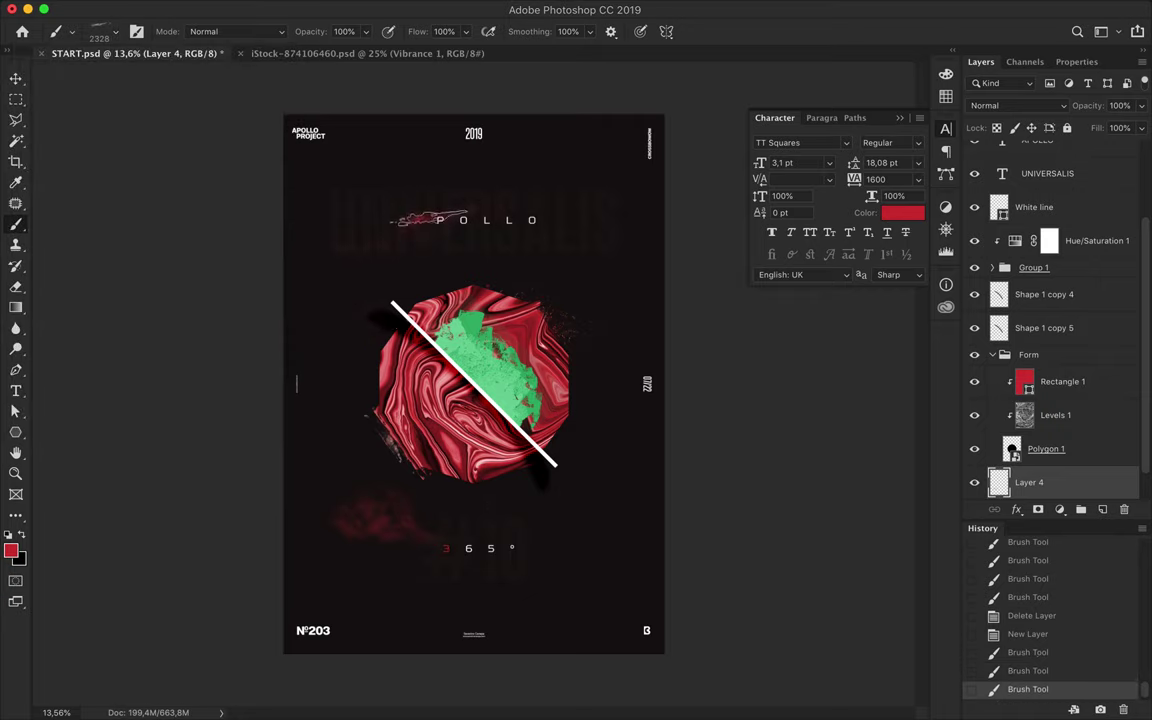
# Step: Set a 2449 px fog brush to 38% opacity and show the Background copy layer
pyautogui.click(117, 37)
pyautogui.click(84, 215)
pyautogui.press('Return')
pyautogui.press('3')
pyautogui.press('8')
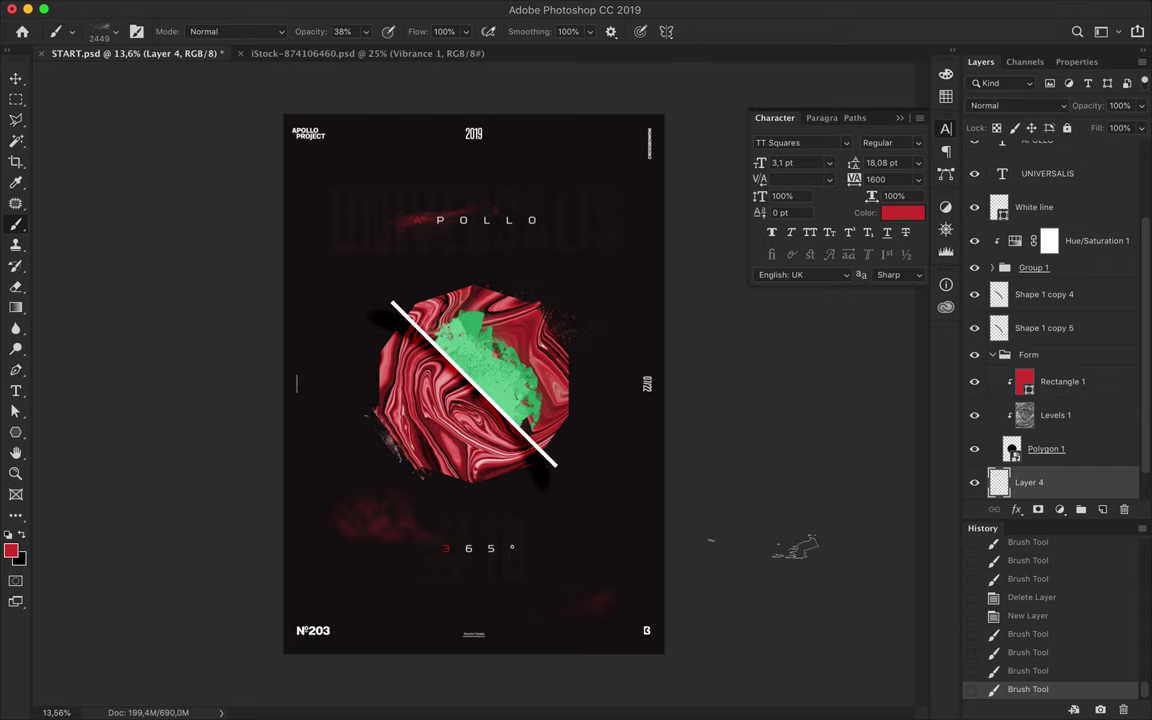
pyautogui.click(1093, 481)
pyautogui.scroll(-1, 1072, 455)
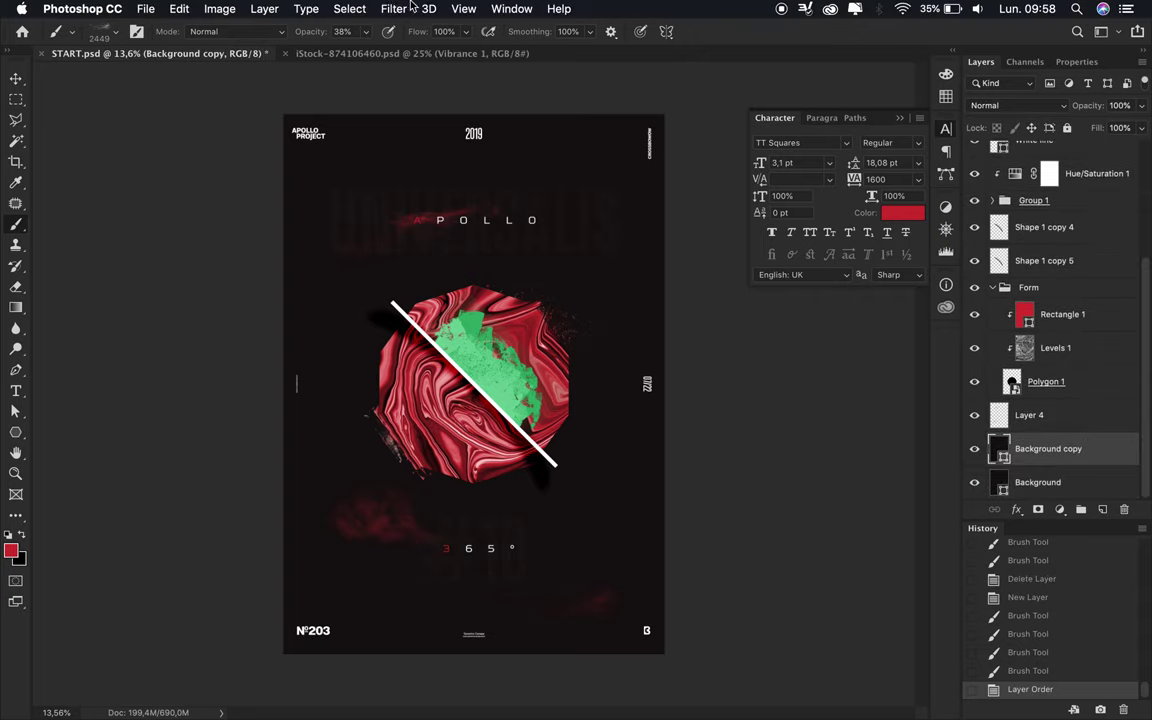
# Step: Add 35.39% monochromatic noise to the layer, converted to a smart object
pyautogui.click(350, 9)
pyautogui.click(645, 246)
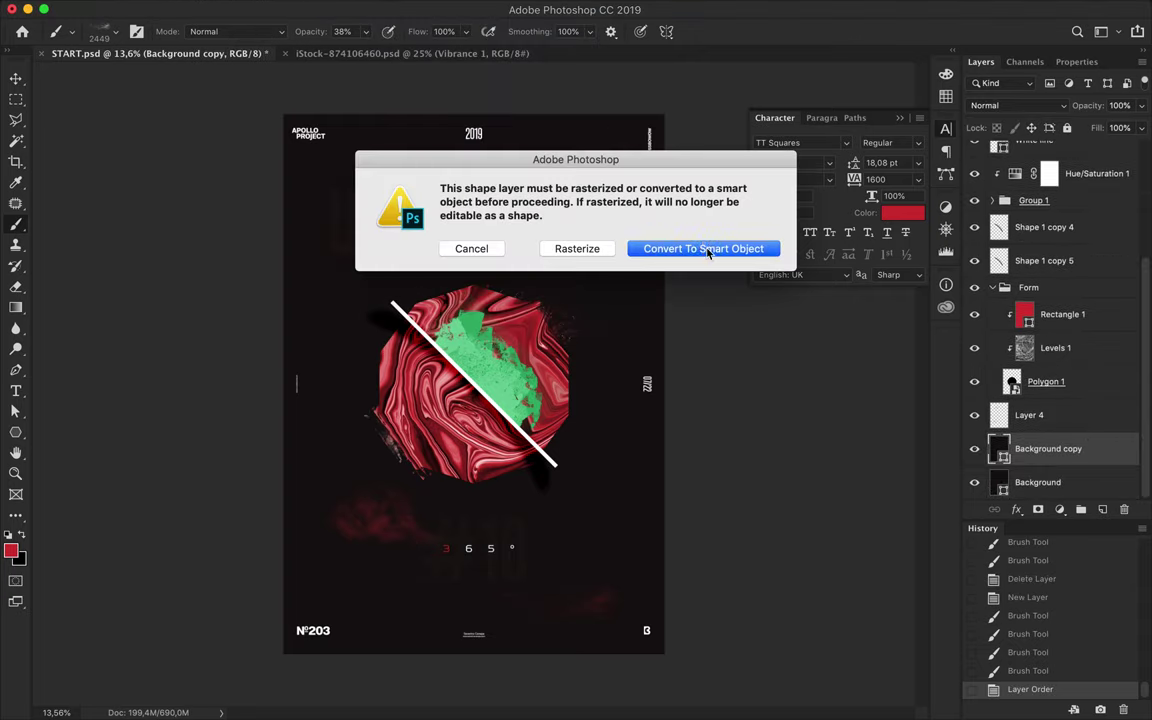
pyautogui.click(703, 248)
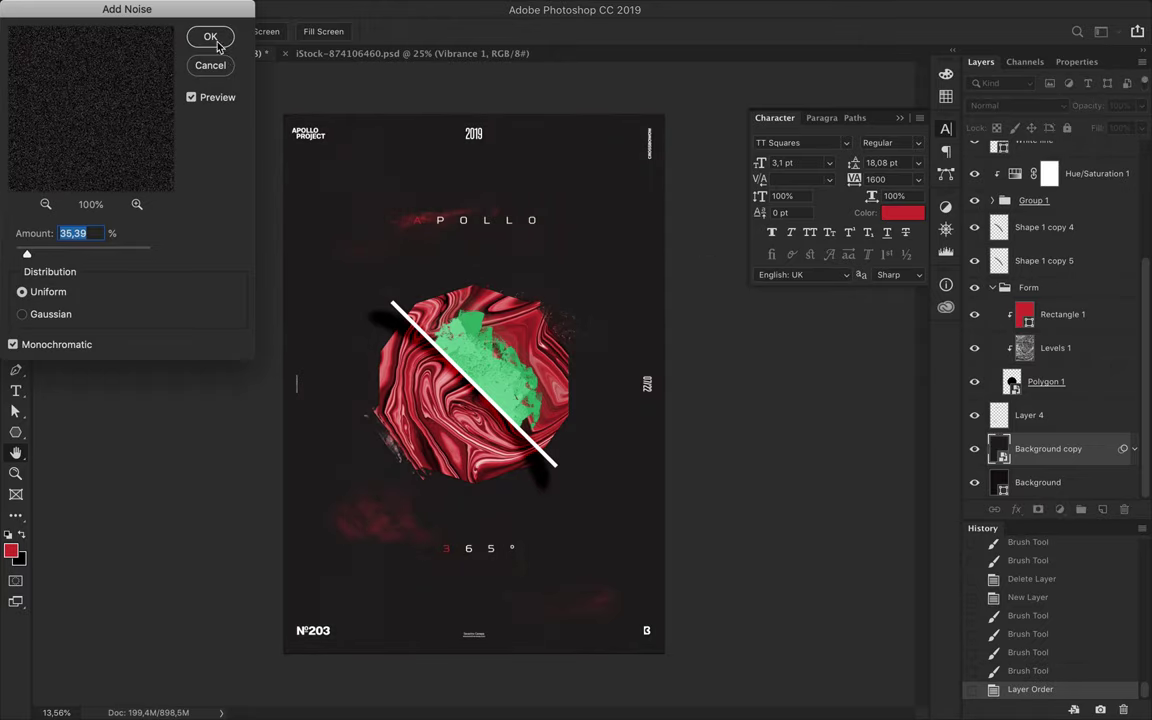
pyautogui.click(211, 37)
# Step: Add a Levels adjustment with input levels 80, 0.58 and 138 above the noise
pyautogui.click(1059, 509)
pyautogui.click(1041, 591)
pyautogui.moveTo(996, 228); pyautogui.dragTo(1008, 228)
pyautogui.moveTo(1129, 228); pyautogui.dragTo(1023, 228)
pyautogui.scroll(2, 474, 383)
pyautogui.scroll(3, 474, 383)
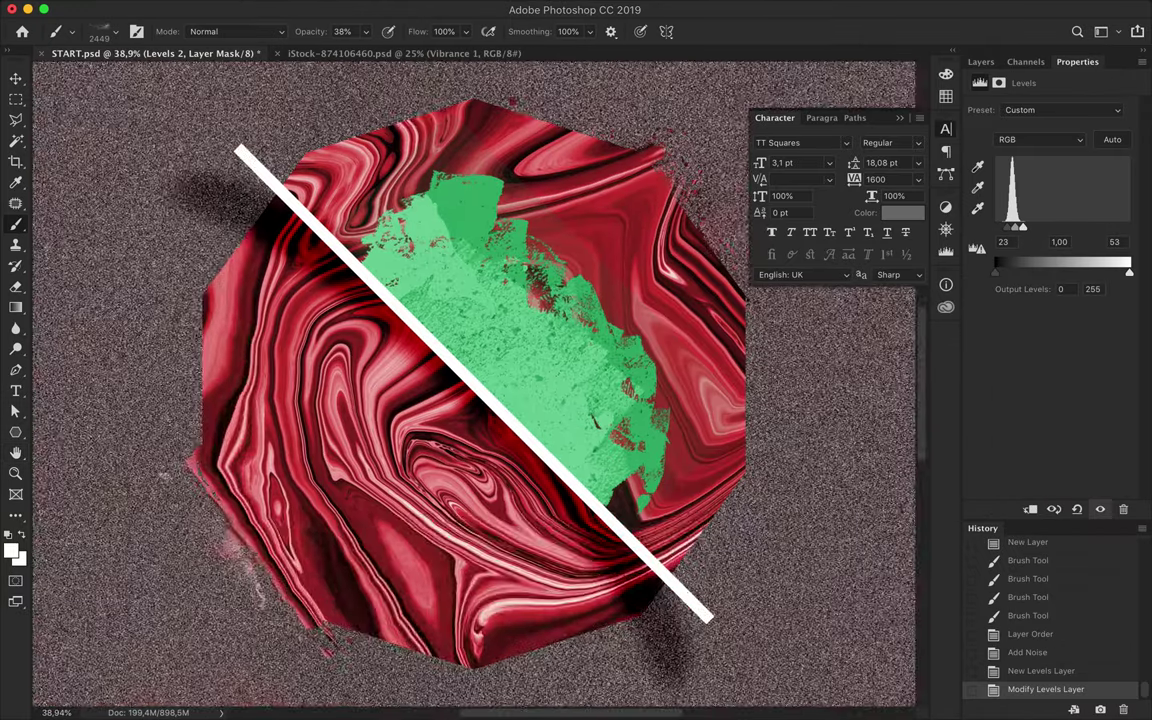
pyautogui.scroll(2, 830, 385)
pyautogui.scroll(2, 829, 340)
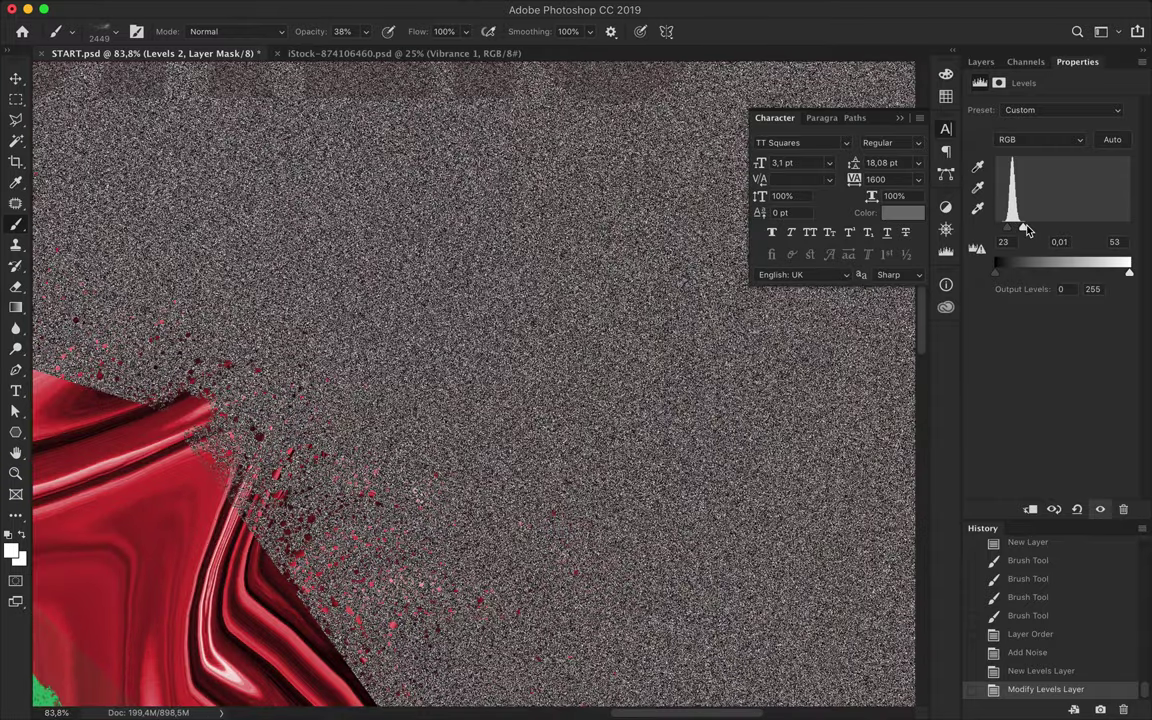
pyautogui.moveTo(1009, 230); pyautogui.dragTo(1067, 229)
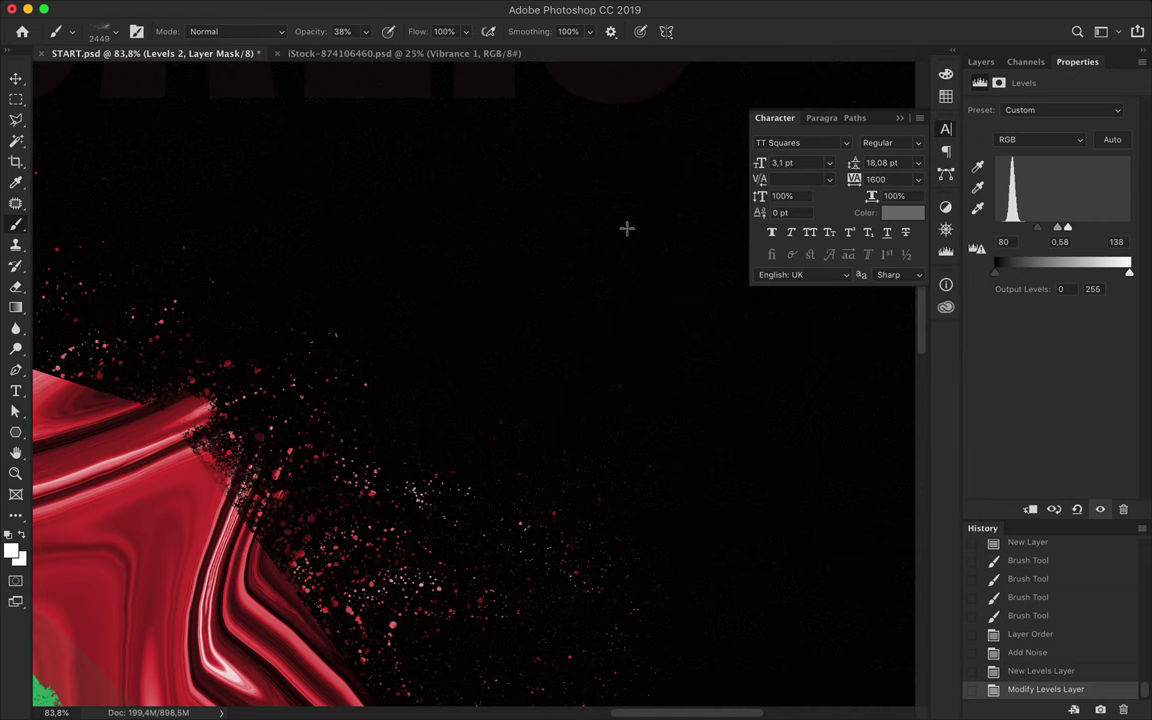
pyautogui.press('w')
pyautogui.click(981, 61)
# Step: Clear the black pixels from the Levels 2 noise layer using the Magic Wand
pyautogui.click(1067, 436)
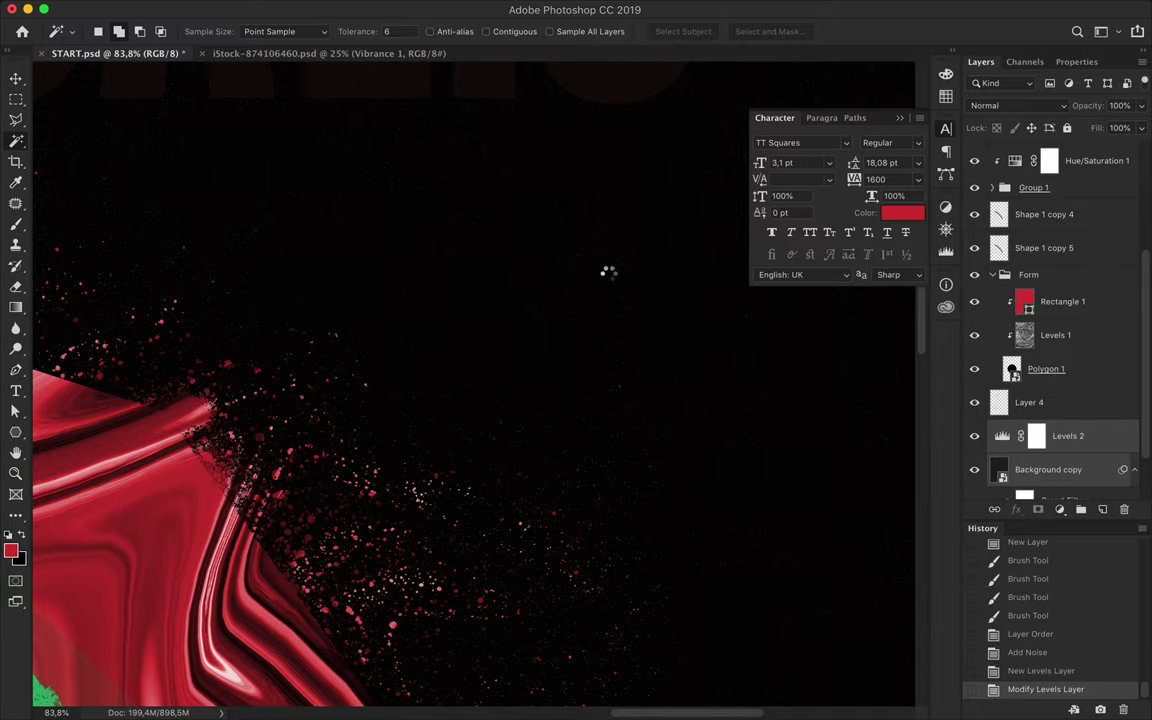
pyautogui.scroll(2, 565, 268)
pyautogui.scroll(4, 540, 292)
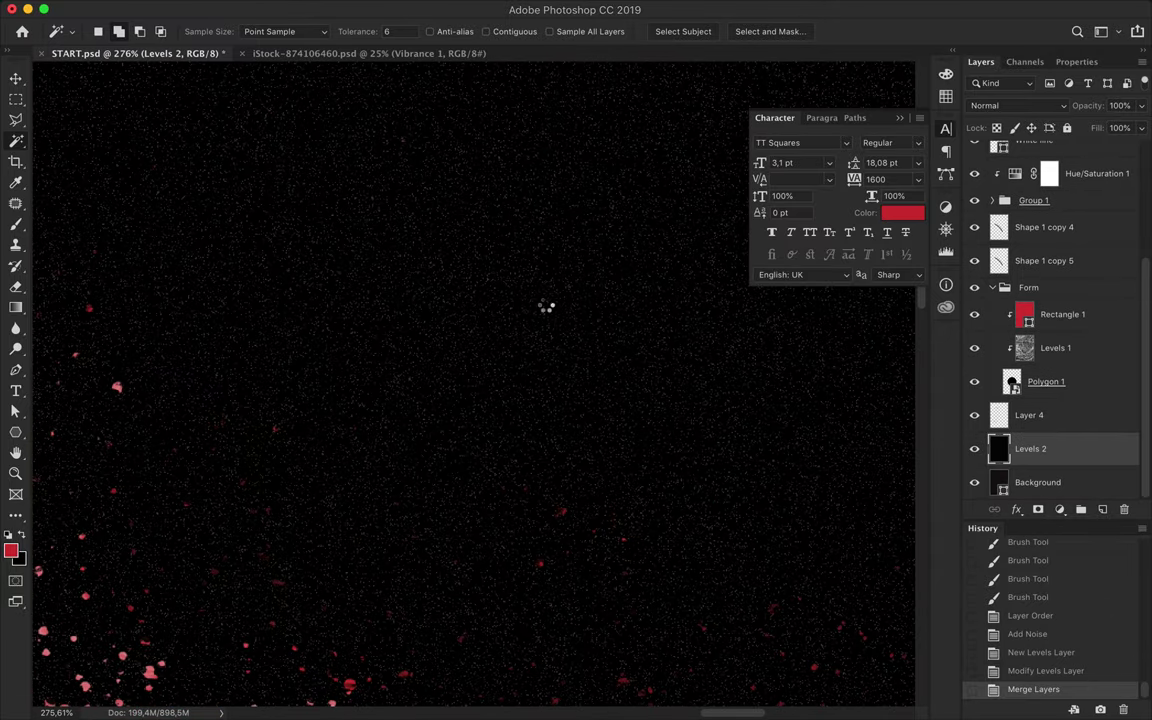
pyautogui.click(547, 306)
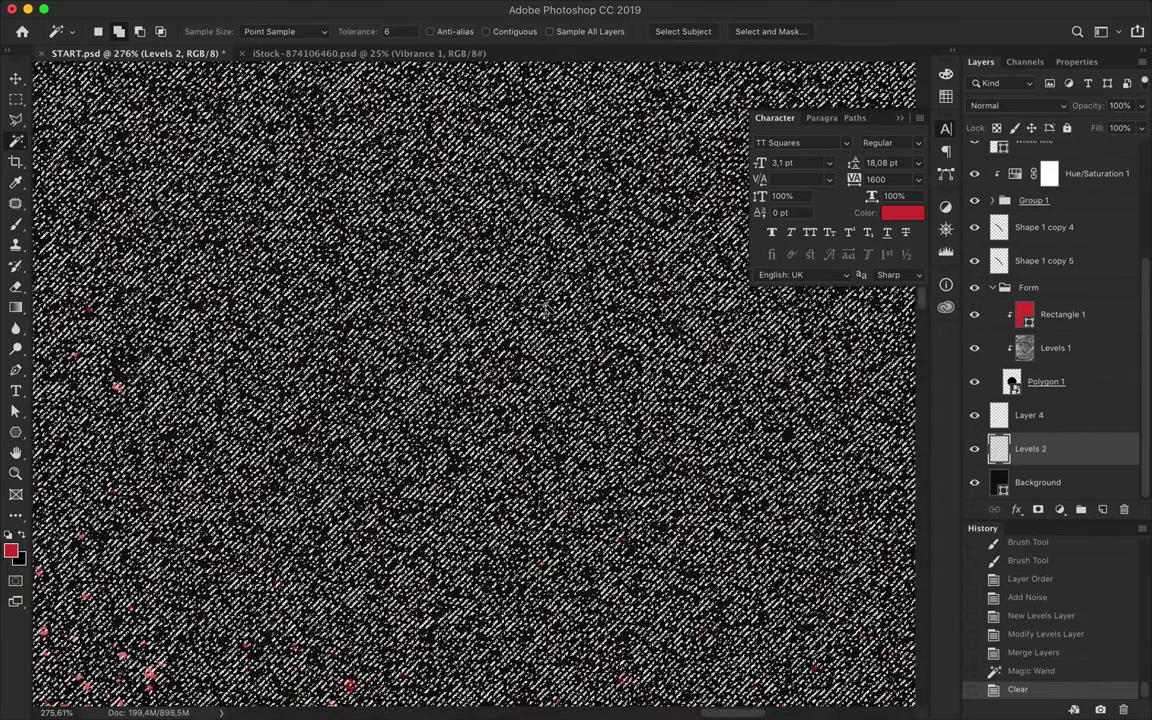
pyautogui.press('m')
pyautogui.press('Delete')
pyautogui.hotkey('ctrl', 'd')
# Step: Soften the remaining light specks with a 1 px Gaussian Blur
pyautogui.click(463, 8)
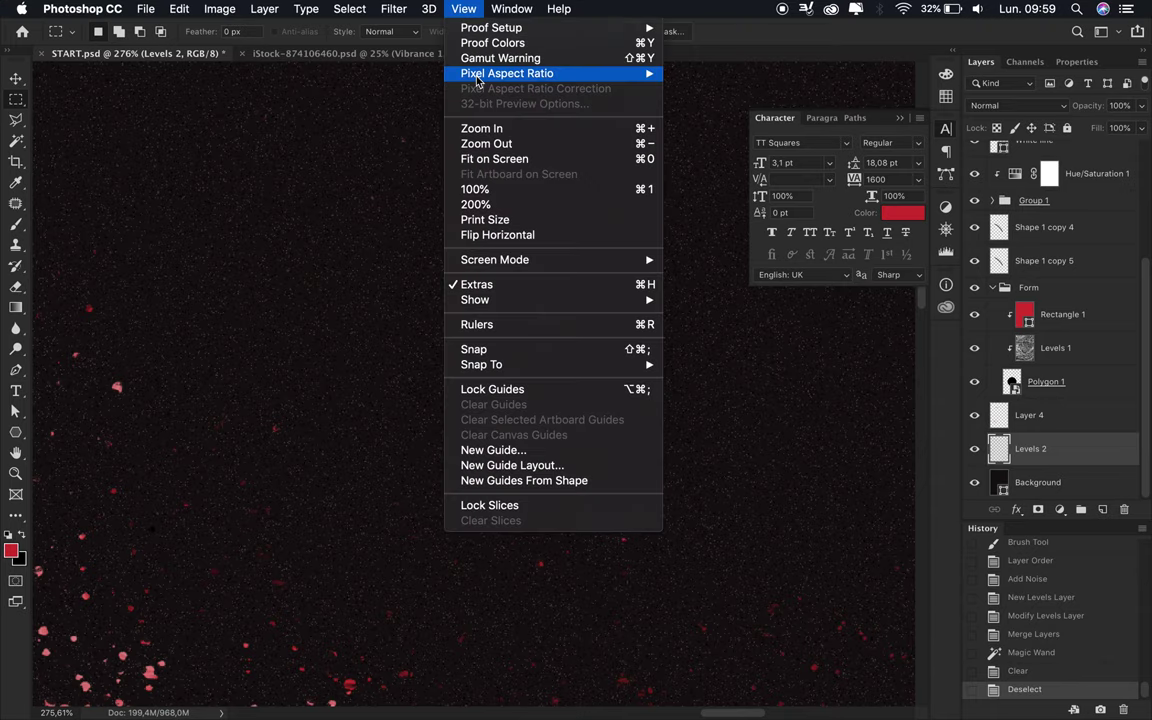
pyautogui.click(651, 260)
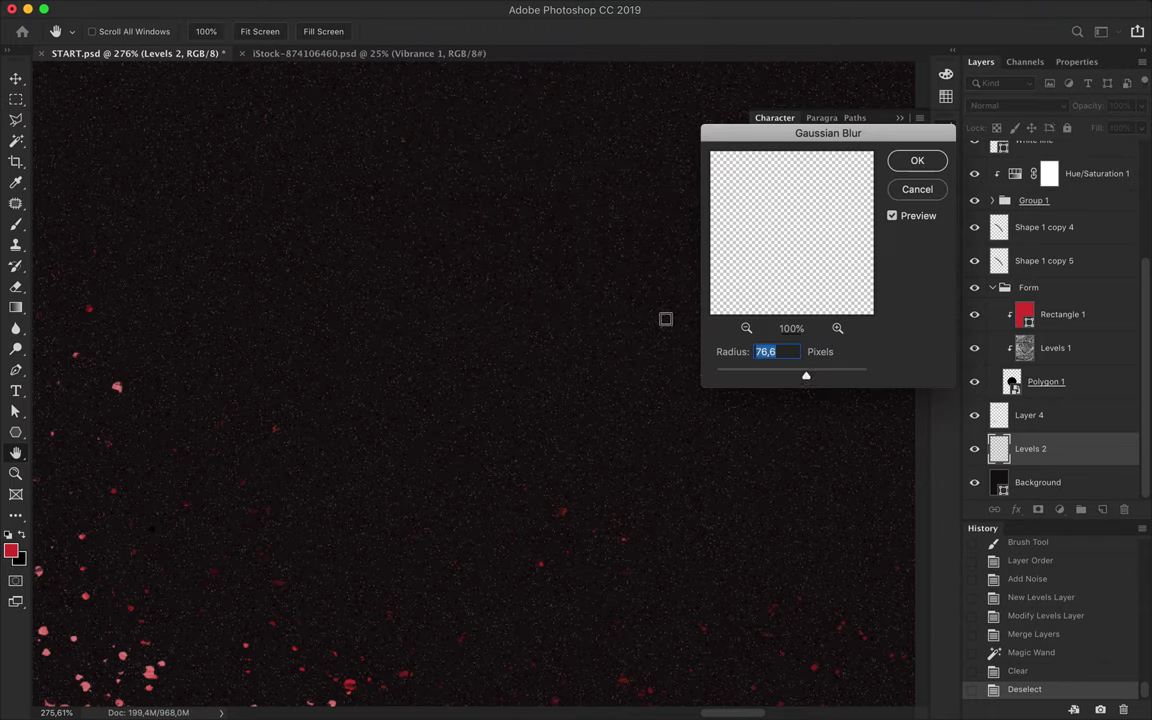
pyautogui.moveTo(805, 378); pyautogui.dragTo(728, 379)
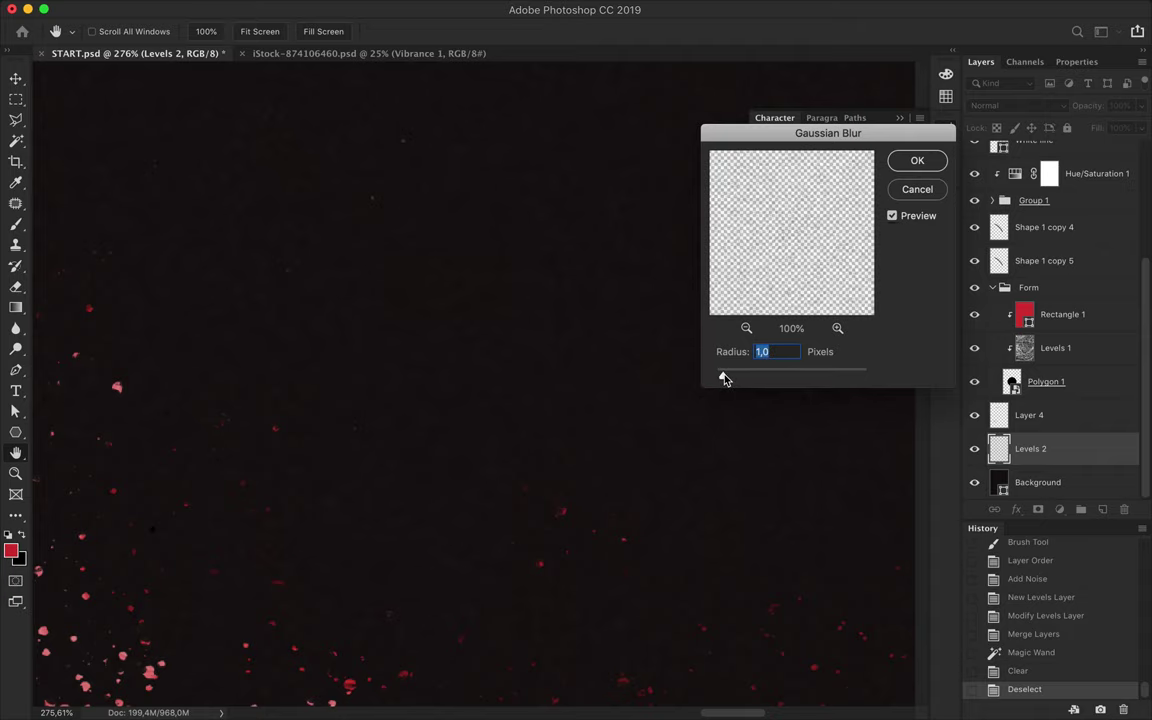
pyautogui.click(912, 162)
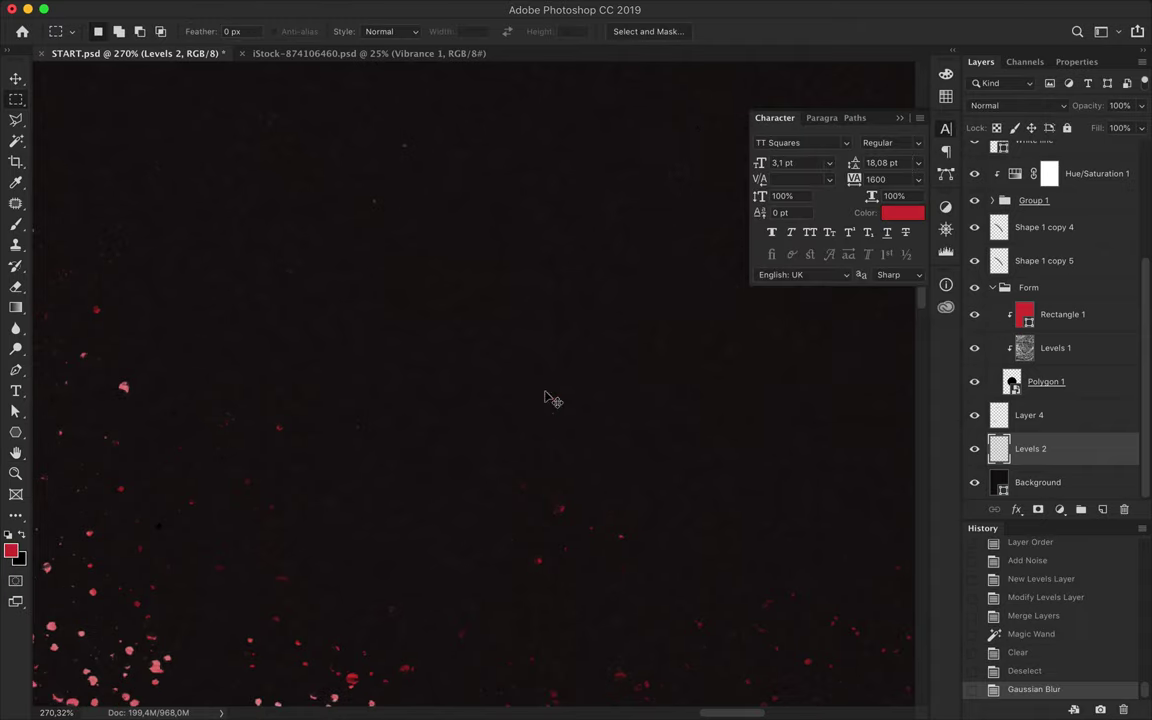
pyautogui.press('super+0')
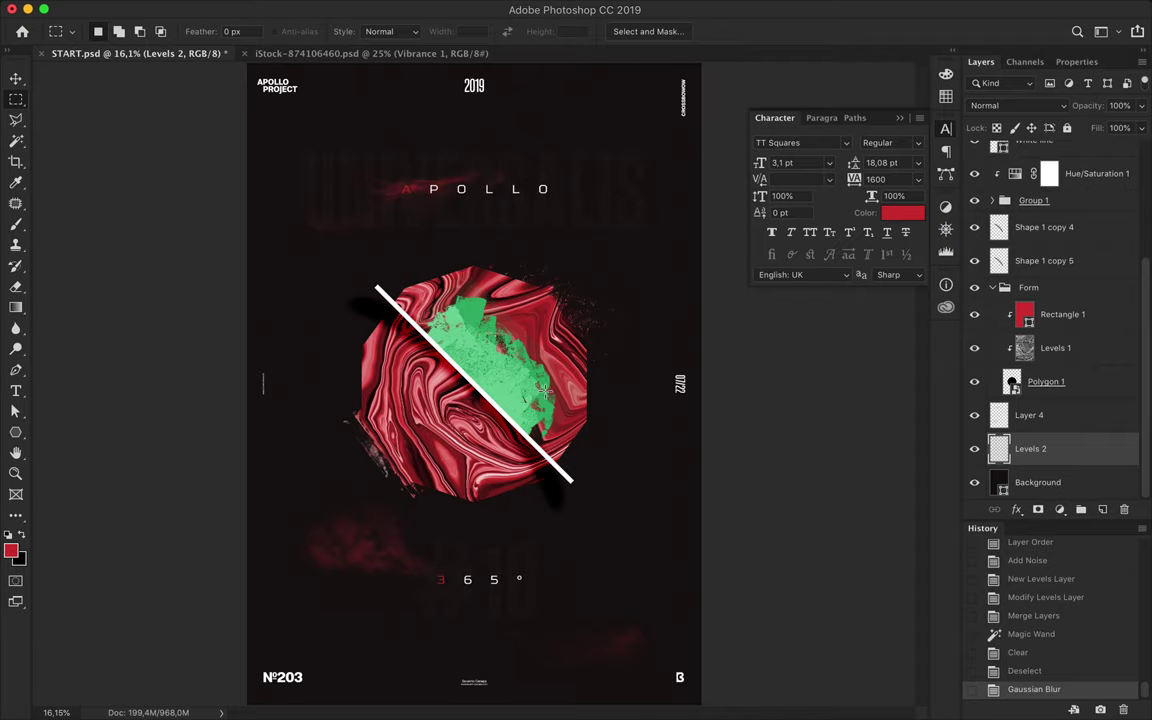
pyautogui.press('v')
pyautogui.click(518, 381)
# Step: Merge Hue/Saturation 1 and the green Group 1 into a single layer
pyautogui.scroll(1, 1078, 319)
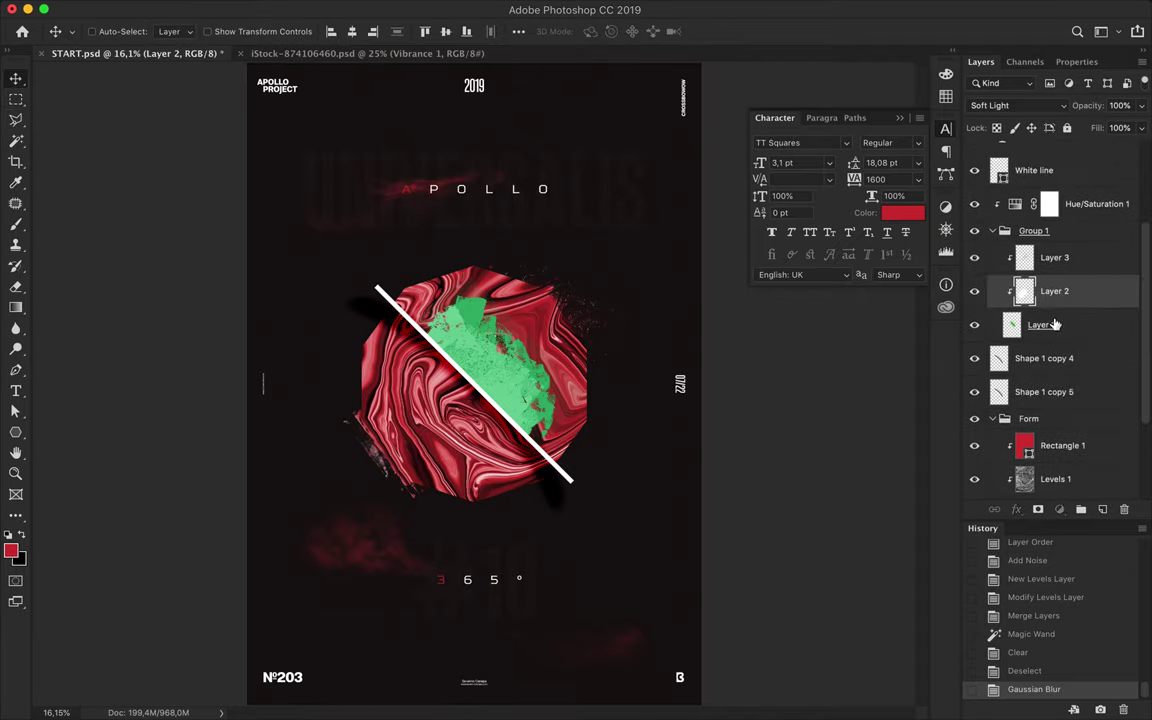
pyautogui.keyDown('shift'); pyautogui.click(1048, 205); pyautogui.keyUp('shift')
pyautogui.keyDown('shift'); pyautogui.click(1048, 205); pyautogui.keyUp('shift')
pyautogui.press('super+e')
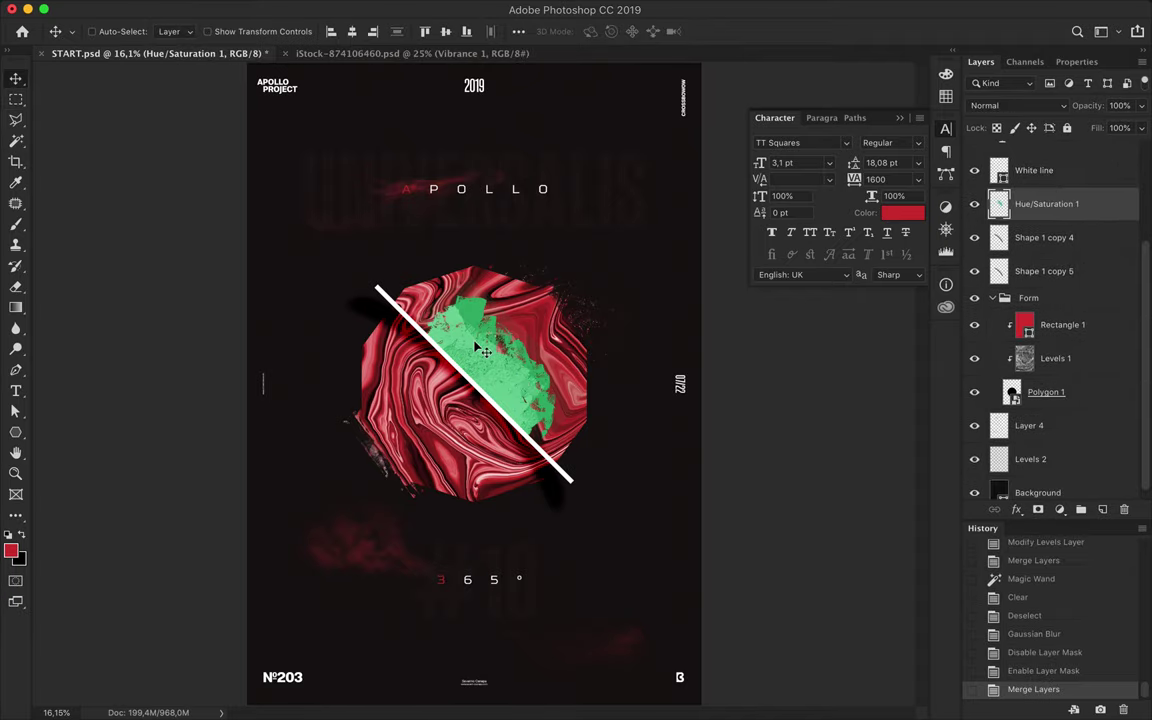
pyautogui.press('super+plus')
# Step: Warp the green patch into a slimmer band along the white diagonal line
pyautogui.press('super+t')
pyautogui.rightClick(556, 238)
pyautogui.click(586, 350)
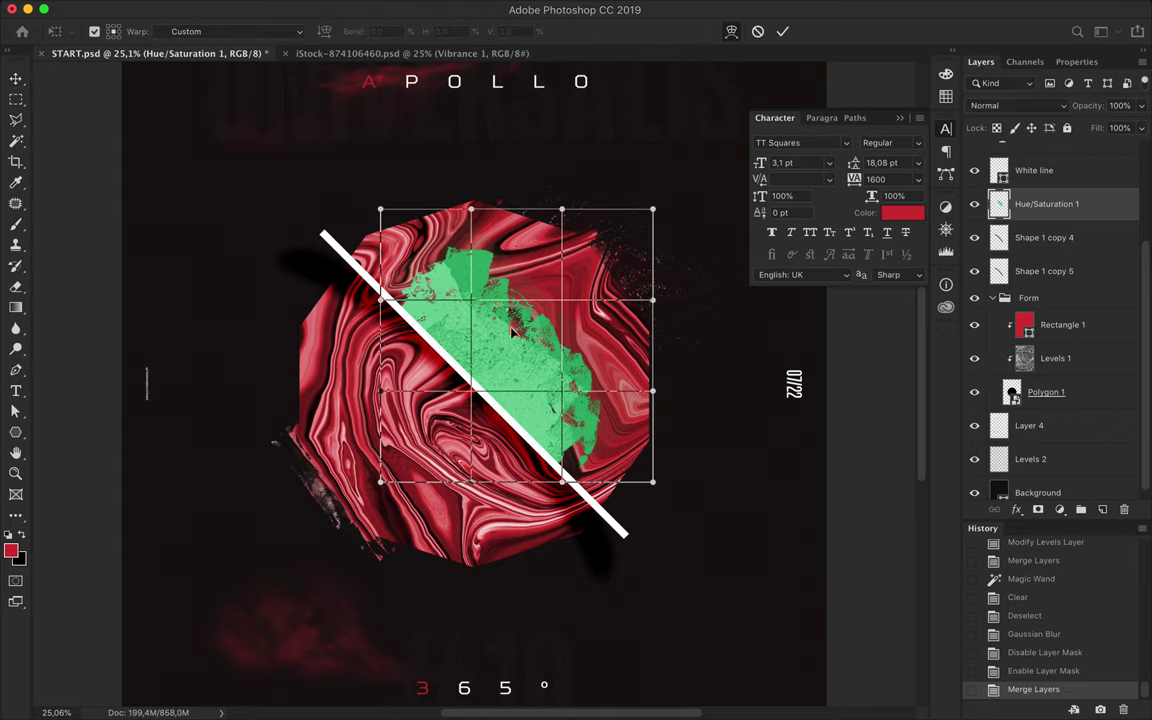
pyautogui.moveTo(512, 331); pyautogui.dragTo(443, 247)
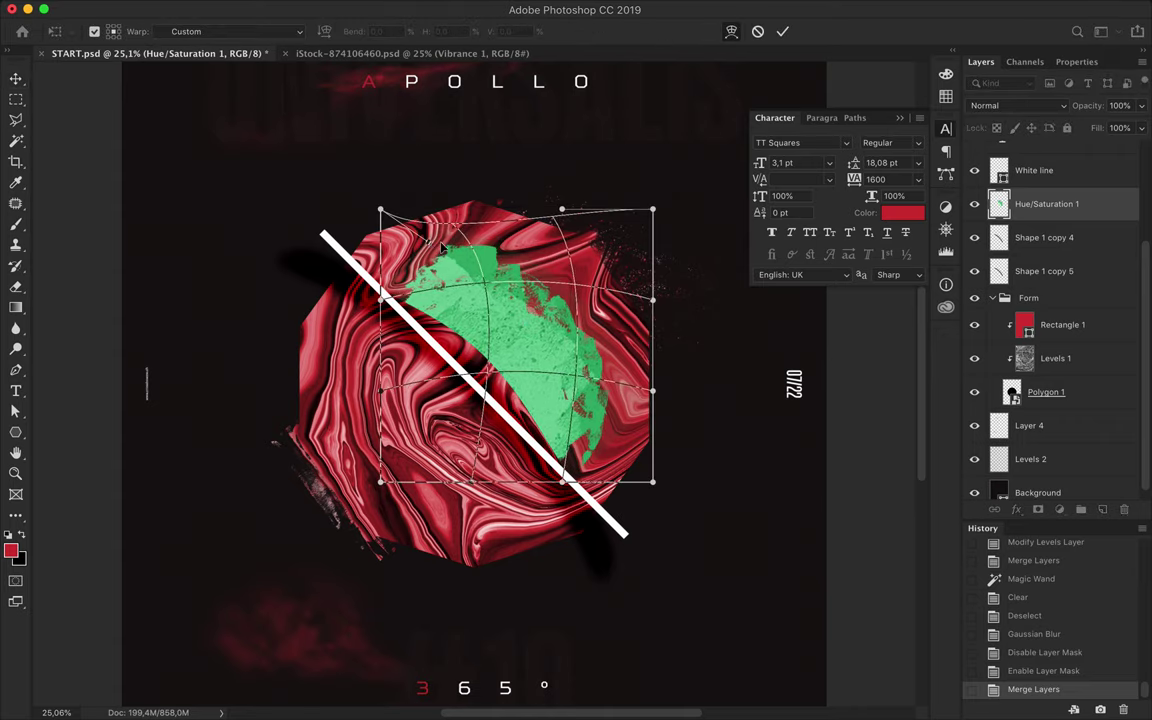
pyautogui.moveTo(443, 247)
pyautogui.mouseDown()
pyautogui.moveTo(477, 338)
pyautogui.moveTo(483, 330)
pyautogui.mouseUp()
pyautogui.moveTo(470, 391); pyautogui.dragTo(460, 402)
pyautogui.moveTo(448, 276); pyautogui.dragTo(489, 263)
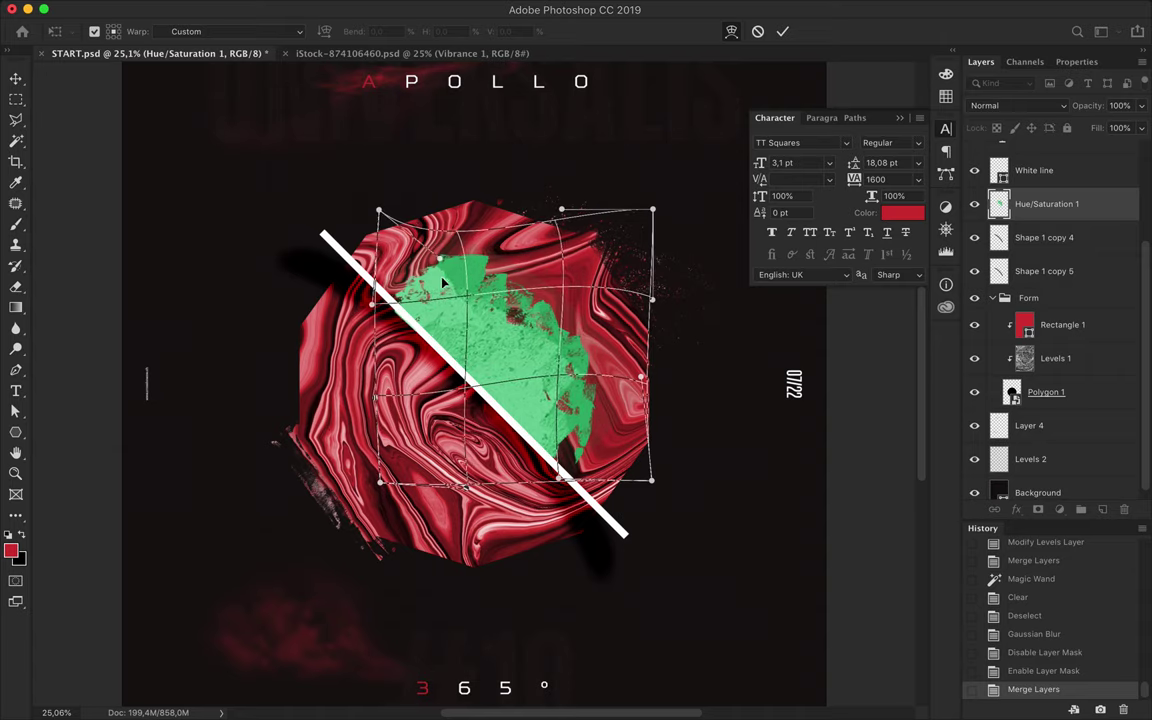
pyautogui.moveTo(595, 427)
pyautogui.mouseDown()
pyautogui.moveTo(409, 279)
pyautogui.moveTo(508, 340)
pyautogui.mouseUp()
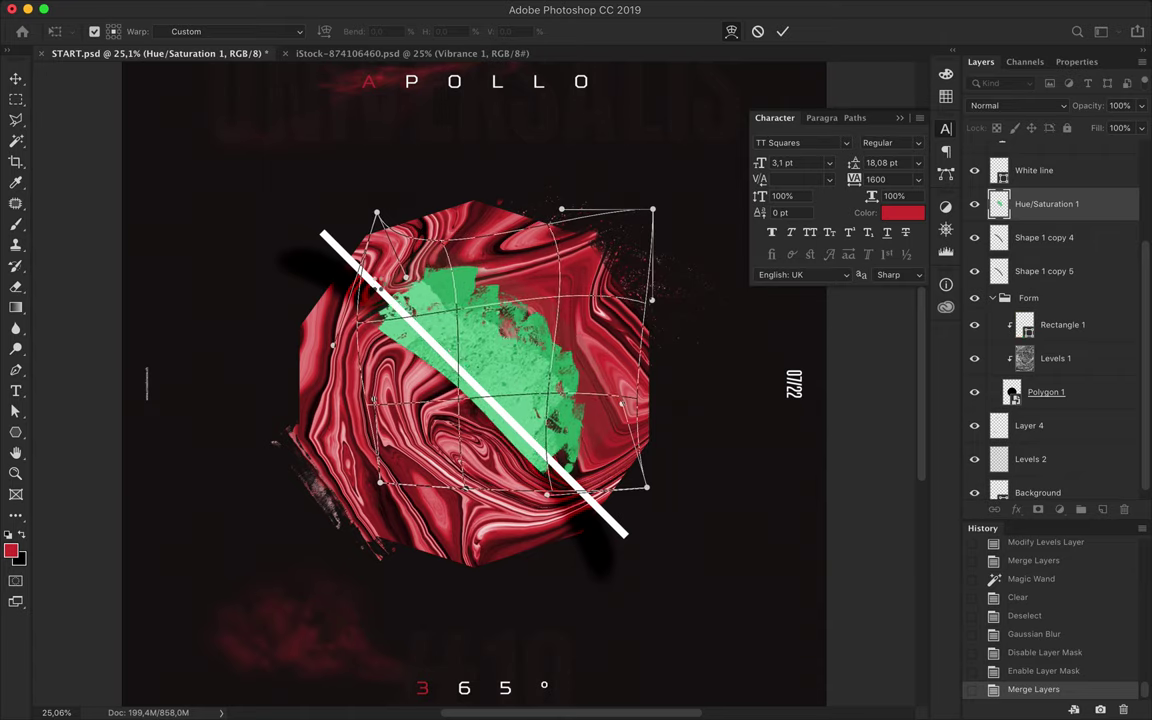
pyautogui.press('Return')
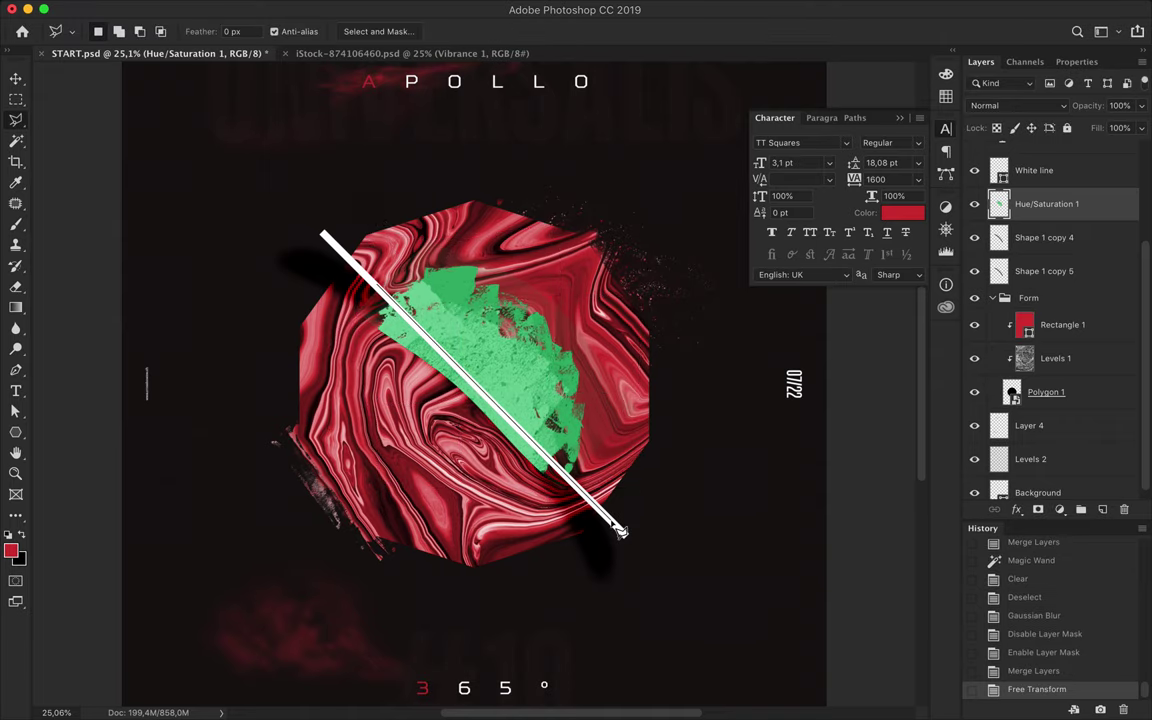
# Step: Delete the green area left of the white line and deselect
pyautogui.click(378, 298)
pyautogui.press('BackSpace')
pyautogui.press('m')
pyautogui.hotkey('ctrl', 'd')
# Step: Duplicate the green patch layer and clear everything outside the patch on both layers
pyautogui.moveTo(1035, 207); pyautogui.dragTo(1035, 220)
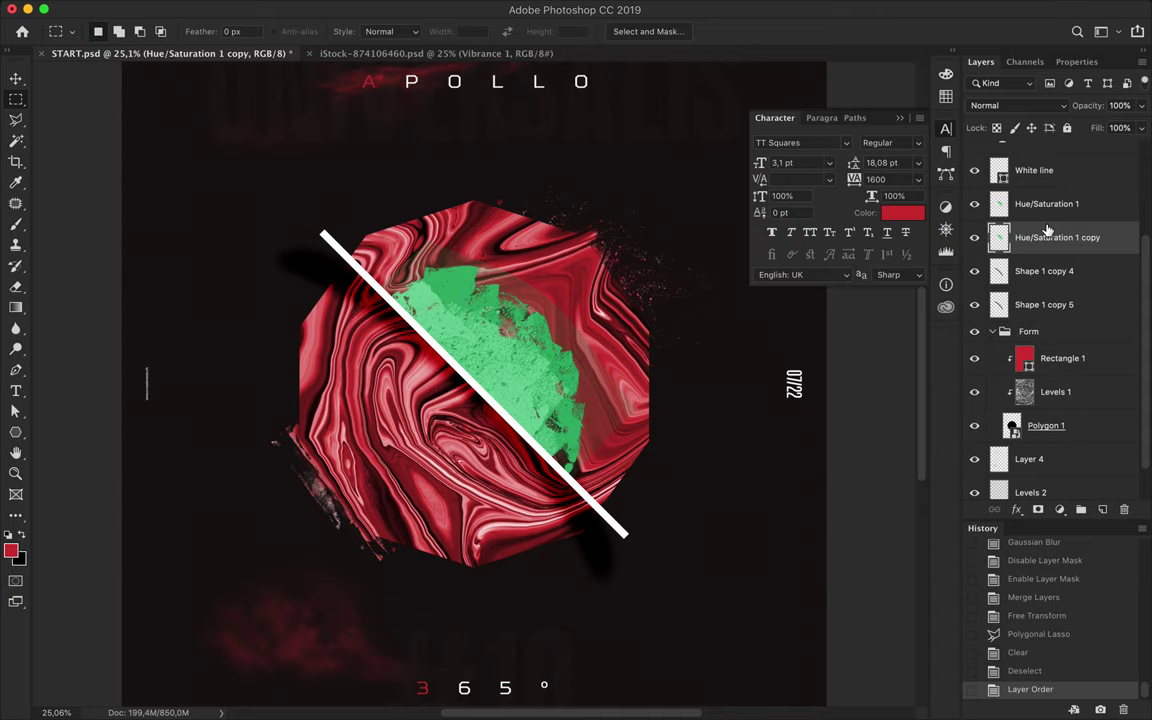
pyautogui.keyDown('ctrl'); pyautogui.click(1000, 237); pyautogui.keyUp('ctrl')
pyautogui.hotkey('ctrl', 'shift', 'i')
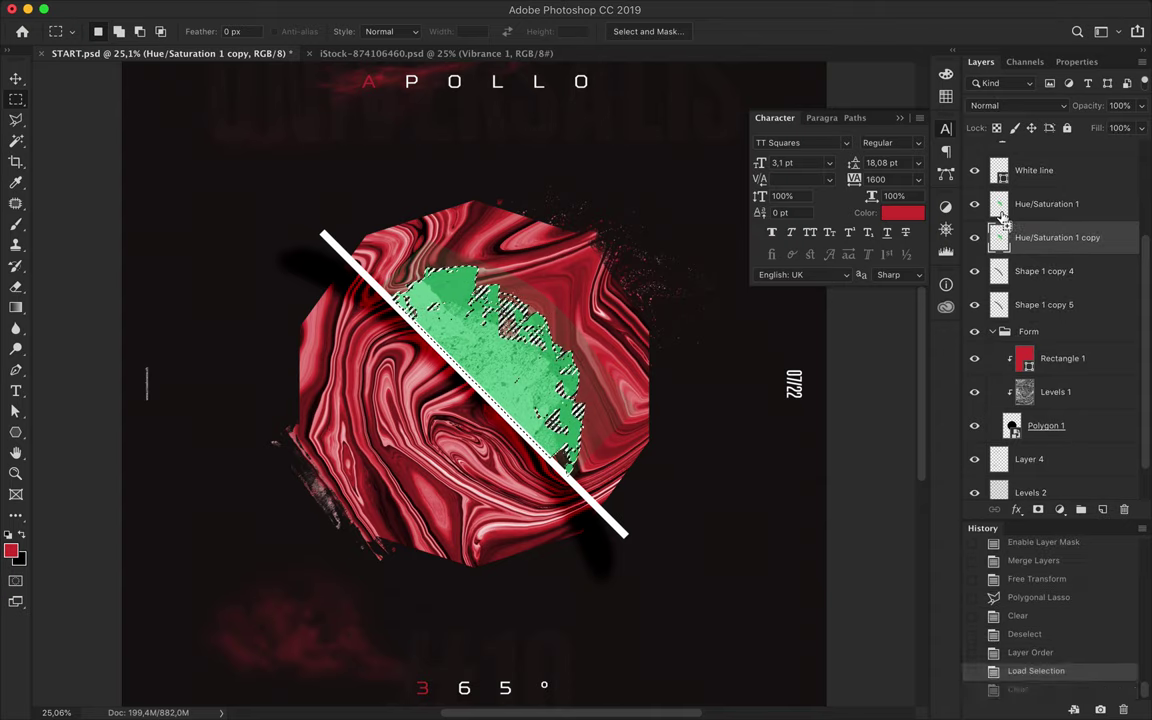
pyautogui.press('BackSpace')
pyautogui.click(1047, 204)
pyautogui.press('BackSpace')
pyautogui.click(1050, 237)
# Step: Paint black at full opacity around the green patch on the duplicate layer
pyautogui.press('b')
pyautogui.press('d')
pyautogui.click(60, 31)
pyautogui.click(162, 4)
pyautogui.click(115, 31)
pyautogui.scroll(-3, 120, 220)
pyautogui.click(77, 232)
pyautogui.press('Return')
pyautogui.hotkey('ctrl', 'shift', 'i')
pyautogui.press('0')
pyautogui.moveTo(488, 143); pyautogui.dragTo(529, 390)
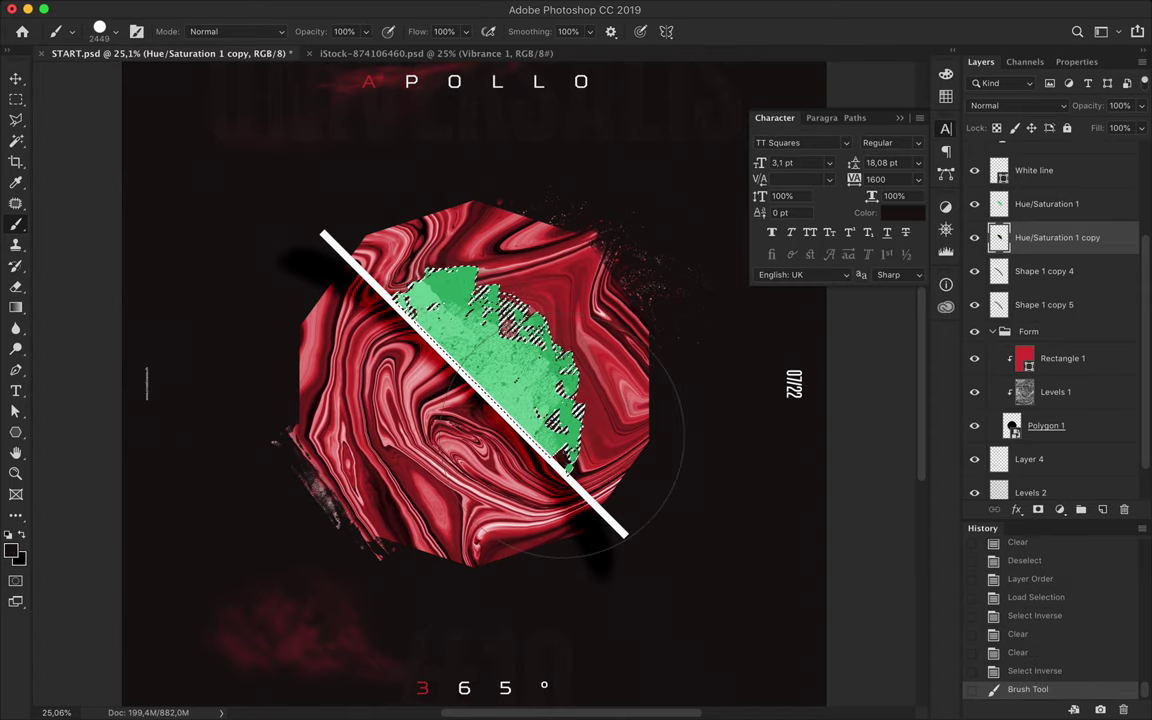
# Step: Reload the green patch outline, invert it, and clean around the duplicate
pyautogui.press('m')
pyautogui.hotkey('ctrl', 'd')
pyautogui.click(394, 8)
pyautogui.press('Escape')
pyautogui.keyDown('ctrl'); pyautogui.click(999, 237); pyautogui.keyUp('ctrl')
pyautogui.hotkey('ctrl', 'shift', 'i')
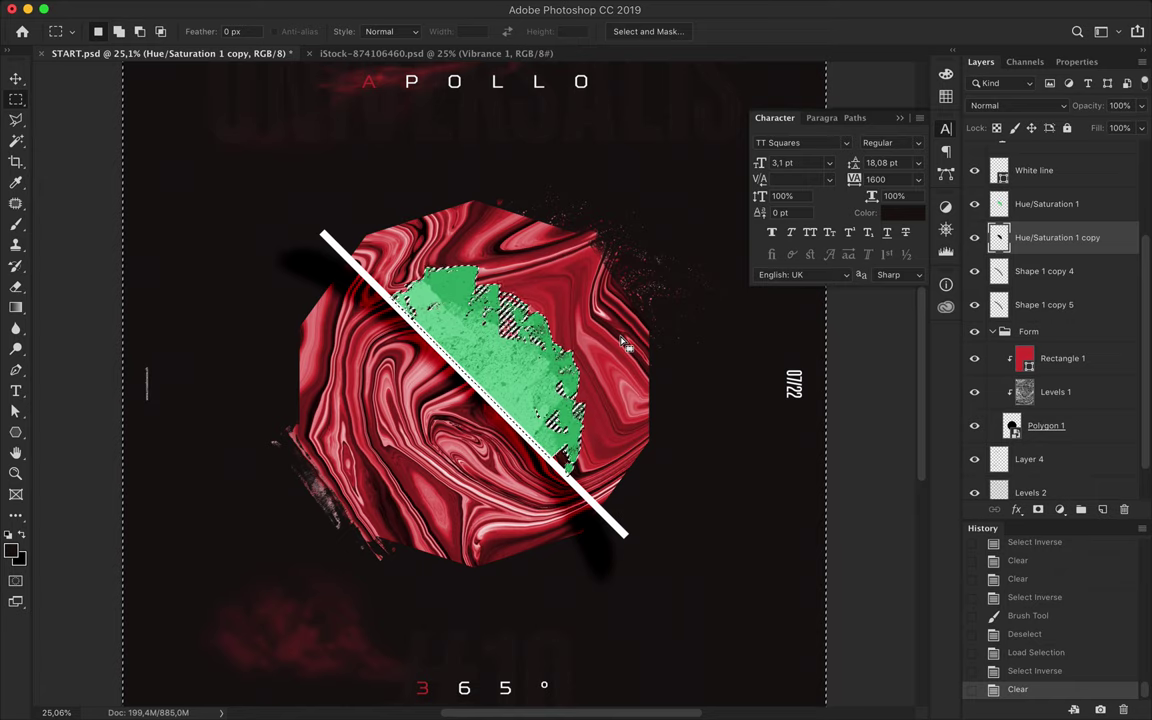
pyautogui.hotkey('ctrl', 'd')
# Step: Blur the duplicate green layer with a 79.5 px Gaussian Blur
pyautogui.press('v')
pyautogui.click(393, 8)
pyautogui.click(641, 262)
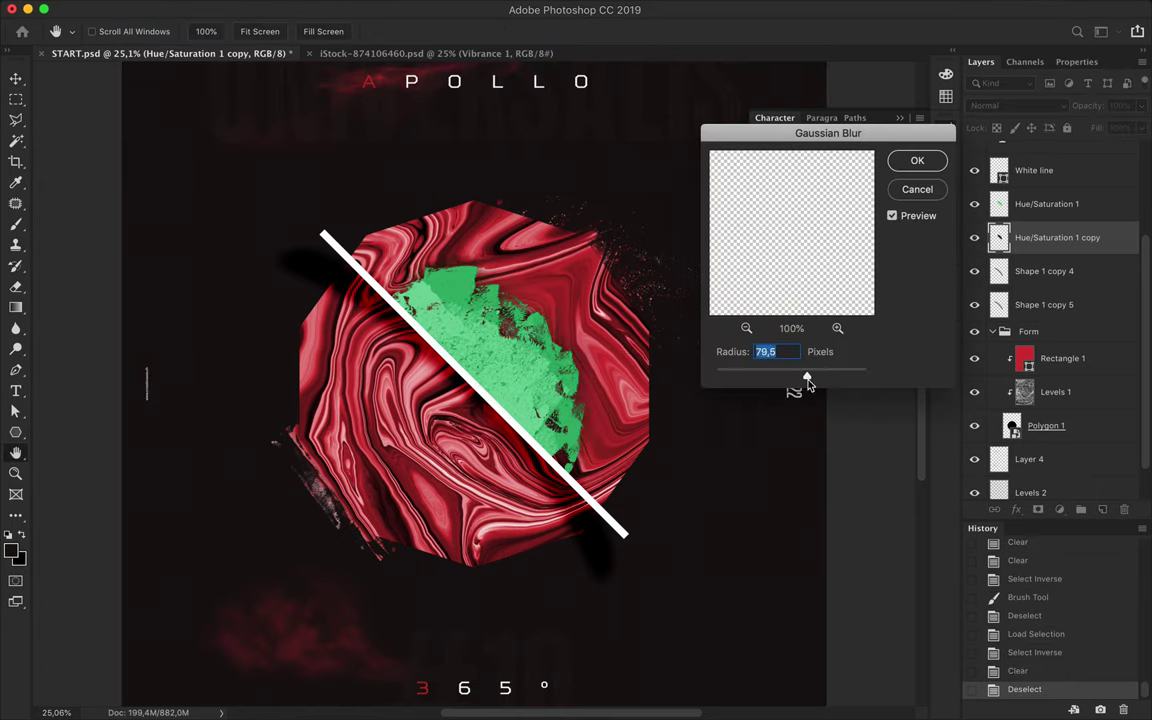
pyautogui.press('Return')
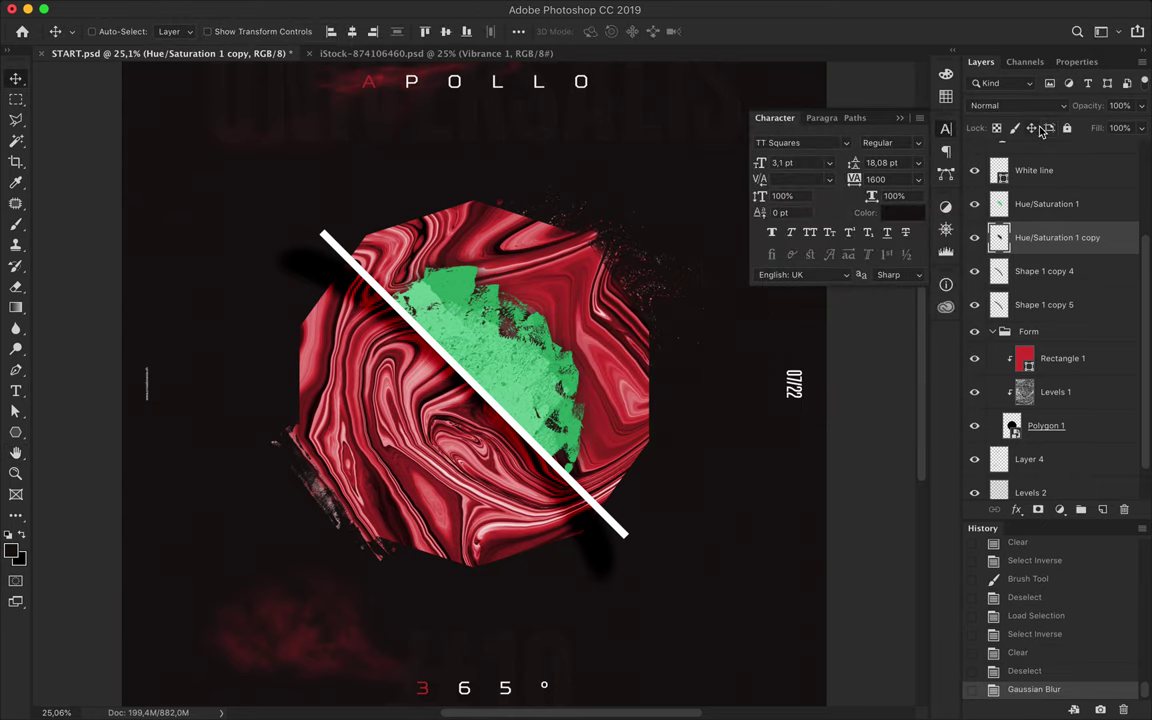
pyautogui.click(1017, 105)
# Step: Set the blurred copy to Overlay and merge it into the green layers, keeping Overlay
pyautogui.click(993, 278)
pyautogui.moveTo(1040, 238); pyautogui.dragTo(1030, 238)
pyautogui.hotkey('ctrl', 'e')
pyautogui.click(1037, 107)
pyautogui.click(988, 277)
pyautogui.moveTo(1045, 204); pyautogui.dragTo(1048, 237)
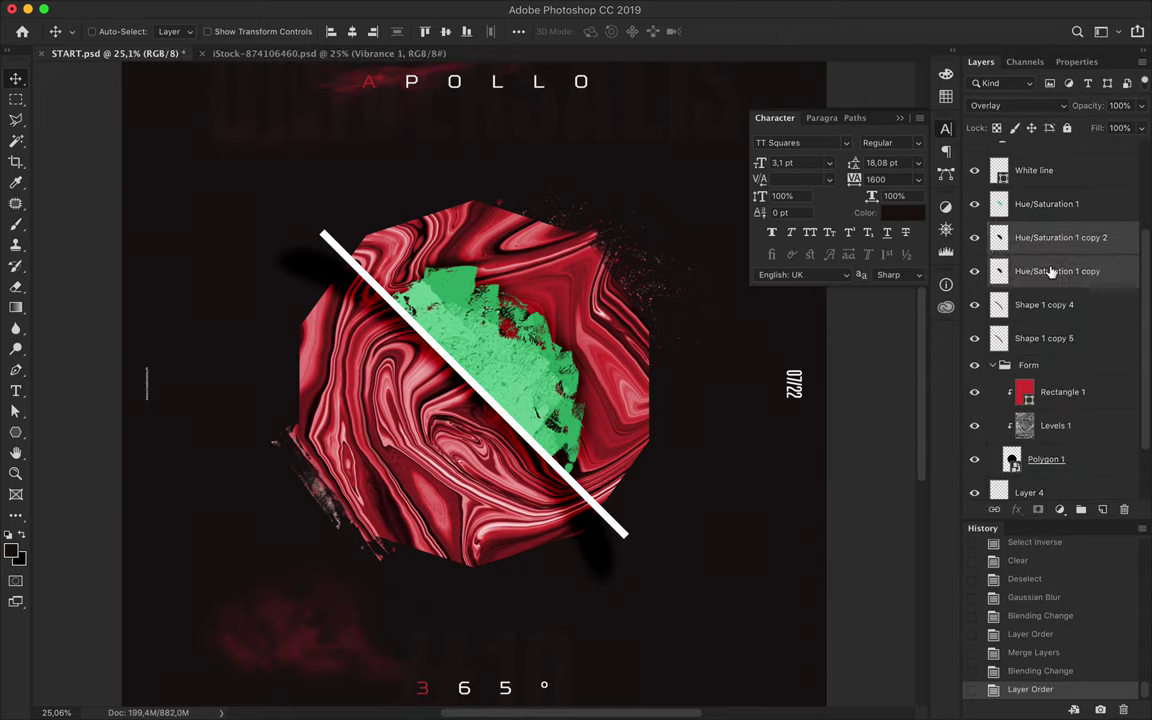
pyautogui.hotkey('ctrl', 'e')
pyautogui.click(1034, 105)
pyautogui.click(990, 290)
# Step: Warp the green overlay layer to fit the patch along the white line
pyautogui.hotkey('ctrl', 't')
pyautogui.rightClick(458, 311)
pyautogui.click(497, 419)
pyautogui.rightClick(474, 362)
pyautogui.click(500, 501)
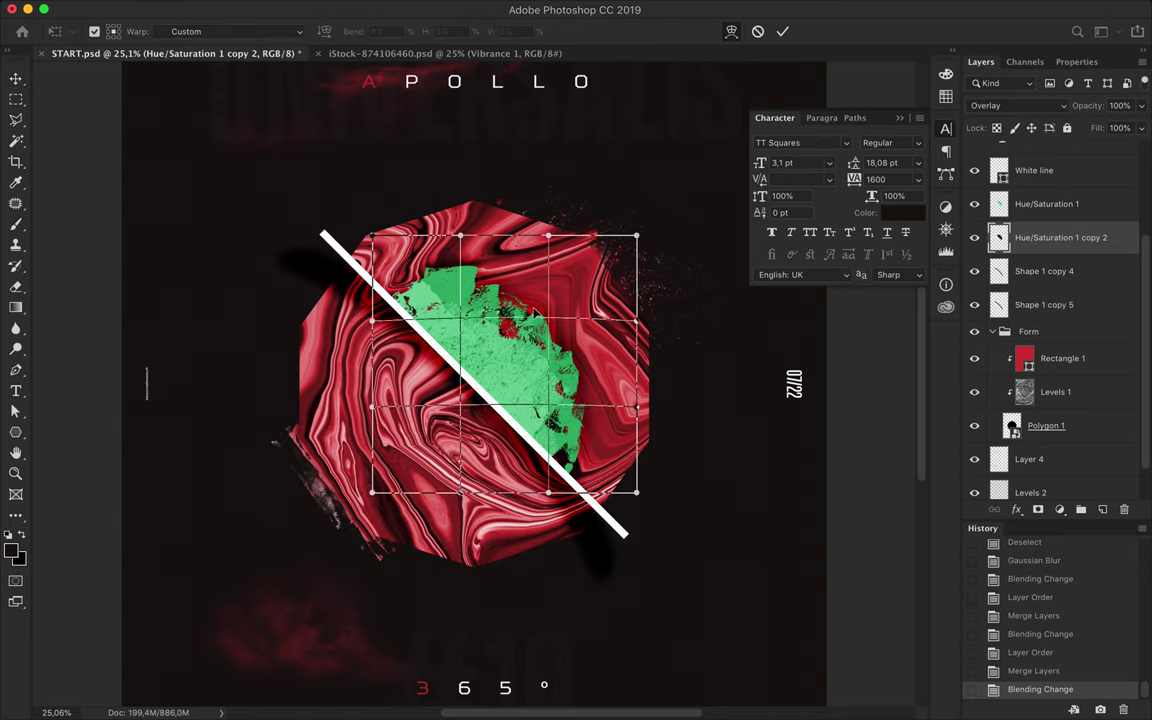
pyautogui.moveTo(536, 313); pyautogui.dragTo(526, 357)
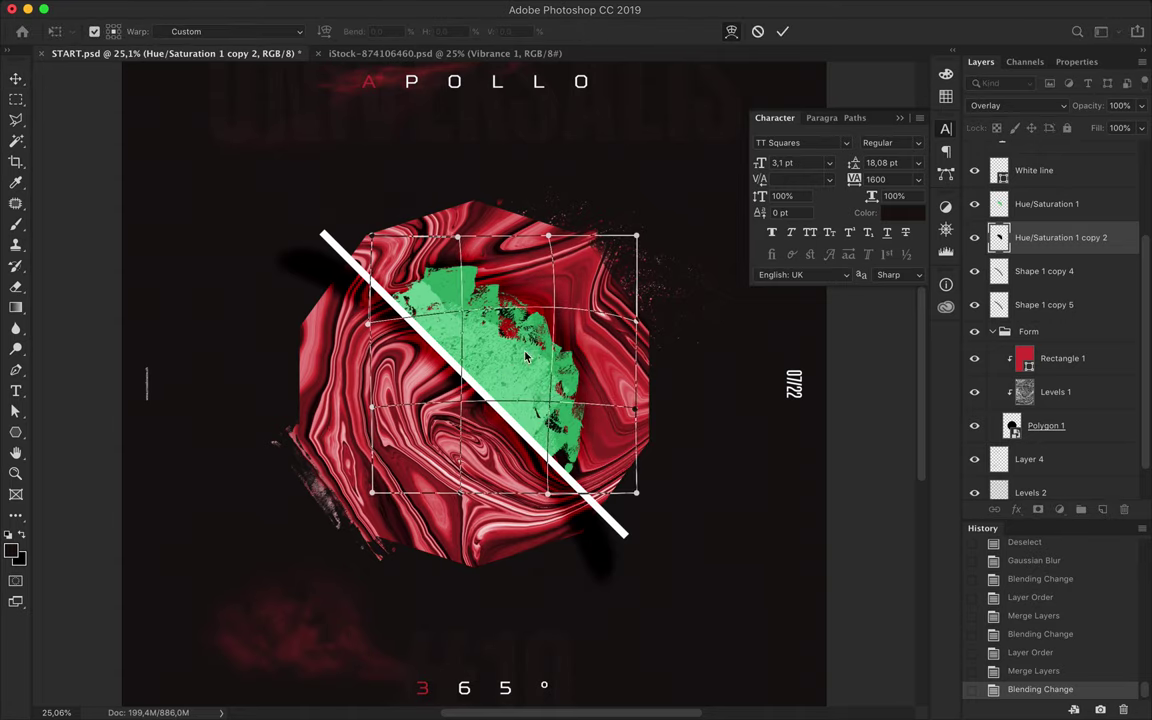
pyautogui.press('Return')
# Step: Outline the area left of the white line with the Polygonal Lasso
pyautogui.press('l')
pyautogui.click(357, 266)
pyautogui.click(581, 495)
pyautogui.click(390, 497)
pyautogui.click(355, 312)
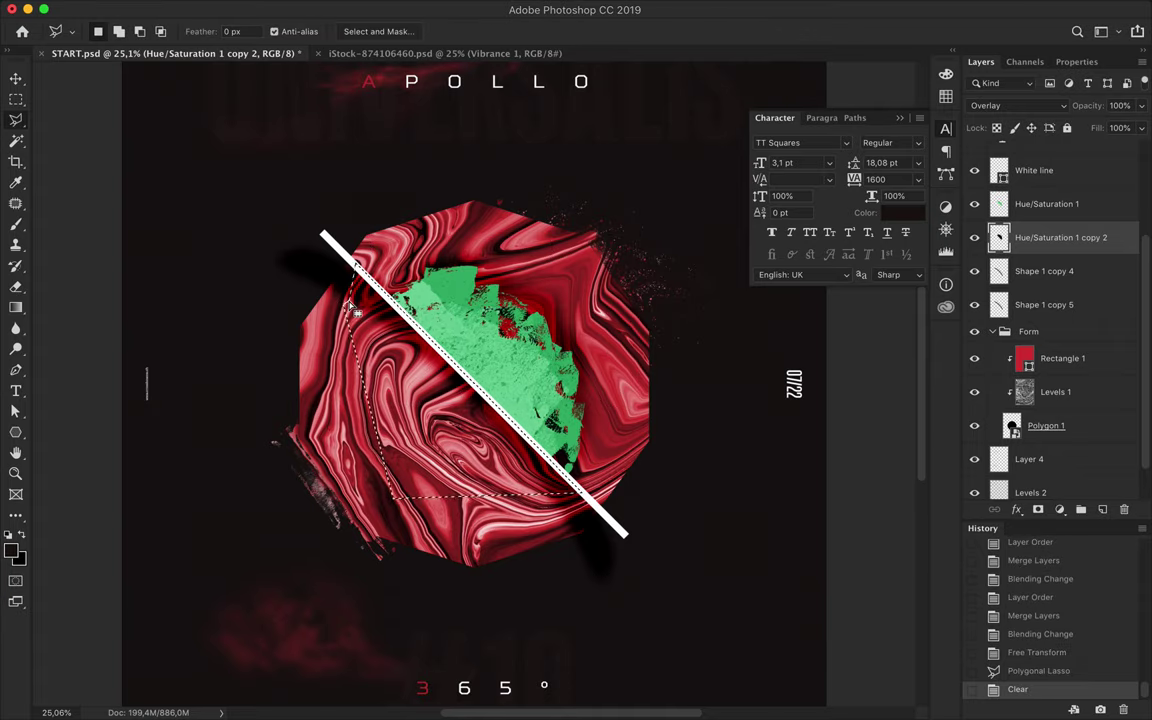
# Step: Select outside the octagon and erase the upper shadow on Shape 1 copy 4
pyautogui.click(1058, 358)
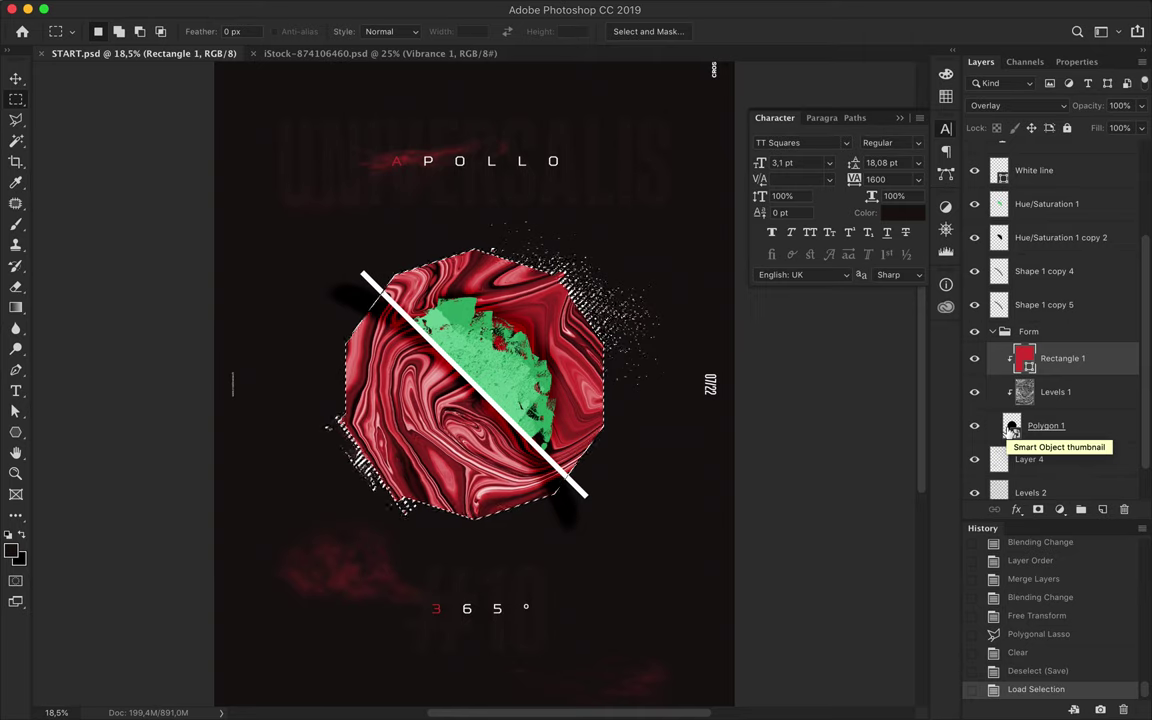
pyautogui.click(1030, 272)
pyautogui.click(309, 296)
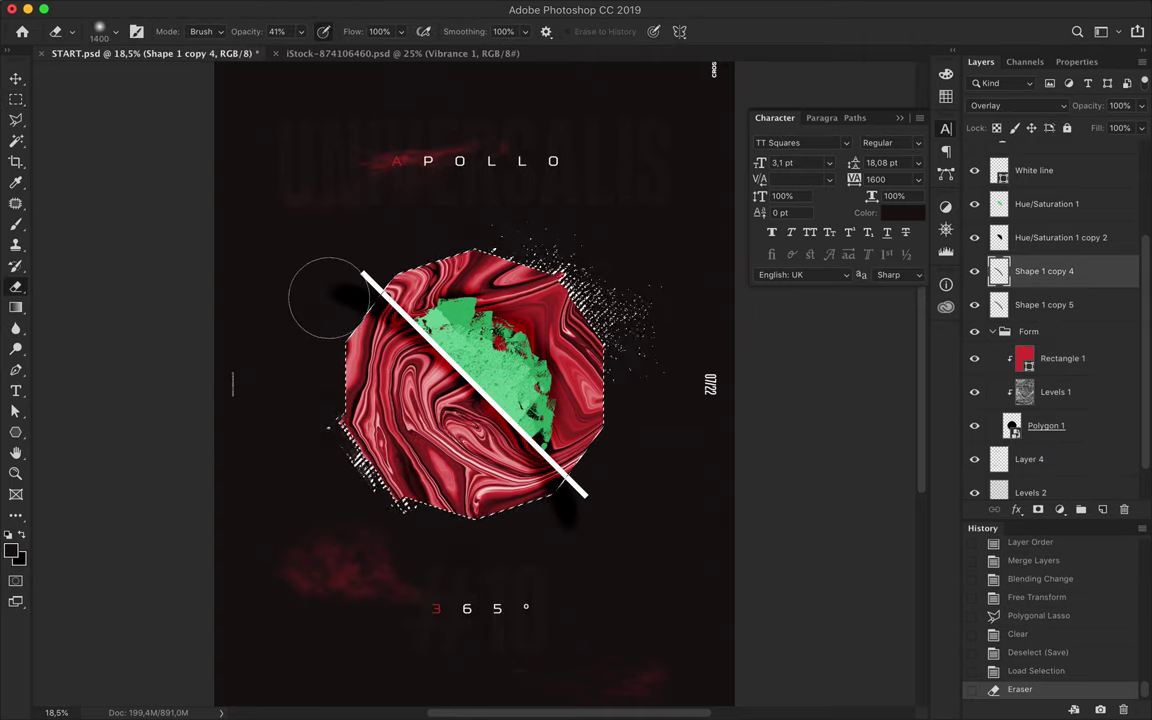
pyautogui.press('super+shift+i')
pyautogui.moveTo(520, 240); pyautogui.dragTo(403, 250)
pyautogui.press('super+z')
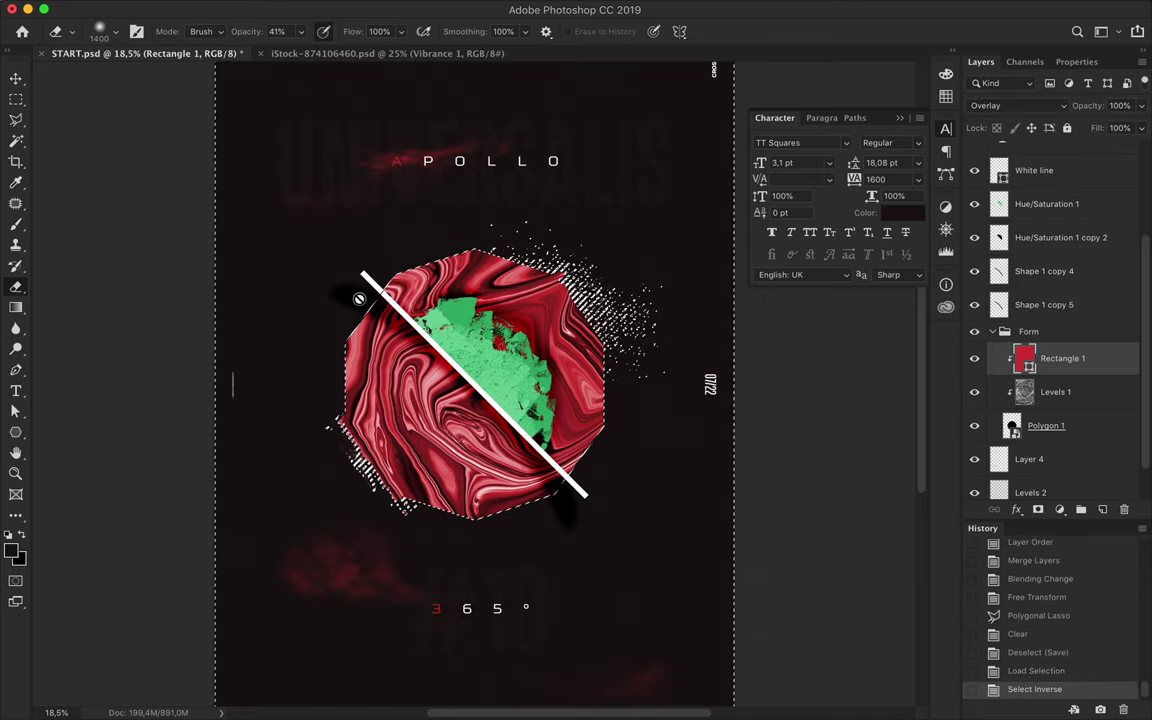
# Step: Erase the Shape 1 copy 5 shadow outside the octagon at 100%, then deselect
pyautogui.hotkey('alt', '[')
pyautogui.press('0')
pyautogui.moveTo(555, 500)
pyautogui.mouseDown()
pyautogui.moveTo(572, 520)
pyautogui.moveTo(650, 450)
pyautogui.mouseUp()
pyautogui.moveTo(610, 300); pyautogui.dragTo(630, 290)
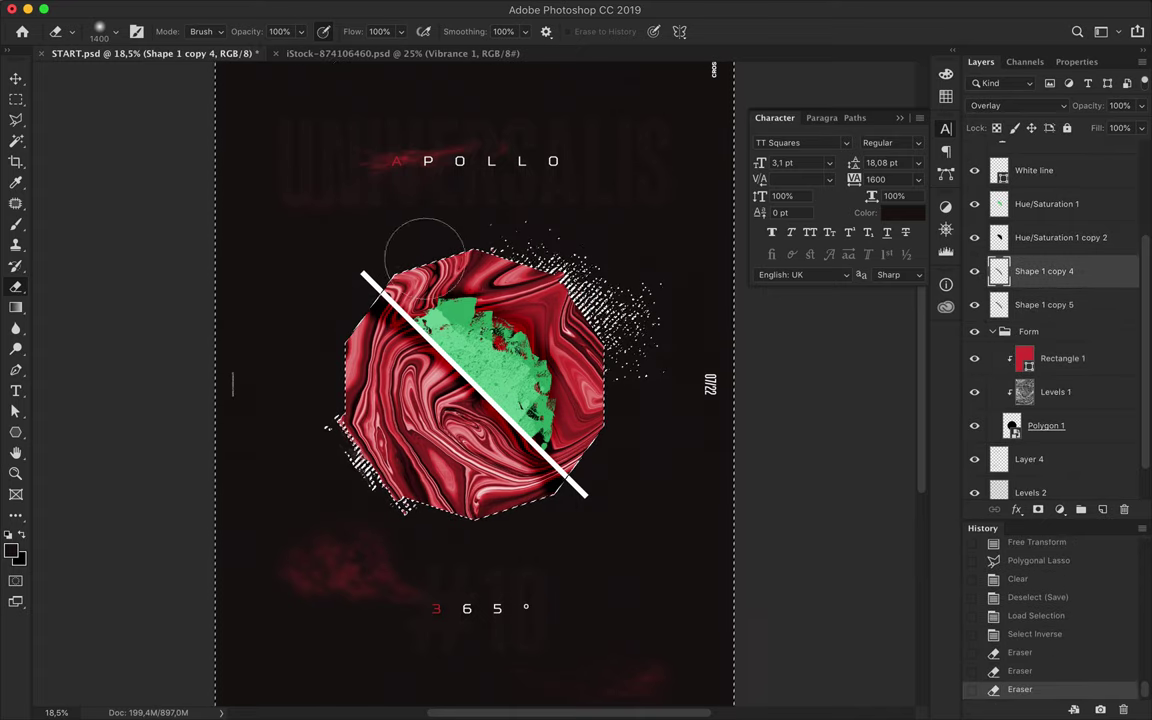
pyautogui.hotkey('alt', ']')
pyautogui.press('v')
pyautogui.press('super+d')
pyautogui.scroll(-2, 460, 380)
pyautogui.scroll(3, 536, 428)
pyautogui.scroll(-1, 536, 428)
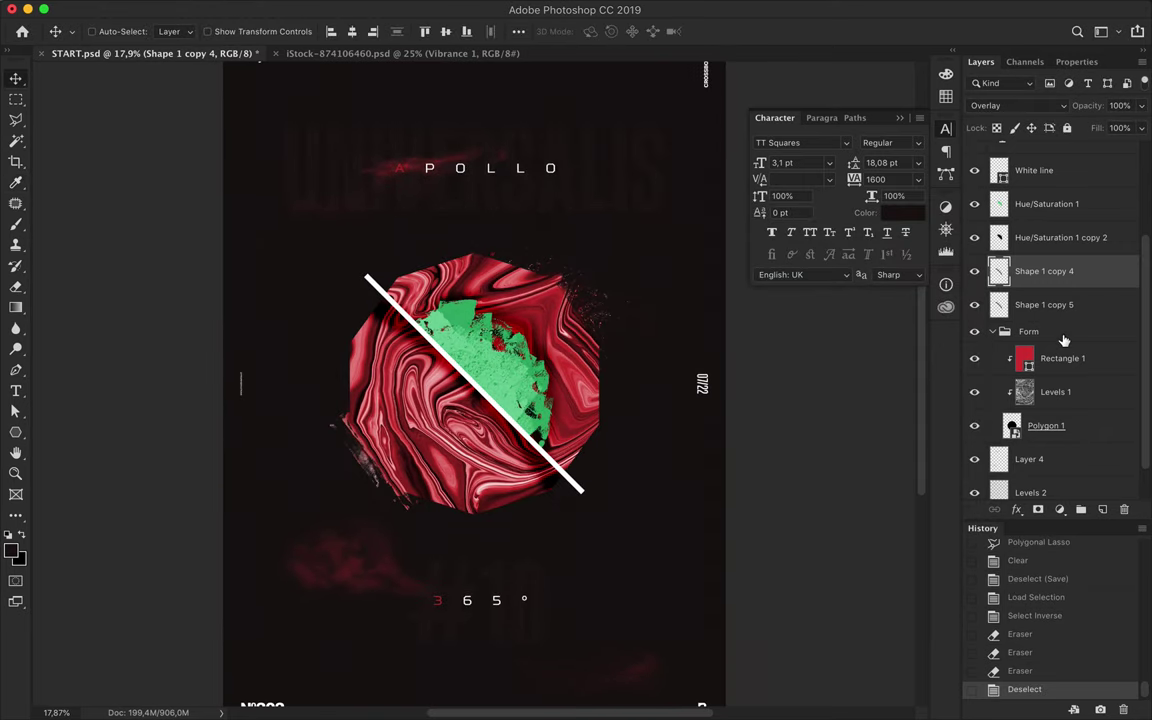
pyautogui.keyDown('super'); pyautogui.click(518, 383); pyautogui.keyUp('super')
# Step: Scale the green splash layer down to about 92%
pyautogui.press('super+t')
pyautogui.moveTo(590, 283); pyautogui.dragTo(577, 292)
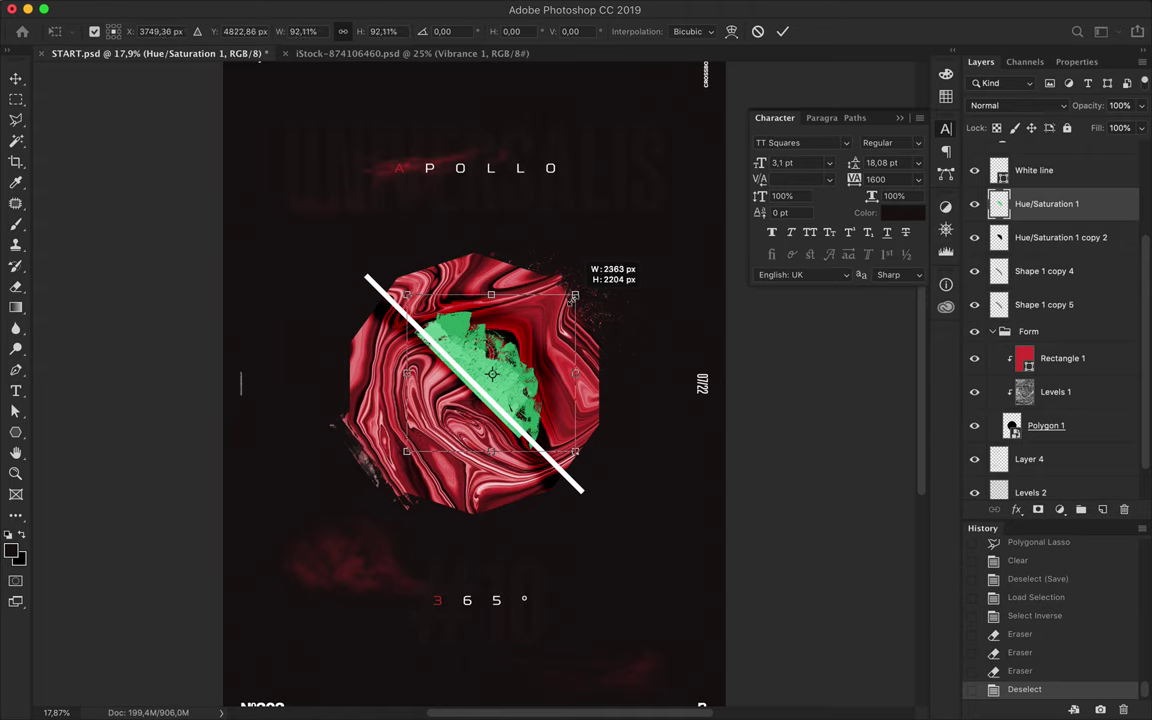
pyautogui.moveTo(505, 362); pyautogui.dragTo(508, 370)
pyautogui.press('Return')
# Step: Paint a red glow around the octagon on a new layer with a soft round brush
pyautogui.scroll(-2, 1067, 420)
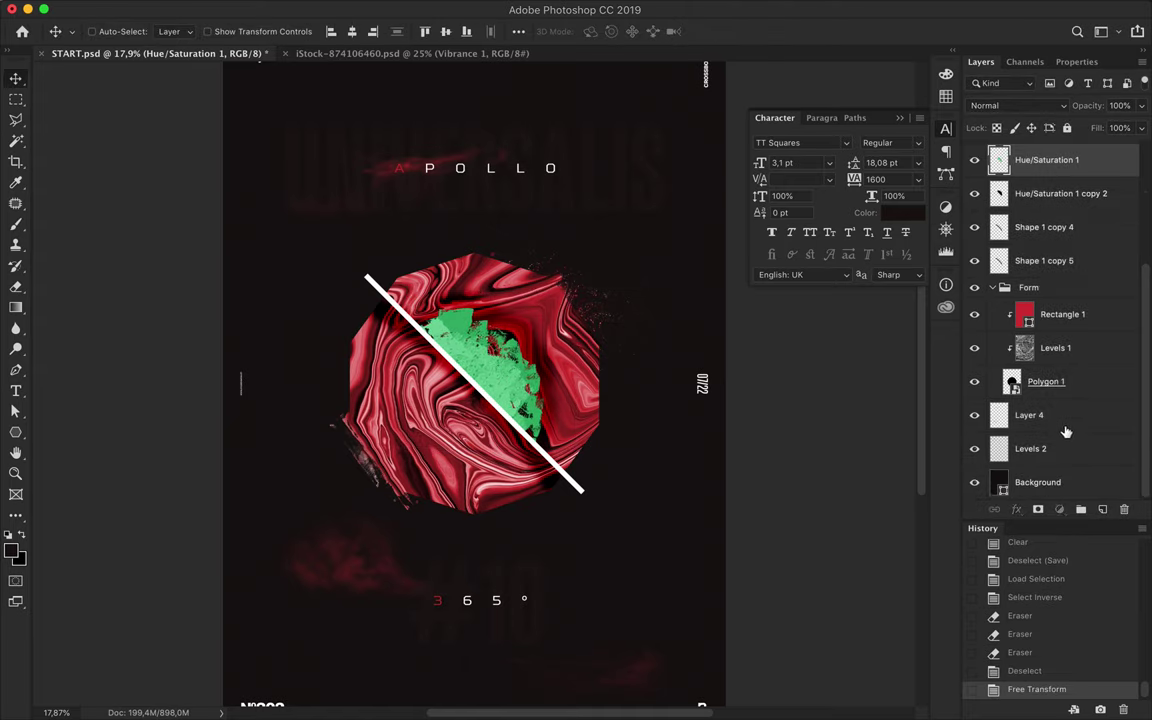
pyautogui.click(1060, 415)
pyautogui.click(1102, 509)
pyautogui.press('b')
pyautogui.click(108, 32)
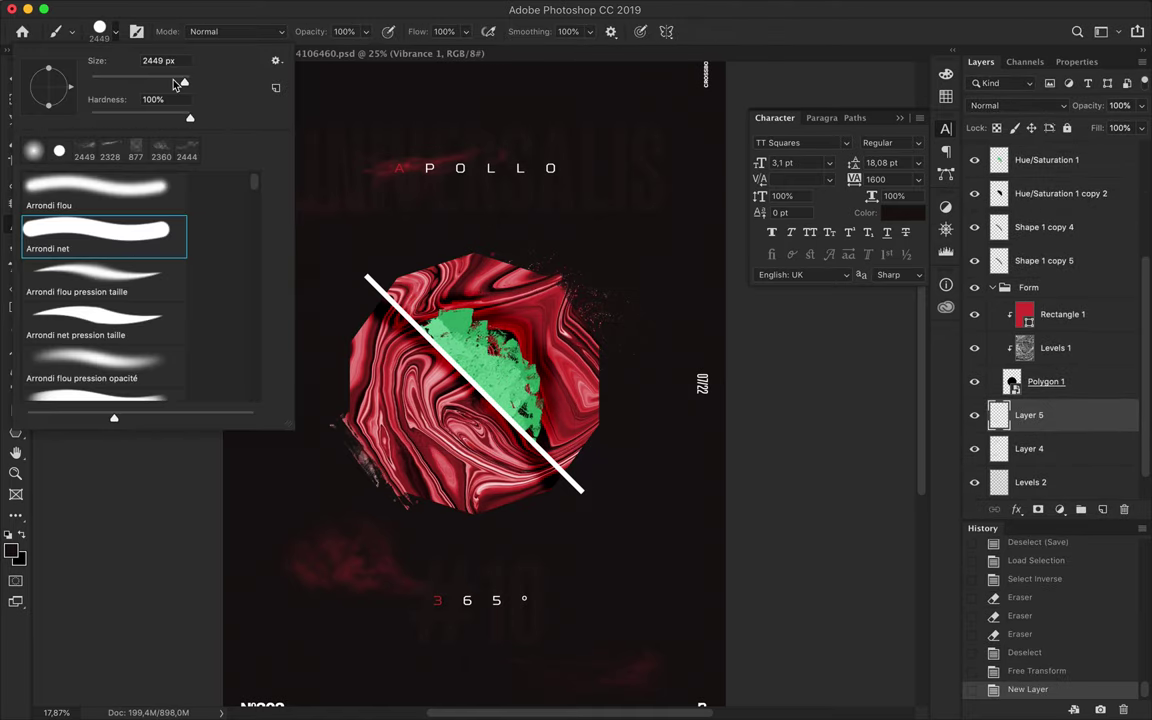
pyautogui.click(156, 201)
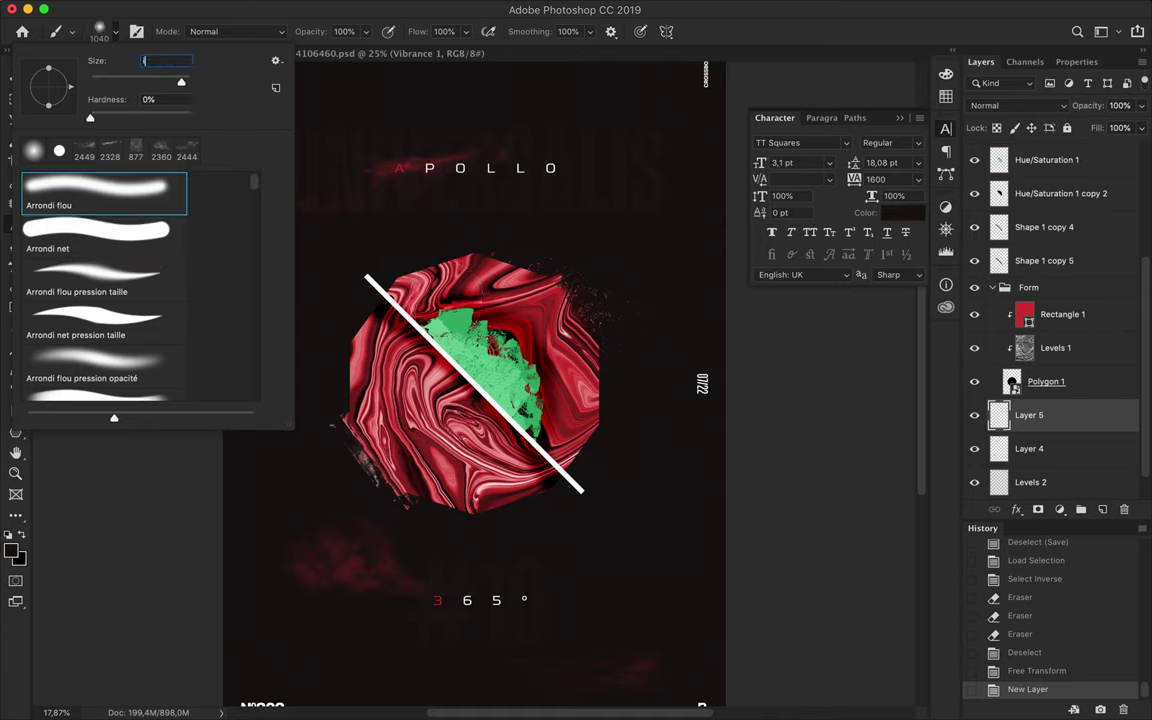
pyautogui.press('Return')
pyautogui.press('Return')
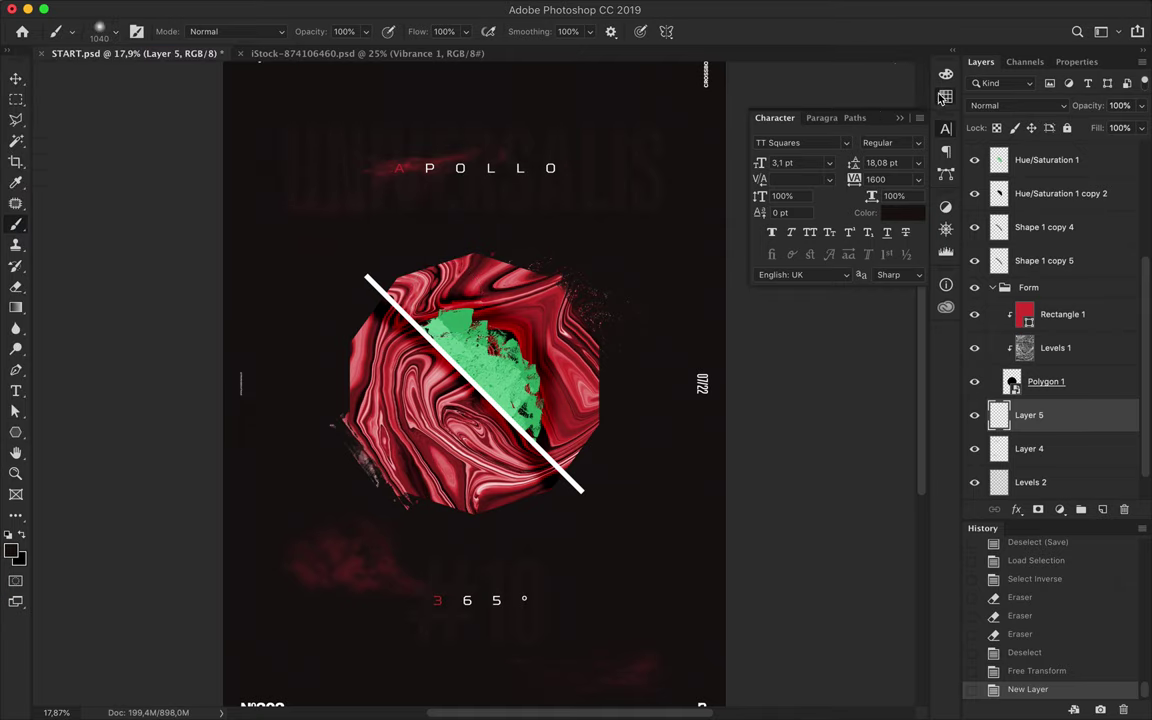
pyautogui.click(944, 97)
pyautogui.click(754, 83)
pyautogui.moveTo(343, 373); pyautogui.dragTo(514, 282)
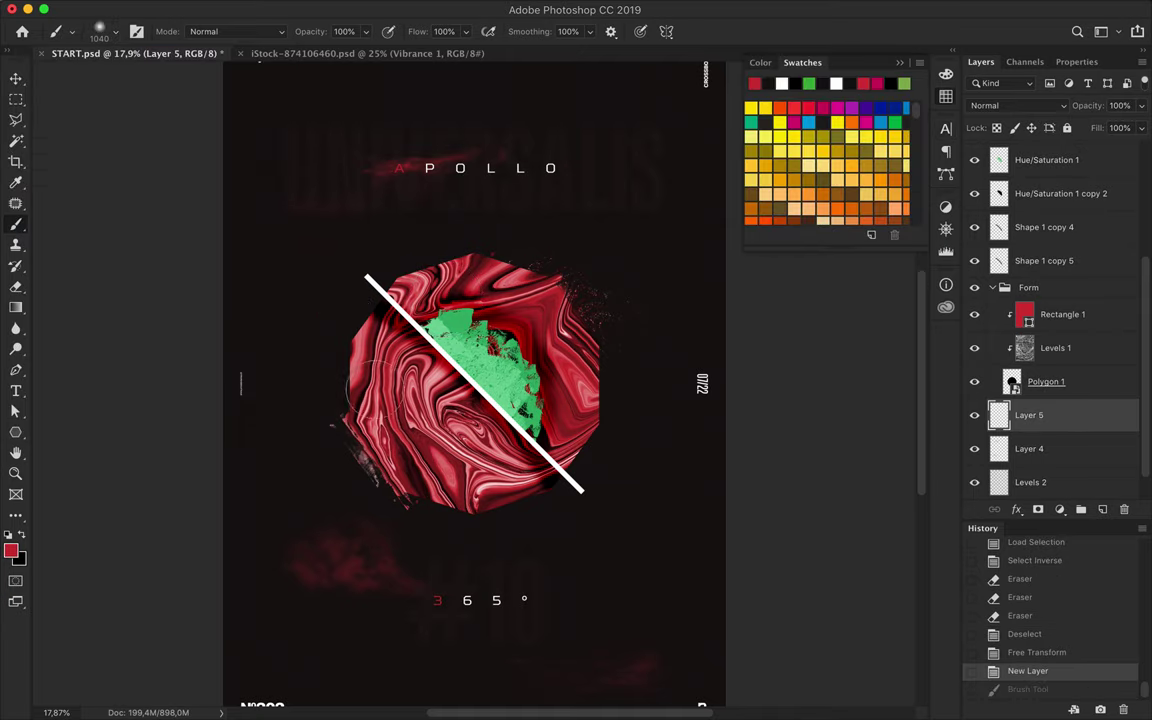
# Step: Duplicate the red glow, add noise, and set the copy to Color Dodge
pyautogui.press('v')
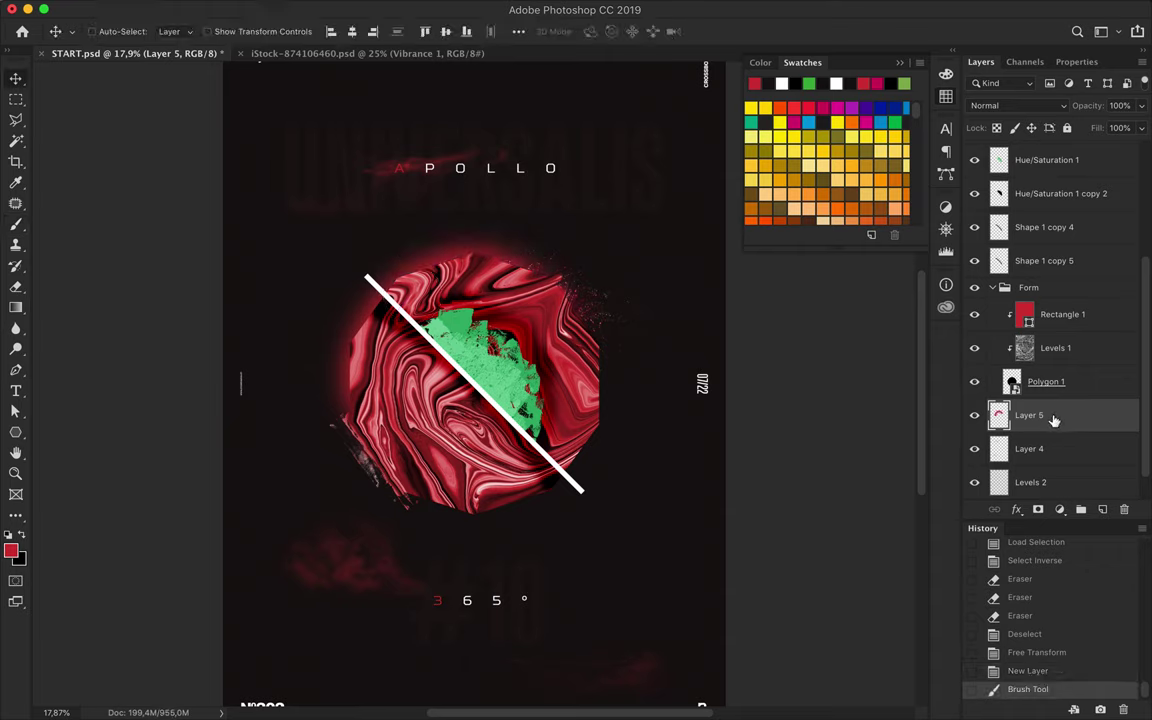
pyautogui.moveTo(1052, 419); pyautogui.dragTo(1045, 405)
pyautogui.click(393, 9)
pyautogui.click(672, 246)
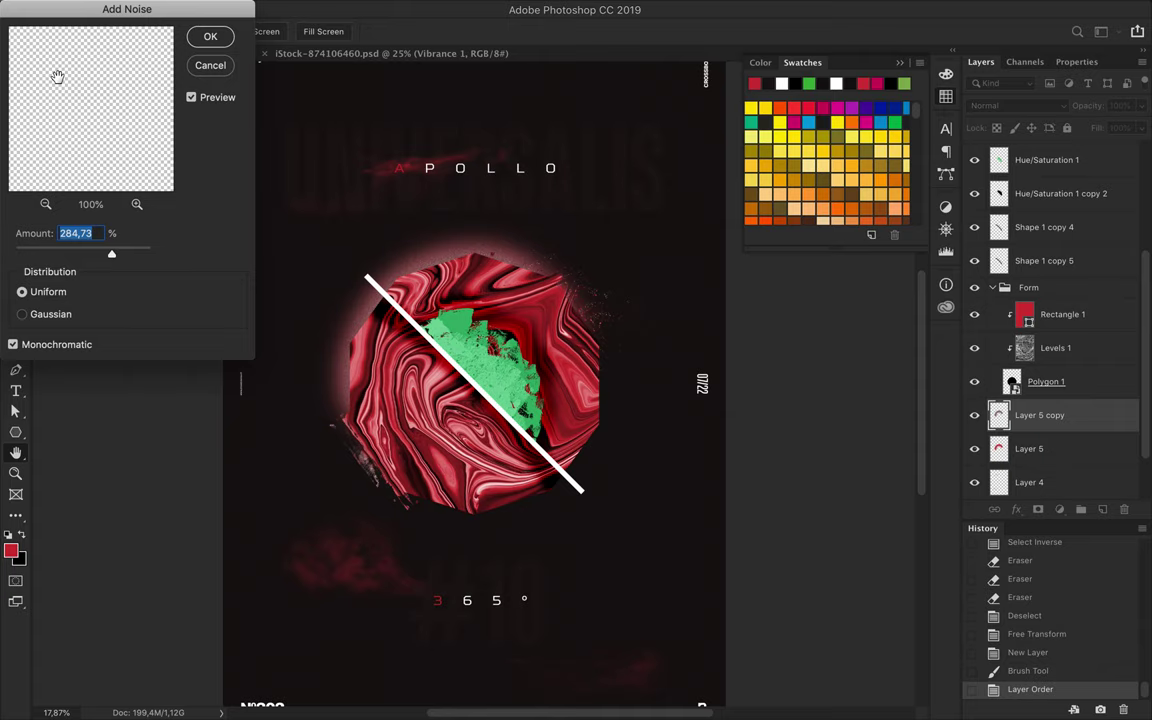
pyautogui.click(198, 38)
pyautogui.click(1012, 105)
pyautogui.click(1028, 226)
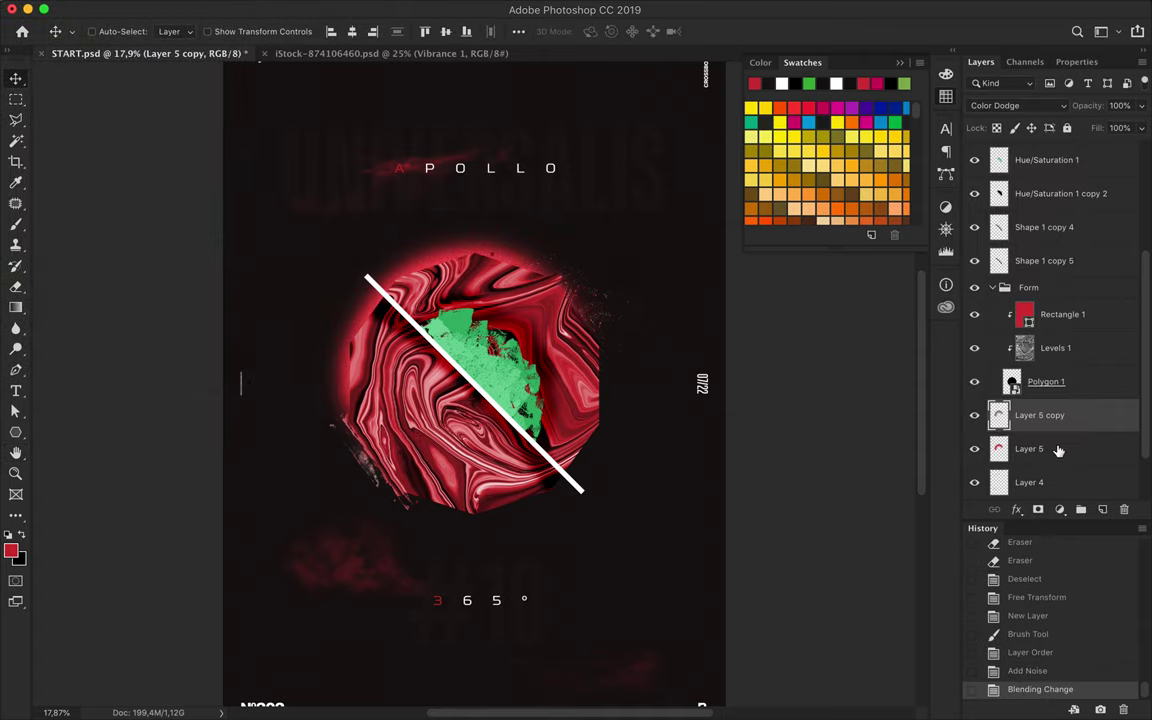
# Step: Shift both glow layers and duplicate the octagon layers inside the Form group
pyautogui.keyDown('shift'); pyautogui.click(1058, 451); pyautogui.keyUp('shift')
pyautogui.moveTo(385, 250); pyautogui.dragTo(437, 287)
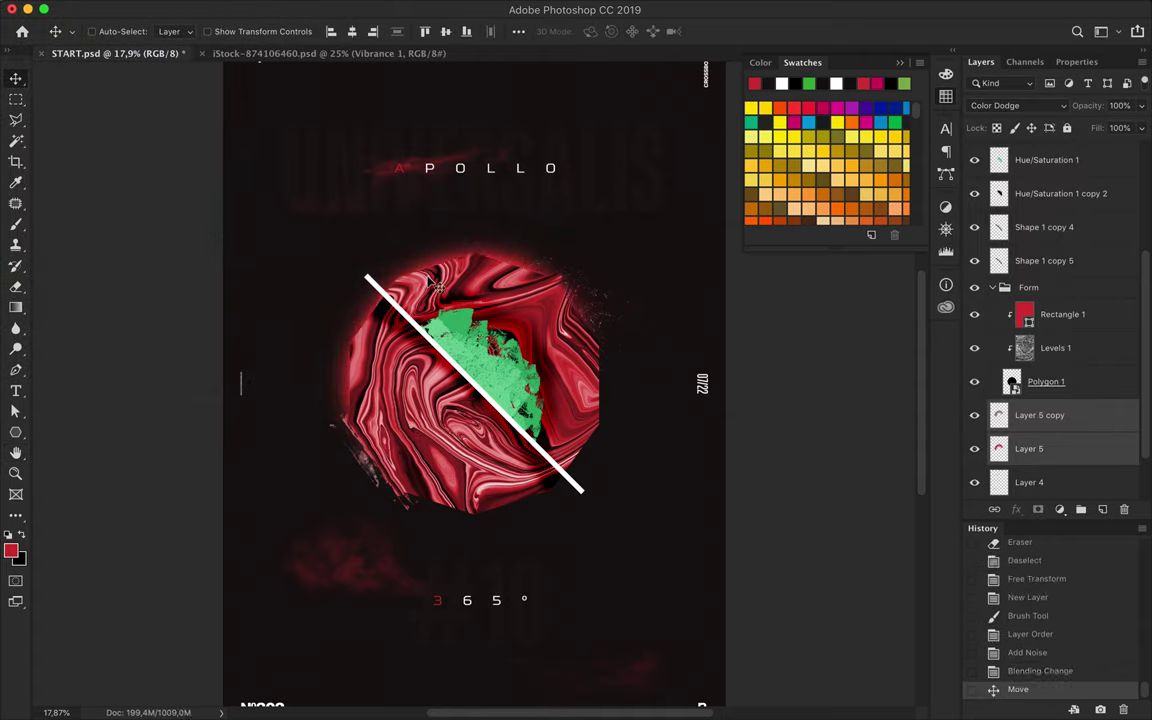
pyautogui.moveTo(1050, 430); pyautogui.dragTo(1050, 302)
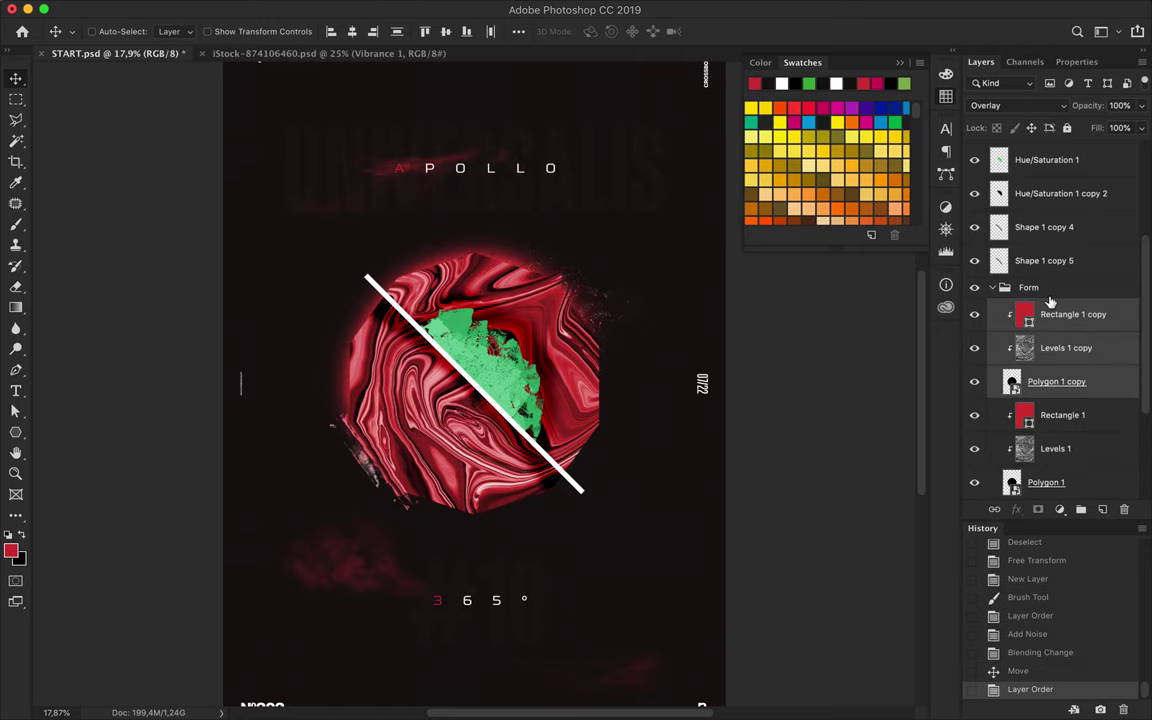
# Step: Merge the duplicated octagon layers and apply the Mosaic pixelate filter
pyautogui.press('super+e')
pyautogui.click(393, 9)
pyautogui.moveTo(404, 244)
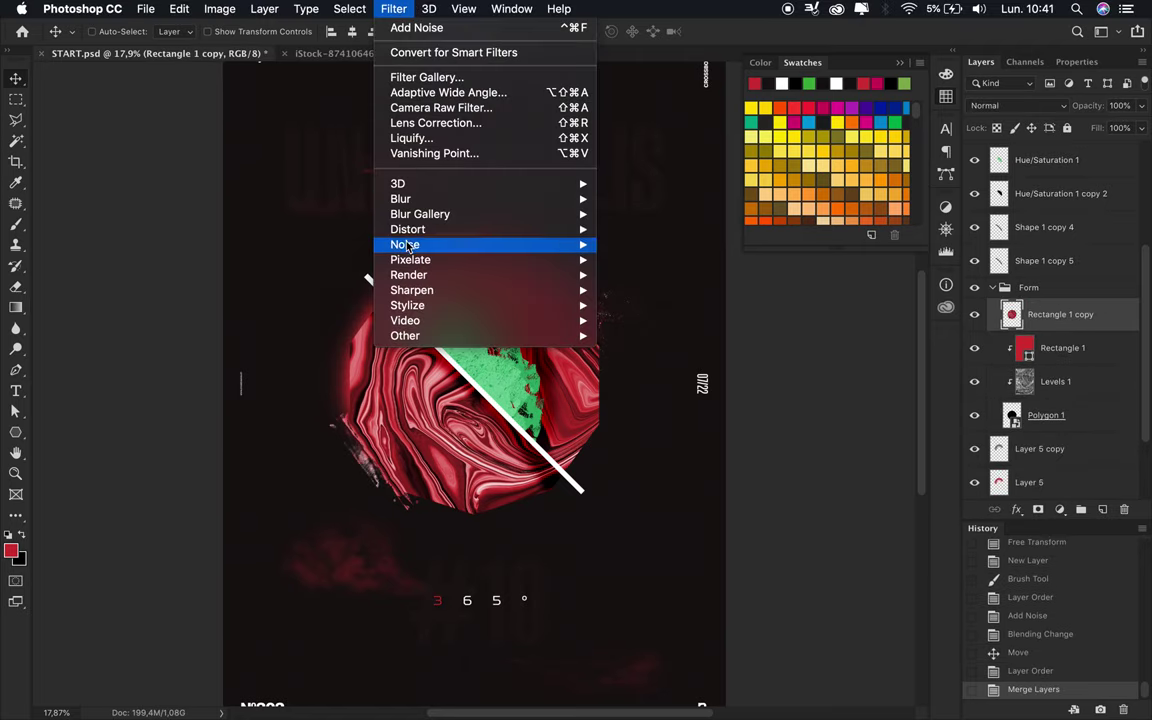
pyautogui.click(636, 336)
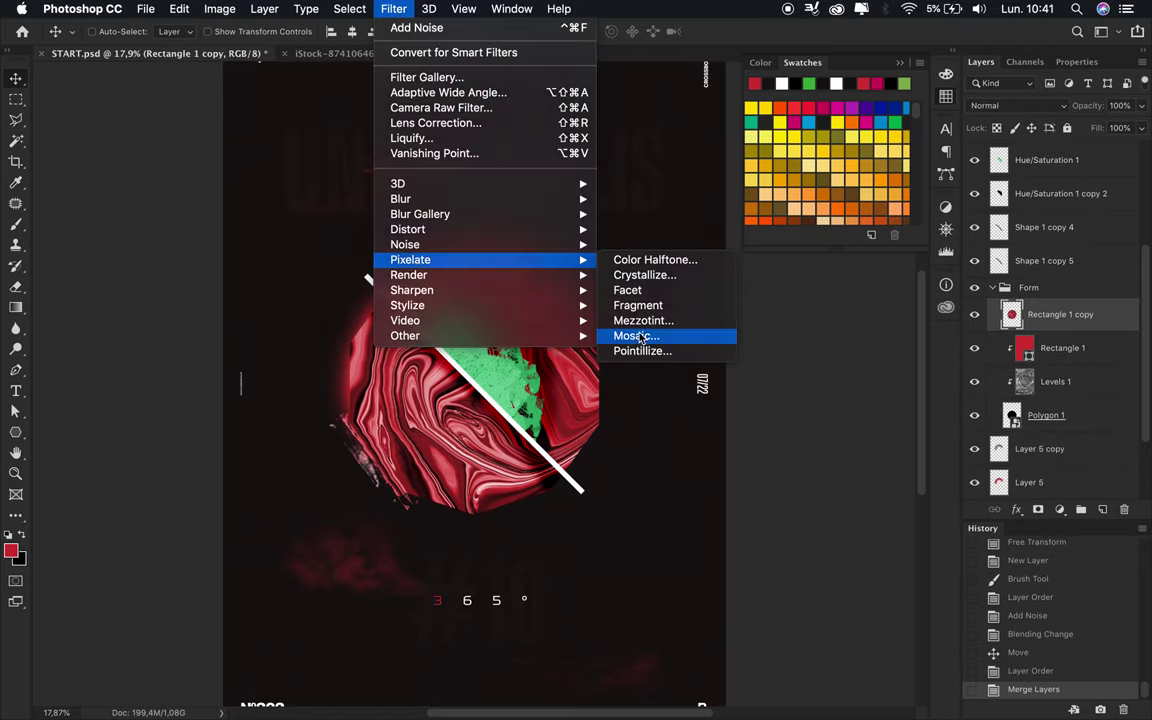
pyautogui.click(210, 37)
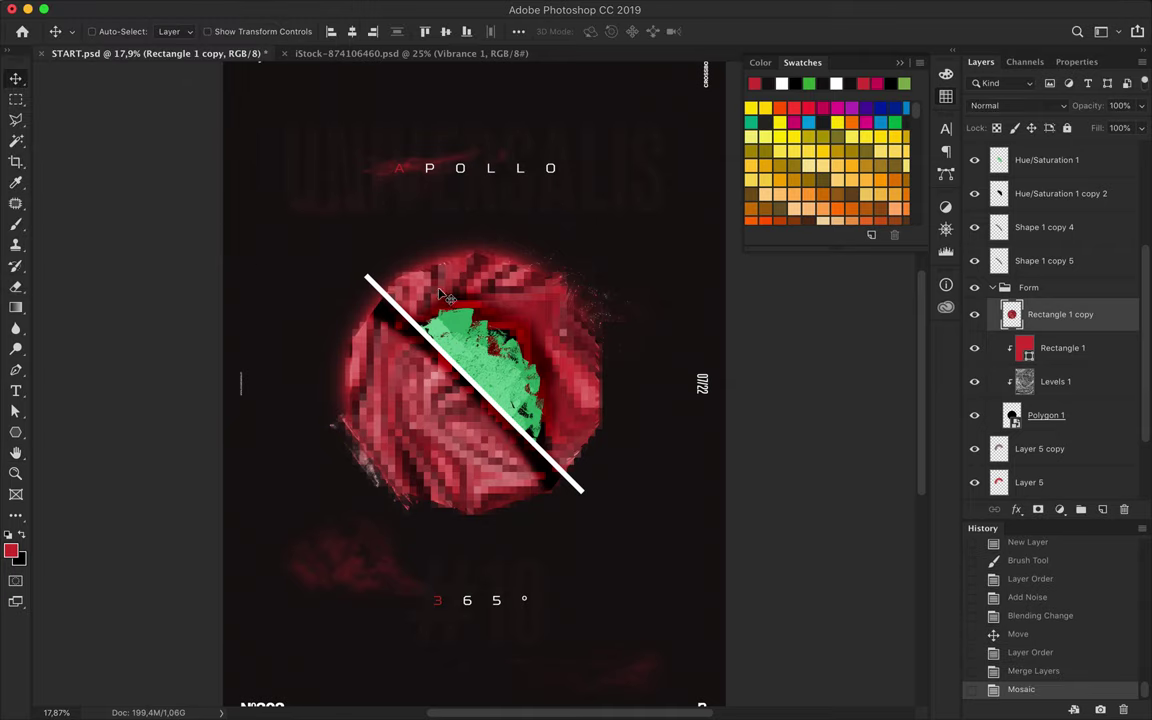
# Step: Delete the mosaic octagon's lower-left half along the diagonal white line, then deselect
pyautogui.press('l')
pyautogui.click(368, 282)
pyautogui.click(618, 528)
pyautogui.click(430, 560)
pyautogui.click(190, 381)
pyautogui.doubleClick(298, 291)
pyautogui.press('Delete')
pyautogui.hotkey('ctrl', 'd')
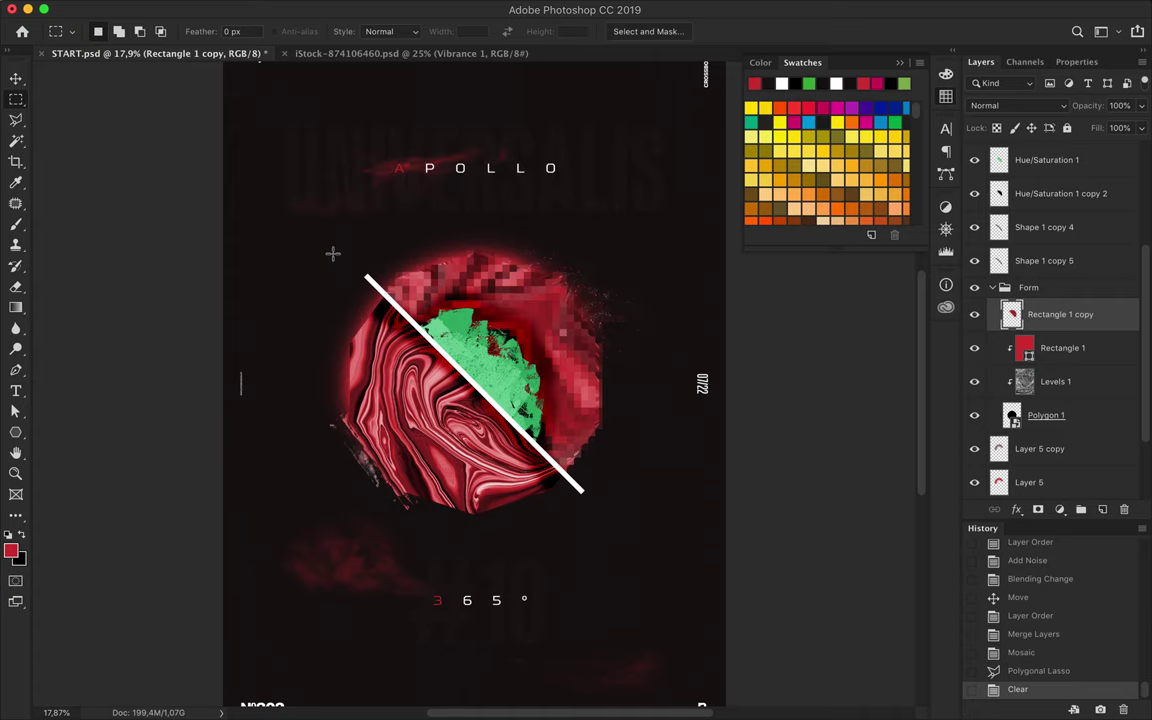
pyautogui.hotkey('ctrl', '0')
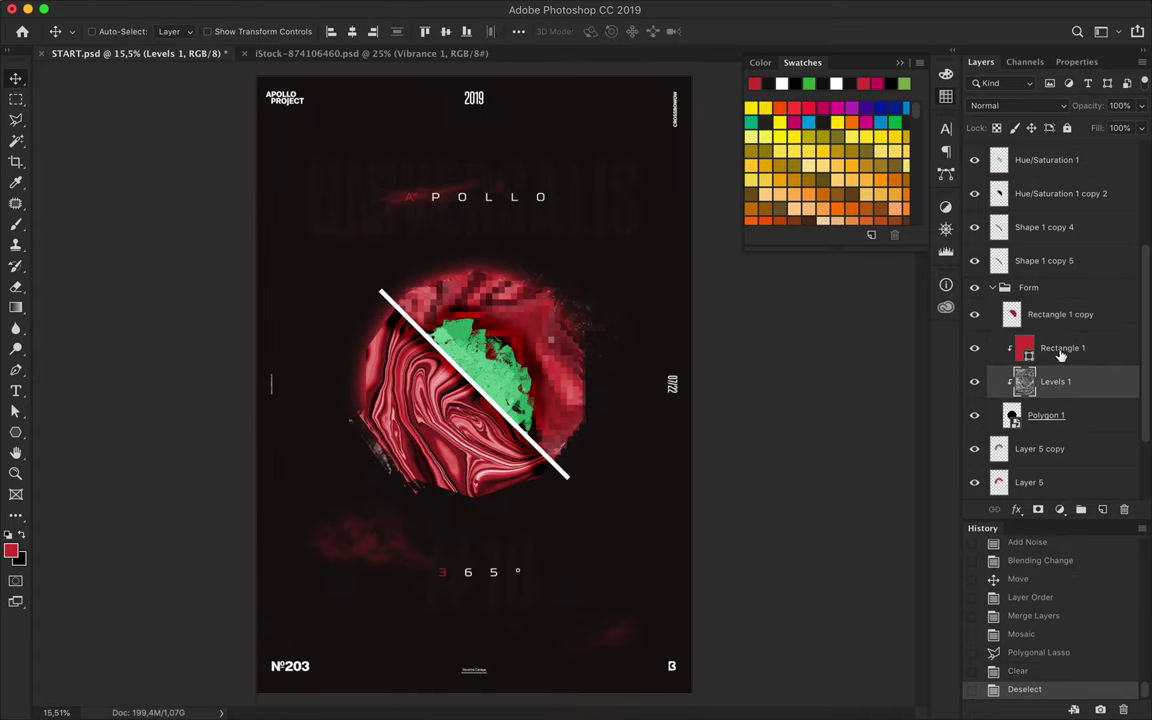
# Step: Place copies of the marble texture layers above the Form group
pyautogui.moveTo(1060, 362); pyautogui.dragTo(978, 330)
pyautogui.hotkey('ctrl', 'z')
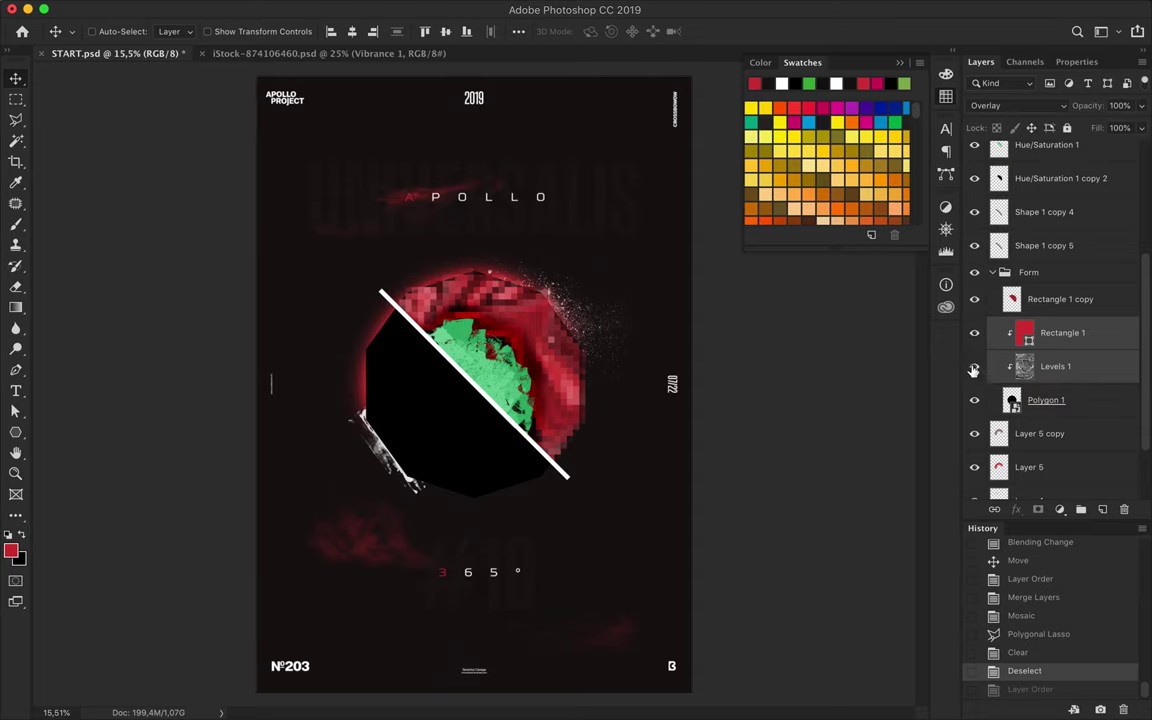
pyautogui.moveTo(1060, 366); pyautogui.dragTo(1043, 268)
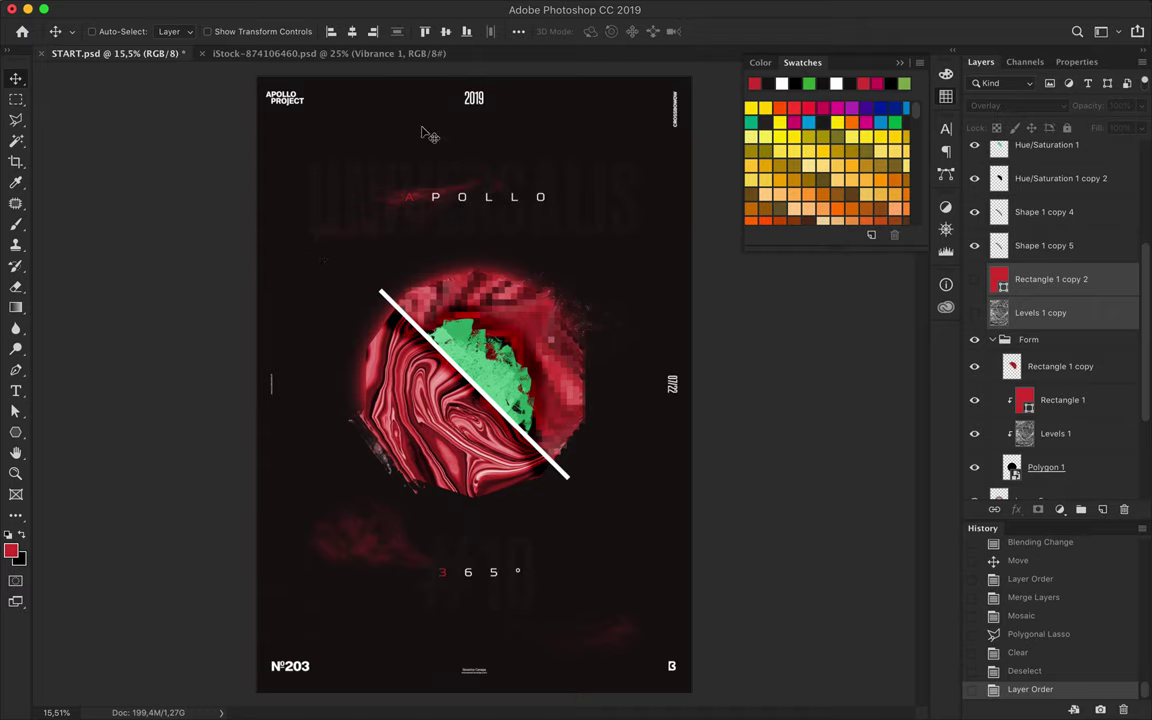
# Step: Draw a red rectangle bar at the poster's left edge
pyautogui.press('u')
pyautogui.hotkey('shift', 'u')
pyautogui.moveTo(252, 121)
pyautogui.mouseDown()
pyautogui.moveTo(288, 162)
pyautogui.moveTo(282, 198)
pyautogui.mouseUp()
pyautogui.hotkey('ctrl', 'z')
pyautogui.hotkey('shift', 'u')
pyautogui.press('v')
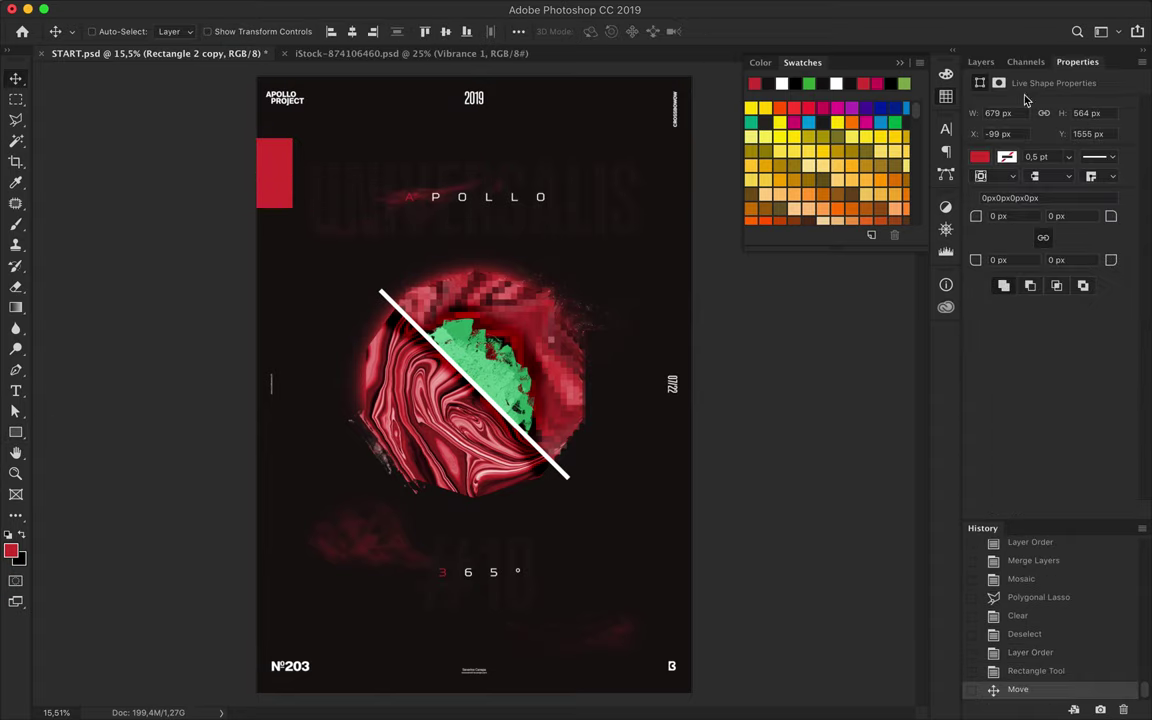
# Step: Copy the red bars to the right edge, lower them slightly, and stack them below the marble texture
pyautogui.keyDown('shift'); pyautogui.click(1047, 313); pyautogui.keyUp('shift')
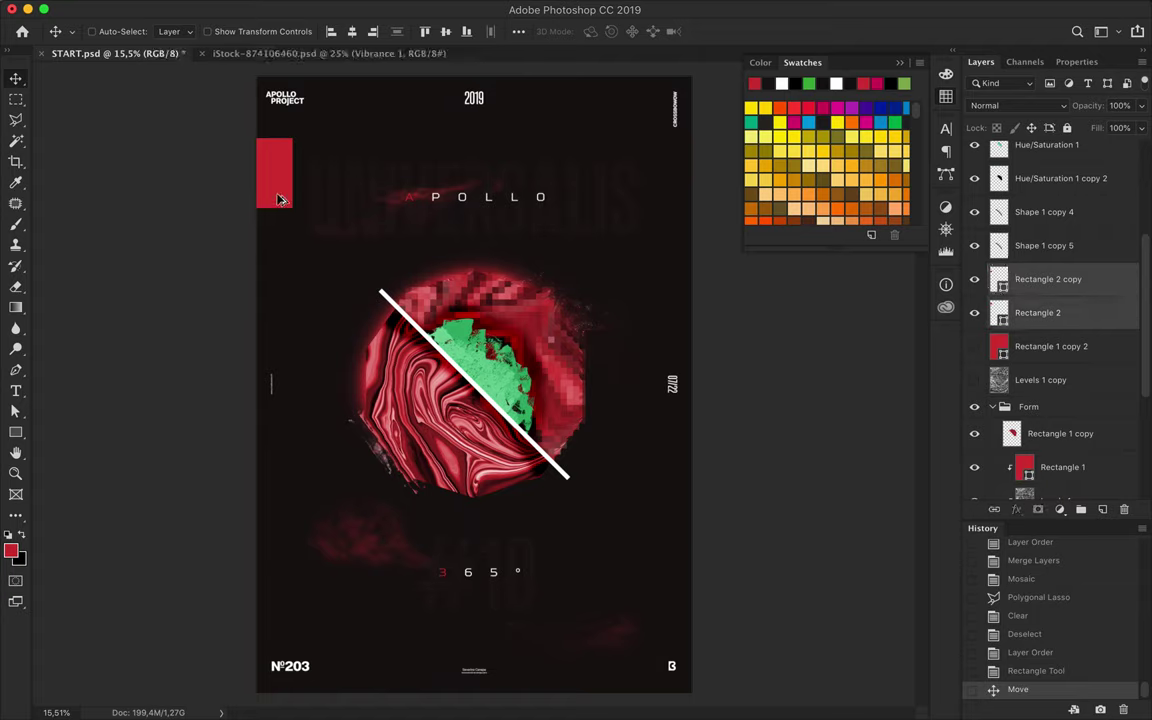
pyautogui.keyDown('alt'); pyautogui.moveTo(283, 190); pyautogui.dragTo(677, 181); pyautogui.keyUp('alt')
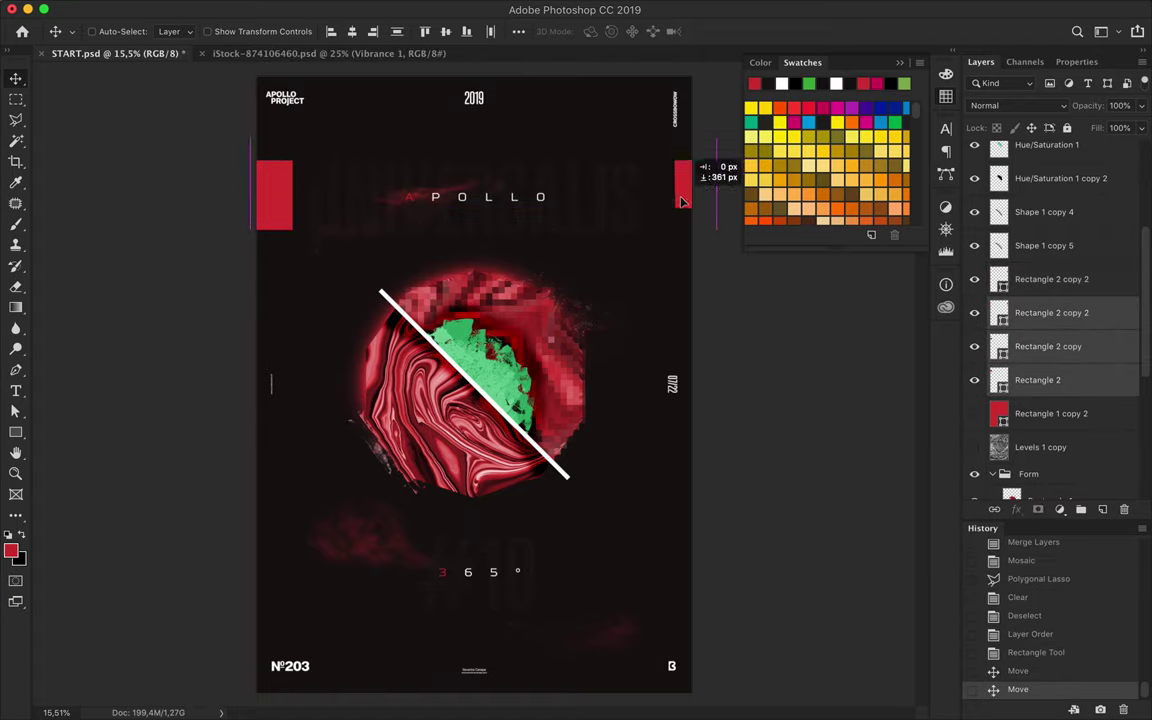
pyautogui.moveTo(677, 181); pyautogui.dragTo(683, 213)
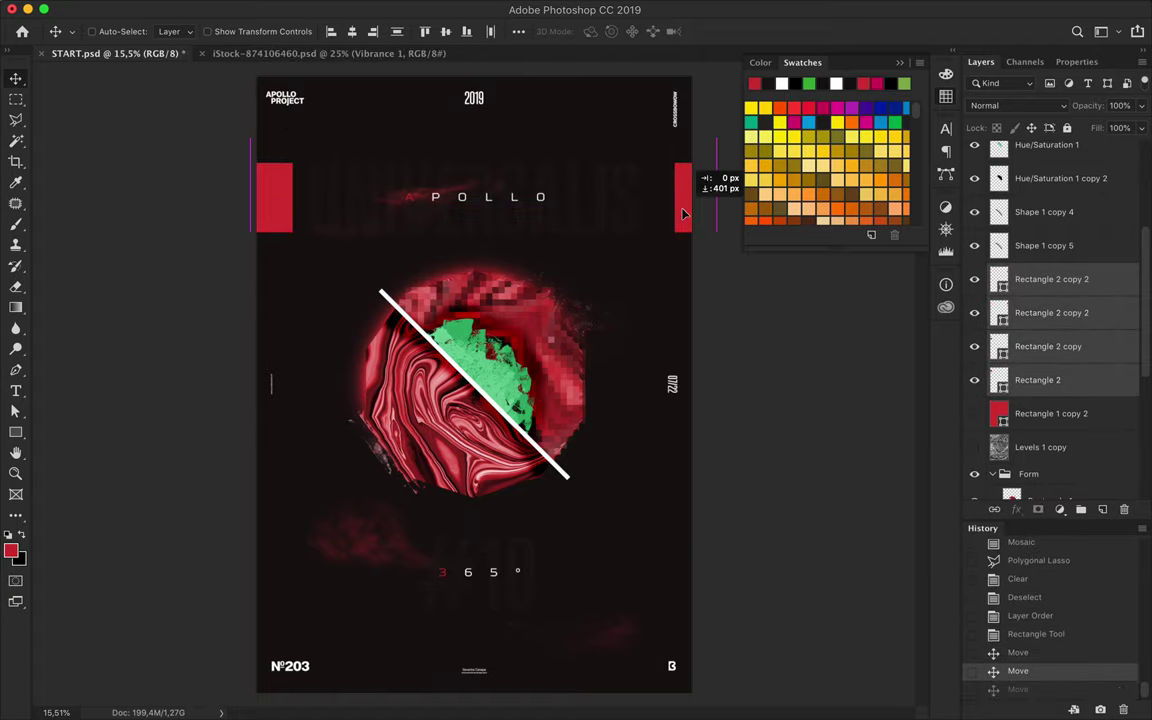
pyautogui.click(1059, 350)
pyautogui.keyDown('shift'); pyautogui.click(1045, 318); pyautogui.keyUp('shift')
pyautogui.moveTo(1045, 318); pyautogui.dragTo(1031, 410)
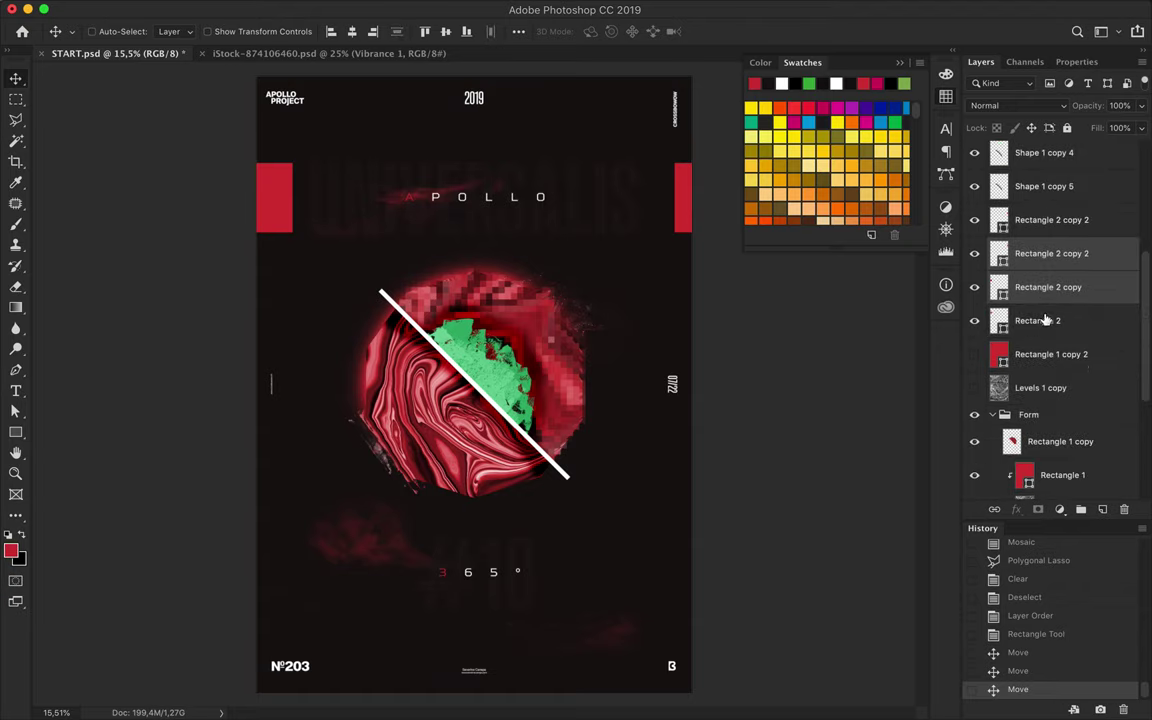
pyautogui.hotkey('ctrl', 'e')
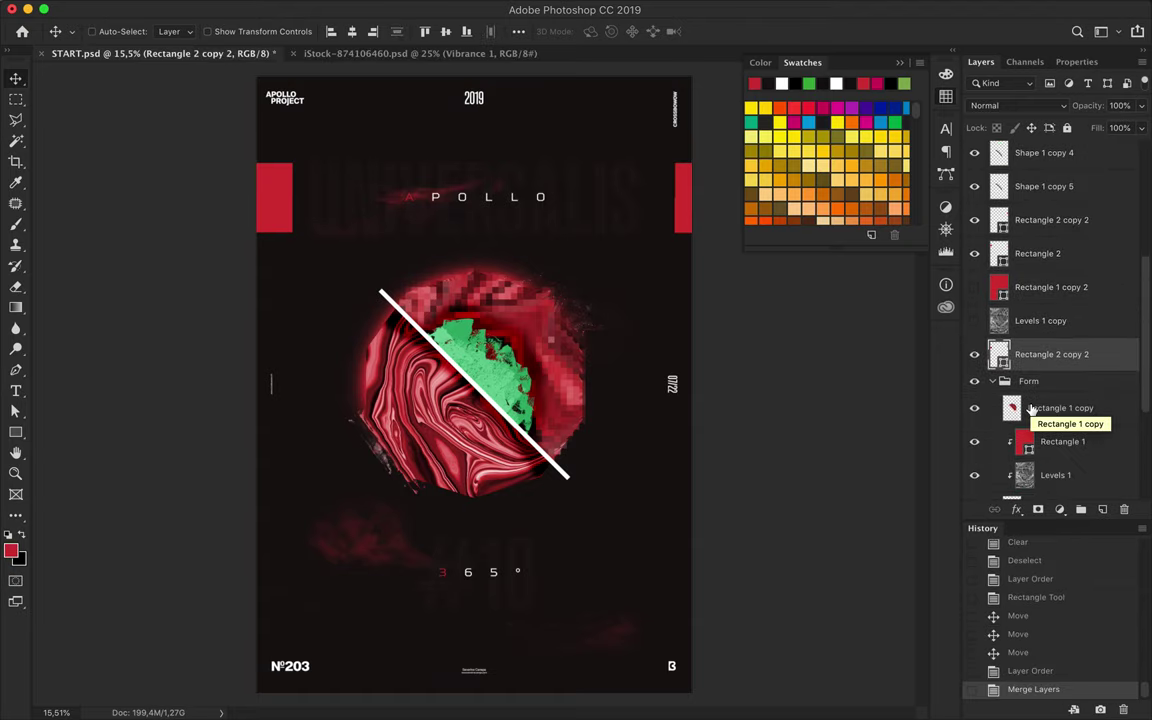
pyautogui.hotkey('ctrl', 'z')
pyautogui.hotkey('ctrl', 'z')
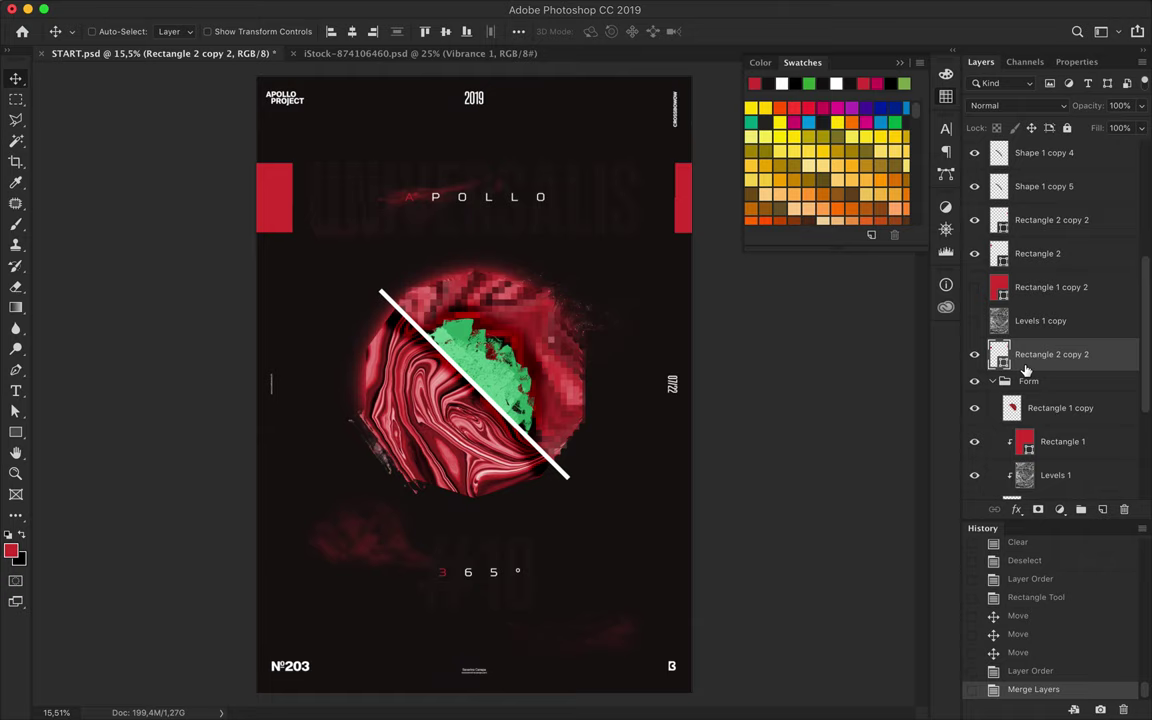
# Step: Clip the red fill and marble texture layers into the bars below
pyautogui.keyDown('alt'); pyautogui.click(975, 303); pyautogui.keyUp('alt')
pyautogui.keyDown('alt'); pyautogui.click(975, 337); pyautogui.keyUp('alt')
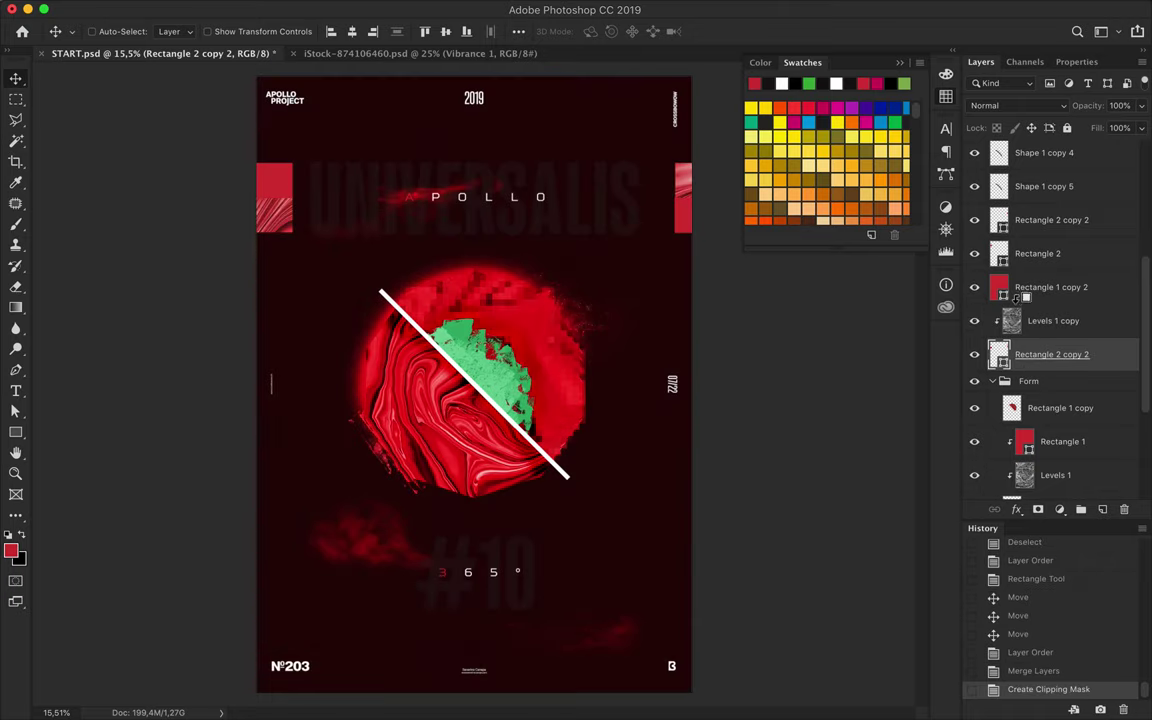
pyautogui.scroll(1, 612, 135)
pyautogui.scroll(5, 609, 134)
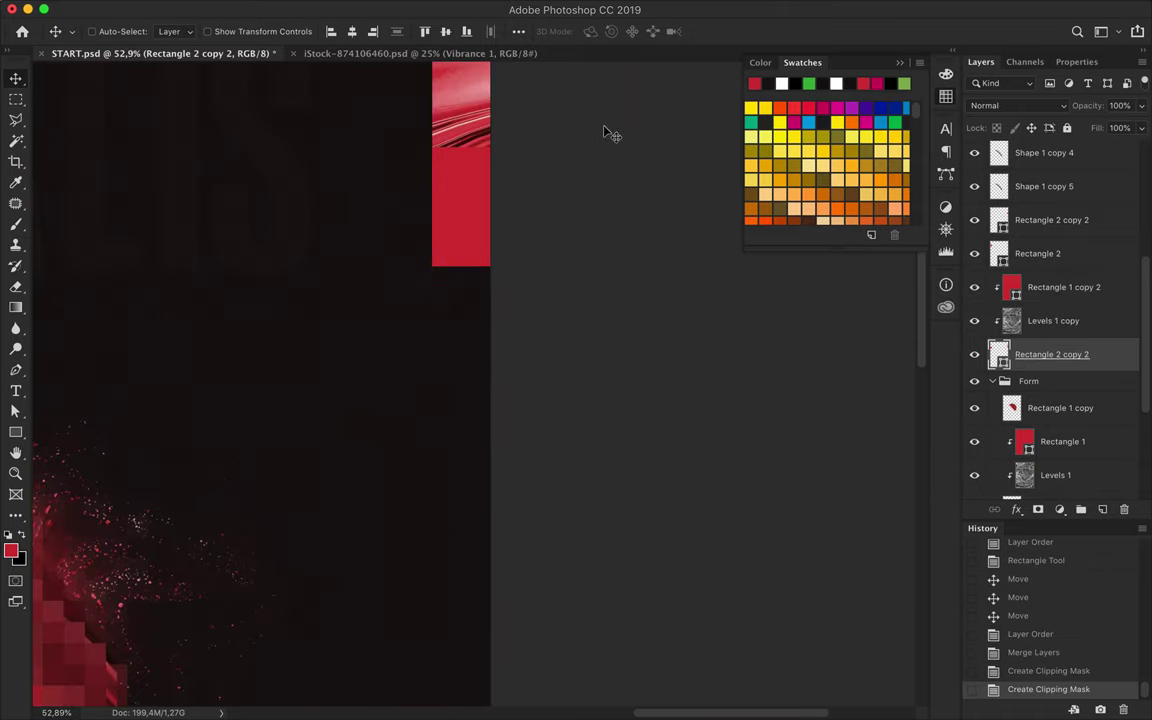
pyautogui.scroll(-6, 609, 134)
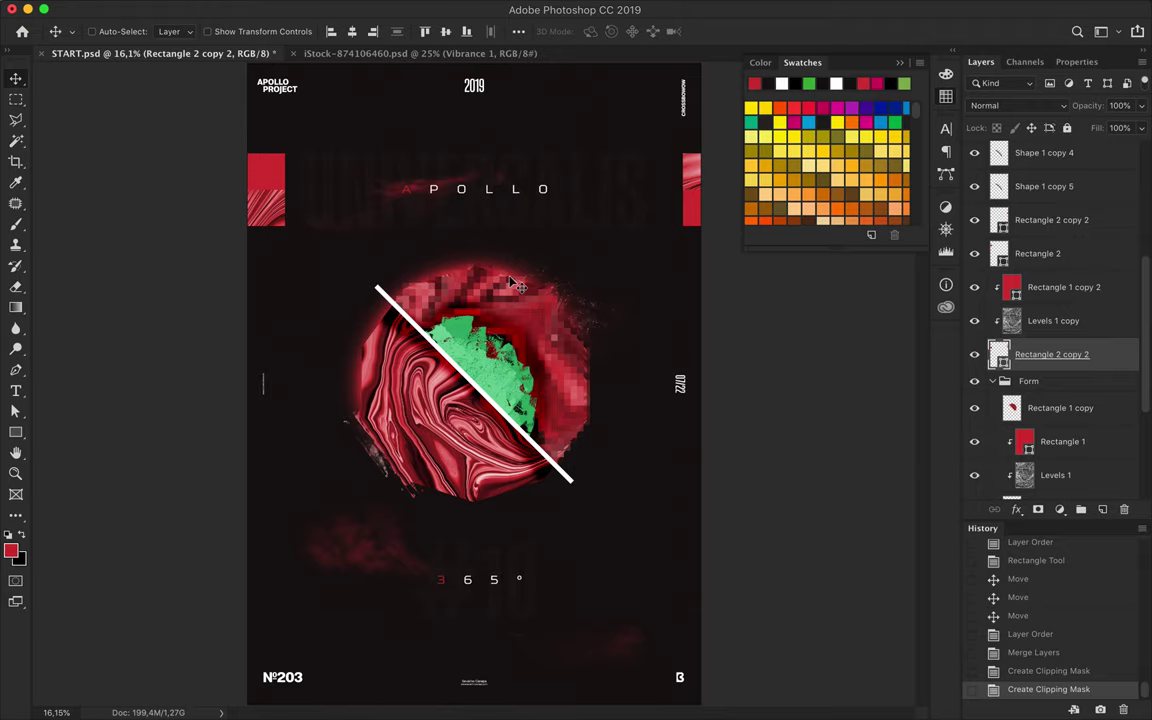
pyautogui.scroll(-2, 512, 284)
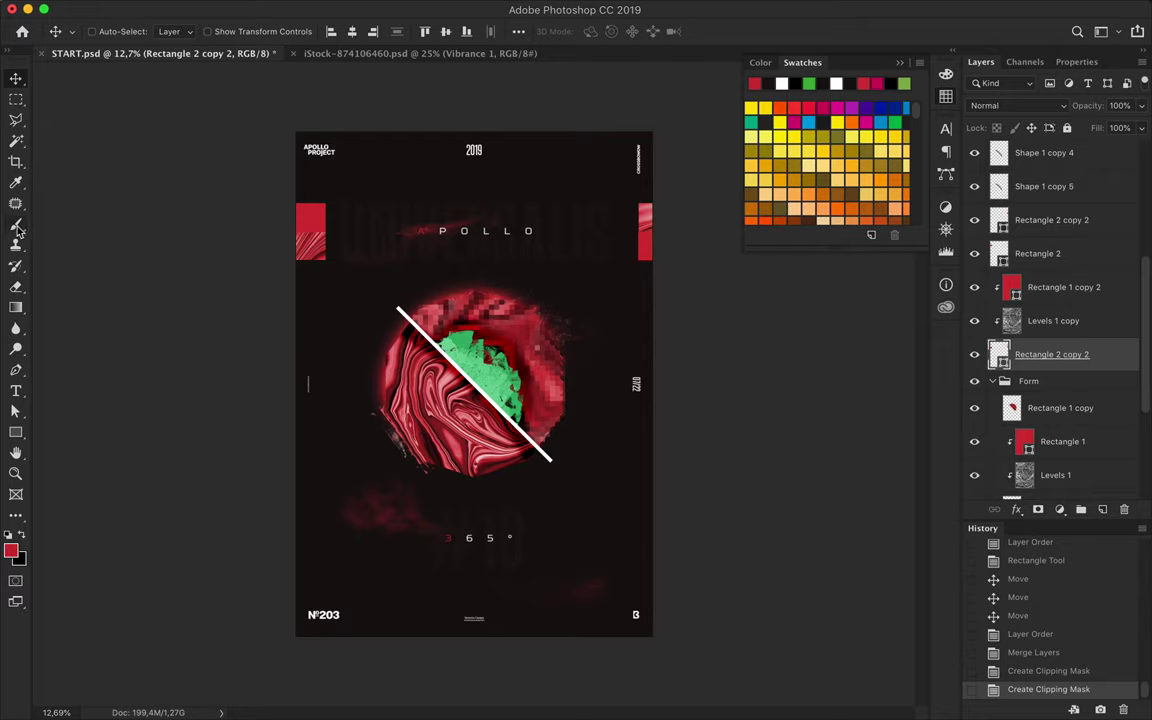
# Step: Draw a small polygon below the octagon's lower right
pyautogui.click(16, 432)
pyautogui.click(100, 478)
pyautogui.moveTo(600, 509); pyautogui.dragTo(607, 484)
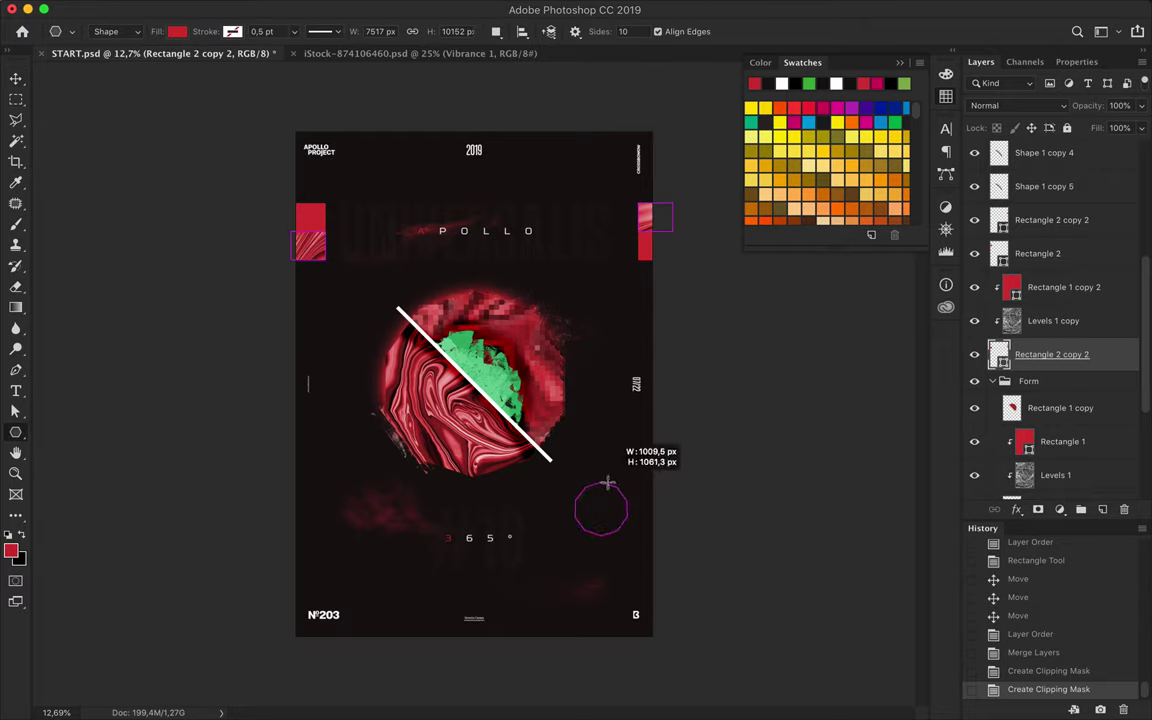
# Step: Move the new polygon layer below the bar layers and convert the selection to a smart object
pyautogui.press('v')
pyautogui.moveTo(1067, 368); pyautogui.dragTo(1059, 400)
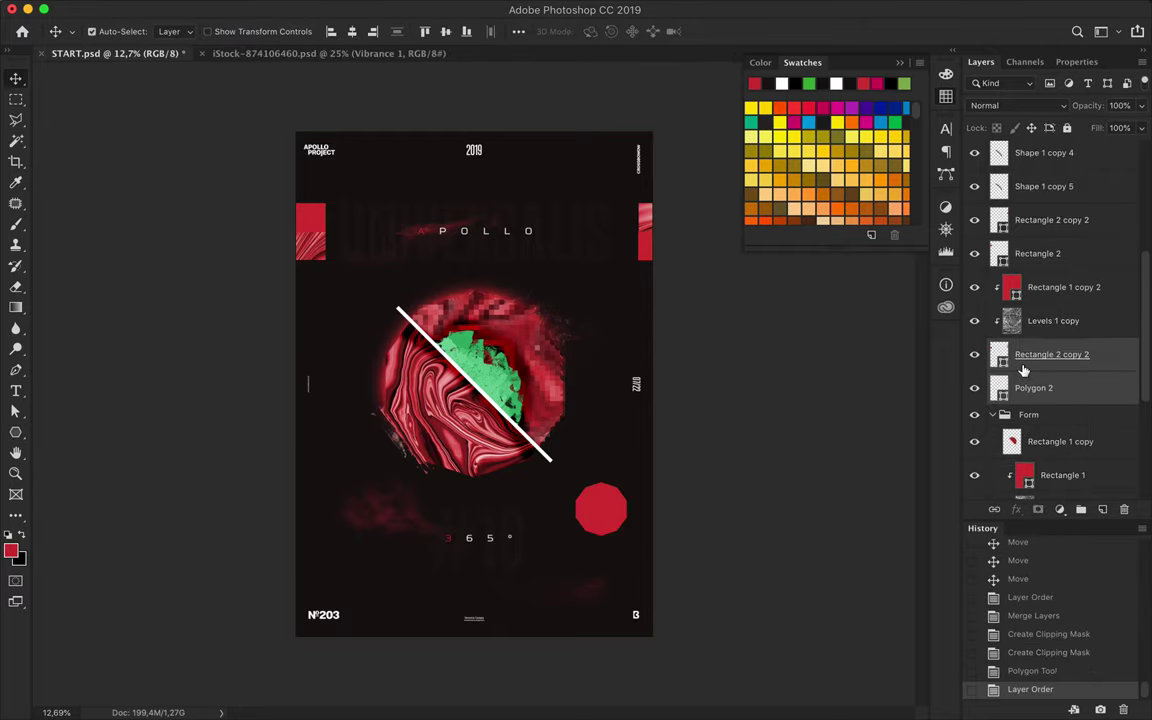
pyautogui.rightClick(1039, 370)
pyautogui.click(915, 238)
# Step: Alt-drag a copy of the 365° text up and left beside the octagon
pyautogui.scroll(2, 465, 294)
pyautogui.scroll(2, 465, 294)
pyautogui.scroll(2, 522, 343)
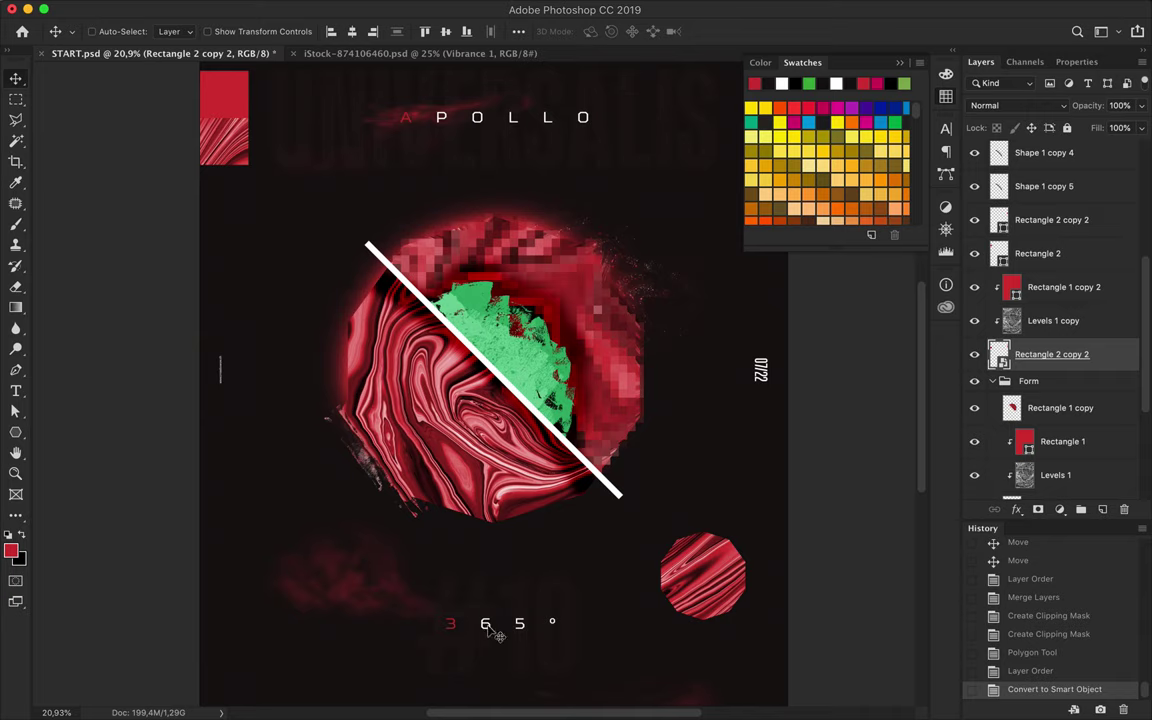
pyautogui.moveTo(486, 625); pyautogui.dragTo(320, 263)
# Step: Retype the copied text as R E D on separate lines
pyautogui.press('t')
pyautogui.click(308, 263)
pyautogui.hotkey('ctrl', 'a')
pyautogui.write('RE')
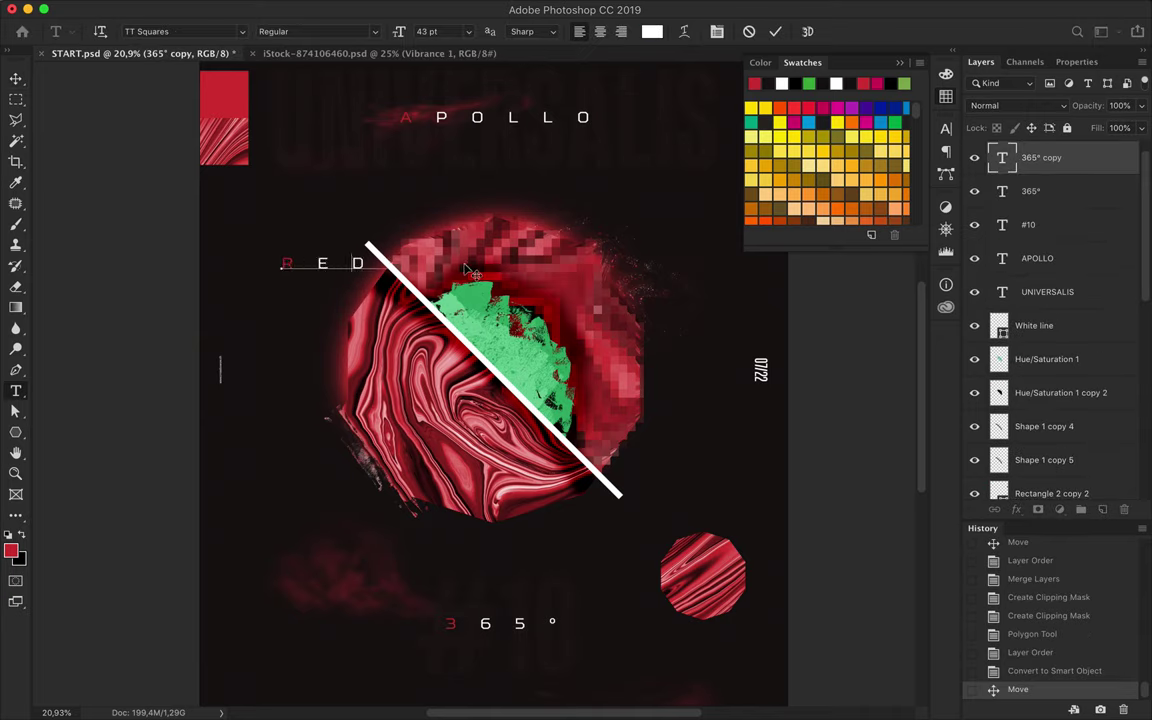
pyautogui.hotkey('ctrl', 'Return')
pyautogui.press('v')
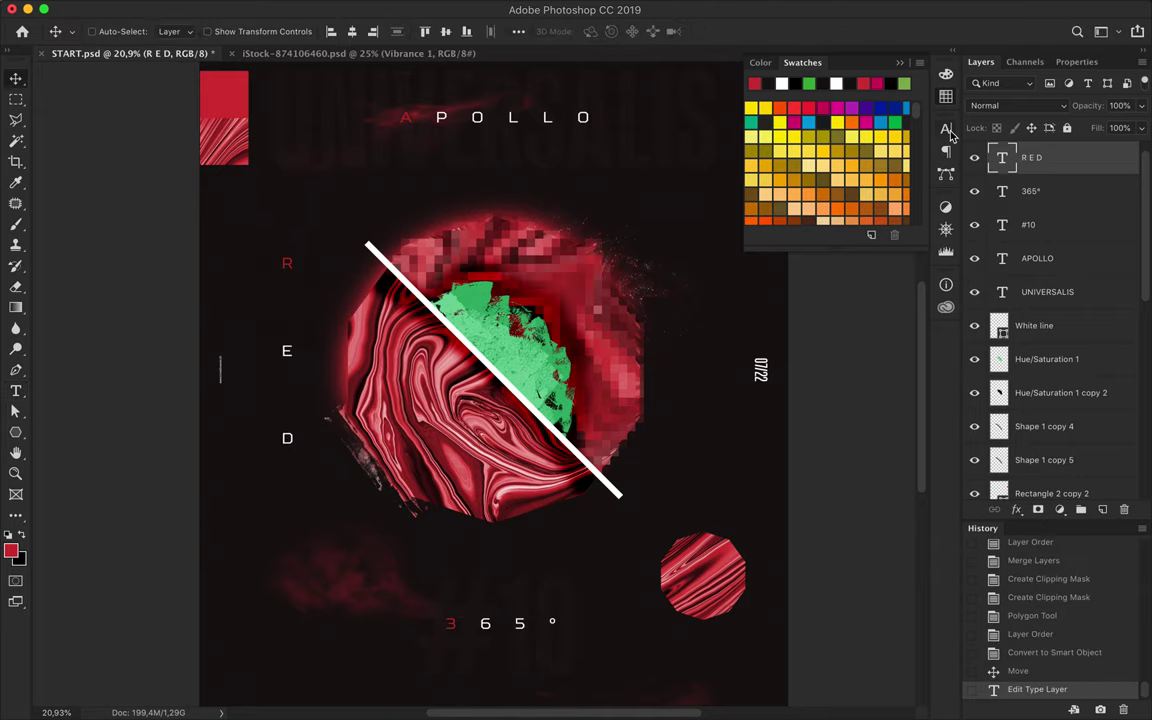
# Step: Change R E D's font size, set tracking to 1000, and nudge it slightly down
pyautogui.click(790, 163)
pyautogui.write('33')
pyautogui.press('Return')
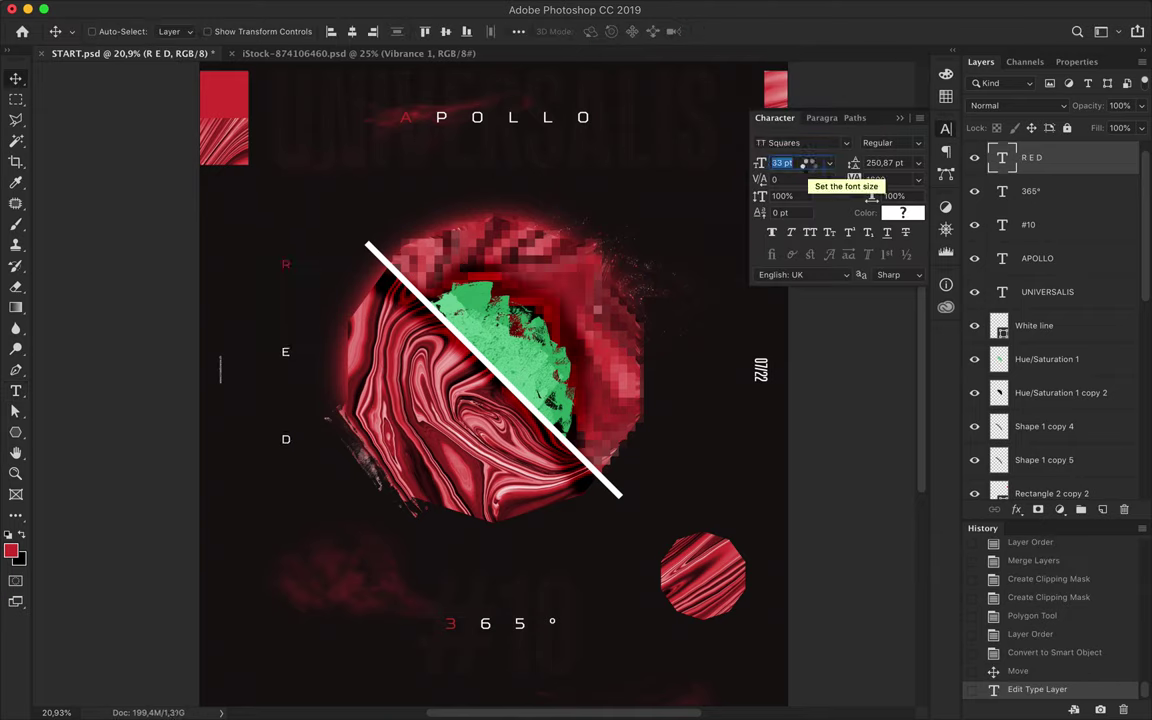
pyautogui.write('31')
pyautogui.click(876, 179)
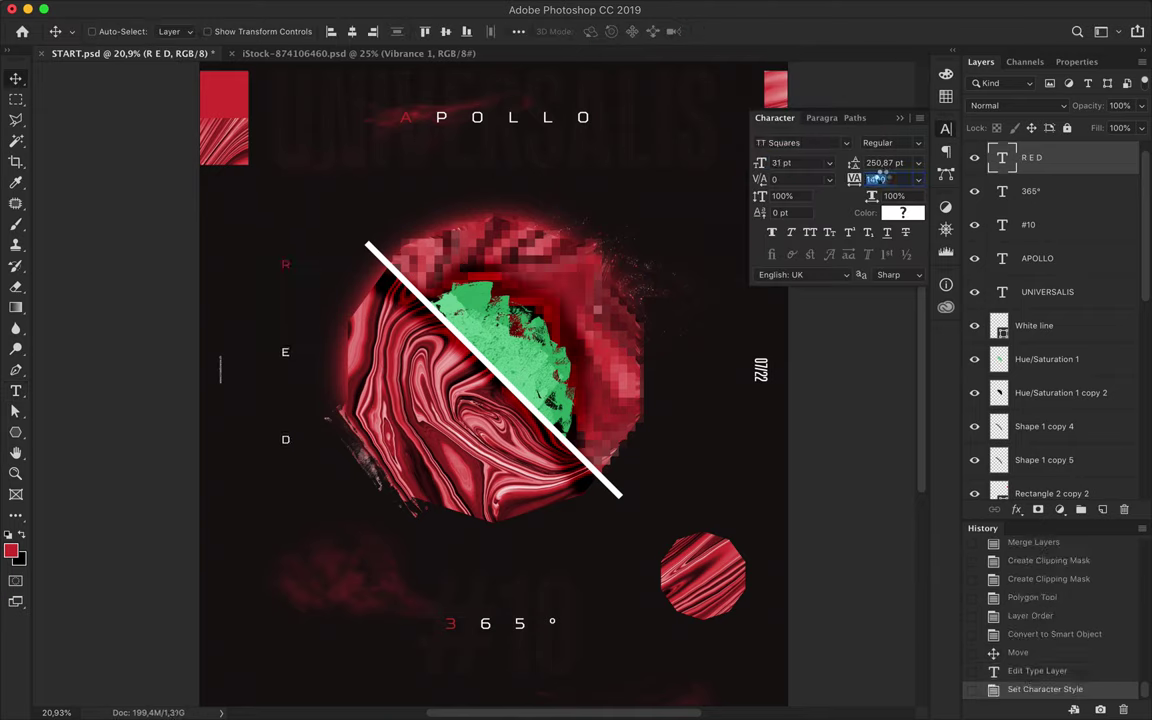
pyautogui.hotkey('shift', 'Tab')
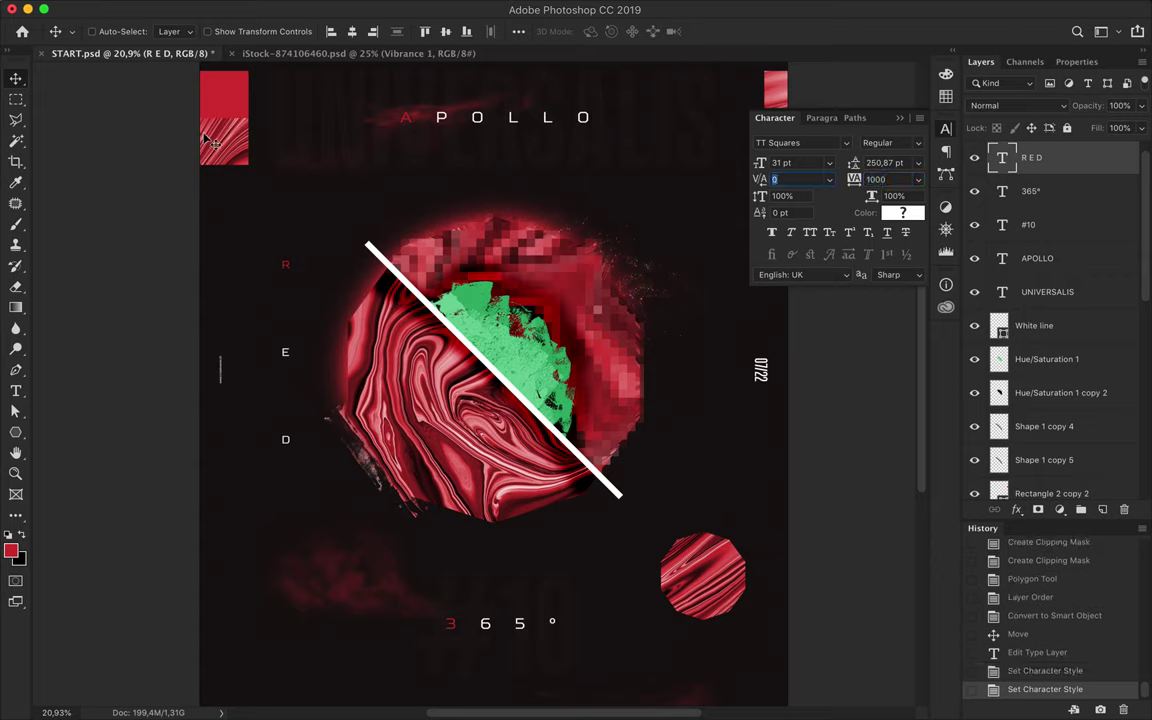
pyautogui.write('1')
pyautogui.press('Return')
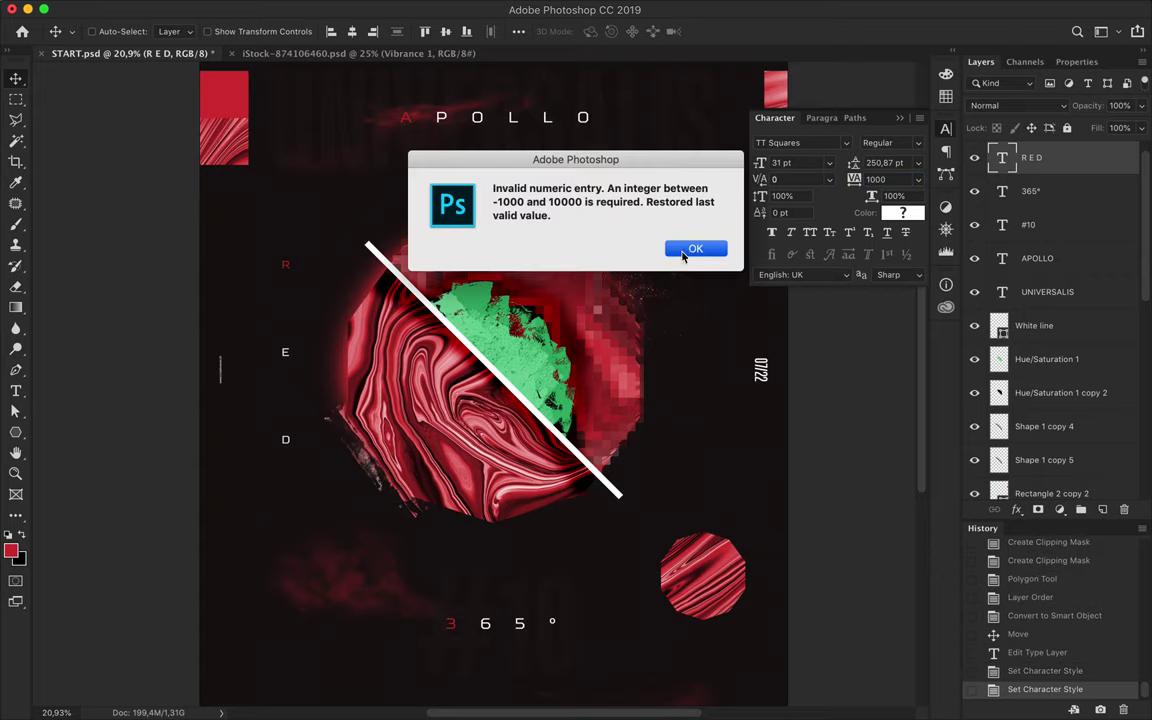
pyautogui.press('Return')
pyautogui.moveTo(286, 270); pyautogui.dragTo(286, 283)
# Step: Tighten R E D's leading to 170,87 pt
pyautogui.click(898, 163)
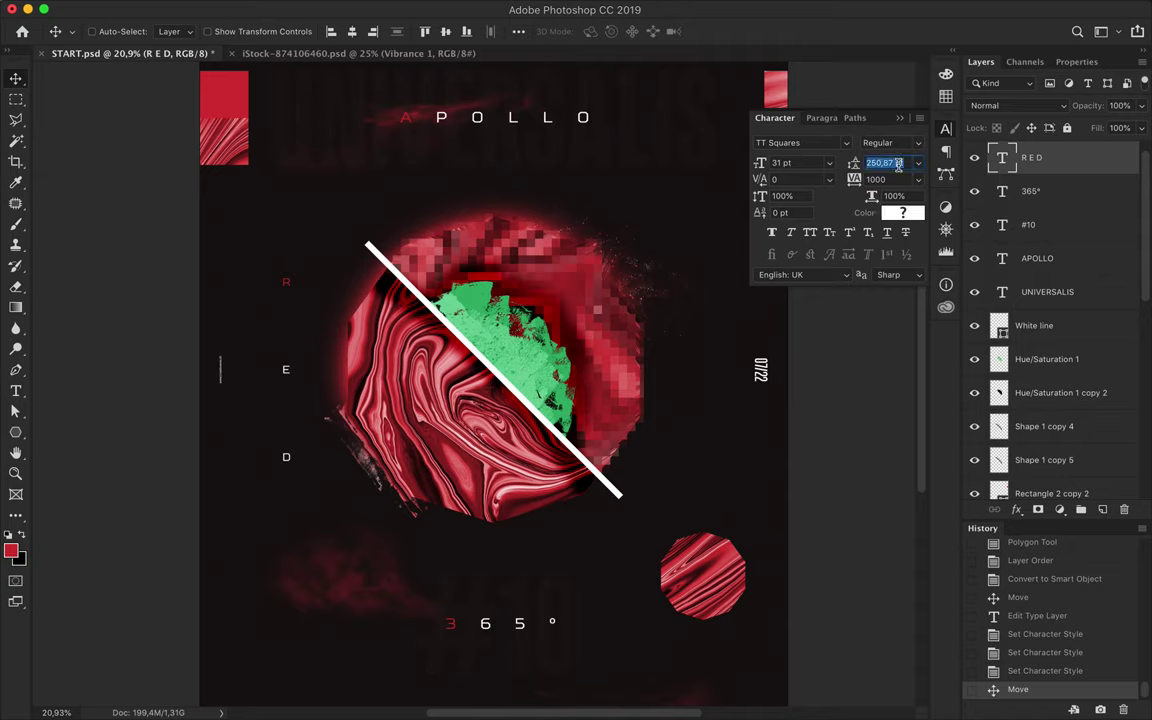
pyautogui.hotkey('shift', 'Down')
pyautogui.hotkey('shift', 'Down')
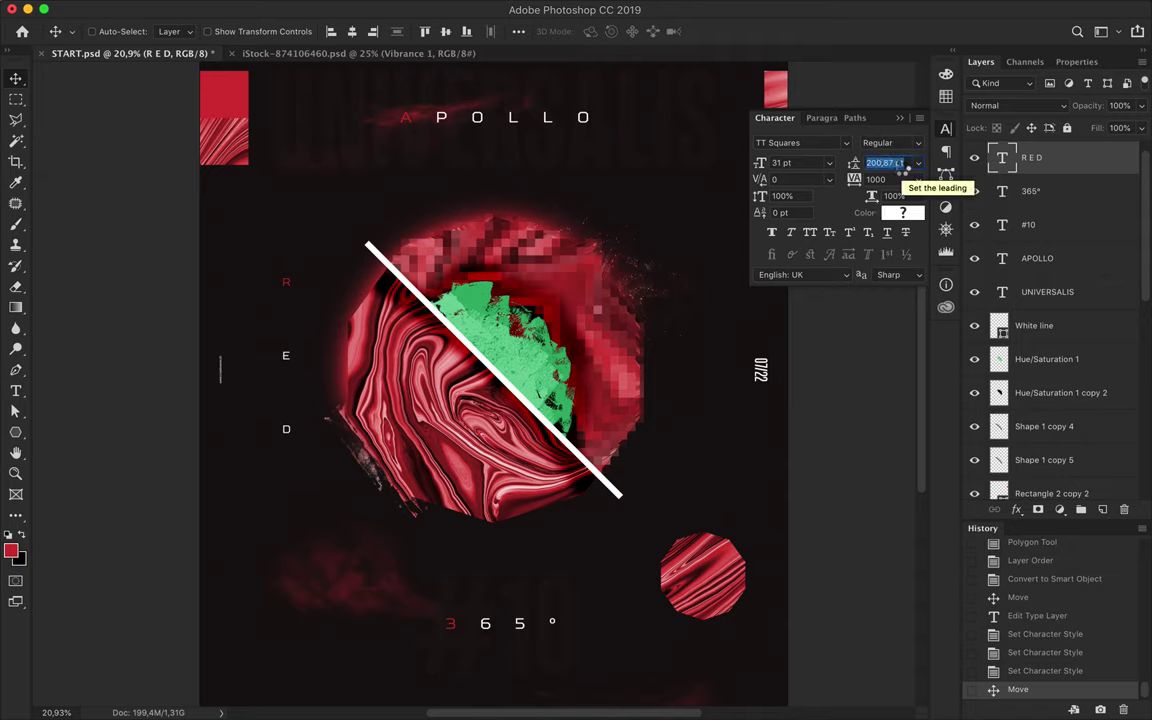
pyautogui.hotkey('shift', 'Down')
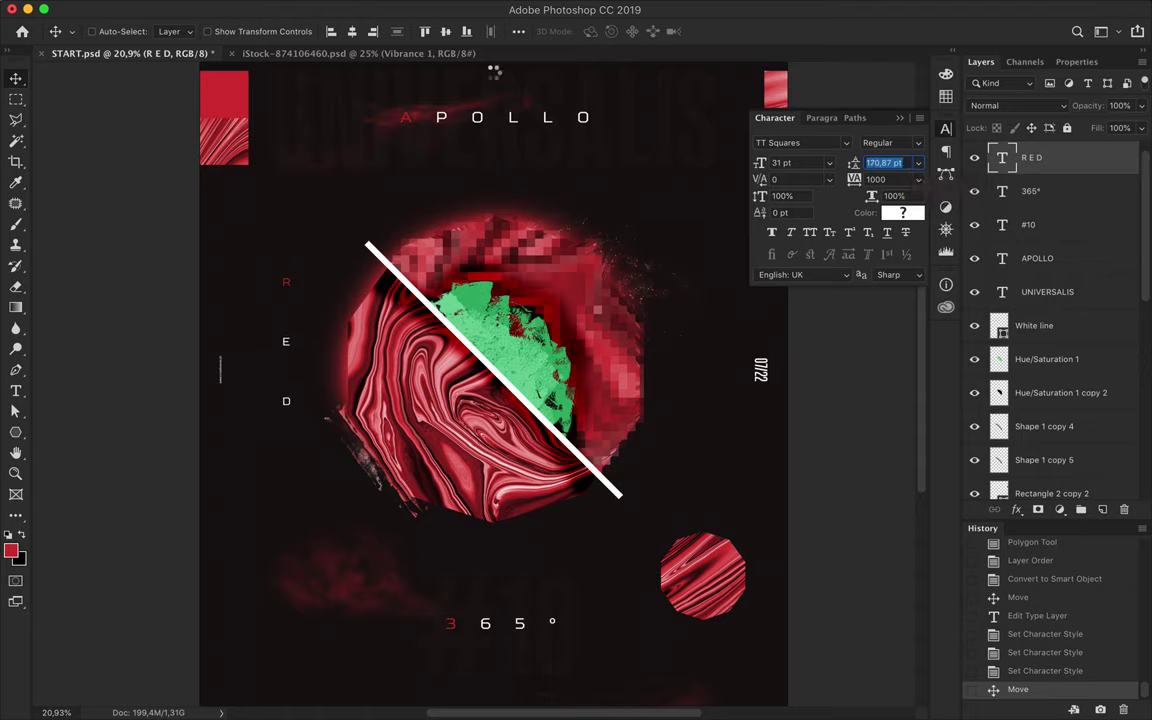
pyautogui.click(820, 118)
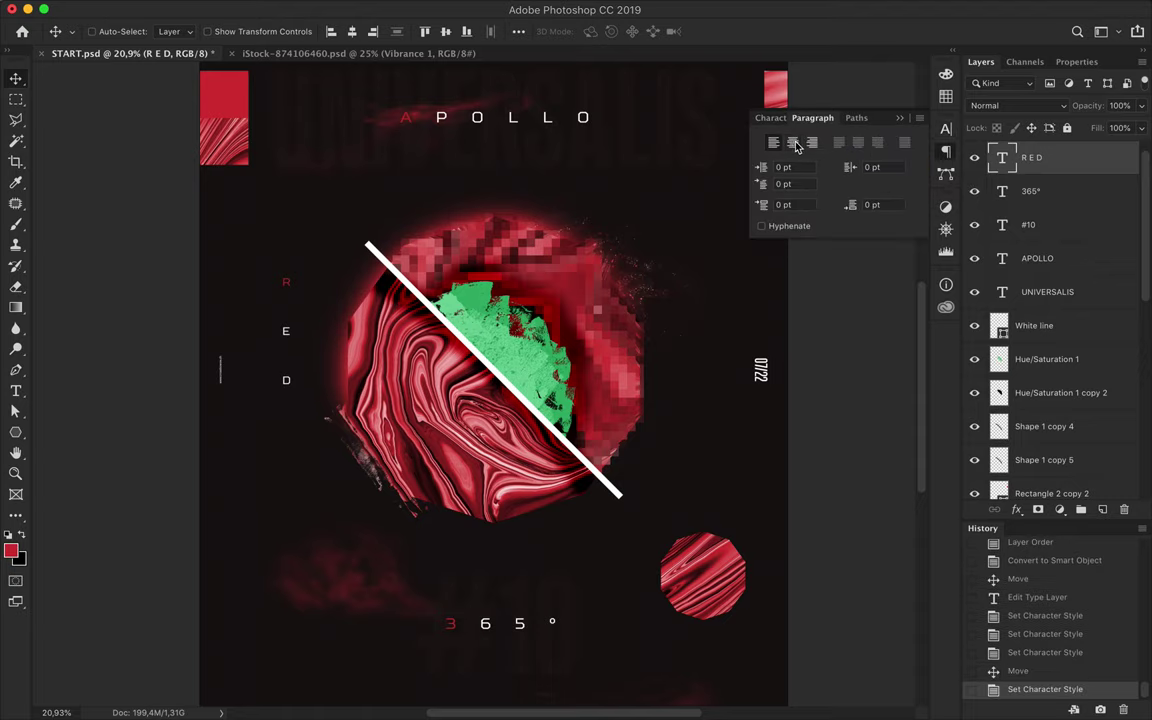
# Step: Duplicate R E D to the octagon's right side and retype the copy as FLUID
pyautogui.moveTo(286, 332)
pyautogui.mouseDown()
pyautogui.moveTo(283, 370)
pyautogui.moveTo(708, 370)
pyautogui.mouseUp()
pyautogui.click(446, 32)
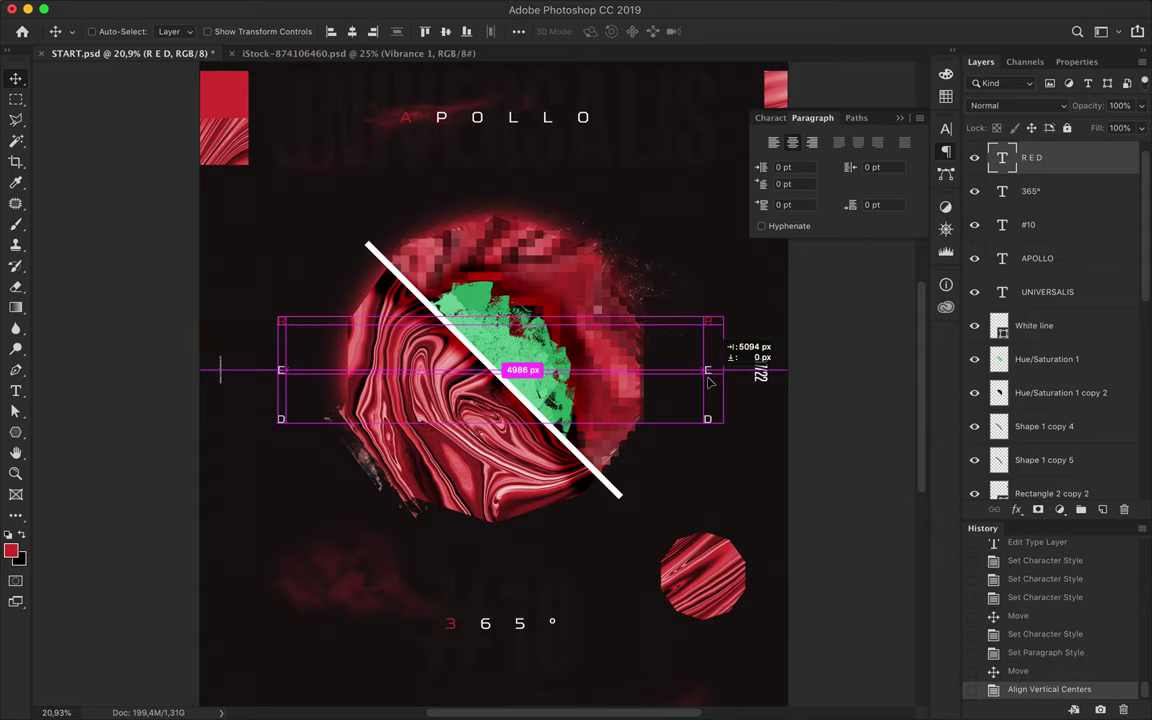
pyautogui.doubleClick(708, 320)
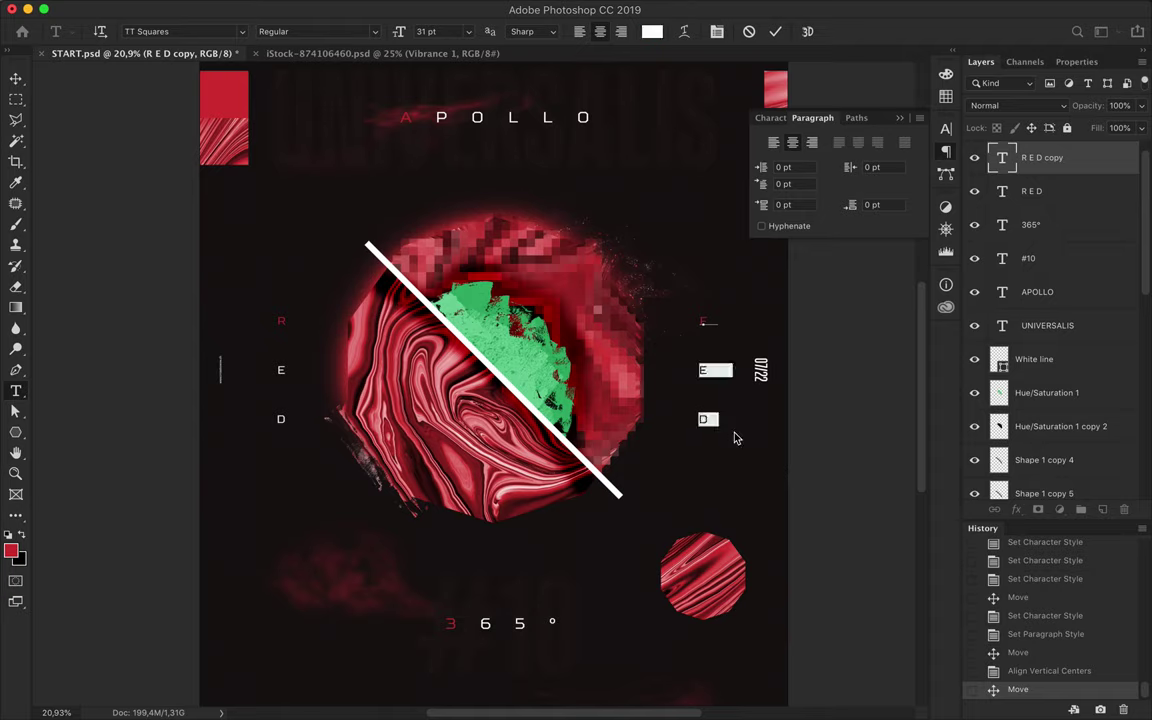
pyautogui.write('LUI')
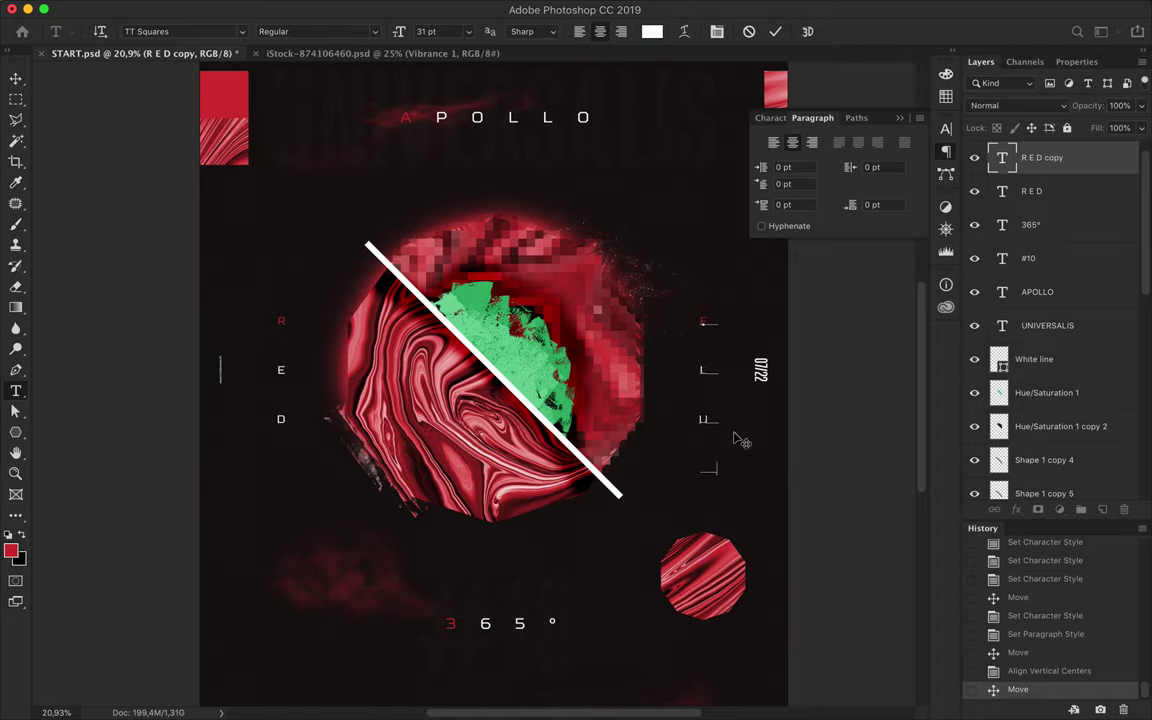
pyautogui.hotkey('ctrl', 'Return')
pyautogui.press('v')
# Step: Group R E D and FLUID, aligned vertically, and centre the group horizontally on the poster
pyautogui.keyDown('shift'); pyautogui.click(1031, 191); pyautogui.keyUp('shift')
pyautogui.click(446, 31)
pyautogui.click(1081, 510)
pyautogui.click(352, 32)
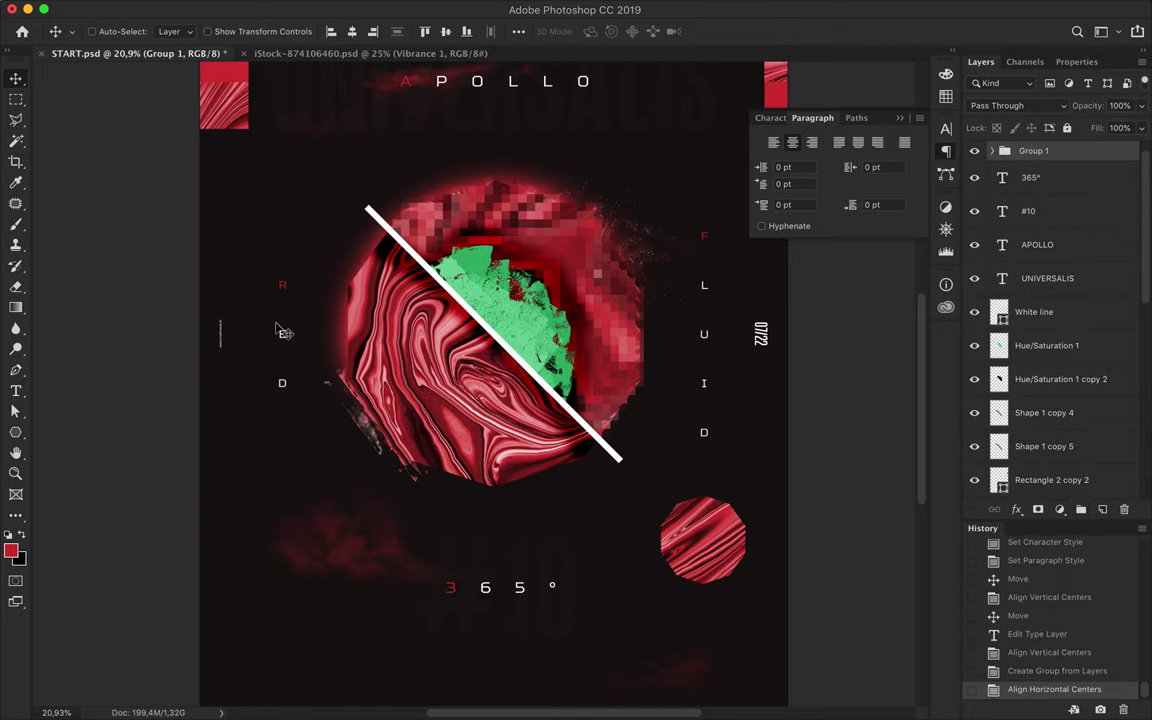
pyautogui.scroll(5, 280, 332)
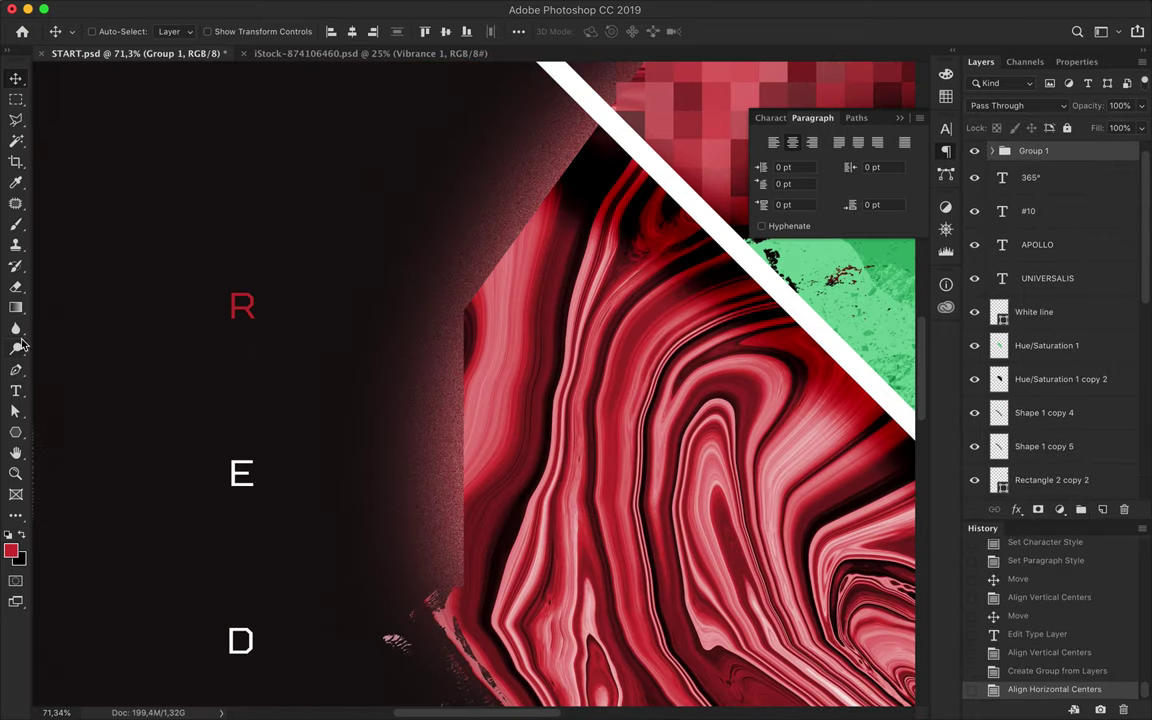
# Step: Draw a ten-sided polygon ring around the red R with no fill and a 3,5 pt stroke
pyautogui.click(15, 432)
pyautogui.click(177, 31)
pyautogui.click(163, 63)
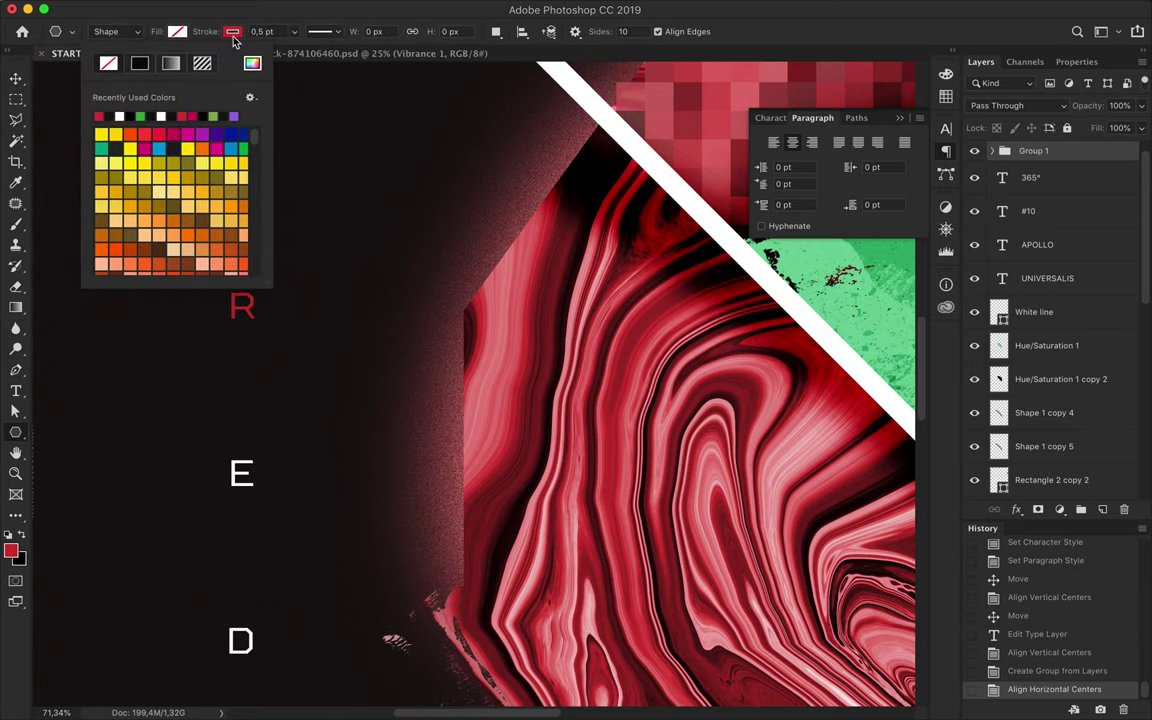
pyautogui.click(262, 31)
pyautogui.write('3,5')
pyautogui.press('Return')
pyautogui.moveTo(241, 299); pyautogui.dragTo(246, 270)
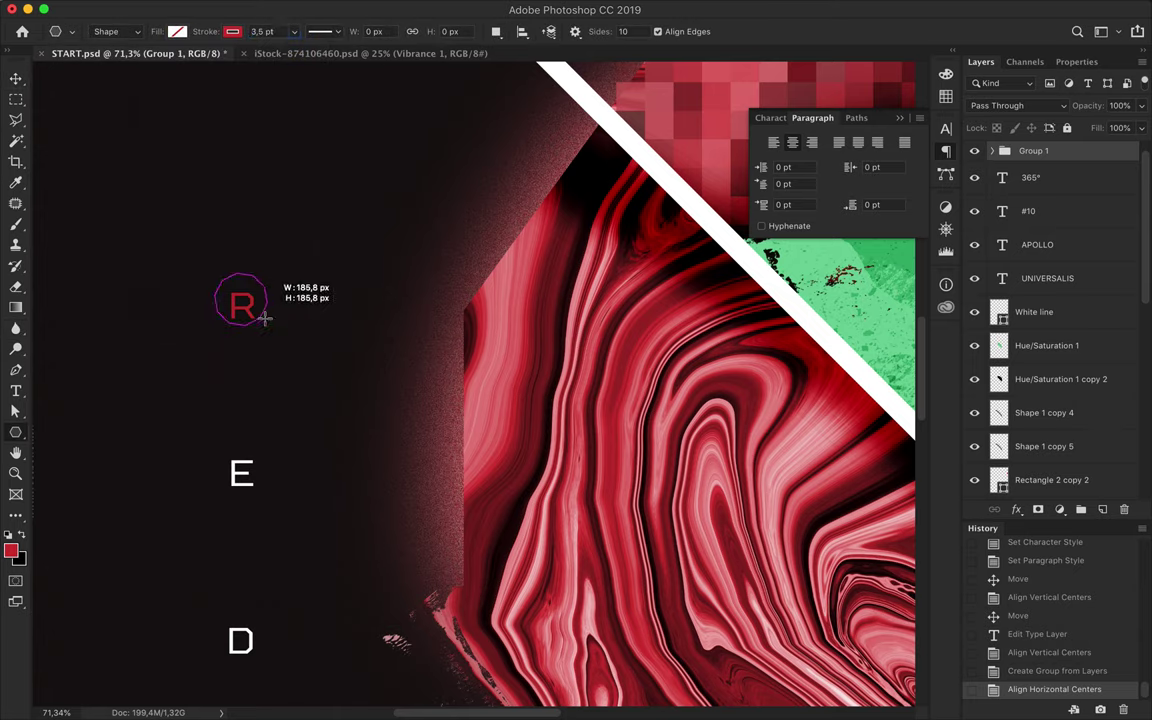
# Step: Centre the ring on the R and thin its outline to 3 pt
pyautogui.press('v')
pyautogui.moveTo(272, 292); pyautogui.dragTo(272, 298)
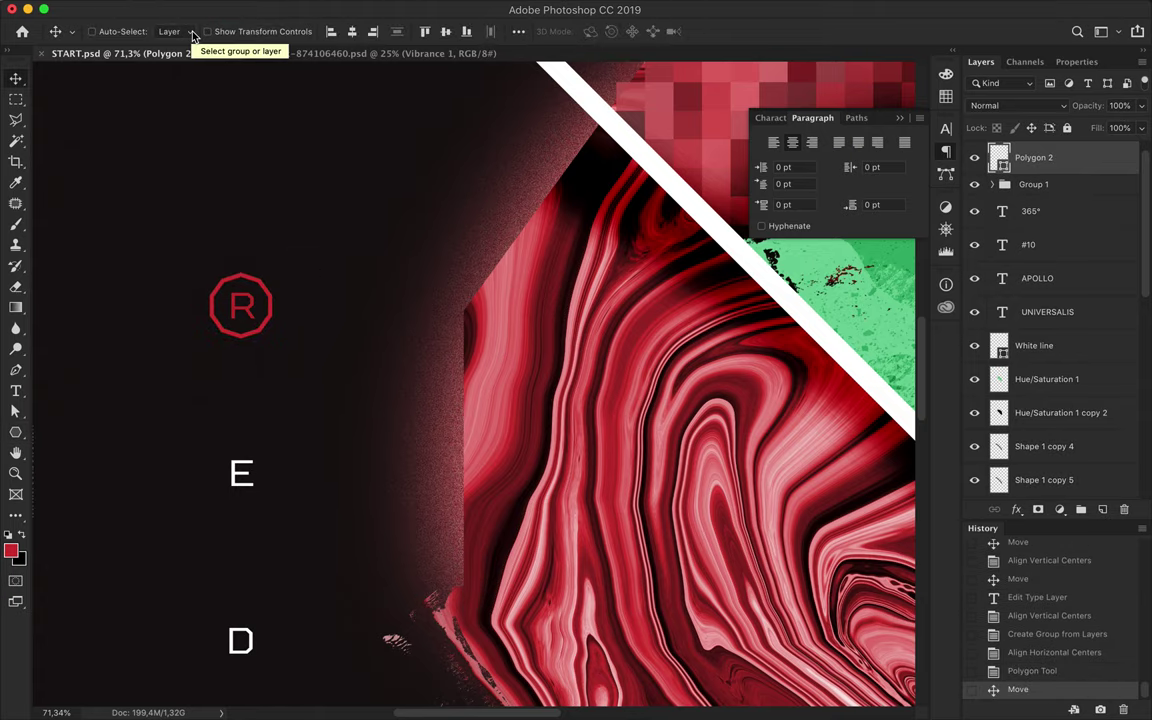
pyautogui.press('a')
pyautogui.moveTo(356, 31); pyautogui.dragTo(340, 224)
pyautogui.scroll(-2, 340, 224)
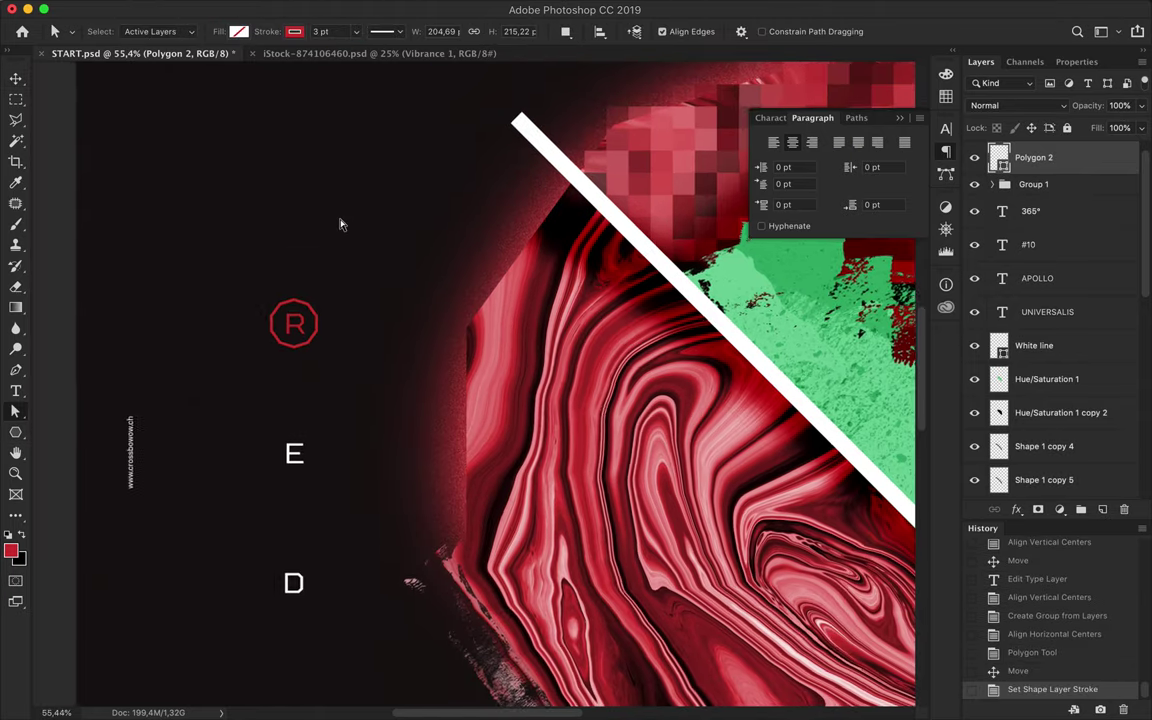
pyautogui.scroll(-5, 283, 270)
pyautogui.scroll(3, 262, 328)
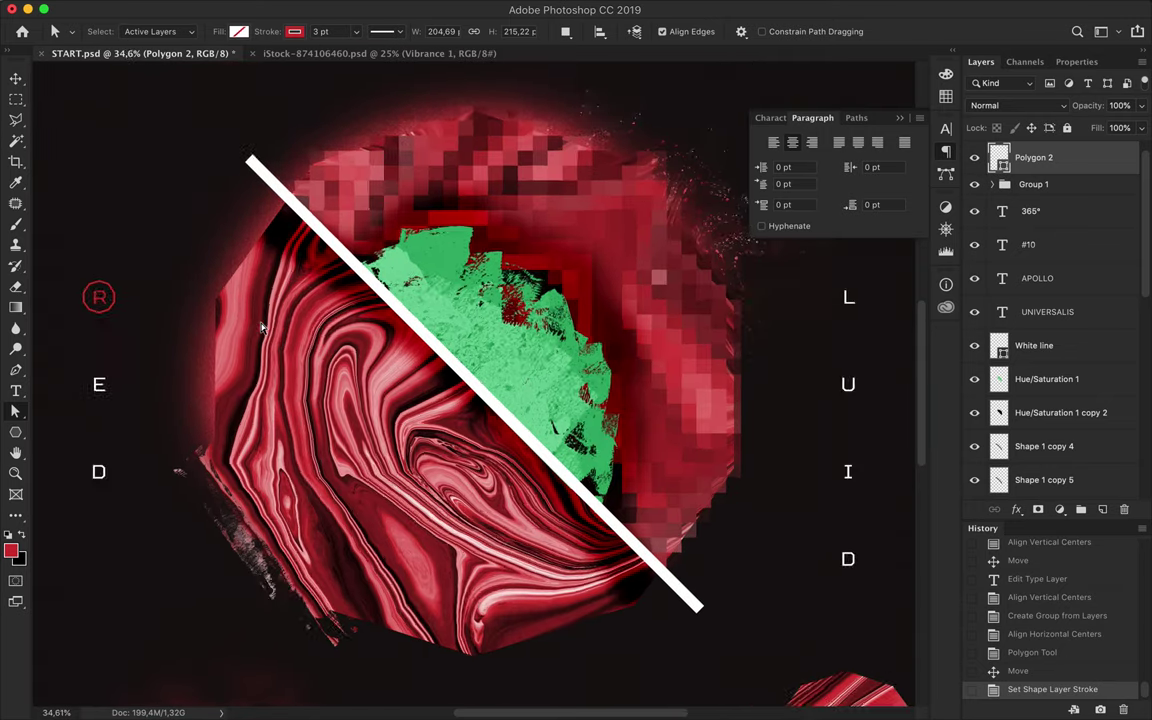
pyautogui.scroll(2, 262, 328)
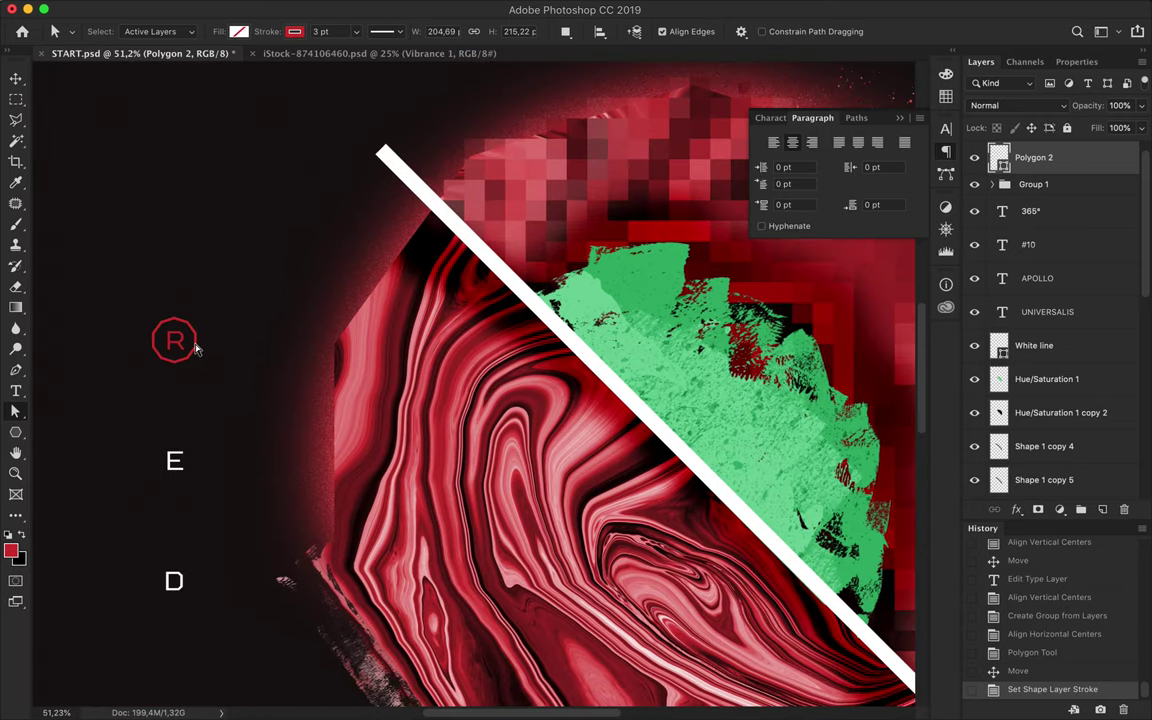
# Step: Drag a copy of the ring across the poster toward the F of FLUID
pyautogui.press('v')
pyautogui.moveTo(224, 312); pyautogui.dragTo(880, 278)
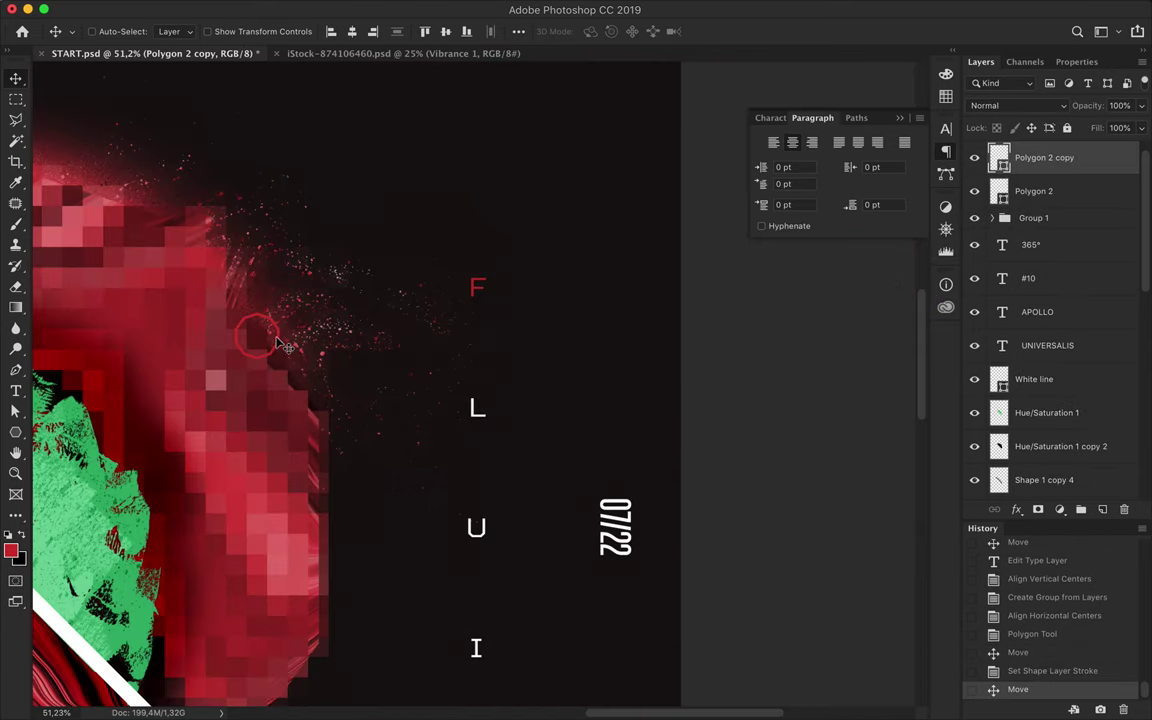
pyautogui.moveTo(880, 278); pyautogui.dragTo(501, 293)
pyautogui.scroll(-3, 508, 348)
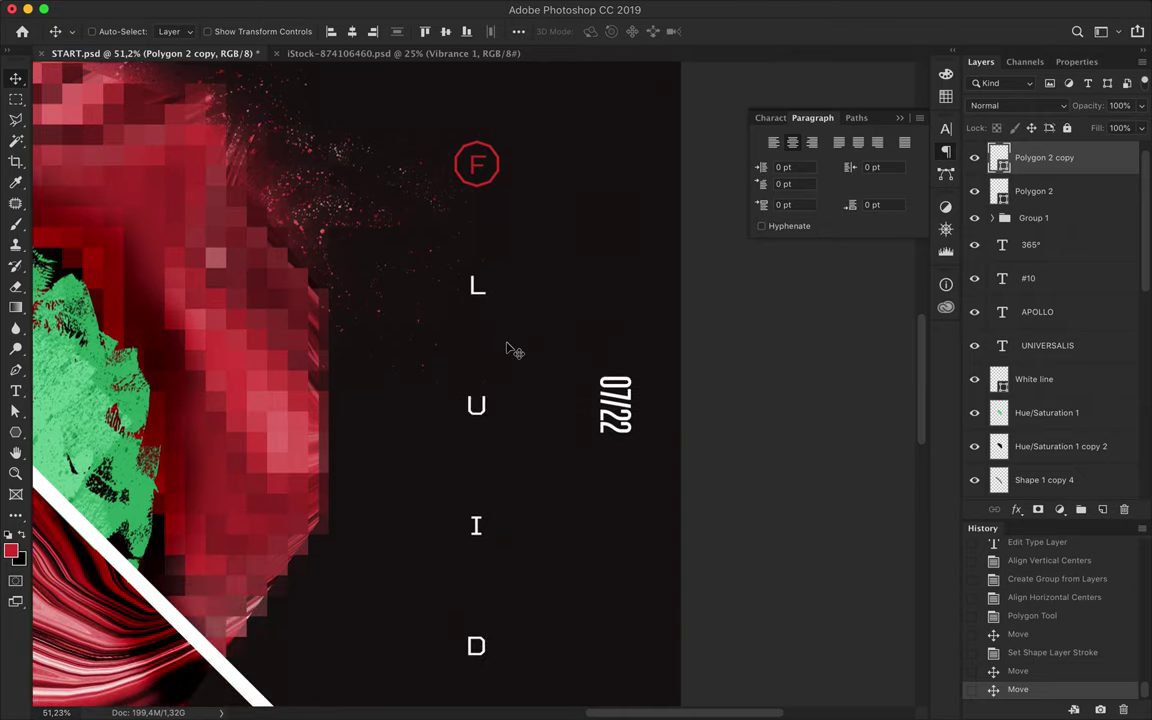
pyautogui.scroll(10, 508, 348)
pyautogui.hscroll(-5, 508, 348)
pyautogui.scroll(-1, 508, 348)
# Step: Copy the ring onto APOLLO's last O, fill it red, and duplicate it onto the first O
pyautogui.moveTo(752, 681); pyautogui.dragTo(484, 353)
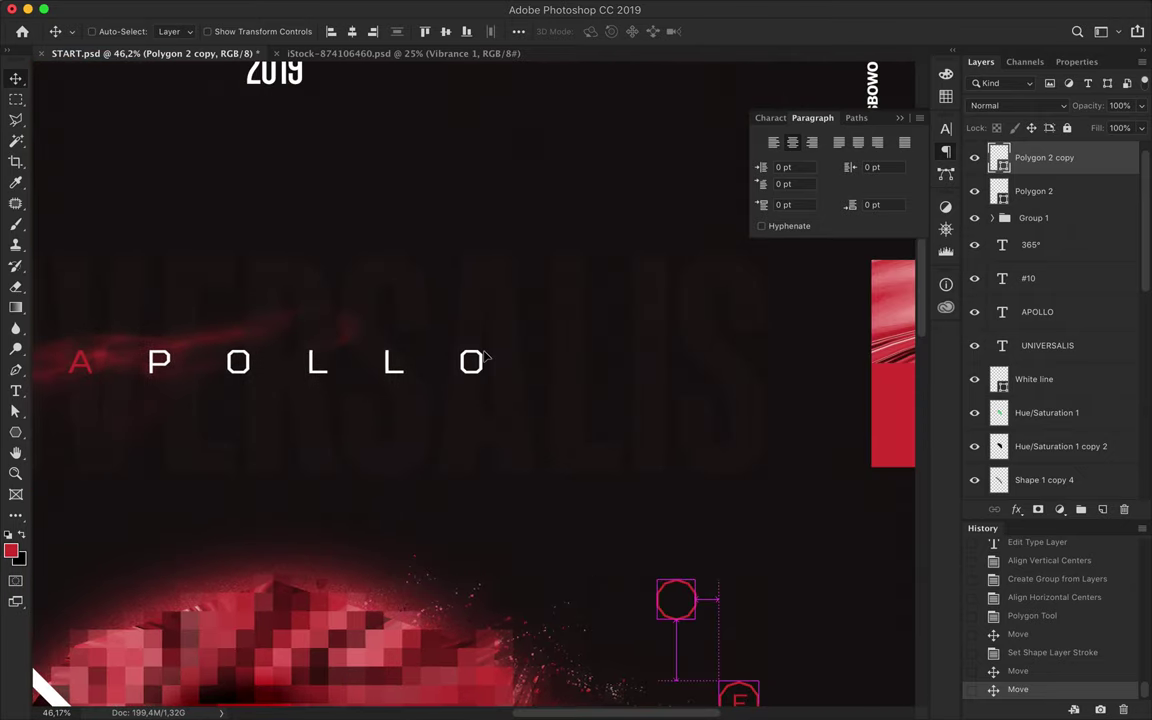
pyautogui.press('a')
pyautogui.click(238, 31)
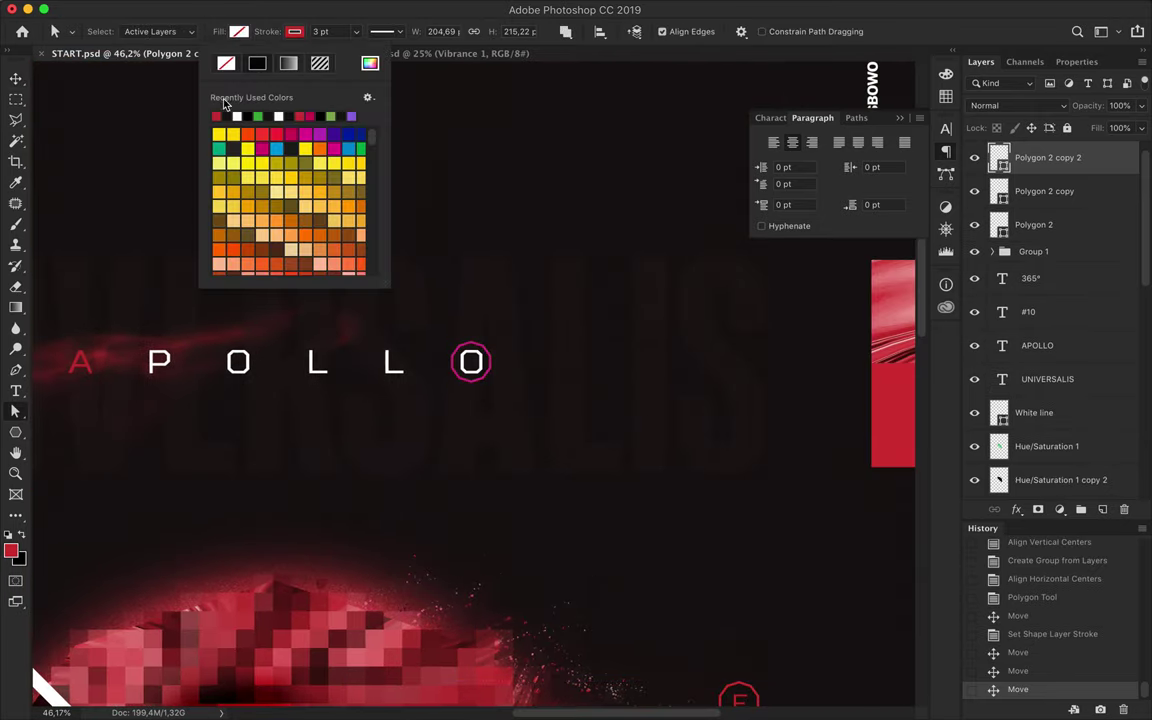
pyautogui.click(216, 116)
pyautogui.press('v')
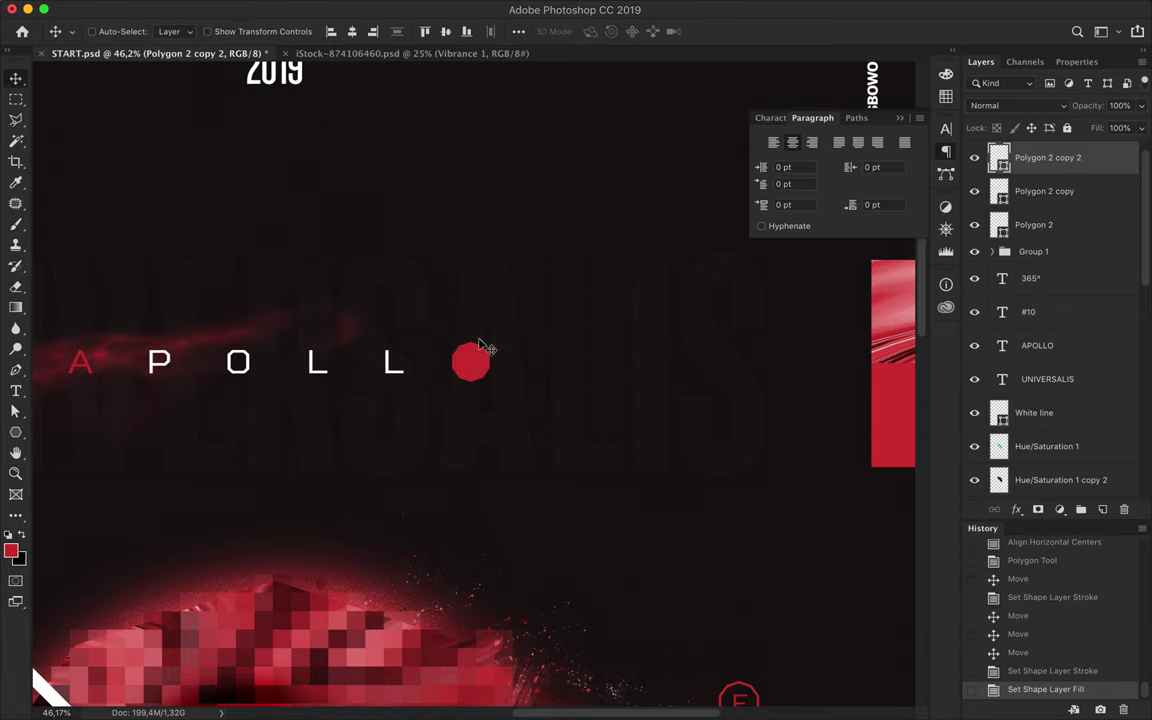
pyautogui.moveTo(408, 368); pyautogui.dragTo(175, 368)
# Step: Move both red discs beneath the APOLLO text and centre each on its O
pyautogui.keyDown('shift'); pyautogui.click(1040, 191); pyautogui.keyUp('shift')
pyautogui.moveTo(1040, 195); pyautogui.dragTo(1039, 380)
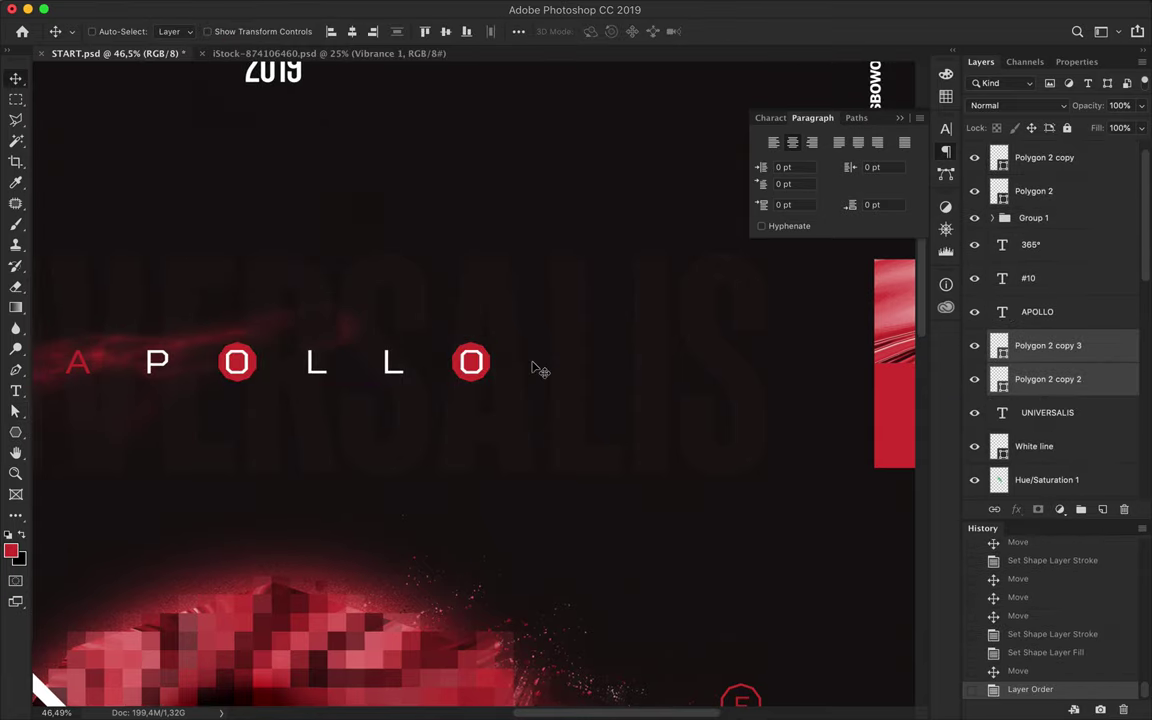
pyautogui.scroll(3, 500, 366)
pyautogui.click(500, 366)
pyautogui.press('Right')
pyautogui.click(215, 382)
pyautogui.press('Right')
pyautogui.hotkey('ctrl', '0')
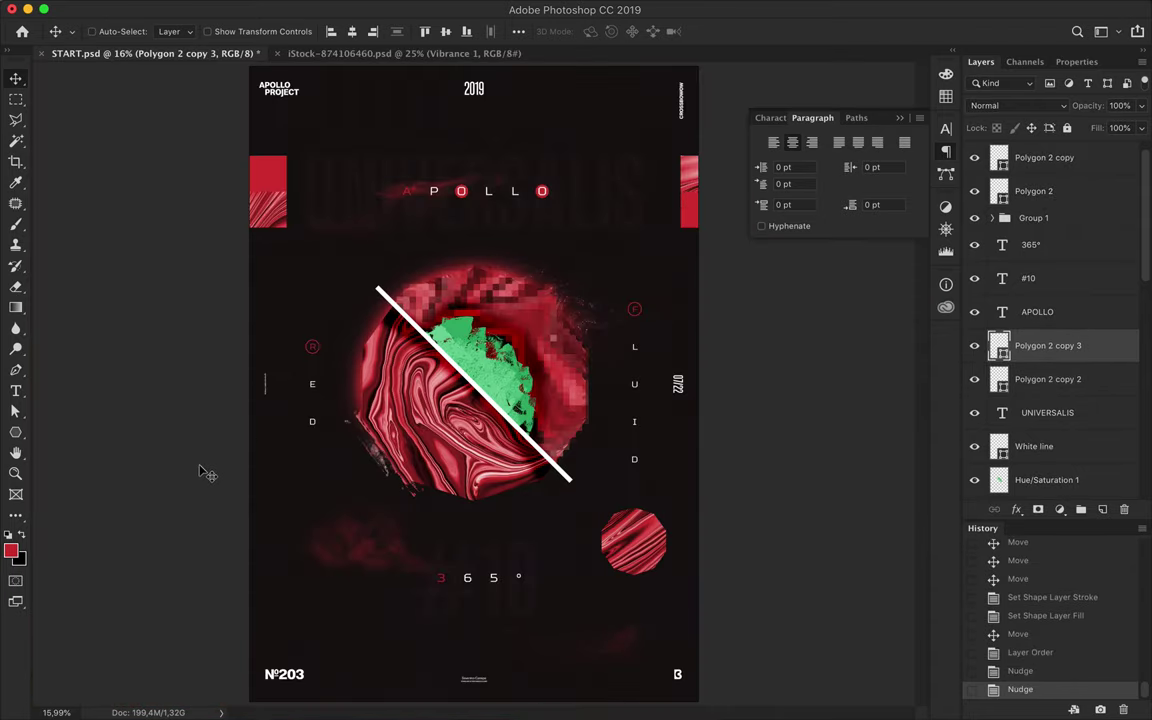
# Step: Remove the red fill from both O discs, leaving outline rings
pyautogui.scroll(3, 473, 190)
pyautogui.keyDown('shift'); pyautogui.click(1003, 377); pyautogui.keyUp('shift')
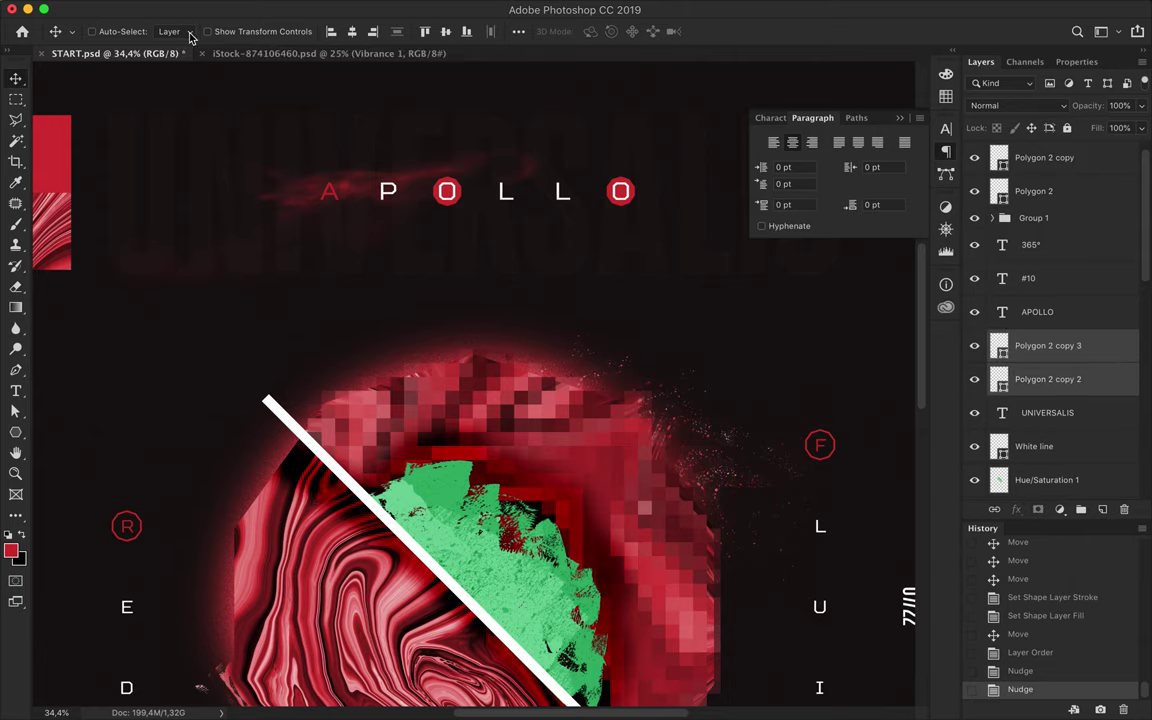
pyautogui.press('a')
pyautogui.click(238, 31)
pyautogui.click(226, 63)
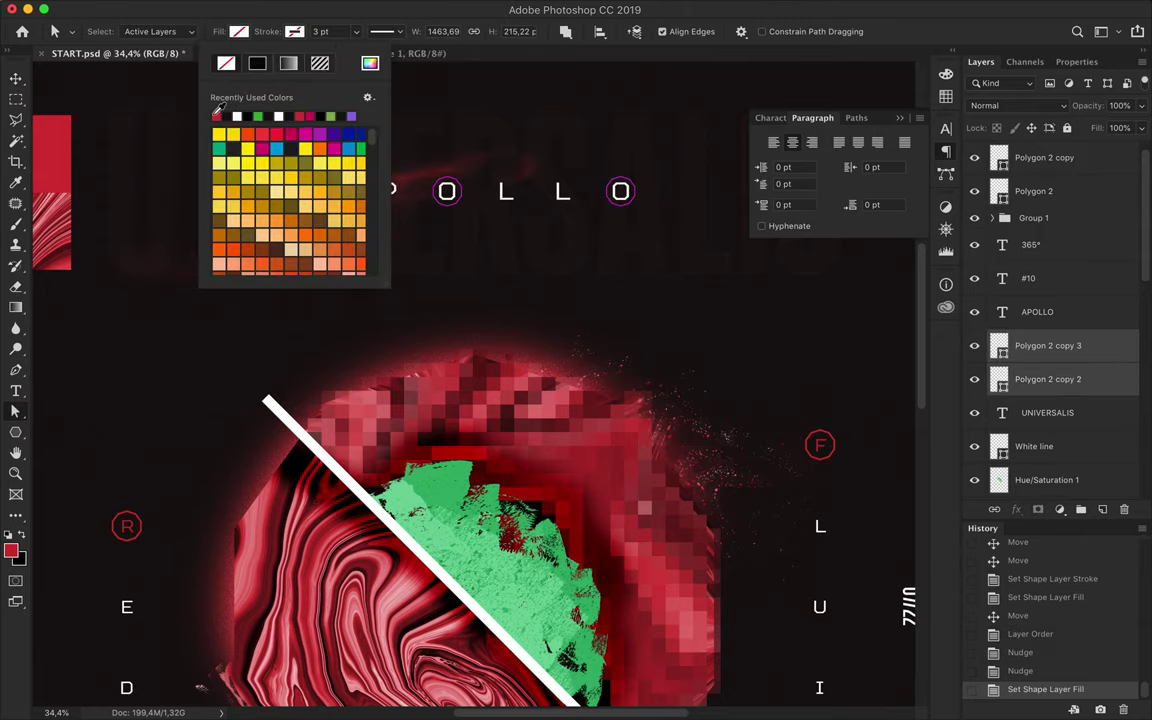
# Step: Nudge the octagon outline up so it sits centred around its O
pyautogui.press('v')
pyautogui.scroll(3, 373, 141)
pyautogui.scroll(2, 386, 147)
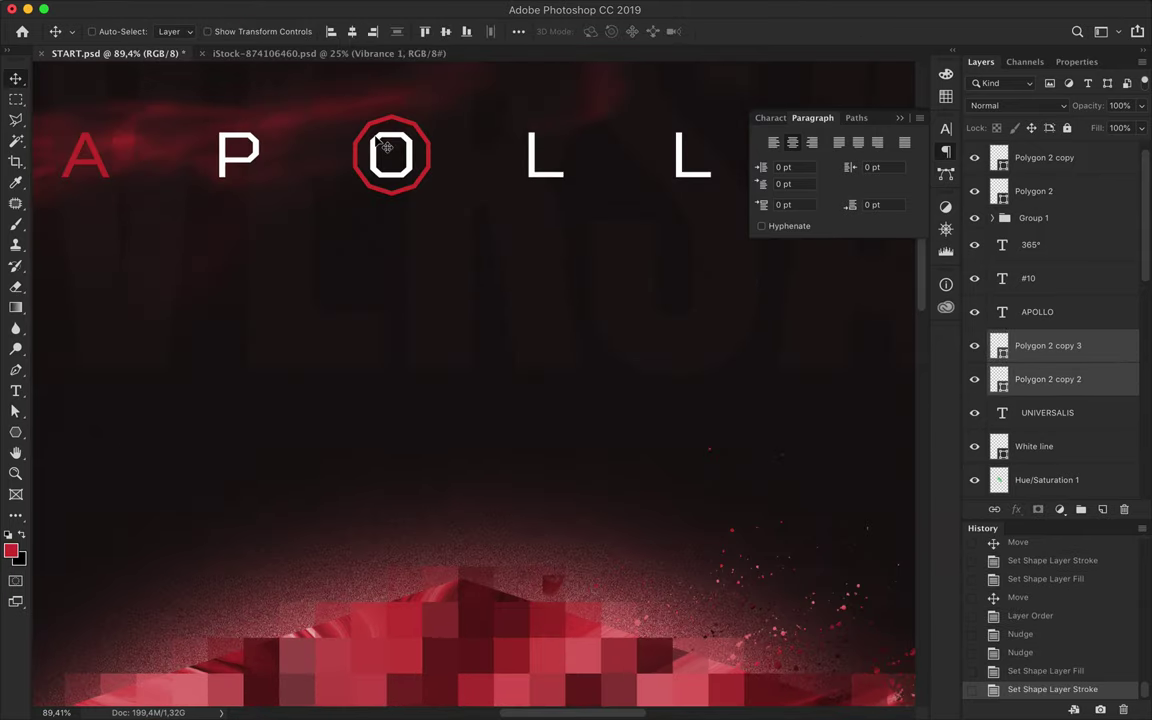
pyautogui.click(430, 170)
pyautogui.click(397, 199)
pyautogui.press('Up')
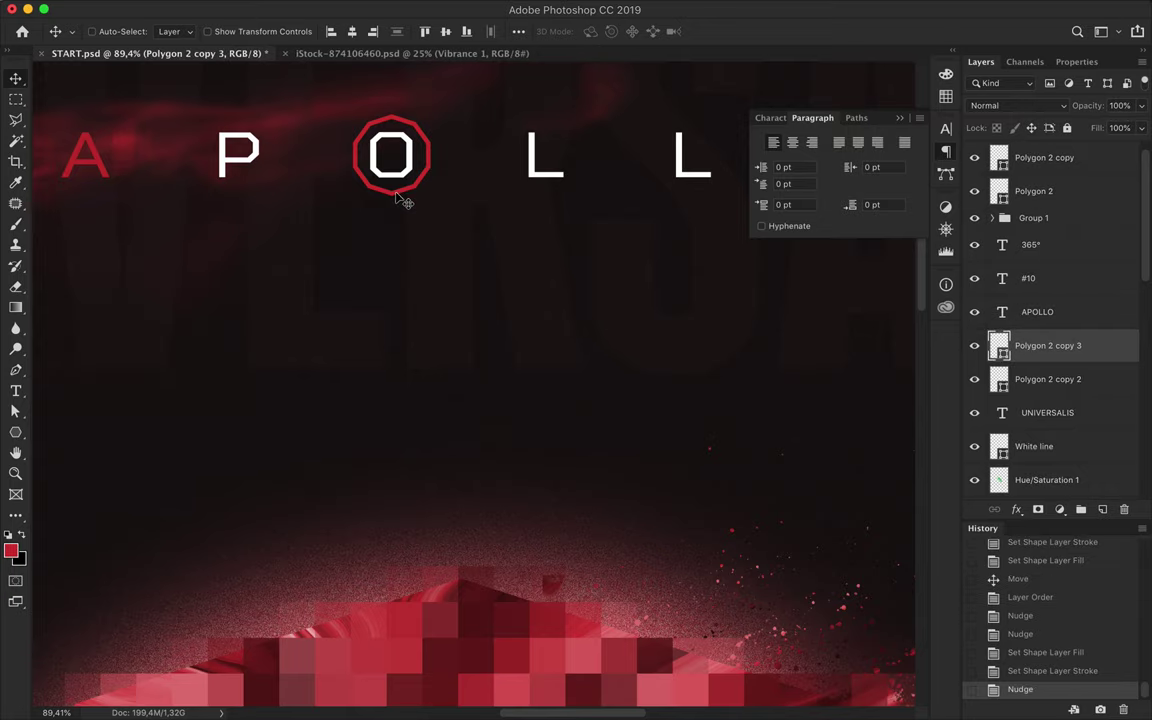
pyautogui.hotkey('ctrl', '0')
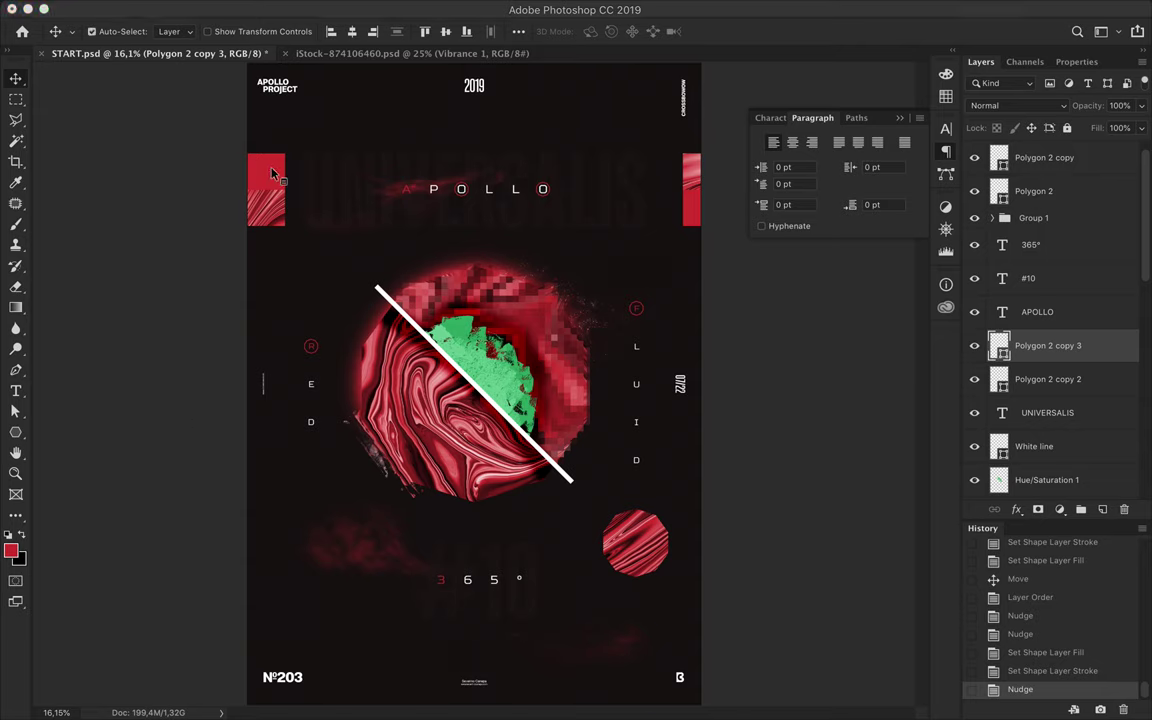
# Step: Duplicate a red strip down the lower left edge, stretch it, and merge it with its texture into a smart object
pyautogui.moveTo(262, 430); pyautogui.dragTo(260, 641)
pyautogui.hotkey('ctrl', 't')
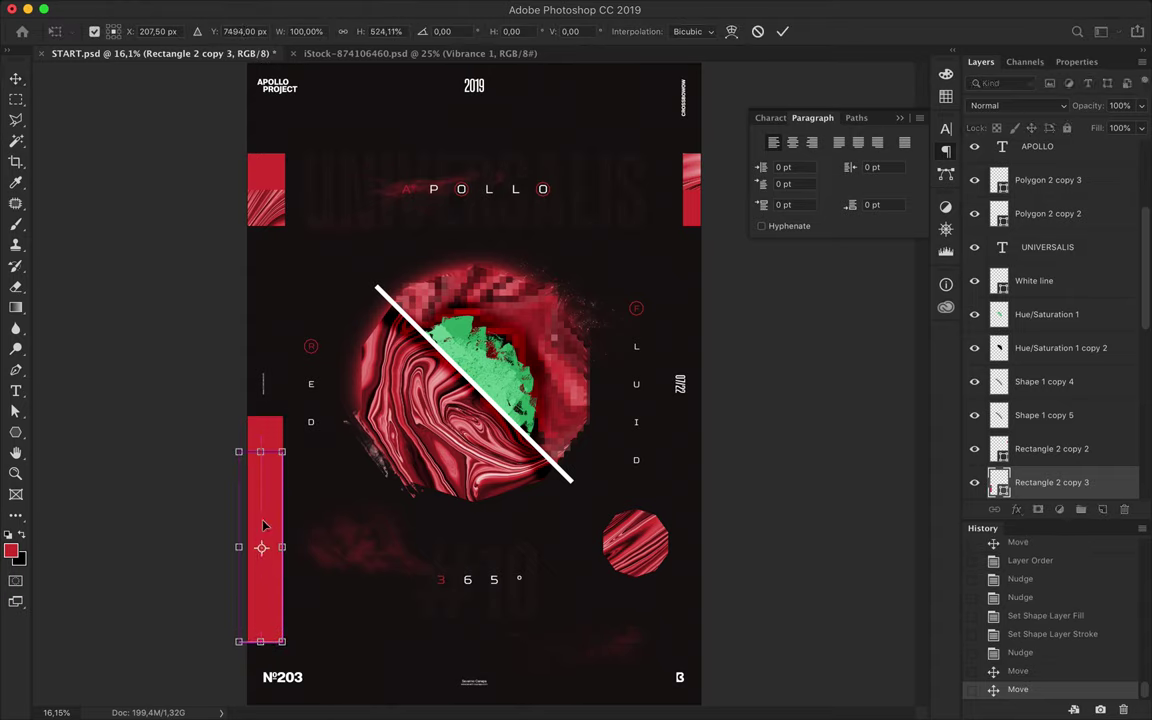
pyautogui.press('Return')
pyautogui.scroll(-5, 1049, 411)
pyautogui.moveTo(1035, 262); pyautogui.dragTo(1030, 437)
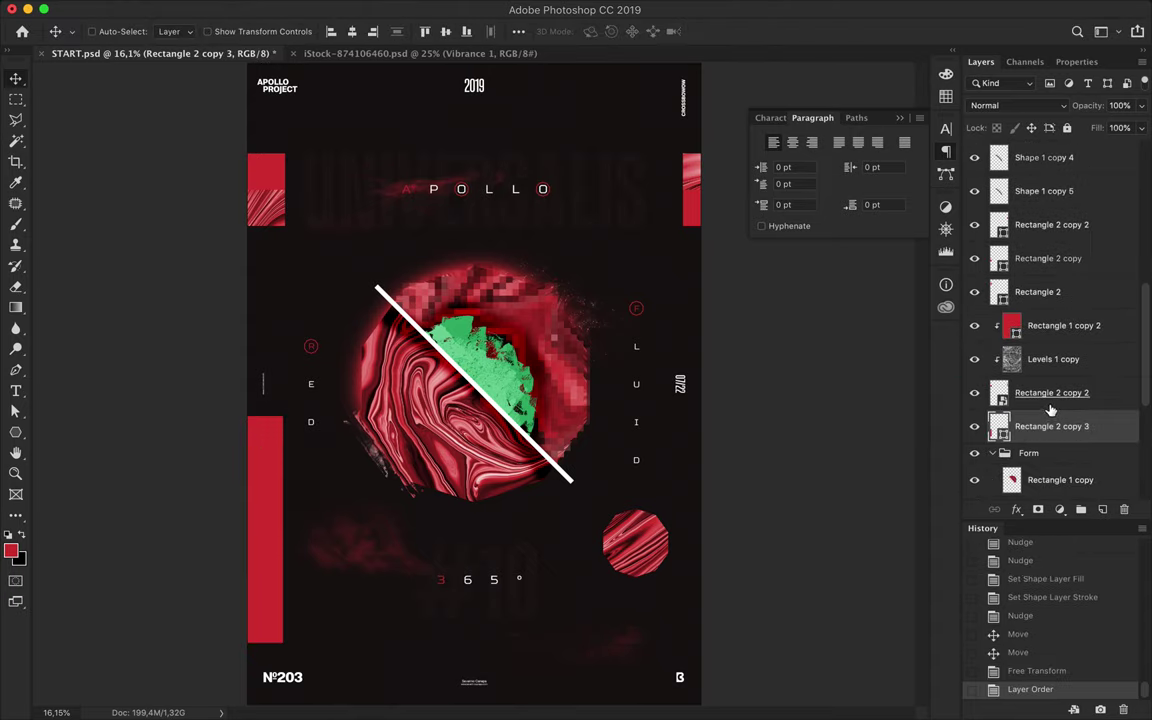
pyautogui.click(1050, 392)
pyautogui.keyDown('shift'); pyautogui.click(1055, 426); pyautogui.keyUp('shift')
pyautogui.rightClick(1040, 402)
pyautogui.click(925, 239)
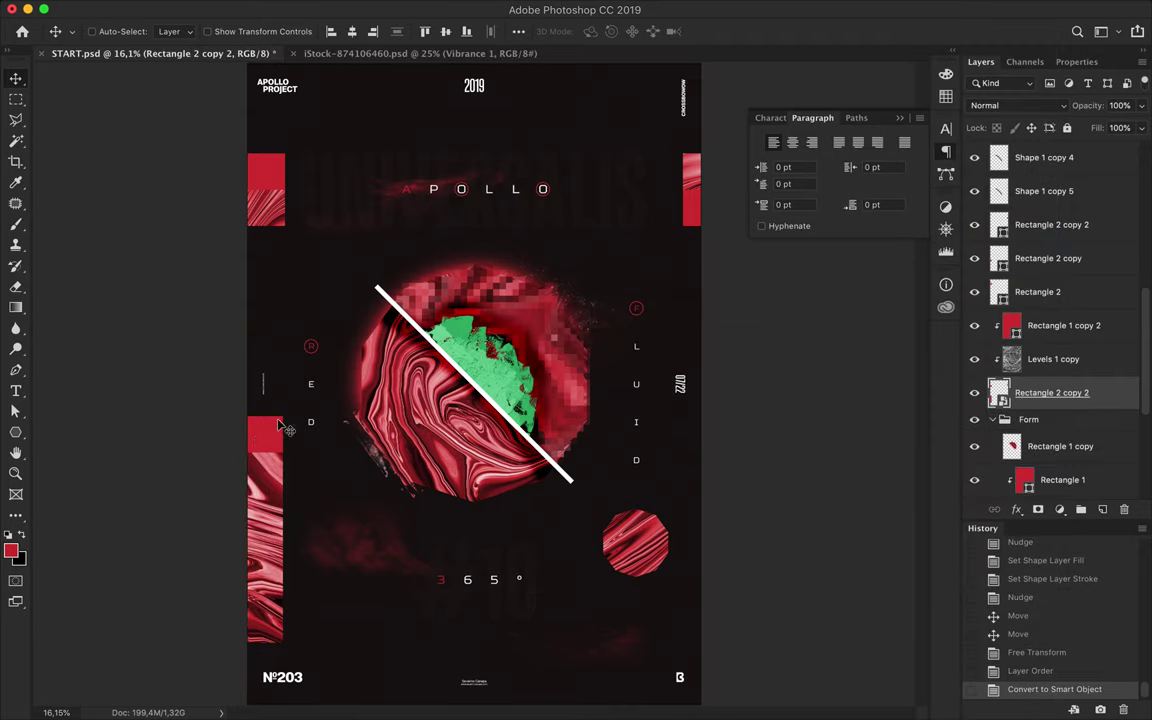
# Step: Copy the red strip to the right edge, stretch it down, and clip it into the marble texture
pyautogui.moveTo(260, 428); pyautogui.dragTo(705, 429)
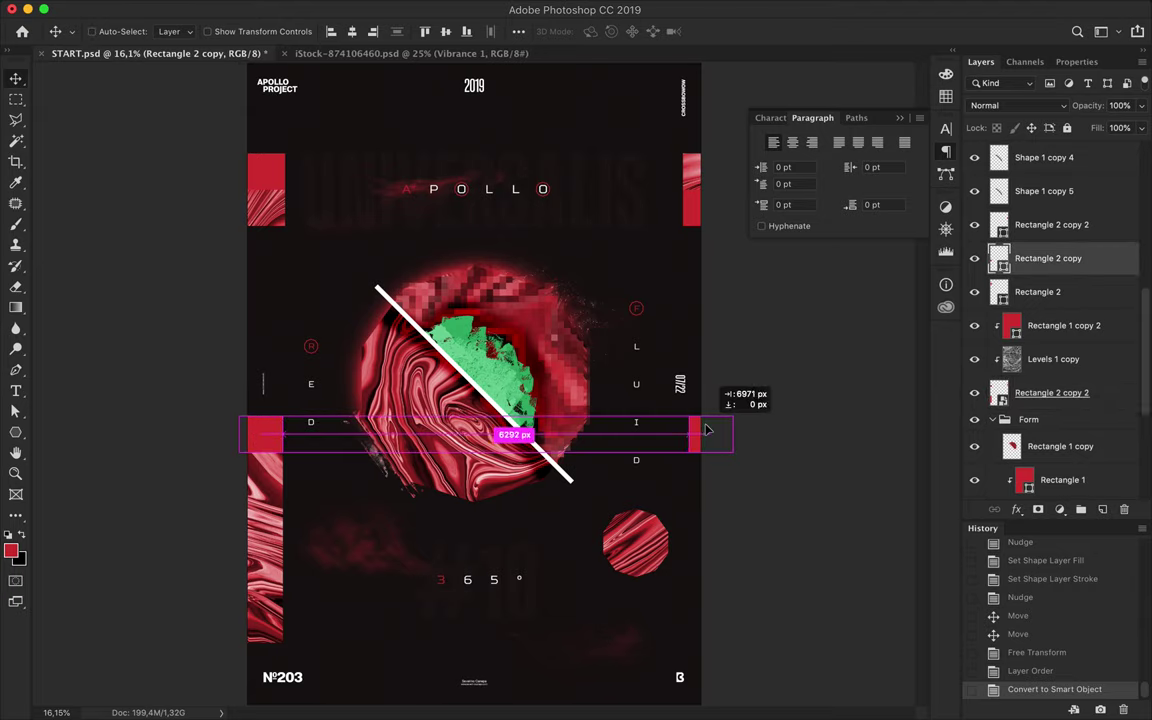
pyautogui.moveTo(705, 430); pyautogui.dragTo(710, 700)
pyautogui.hotkey('ctrl', 't')
pyautogui.press('Return')
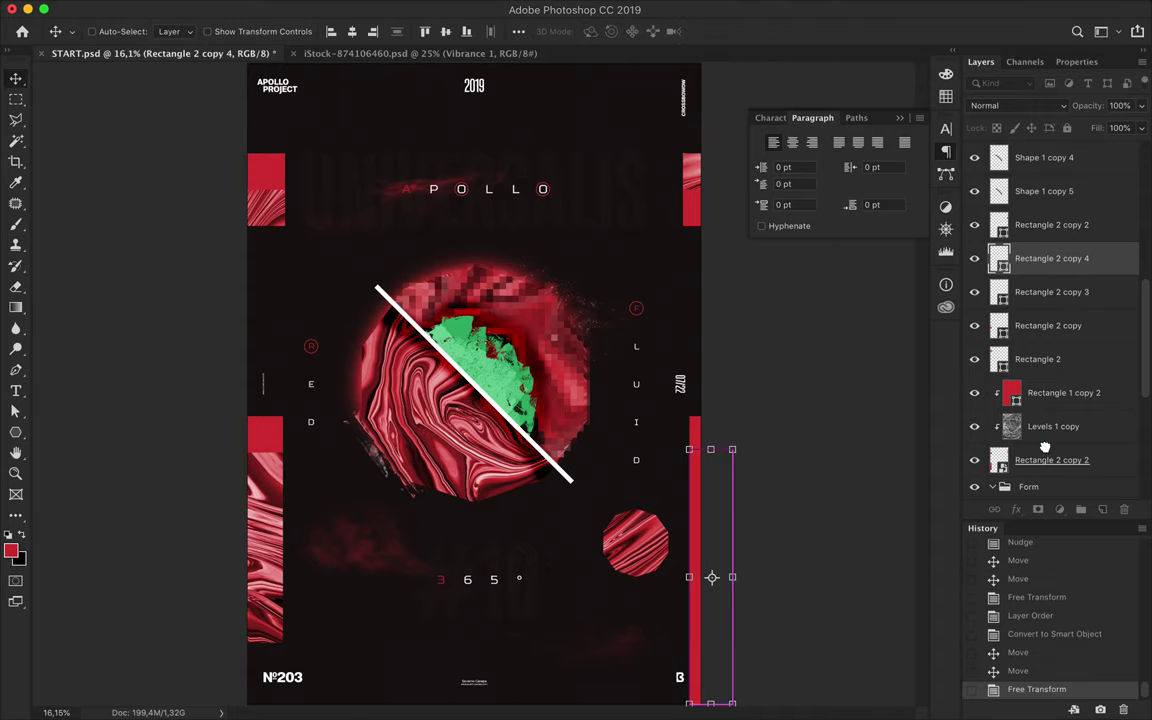
pyautogui.moveTo(1047, 426); pyautogui.dragTo(1047, 434)
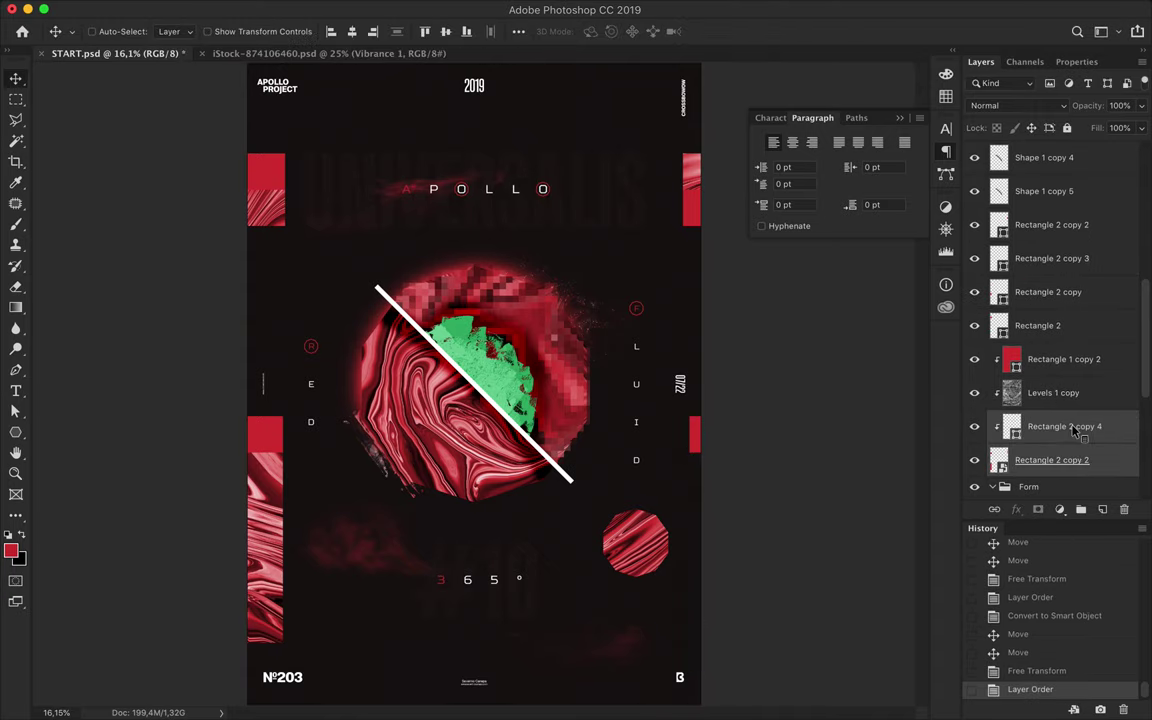
pyautogui.rightClick(1074, 430)
pyautogui.click(846, 215)
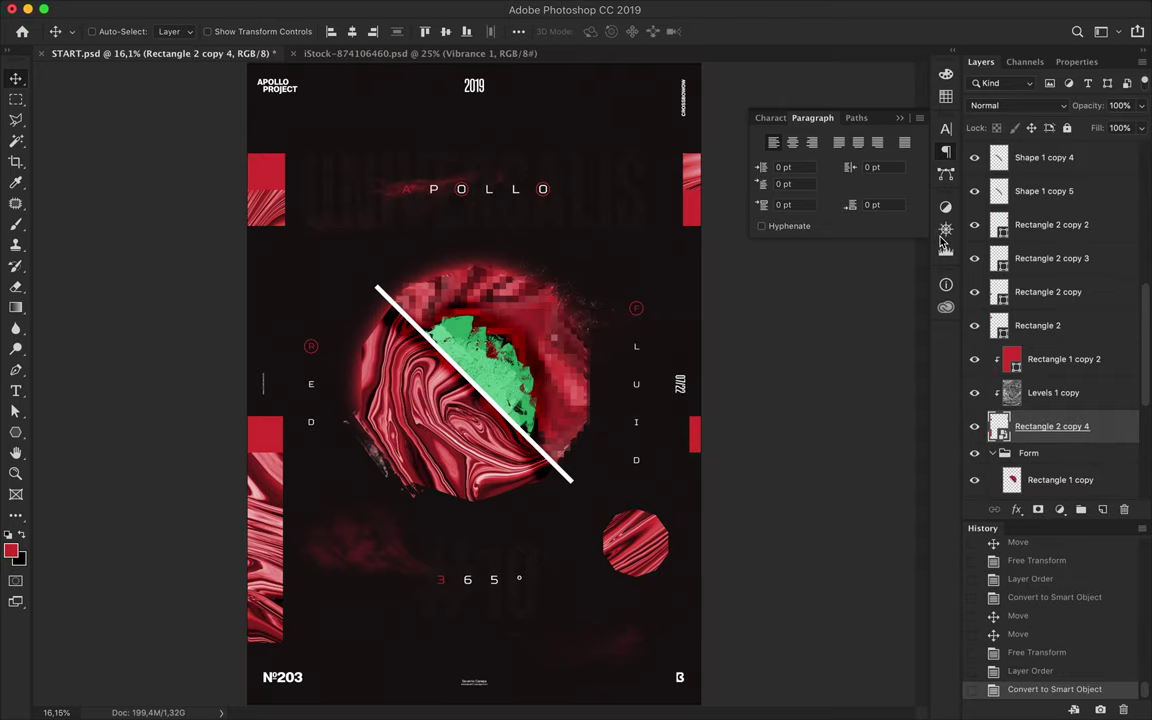
# Step: Merge the right strip with Rectangle 2 copy 2 into a smart object and delete the leftover layer
pyautogui.hotkey('ctrl', 'z')
pyautogui.moveTo(1063, 428); pyautogui.dragTo(1050, 440)
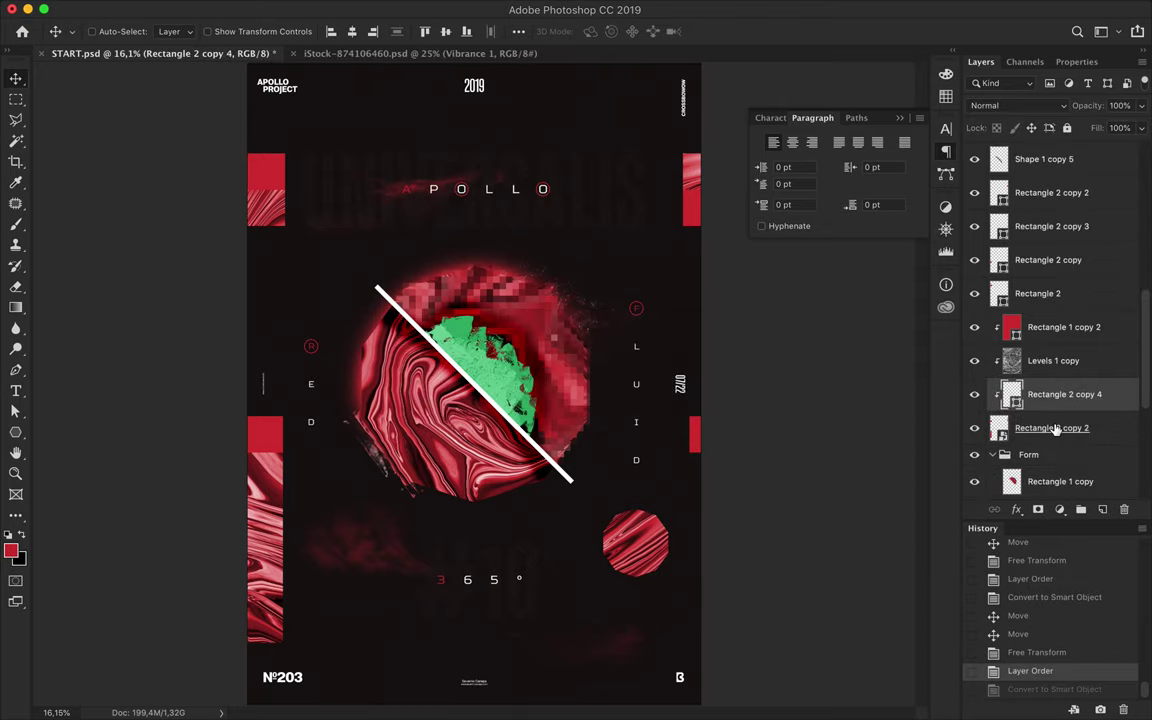
pyautogui.keyDown('shift'); pyautogui.click(1048, 400); pyautogui.keyUp('shift')
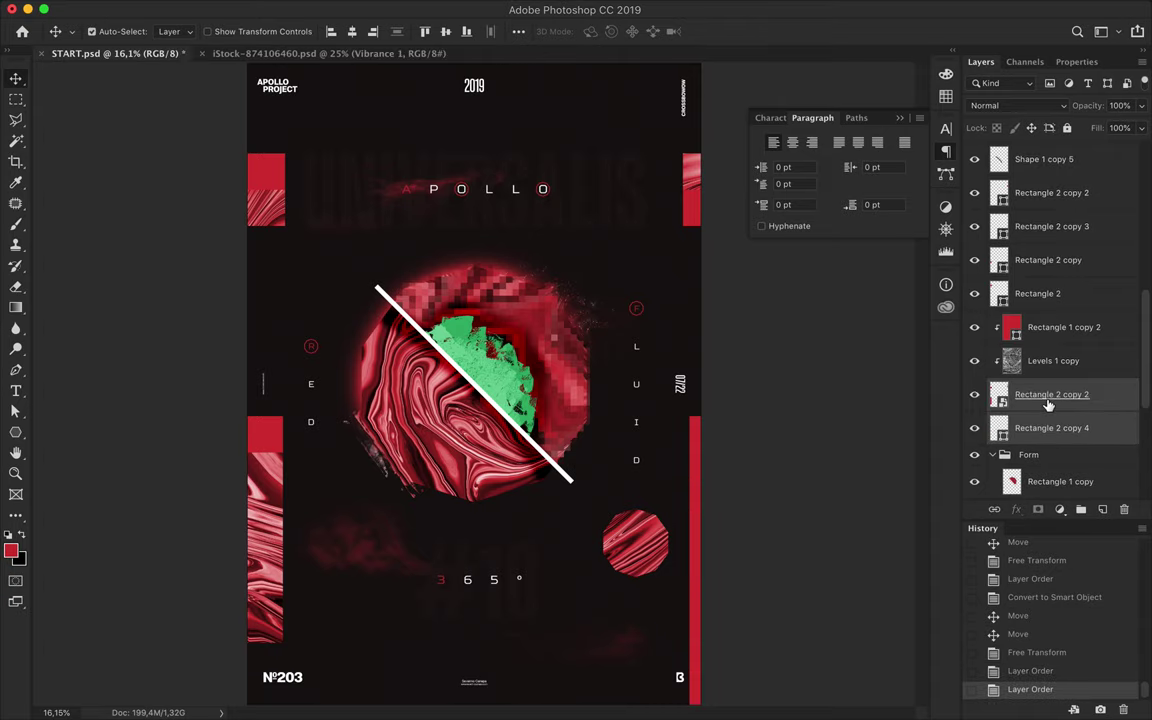
pyautogui.rightClick(1050, 404)
pyautogui.click(913, 183)
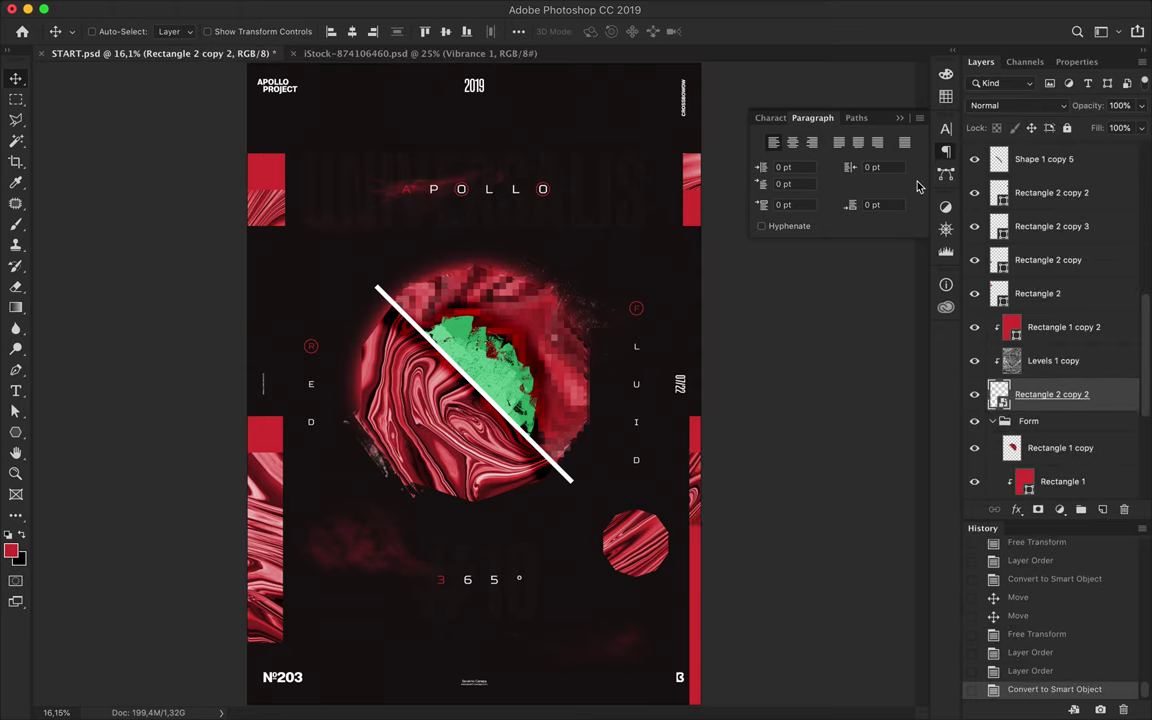
pyautogui.press('Delete')
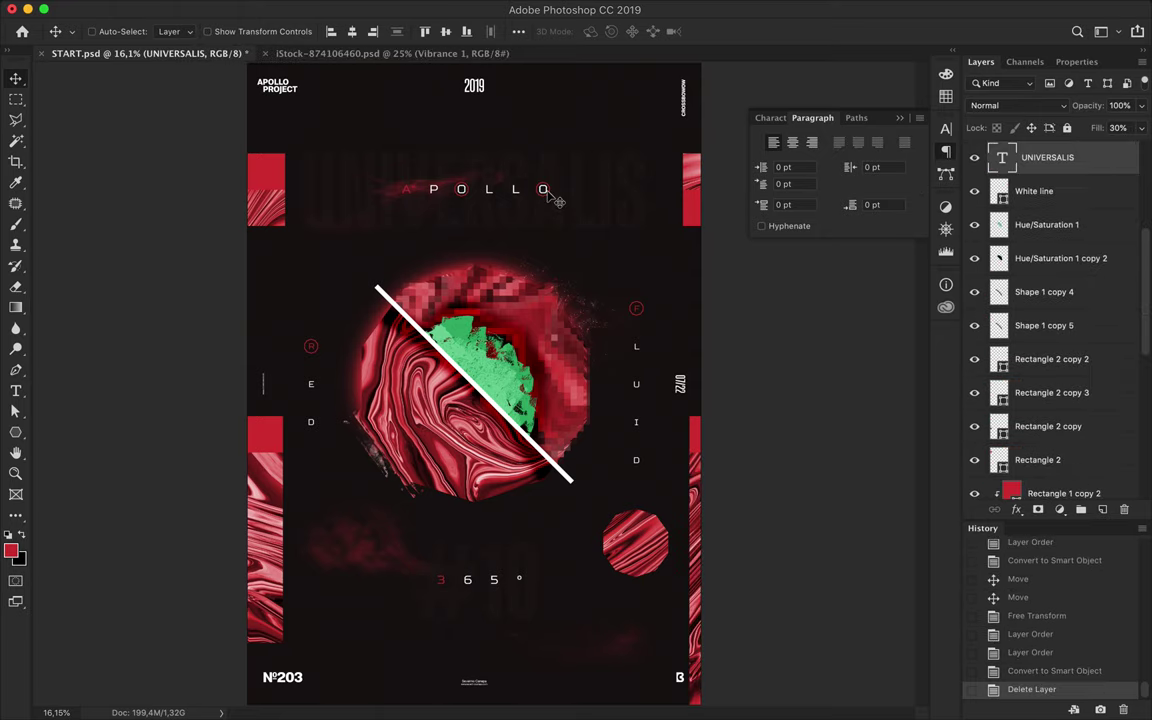
# Step: Remove the stray octagon copy, then move to the blank Illustrator document with a dark fill and no stroke
pyautogui.hotkey('ctrl', 'v')
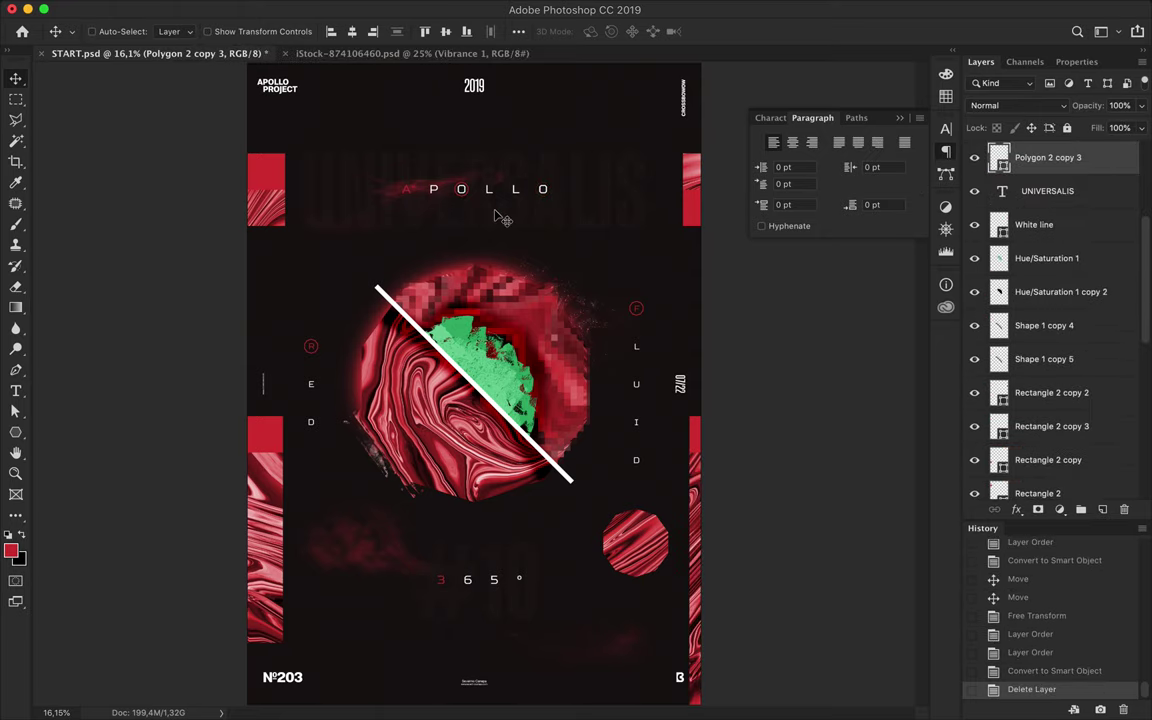
pyautogui.press('Delete')
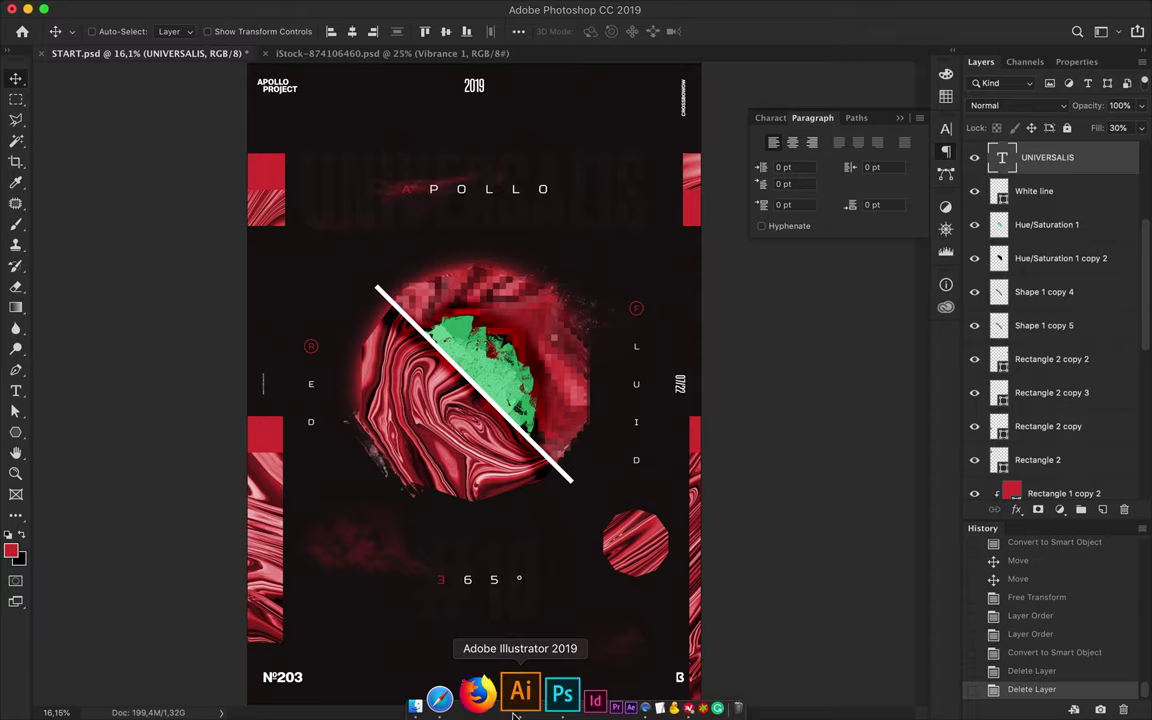
pyautogui.click(522, 688)
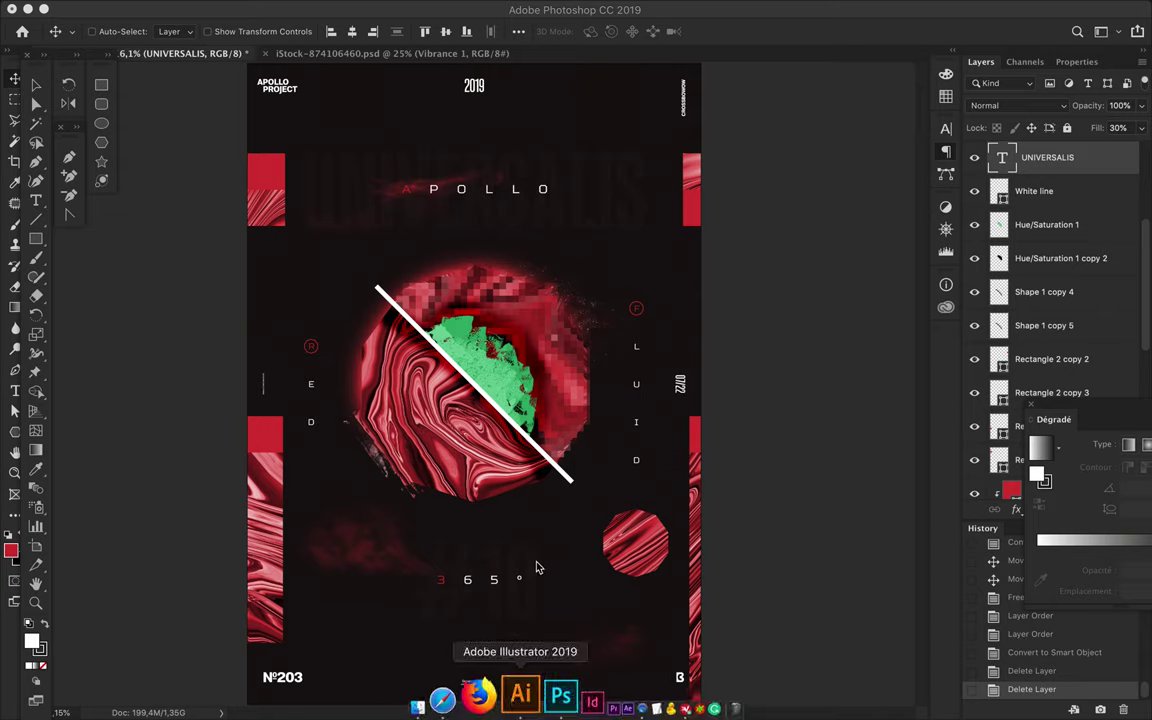
pyautogui.click(517, 700)
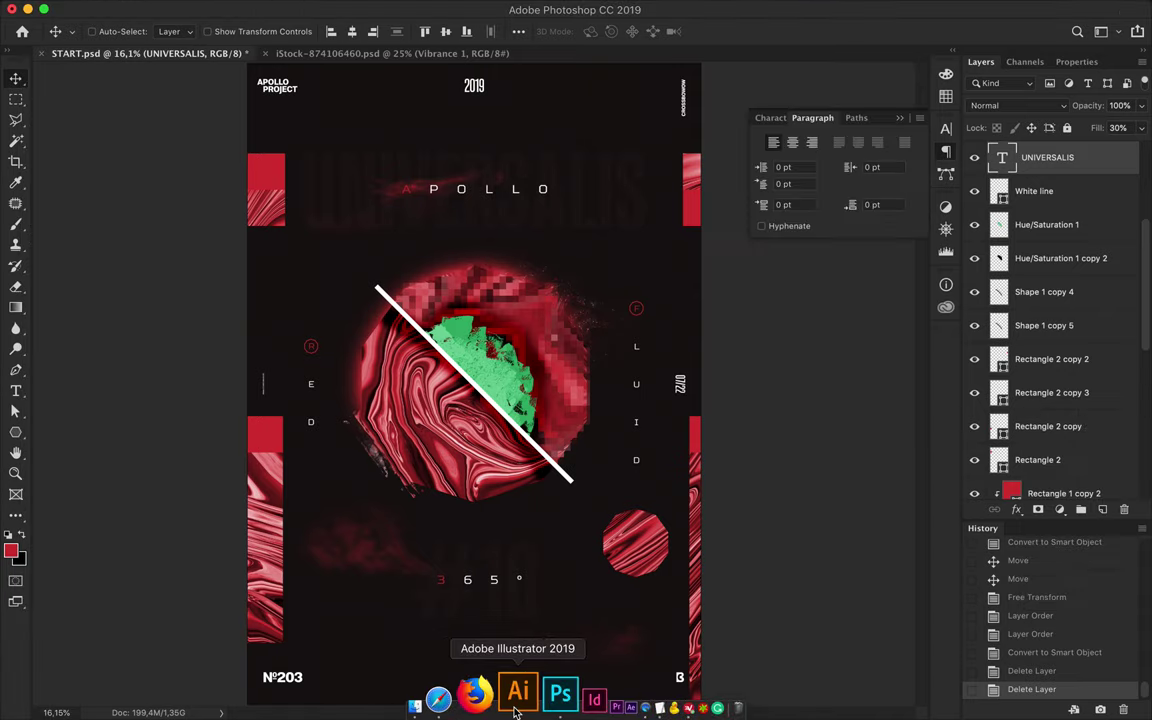
pyautogui.click(517, 700)
pyautogui.hscroll(-5, 447, 375)
pyautogui.scroll(-3, 334, 432)
pyautogui.click(43, 665)
# Step: Draw a small notched central shape with the Pen tool in the middle of the page
pyautogui.click(659, 419)
pyautogui.click(612, 378)
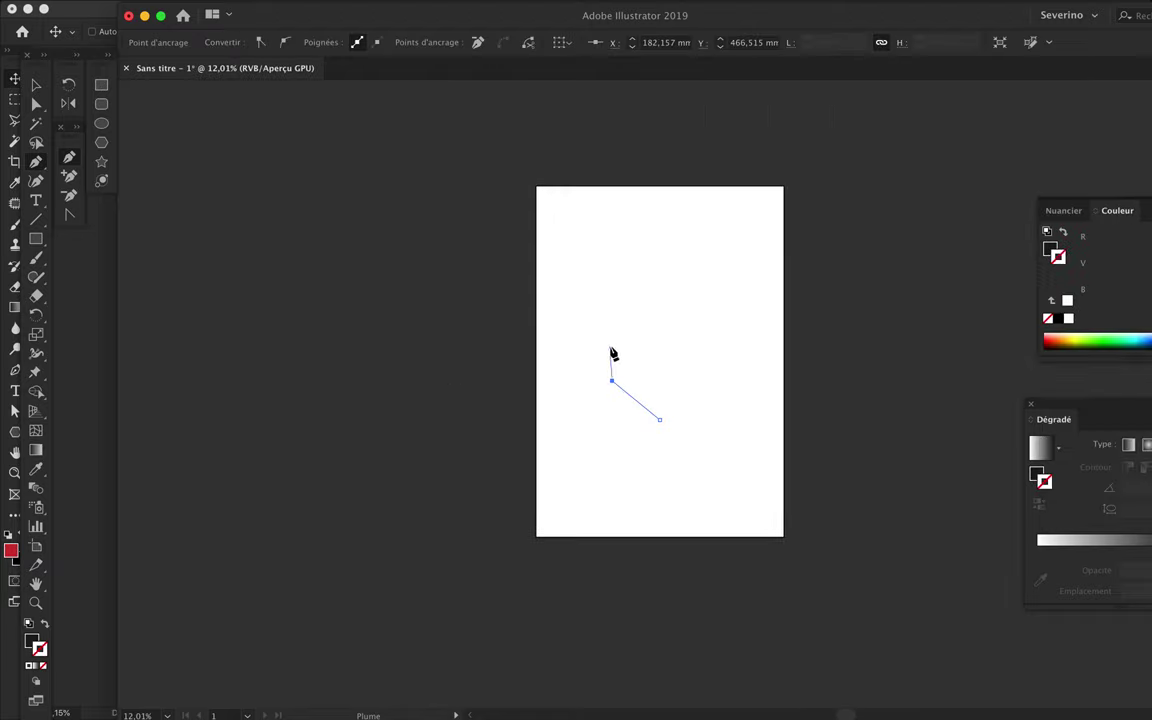
pyautogui.click(611, 347)
pyautogui.click(625, 325)
pyautogui.click(649, 314)
pyautogui.click(684, 326)
pyautogui.click(696, 340)
pyautogui.click(695, 368)
pyautogui.click(680, 379)
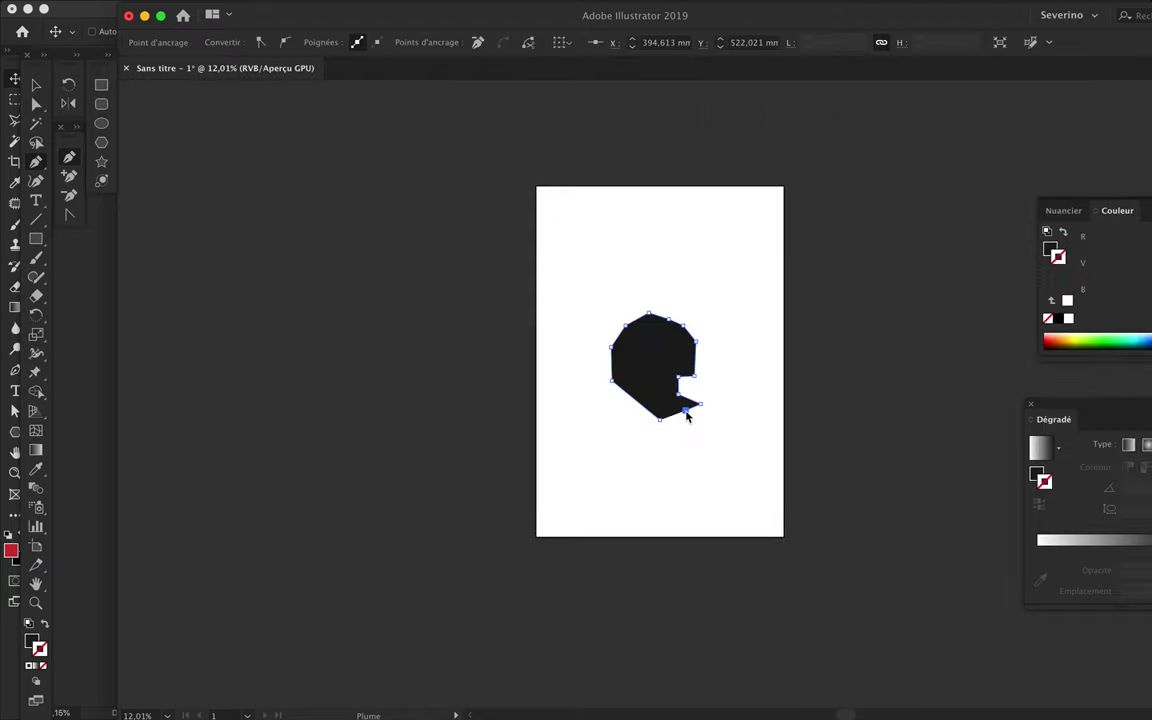
pyautogui.press('a')
# Step: Draw a large jagged outer path surrounding the page
pyautogui.press('p')
pyautogui.click(489, 306)
pyautogui.click(508, 178)
pyautogui.click(695, 154)
pyautogui.click(775, 113)
pyautogui.click(849, 265)
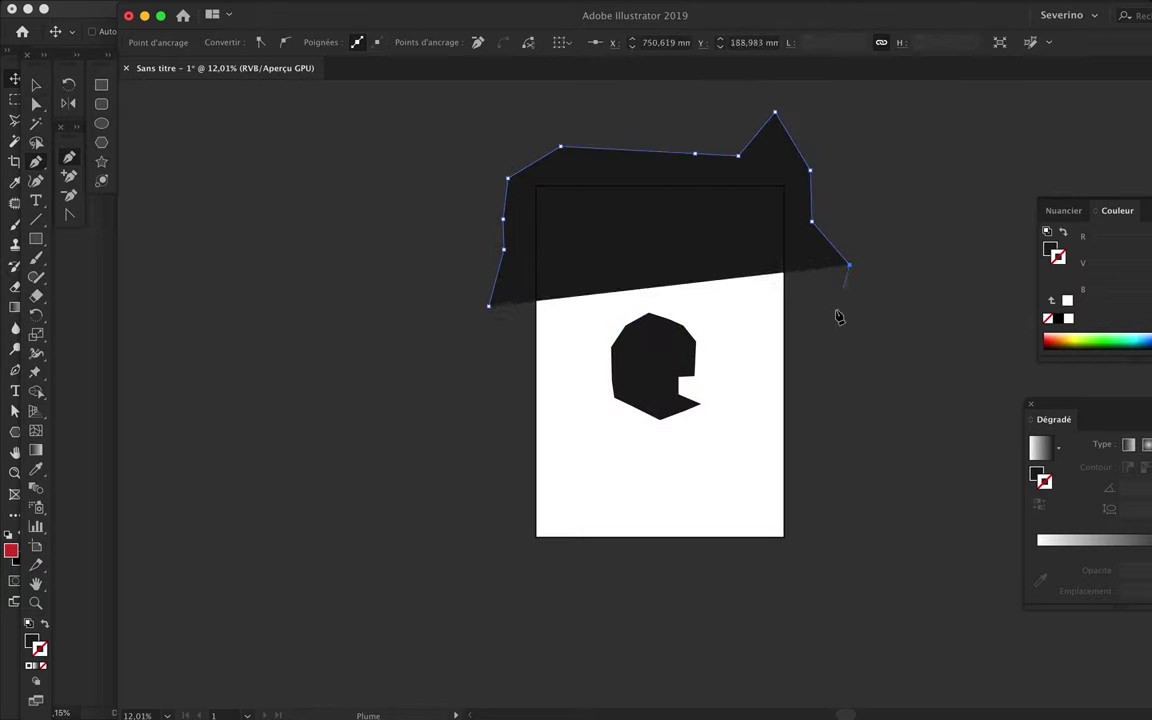
pyautogui.click(830, 334)
pyautogui.click(828, 490)
pyautogui.click(764, 581)
pyautogui.click(553, 580)
pyautogui.click(535, 353)
pyautogui.press('a')
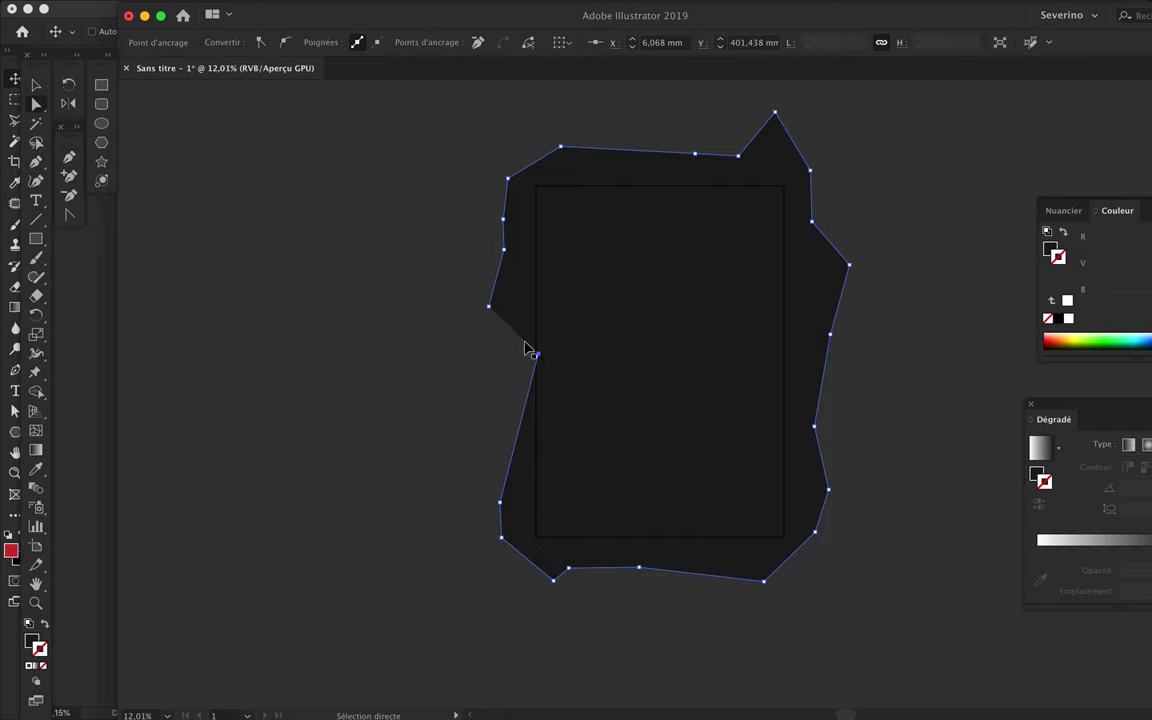
pyautogui.moveTo(530, 350); pyautogui.dragTo(521, 403)
# Step: Turn both shapes into stroked outlines and blend them together
pyautogui.click(489, 308)
pyautogui.press('v')
pyautogui.hotkey('ctrl', 'a')
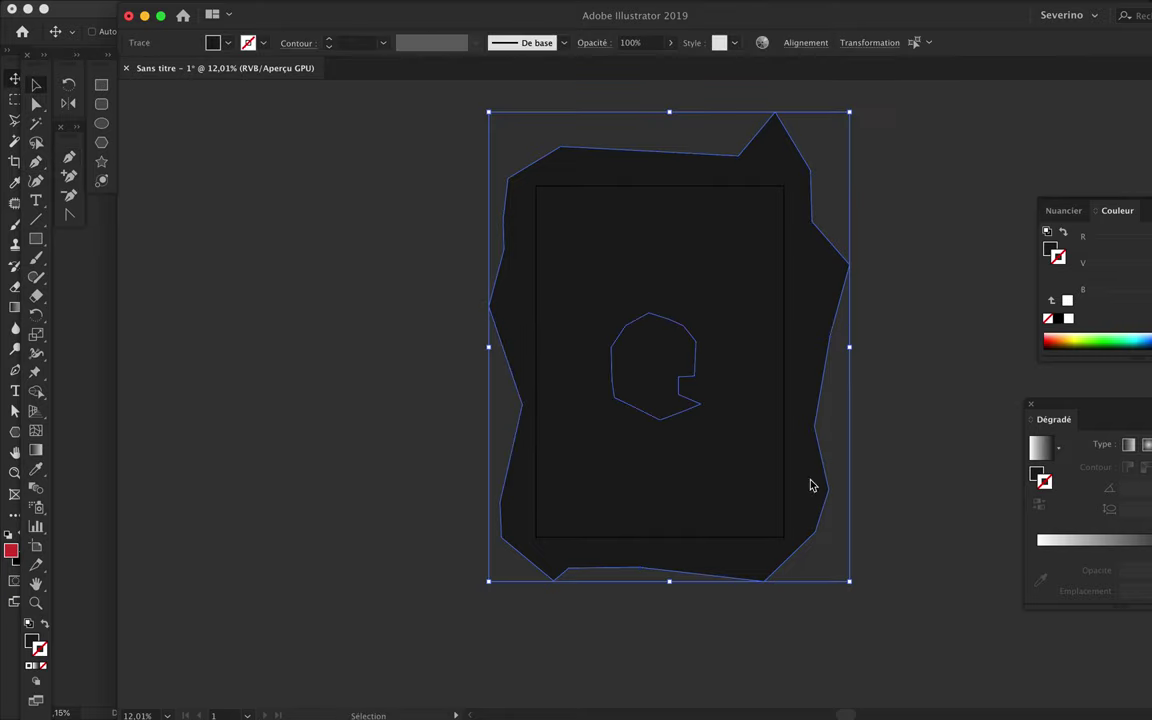
pyautogui.hotkey('shift', 'x')
pyautogui.click(36, 432)
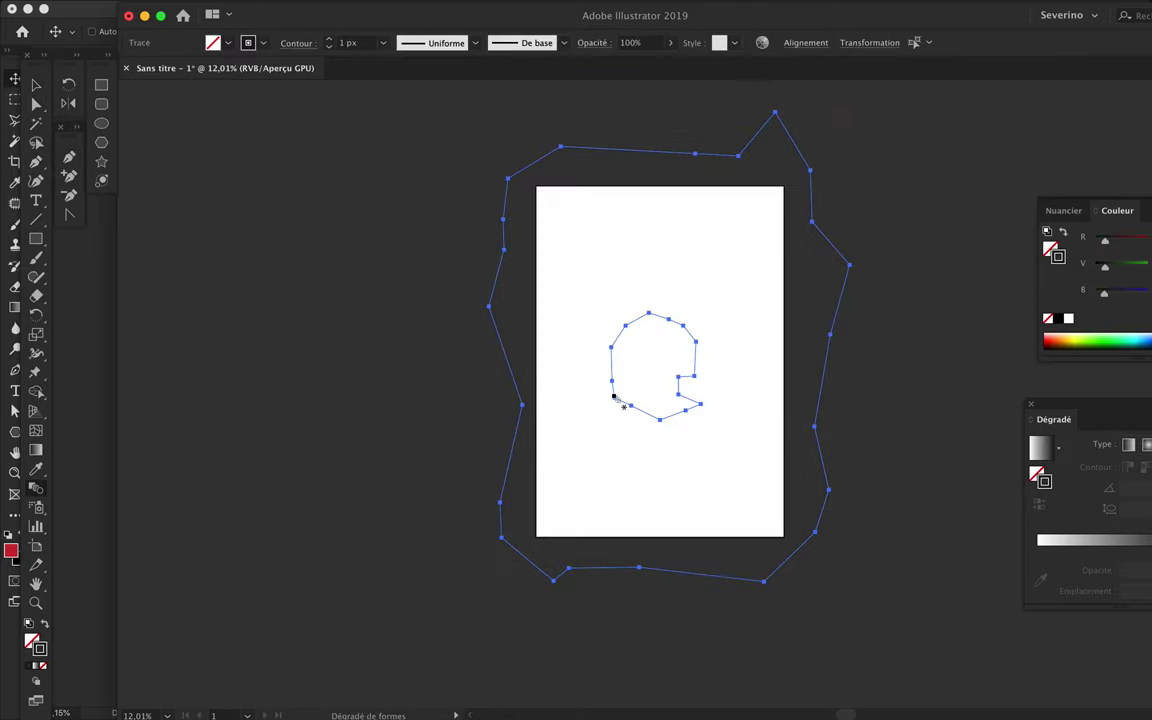
pyautogui.hotkey('alt', 'ctrl', 'b')
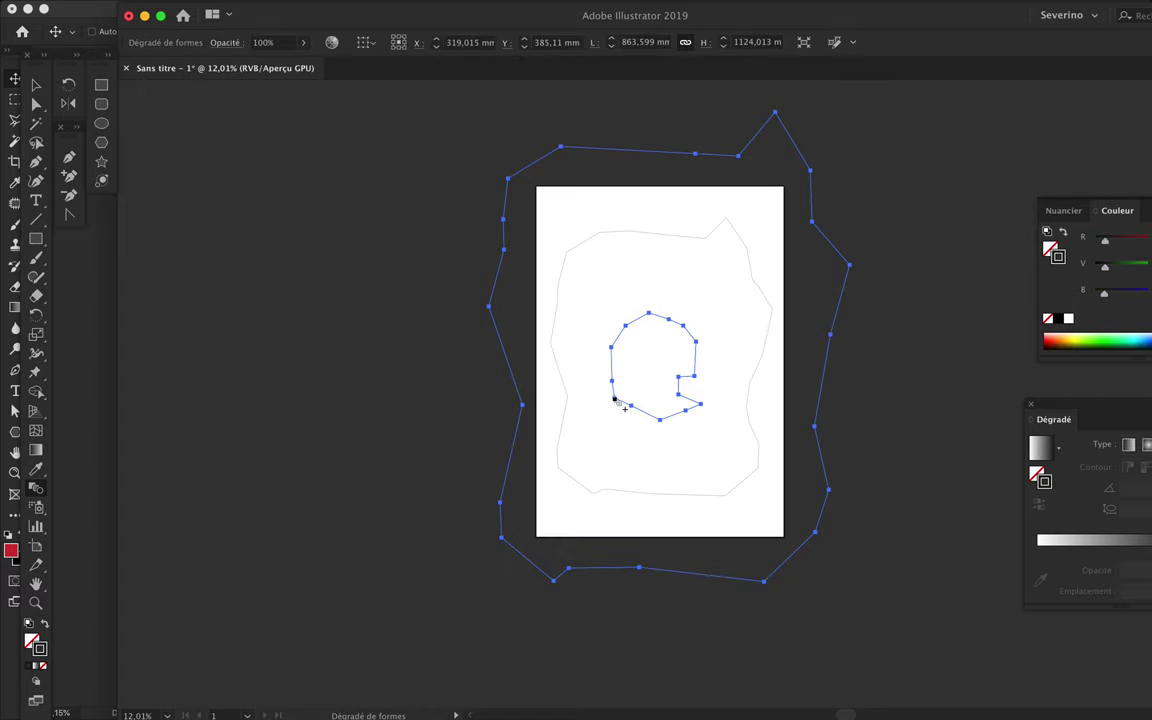
# Step: Set the blend spacing to 100 Specified Steps
pyautogui.doubleClick(36, 488)
pyautogui.click(866, 151)
pyautogui.click(870, 170)
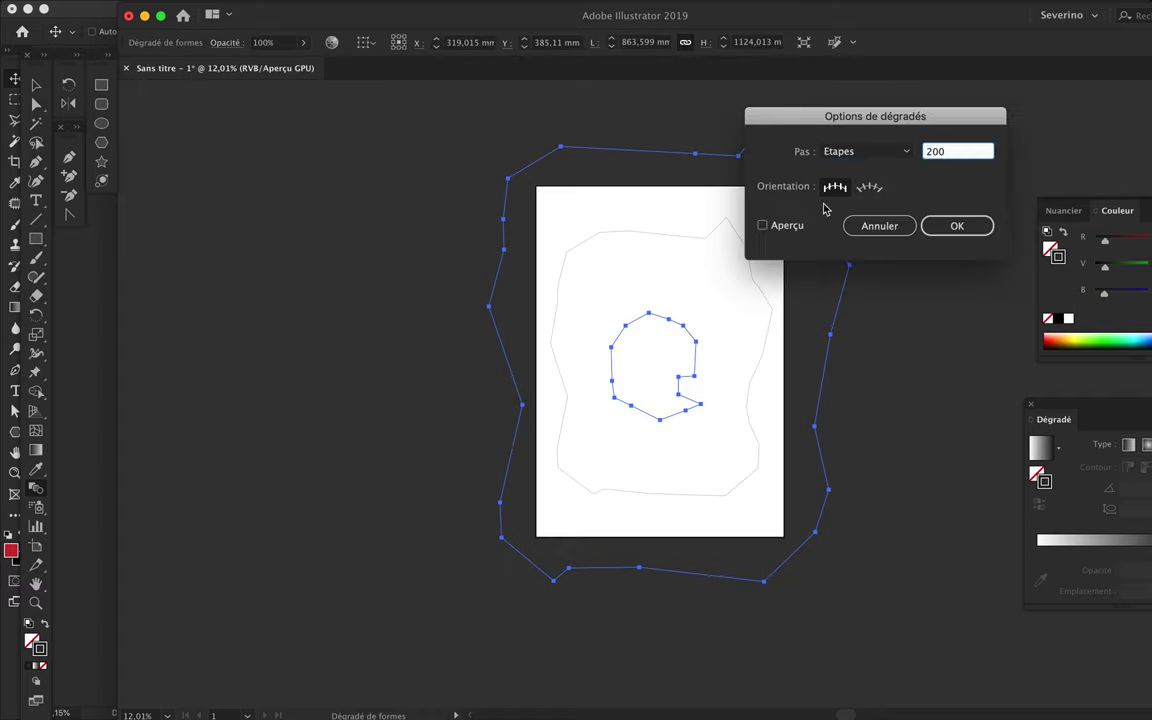
pyautogui.click(762, 225)
pyautogui.click(846, 189)
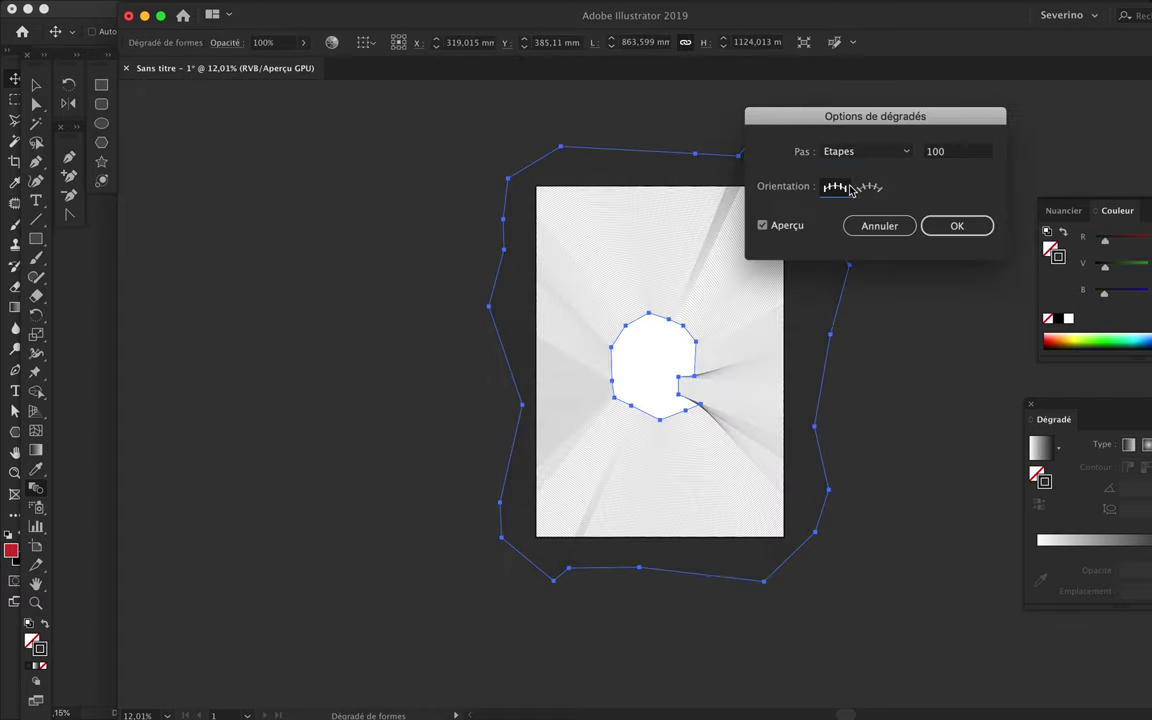
pyautogui.click(957, 225)
pyautogui.scroll(3, 660, 360)
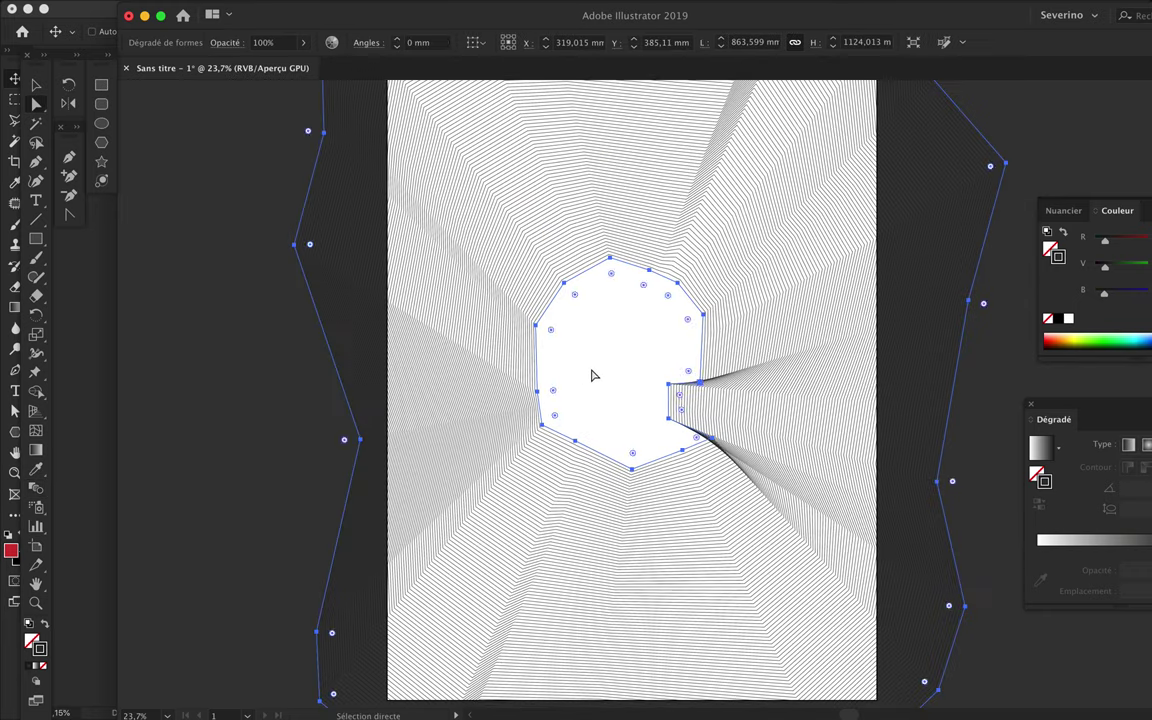
# Step: Reshape the inner shape and pull the outer outline's points out into far-reaching jagged spikes
pyautogui.press('a')
pyautogui.moveTo(571, 334)
pyautogui.mouseDown()
pyautogui.moveTo(605, 341)
pyautogui.moveTo(643, 288)
pyautogui.moveTo(699, 386)
pyautogui.moveTo(666, 321)
pyautogui.moveTo(641, 344)
pyautogui.mouseUp()
pyautogui.moveTo(630, 466)
pyautogui.mouseDown()
pyautogui.moveTo(694, 442)
pyautogui.moveTo(632, 411)
pyautogui.mouseUp()
pyautogui.scroll(-3, 632, 411)
pyautogui.click(638, 177)
pyautogui.moveTo(638, 177); pyautogui.dragTo(581, 200)
pyautogui.moveTo(767, 581); pyautogui.dragTo(880, 642)
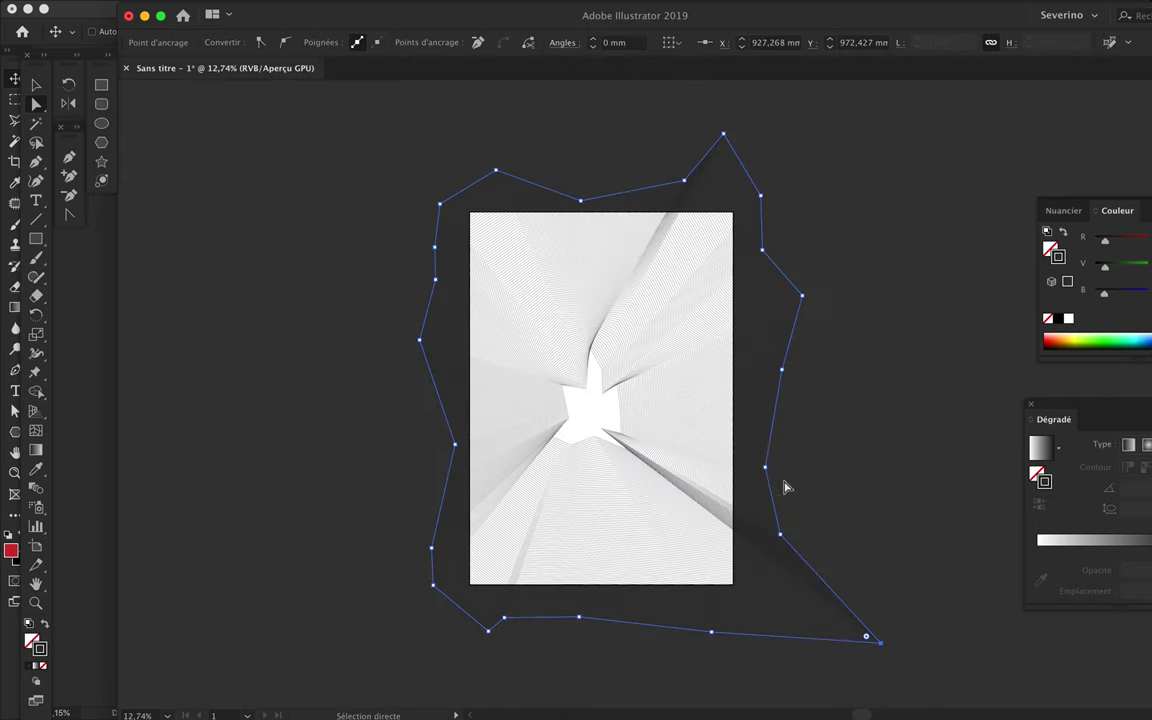
pyautogui.moveTo(432, 583)
pyautogui.mouseDown()
pyautogui.moveTo(288, 663)
pyautogui.moveTo(334, 638)
pyautogui.moveTo(326, 680)
pyautogui.mouseUp()
pyautogui.moveTo(442, 226); pyautogui.dragTo(301, 157)
pyautogui.click(760, 207)
pyautogui.moveTo(760, 207)
pyautogui.mouseDown()
pyautogui.moveTo(766, 141)
pyautogui.moveTo(877, 113)
pyautogui.moveTo(866, 103)
pyautogui.mouseUp()
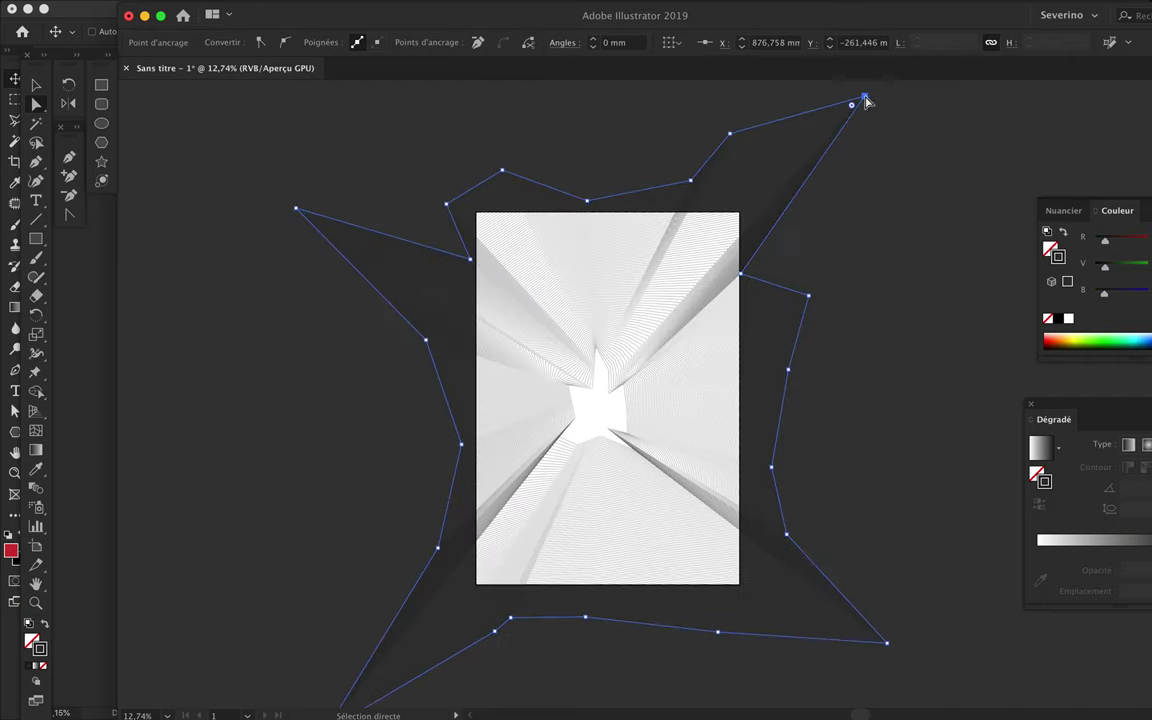
# Step: Set the blend's fill to None and swap its fill and stroke colours
pyautogui.keyDown('super'); pyautogui.click(610, 193); pyautogui.keyUp('super')
pyautogui.click(29, 623)
pyautogui.click(44, 623)
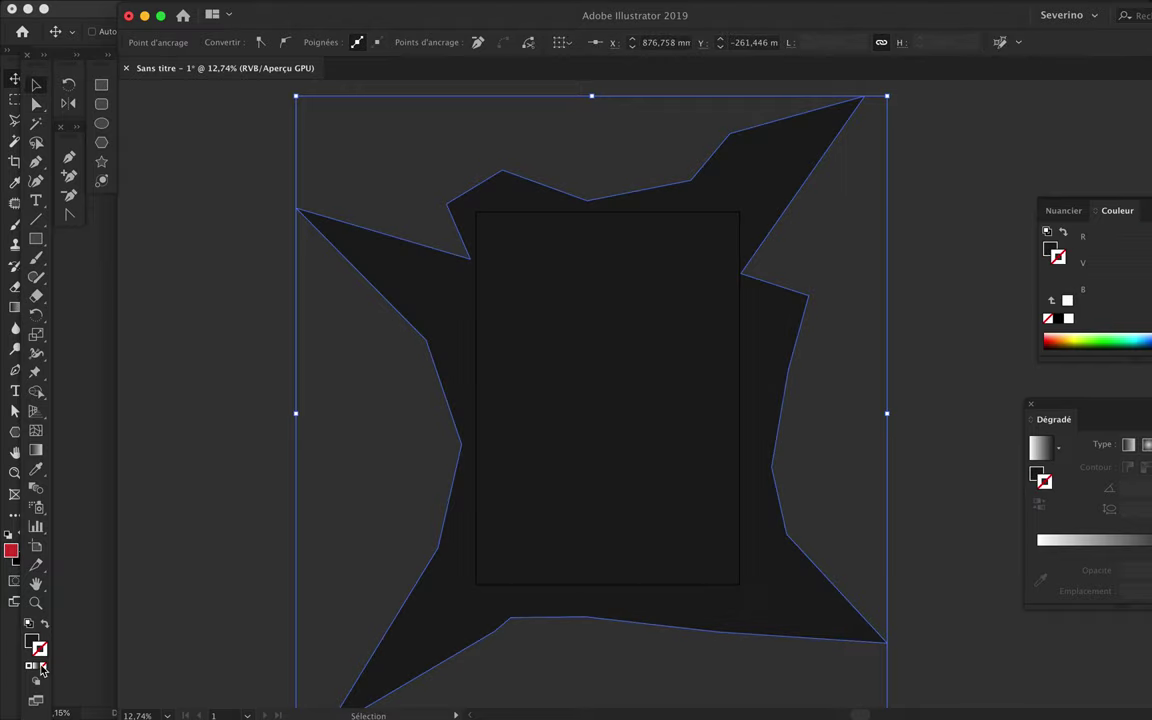
pyautogui.press('/')
pyautogui.click(342, 496)
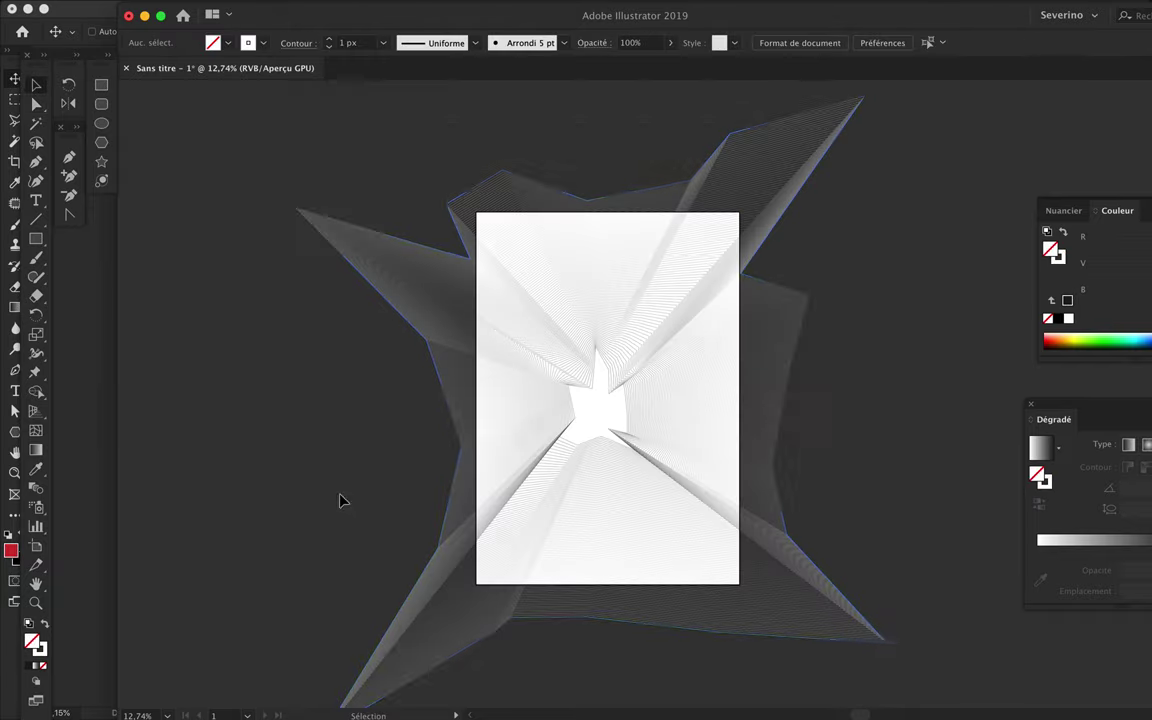
pyautogui.scroll(5, 593, 405)
pyautogui.click(35, 638)
pyautogui.click(35, 638)
pyautogui.scroll(-10, 509, 469)
# Step: Thin the line blend's stroke weight to 0.35 px and copy it
pyautogui.click(509, 469)
pyautogui.click(1124, 294)
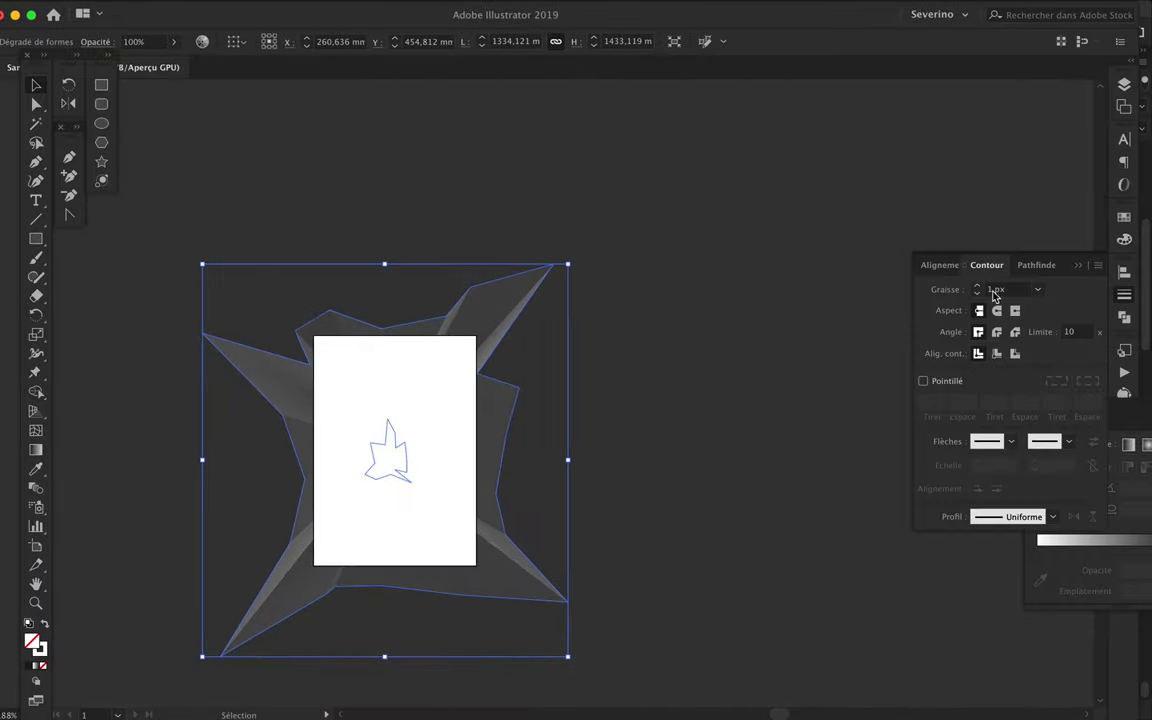
pyautogui.click(661, 237)
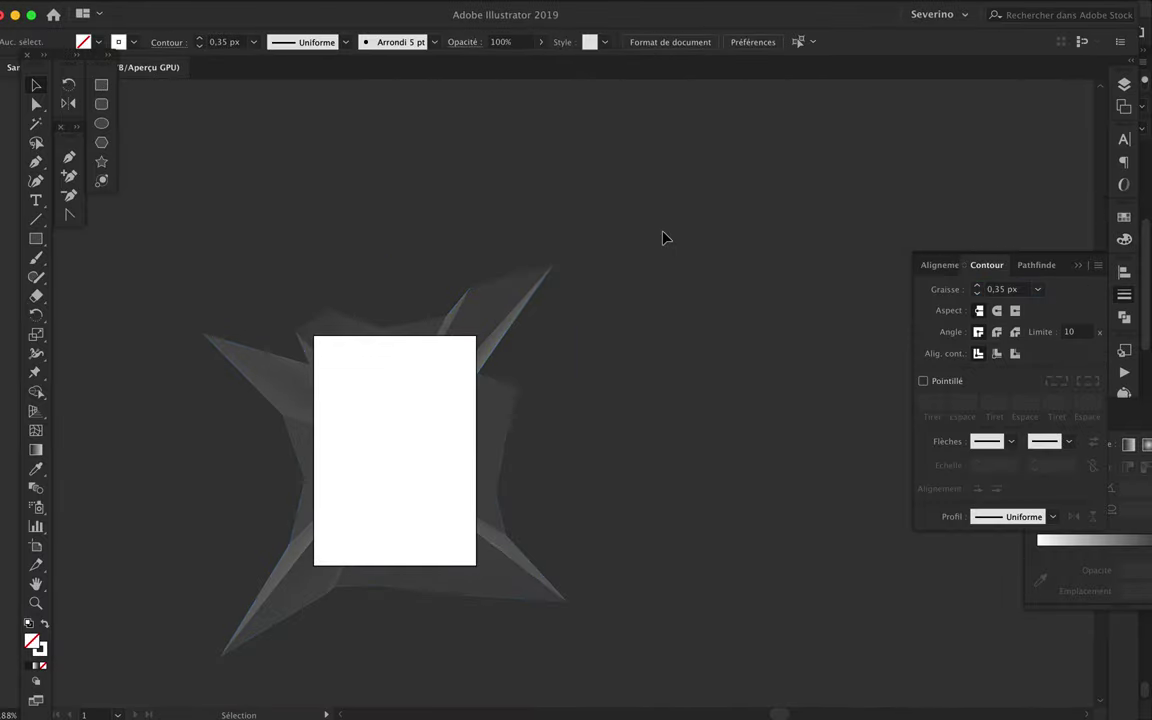
pyautogui.hotkey('alt', 'Tab')
# Step: Paste the line blend as a Vector Smart Object, enlarge it over the poster, and move it above Background
pyautogui.hotkey('ctrl', 'v')
pyautogui.scroll(-5, 435, 266)
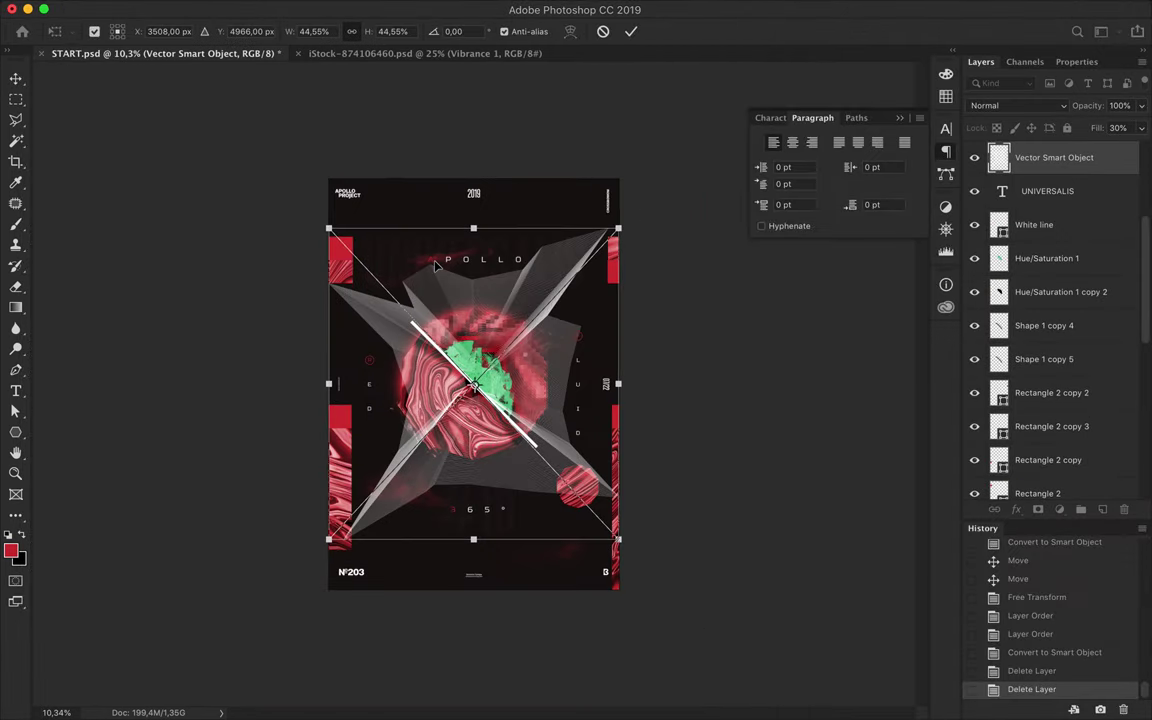
pyautogui.moveTo(474, 532); pyautogui.dragTo(497, 700)
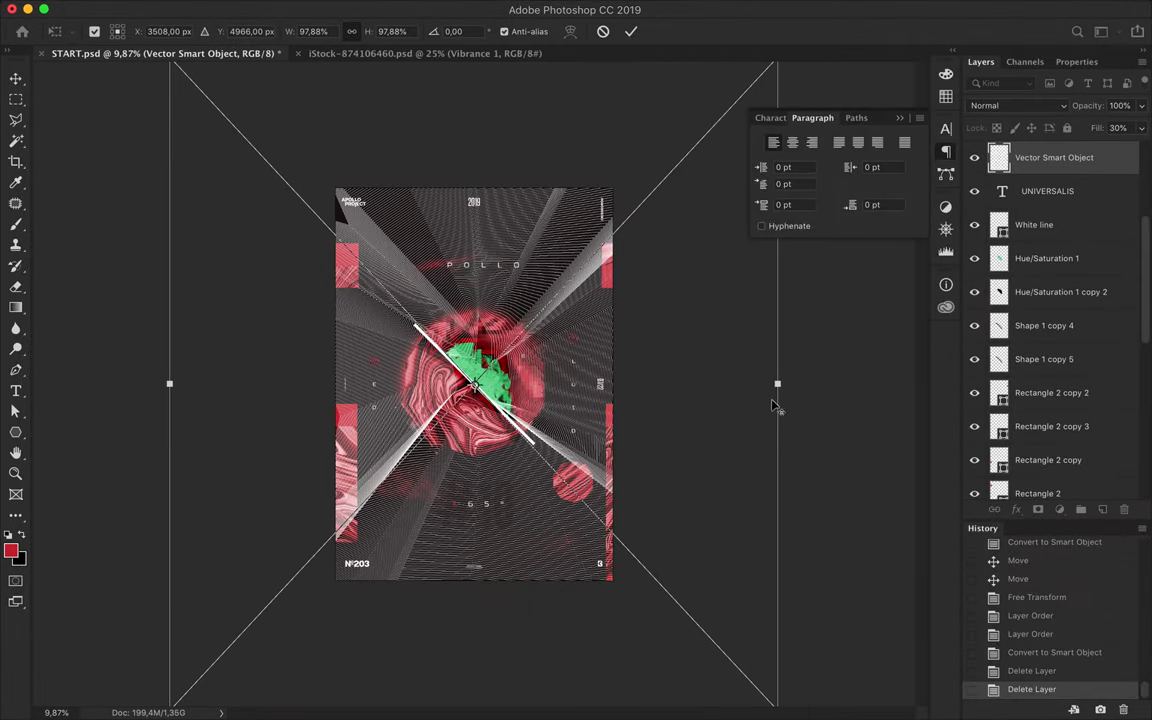
pyautogui.moveTo(776, 384); pyautogui.dragTo(799, 383)
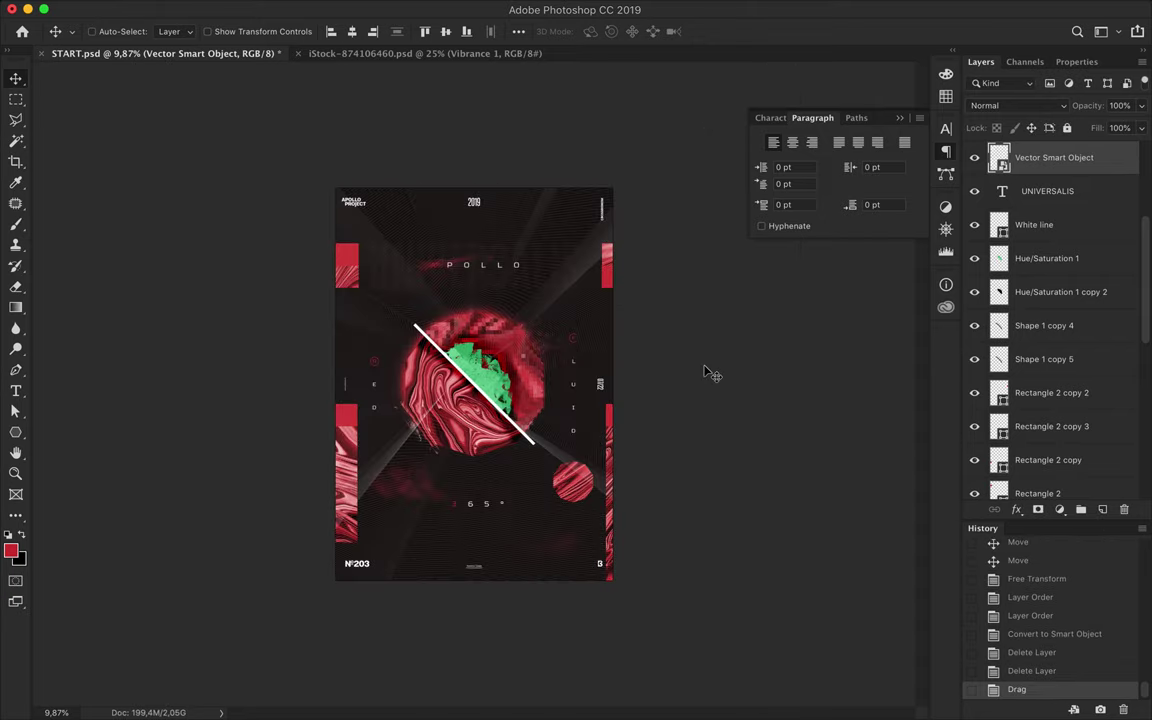
pyautogui.moveTo(1058, 174); pyautogui.dragTo(1028, 505)
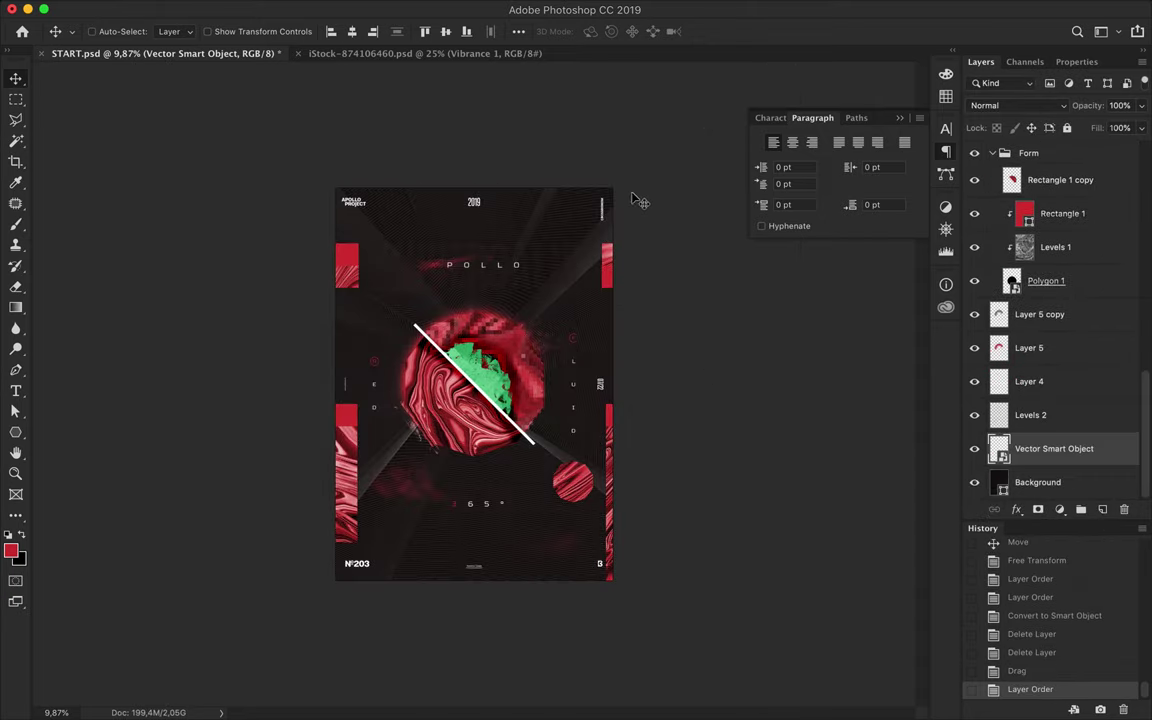
pyautogui.keyDown('ctrl'); pyautogui.click(988, 446); pyautogui.keyUp('ctrl')
# Step: Rasterize the rays layer and paint sampled red over it with a 5000 px soft brush
pyautogui.keyDown('ctrl'); pyautogui.click(999, 448); pyautogui.keyUp('ctrl')
pyautogui.press('i')
pyautogui.click(410, 383)
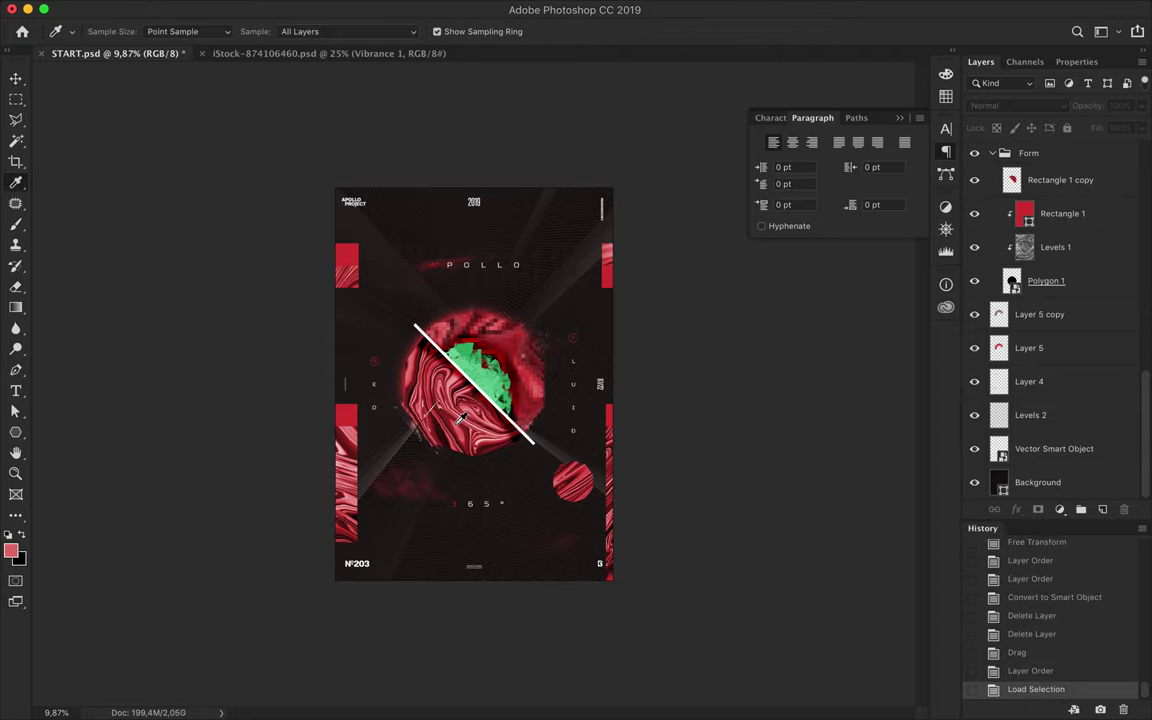
pyautogui.press('b')
pyautogui.click(368, 289)
pyautogui.press('Return')
pyautogui.click(1055, 448)
pyautogui.click(488, 331)
pyautogui.press('Return')
pyautogui.click(114, 31)
pyautogui.click(90, 220)
pyautogui.press('Return')
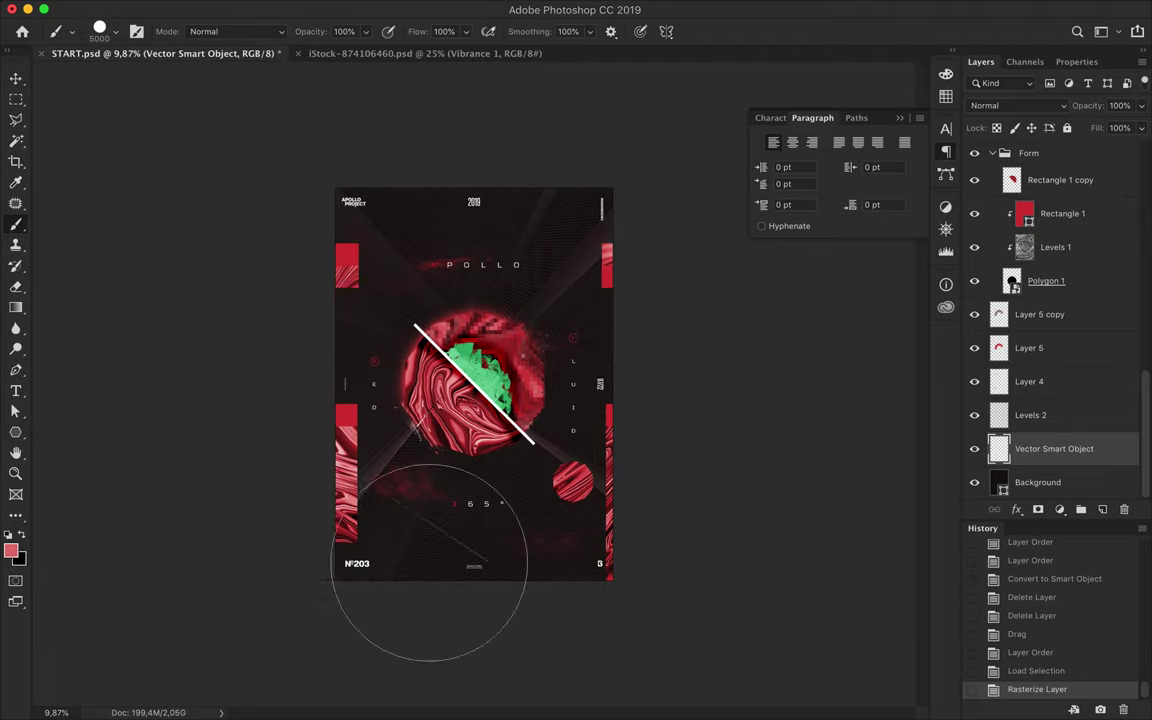
pyautogui.click(574, 589)
# Step: Add a layer mask to the rays and fade them out from the centre with a gradient
pyautogui.press('m')
pyautogui.click(513, 517)
pyautogui.hotkey('ctrl', '+')
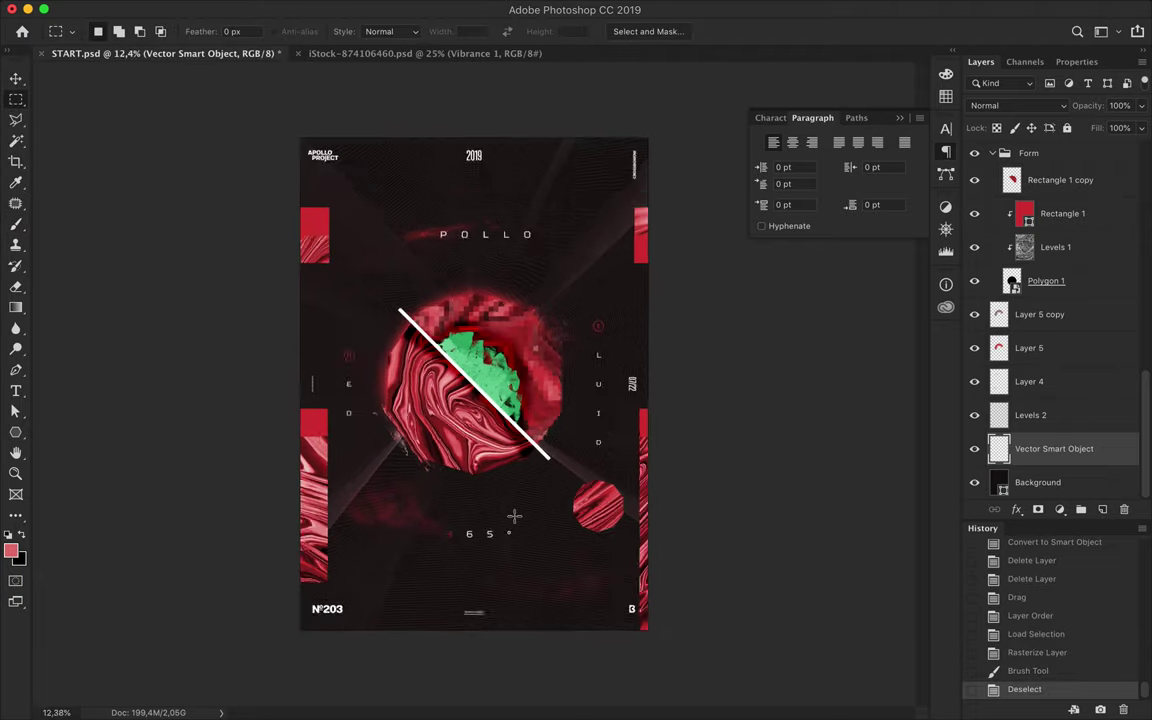
pyautogui.hotkey('ctrl', '0')
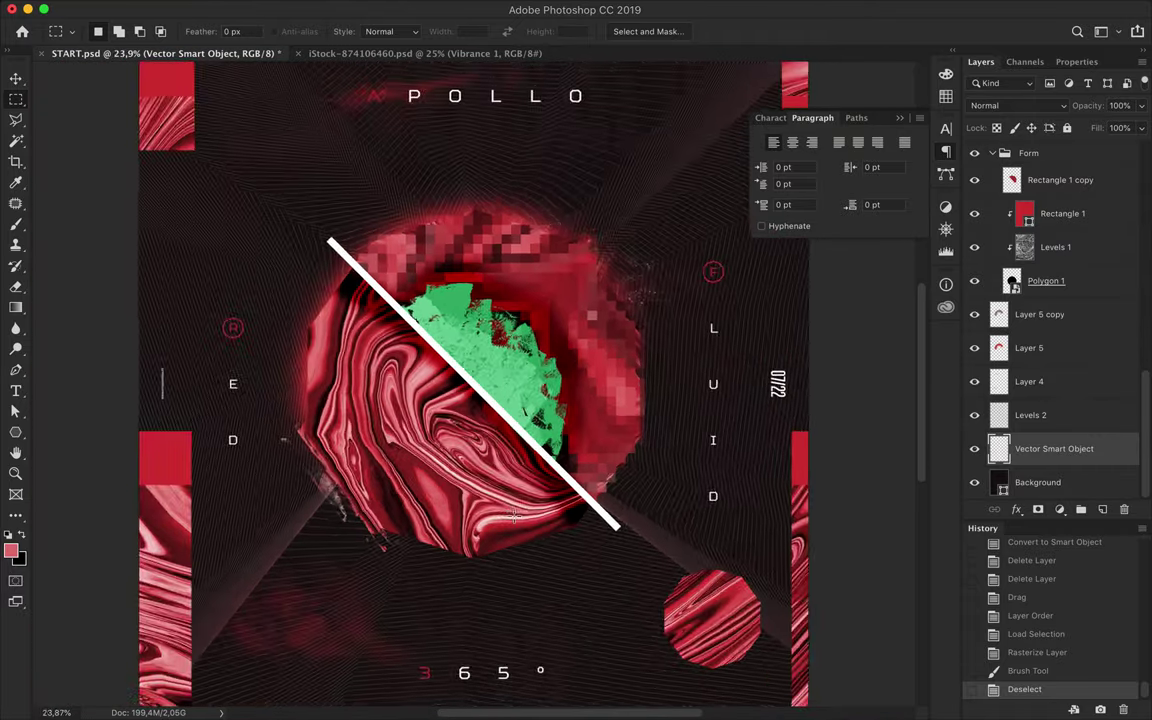
pyautogui.click(1038, 510)
pyautogui.click(16, 307)
pyautogui.moveTo(470, 380); pyautogui.dragTo(776, 378)
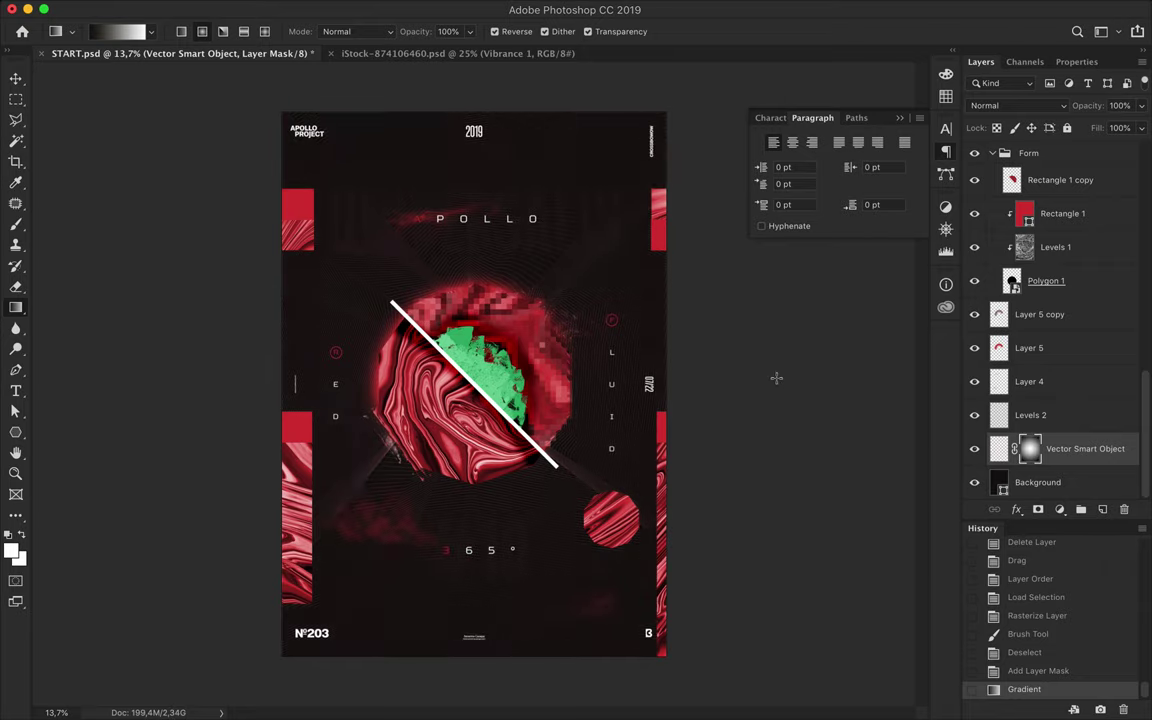
# Step: Add a Hue/Saturation adjustment above Hue/Saturation 1 and clip it to the layer below
pyautogui.press('v')
pyautogui.click(476, 393)
pyautogui.click(1060, 510)
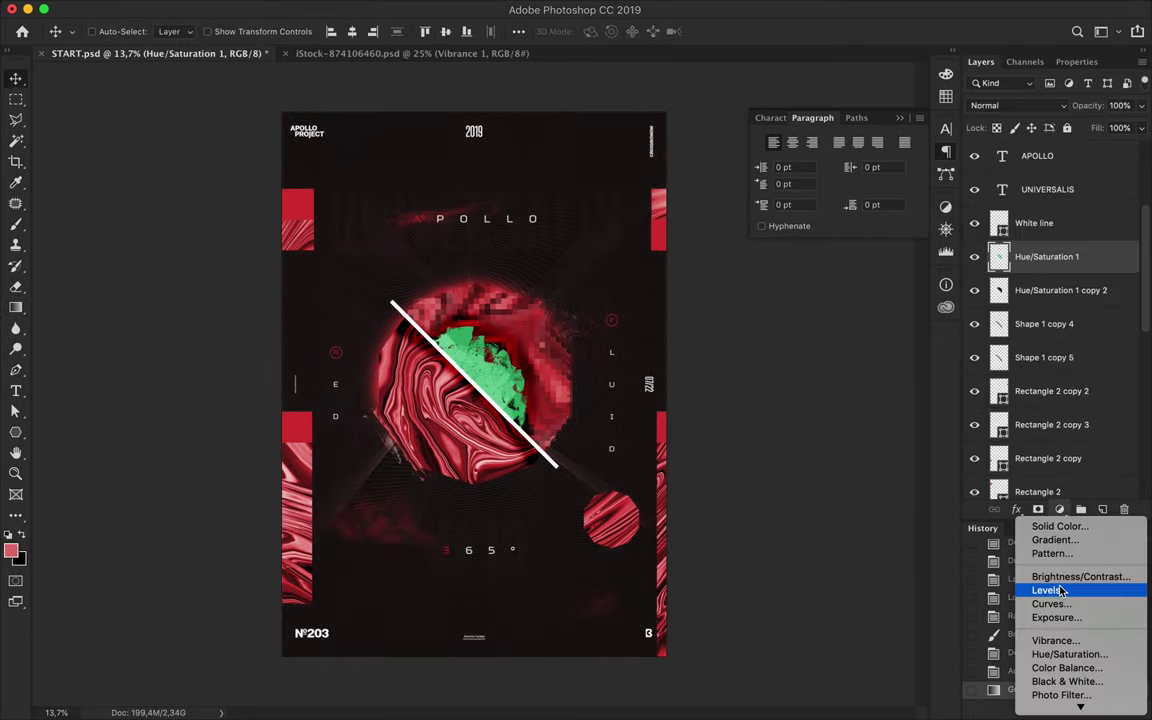
pyautogui.click(1052, 656)
pyautogui.moveTo(1050, 170); pyautogui.dragTo(997, 170)
pyautogui.click(981, 61)
pyautogui.keyDown('alt'); pyautogui.click(1022, 273); pyautogui.keyUp('alt')
# Step: Set Hue/Saturation 2's hue to -100 with slightly raised lightness
pyautogui.doubleClick(1015, 258)
pyautogui.moveTo(997, 170)
pyautogui.mouseDown()
pyautogui.moveTo(1130, 204)
pyautogui.moveTo(999, 190)
pyautogui.moveTo(999, 172)
pyautogui.mouseUp()
pyautogui.moveTo(1046, 233); pyautogui.dragTo(1051, 231)
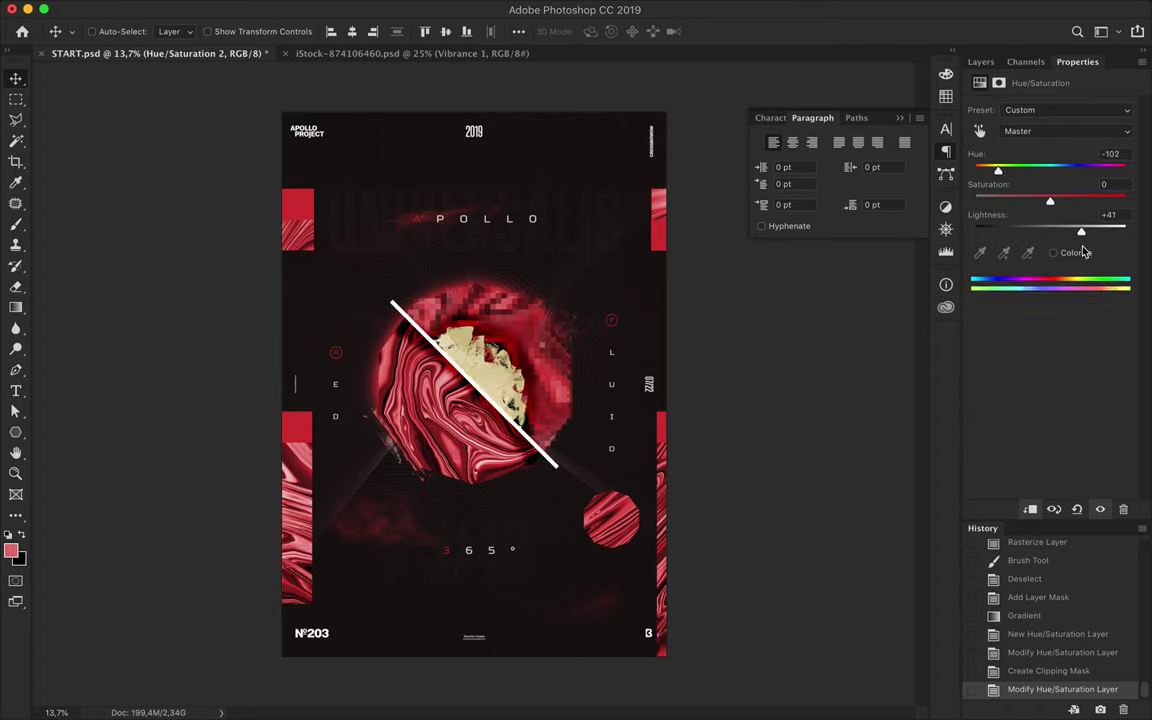
pyautogui.moveTo(996, 171); pyautogui.dragTo(999, 172)
pyautogui.click(19, 84)
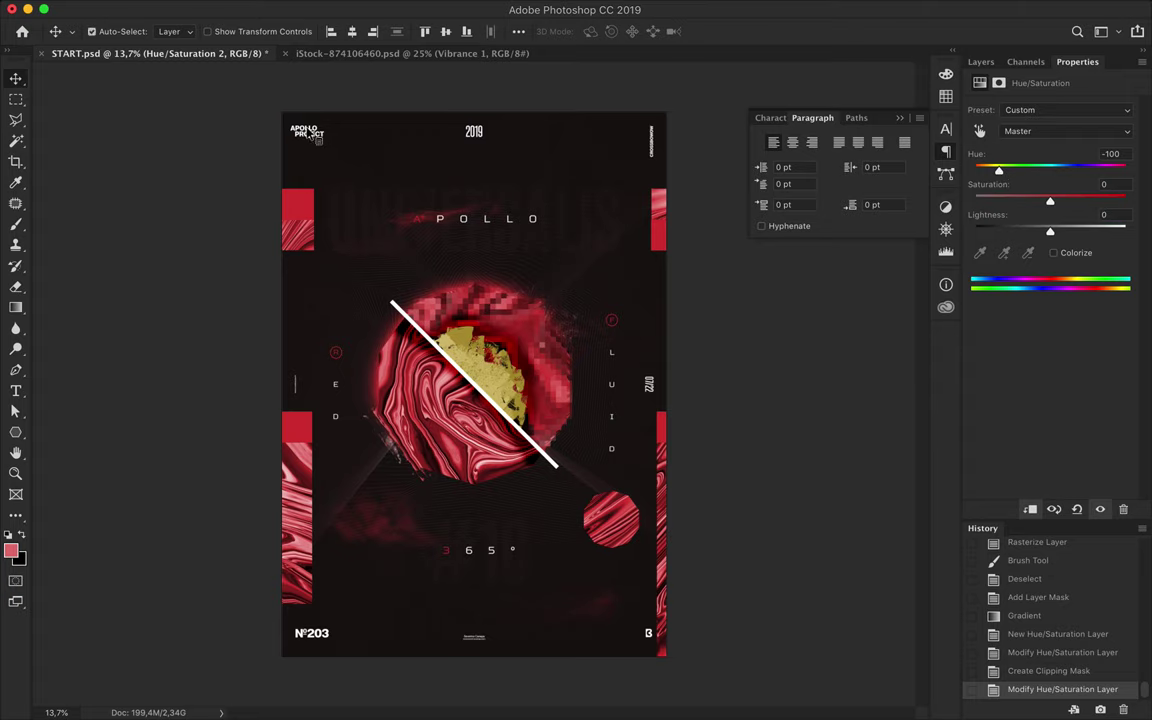
pyautogui.scroll(3, 318, 139)
# Step: Colour the A of APOLLO red in the title text layer
pyautogui.doubleClick(225, 118)
pyautogui.click(946, 96)
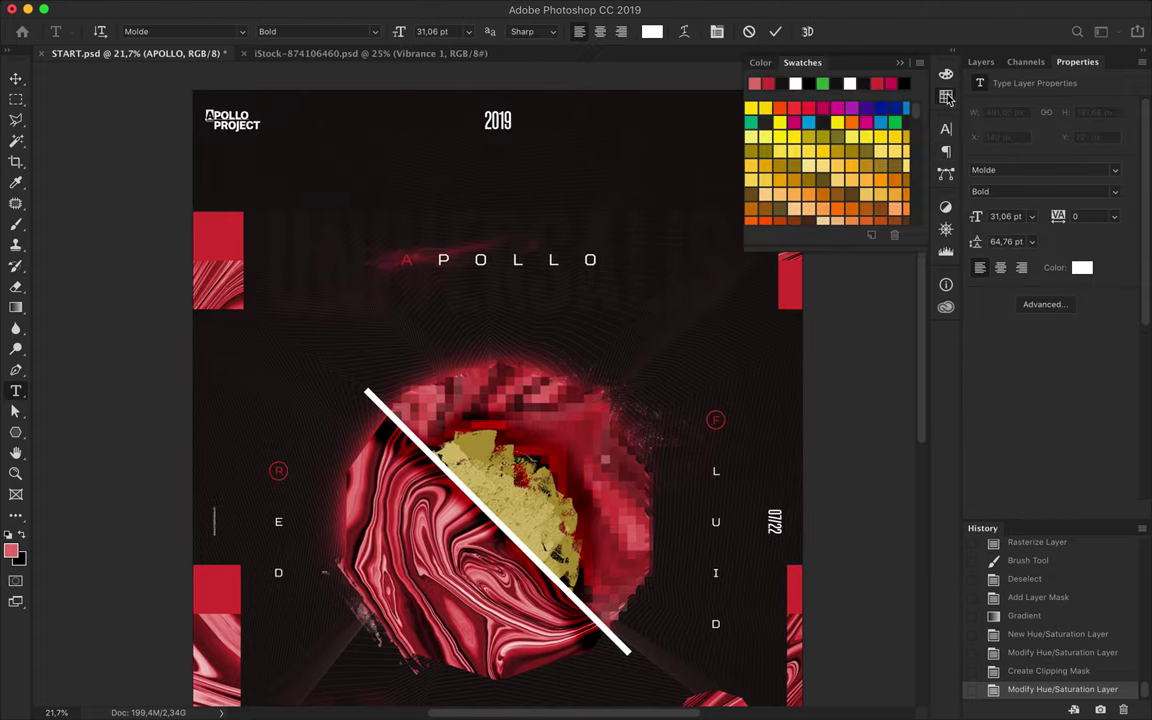
pyautogui.click(769, 82)
pyautogui.press('Escape')
# Step: Colour the 19 of 2019 red and commit the edit
pyautogui.click(219, 126)
pyautogui.press('Escape')
pyautogui.moveTo(490, 120); pyautogui.dragTo(512, 120)
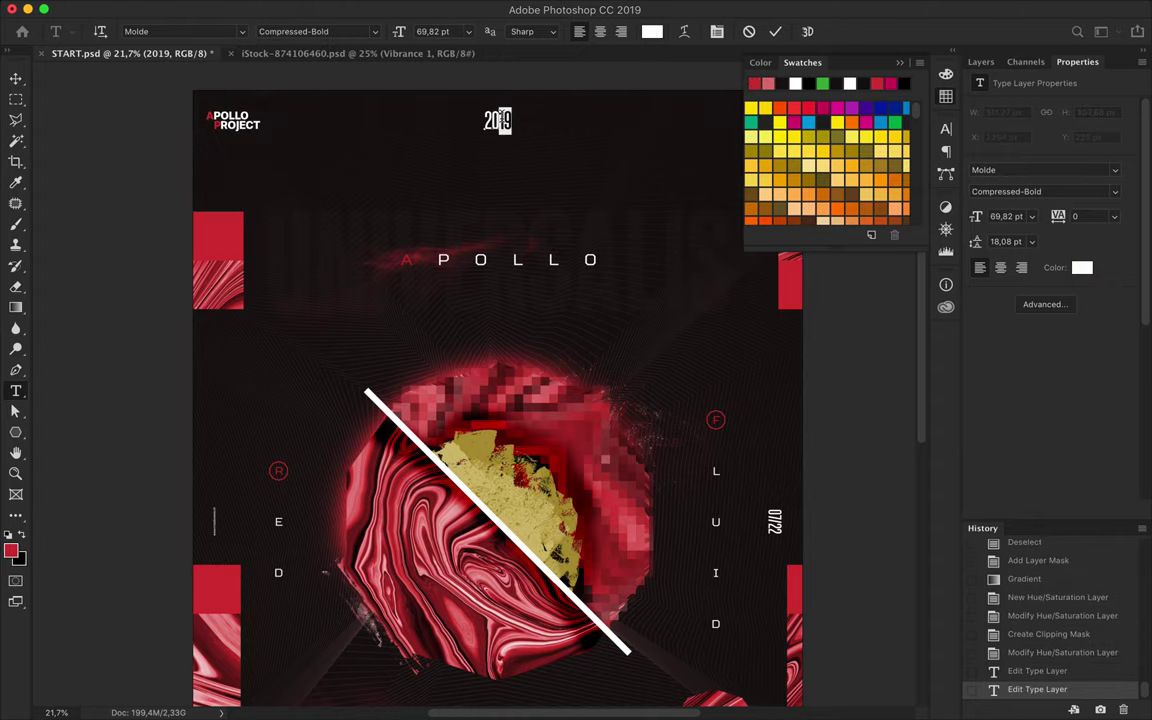
pyautogui.click(763, 82)
pyautogui.hscroll(5, 626, 175)
pyautogui.press('Escape')
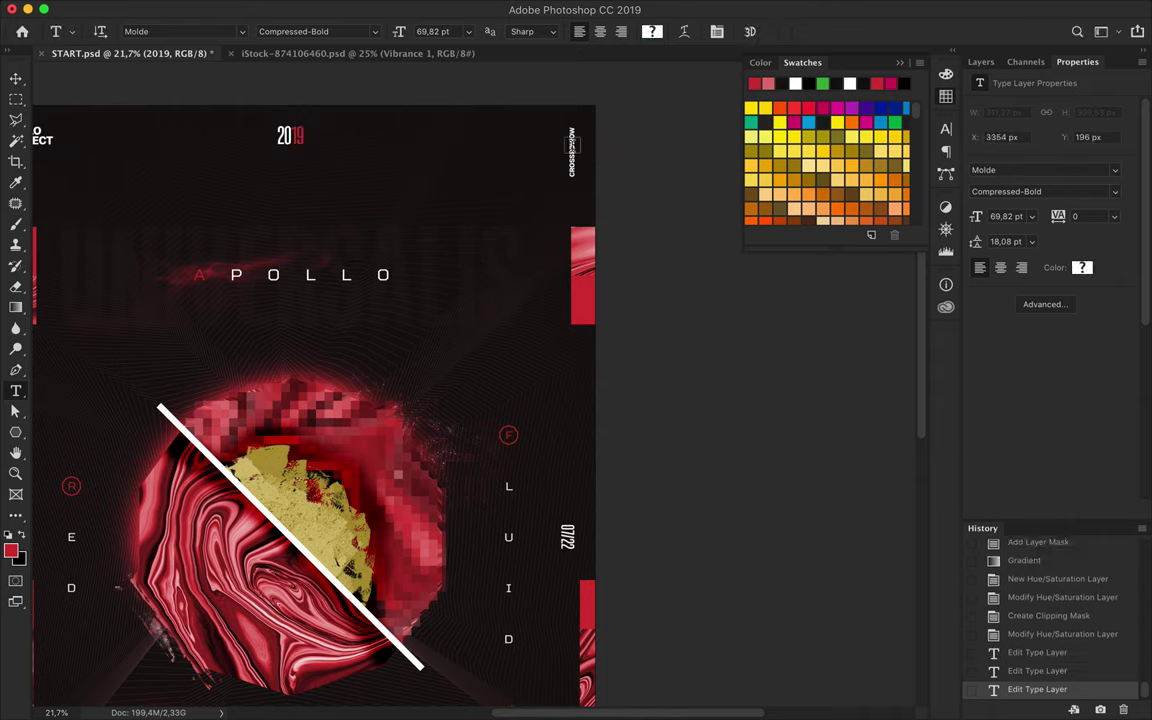
# Step: Discard a stray new text box and colour the 07/22 text red
pyautogui.moveTo(577, 141); pyautogui.dragTo(648, 168)
pyautogui.press('Escape')
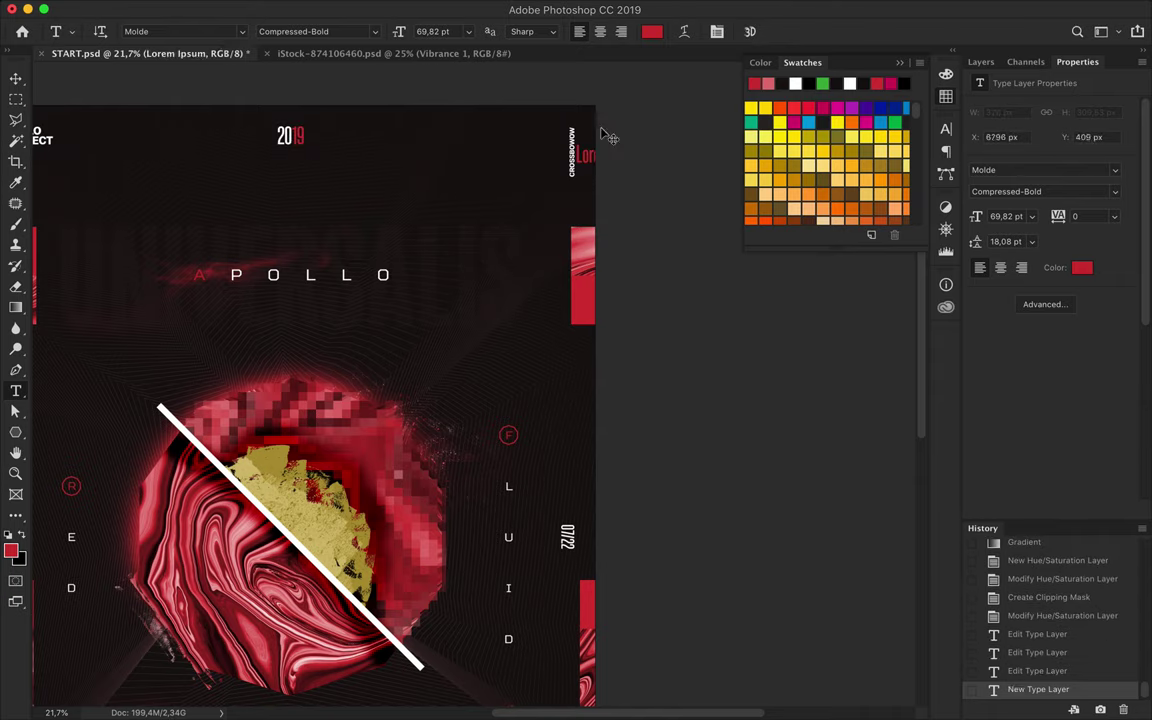
pyautogui.click(571, 122)
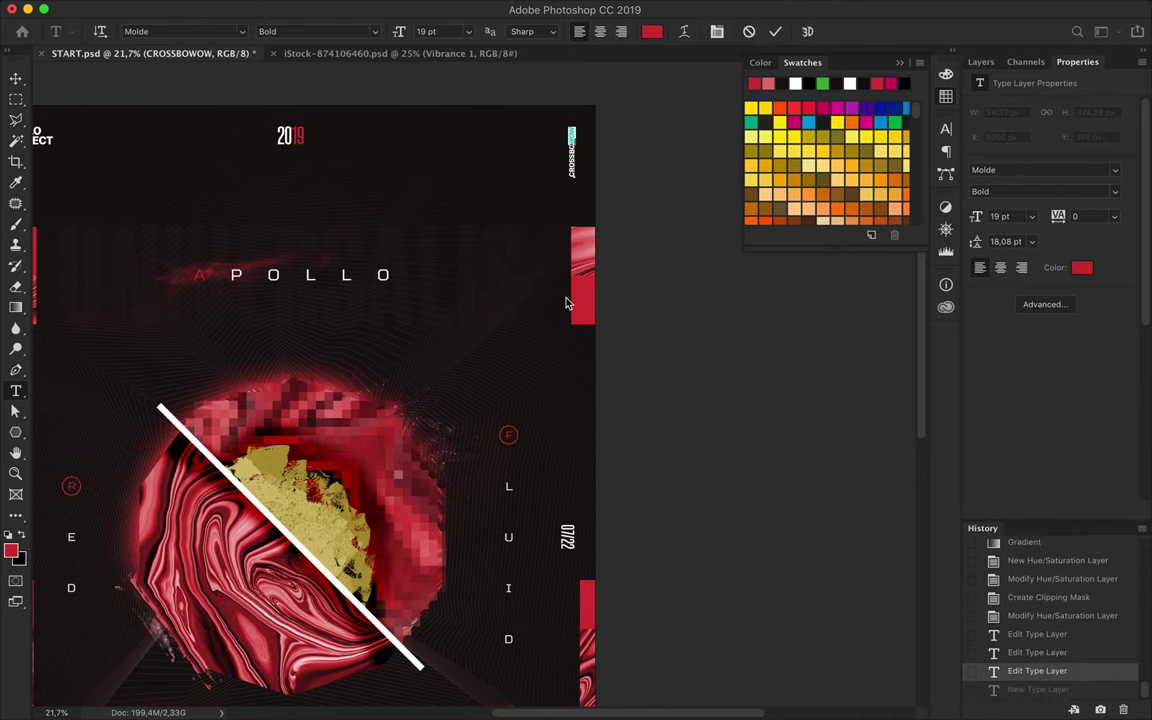
pyautogui.scroll(-4, 567, 302)
pyautogui.click(567, 378)
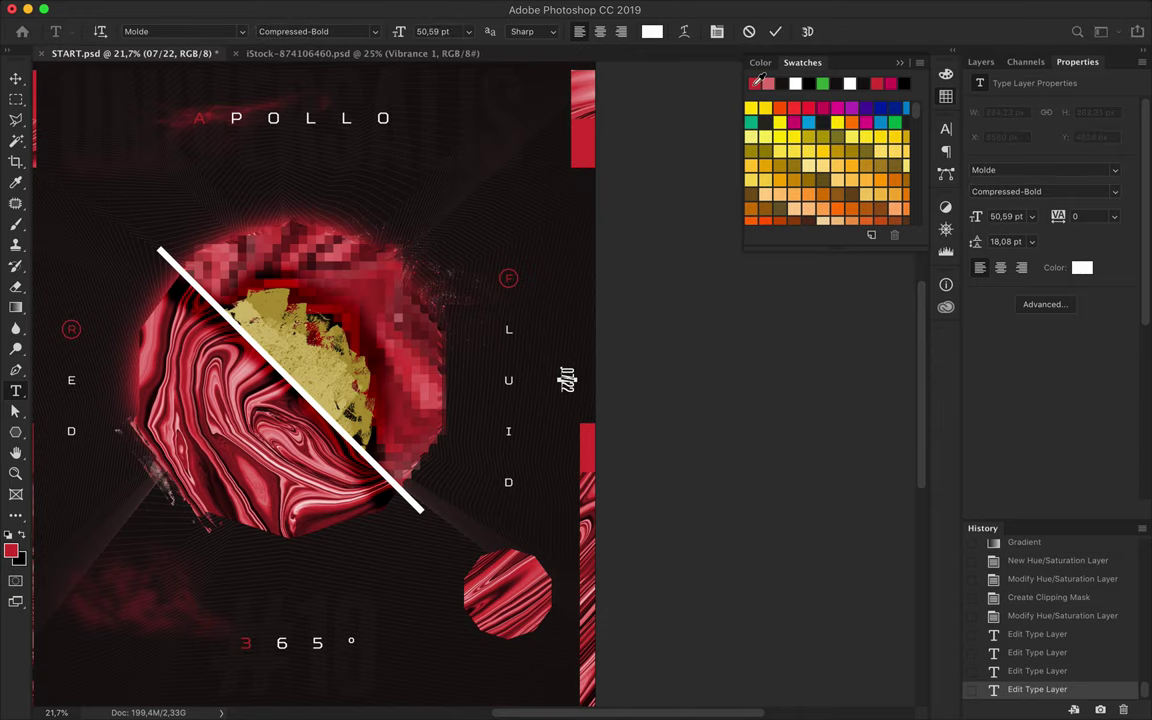
pyautogui.click(758, 84)
# Step: Colour the 203 of №203 red, commit, and fit the poster on screen
pyautogui.scroll(-5, 455, 290)
pyautogui.scroll(-1, 255, 467)
pyautogui.hscroll(-3, 255, 467)
pyautogui.click(160, 483)
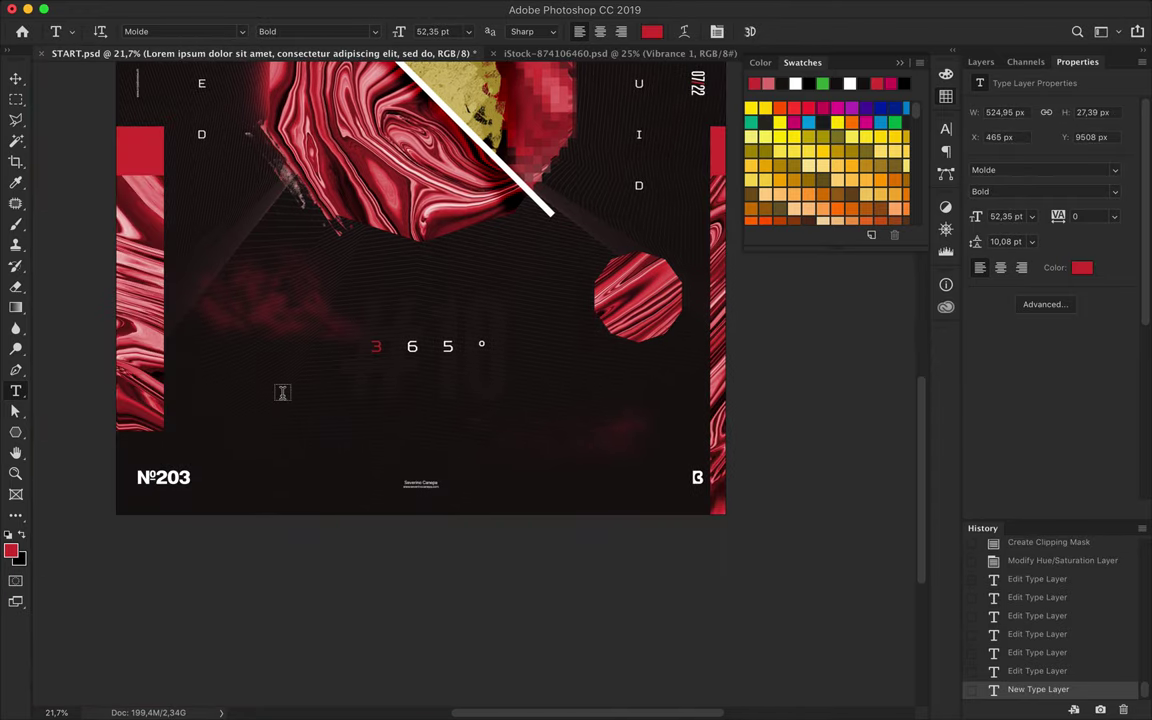
pyautogui.doubleClick(177, 477)
pyautogui.click(767, 83)
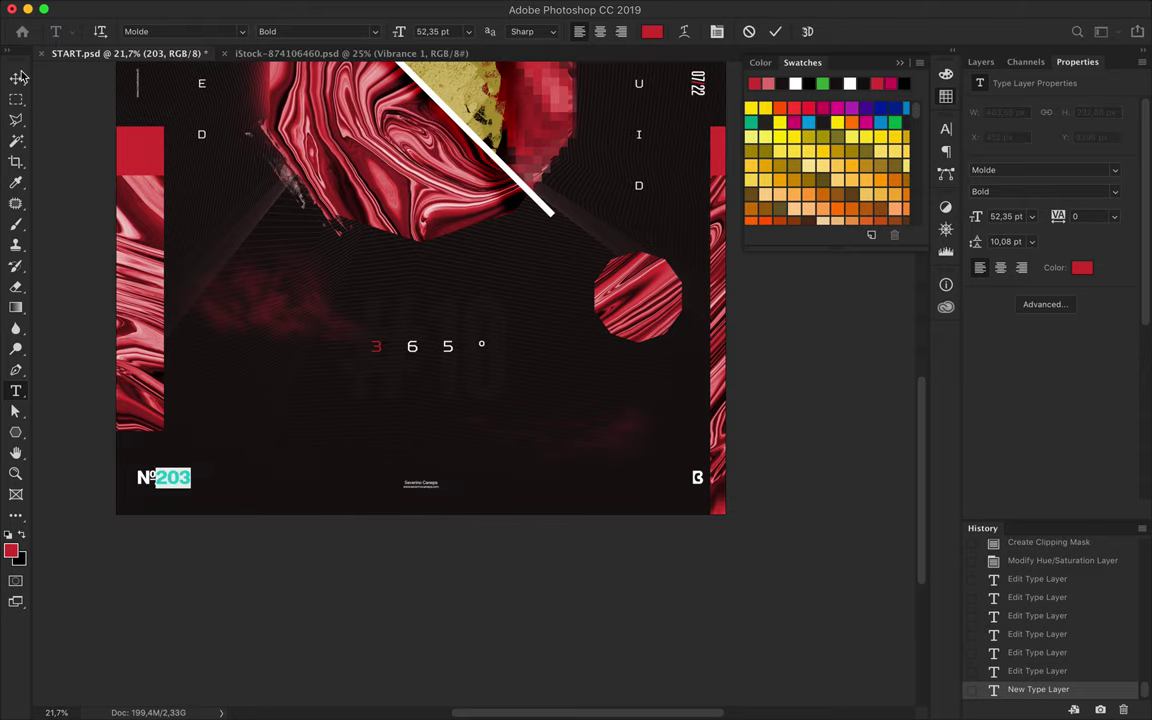
pyautogui.hotkey('ctrl', 'Return')
pyautogui.press('v')
pyautogui.hotkey('ctrl', '0')
# Step: Save the poster, then set the Hue/Saturation 2 hue to +41, turning the gold patch cyan
pyautogui.press('cmd+s')
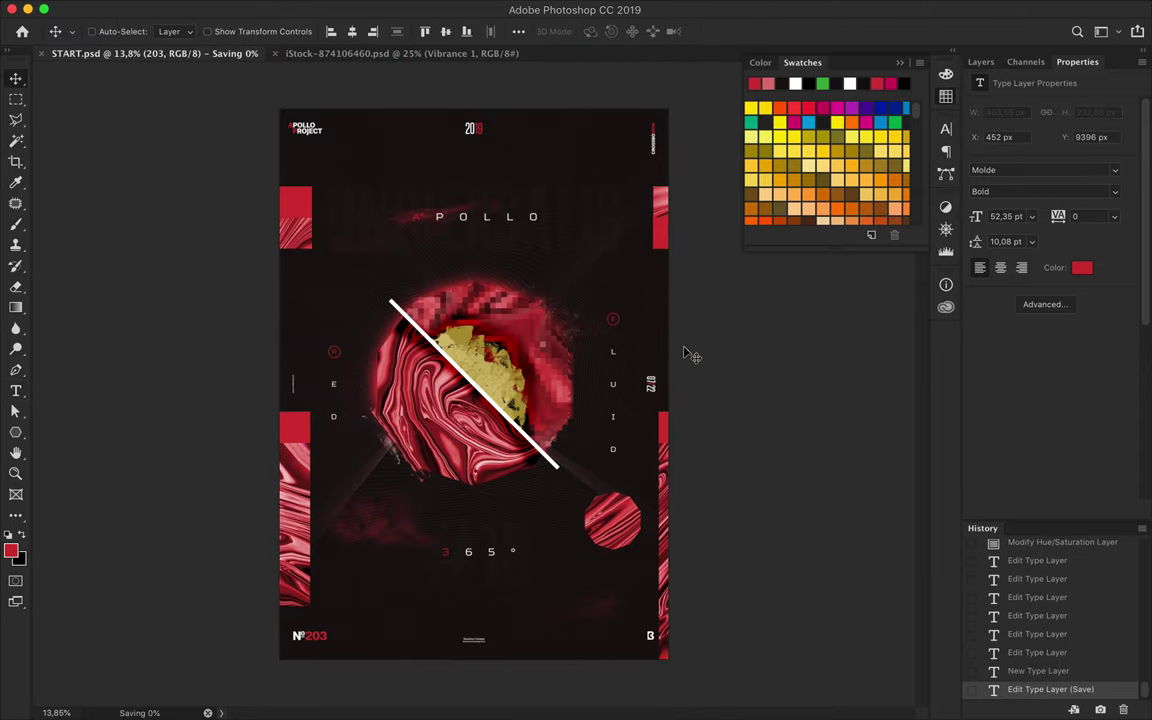
pyautogui.click(981, 62)
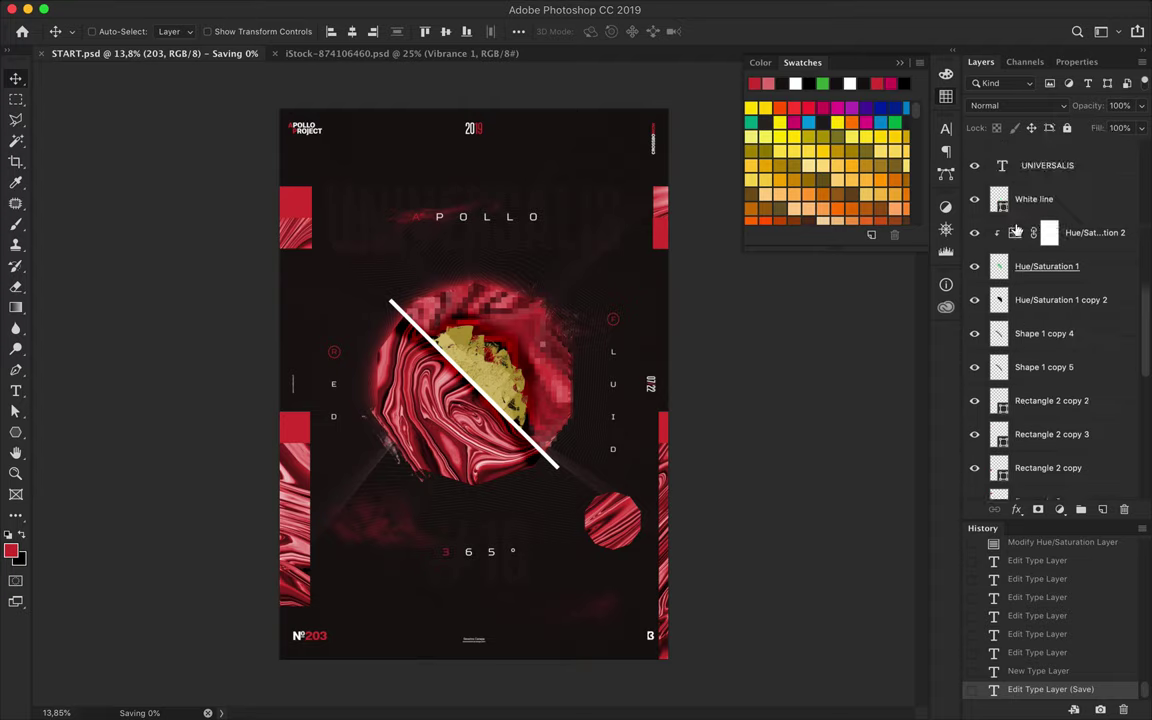
pyautogui.doubleClick(1015, 236)
pyautogui.moveTo(1003, 171)
pyautogui.mouseDown()
pyautogui.moveTo(975, 171)
pyautogui.moveTo(1105, 163)
pyautogui.moveTo(1077, 168)
pyautogui.mouseUp()
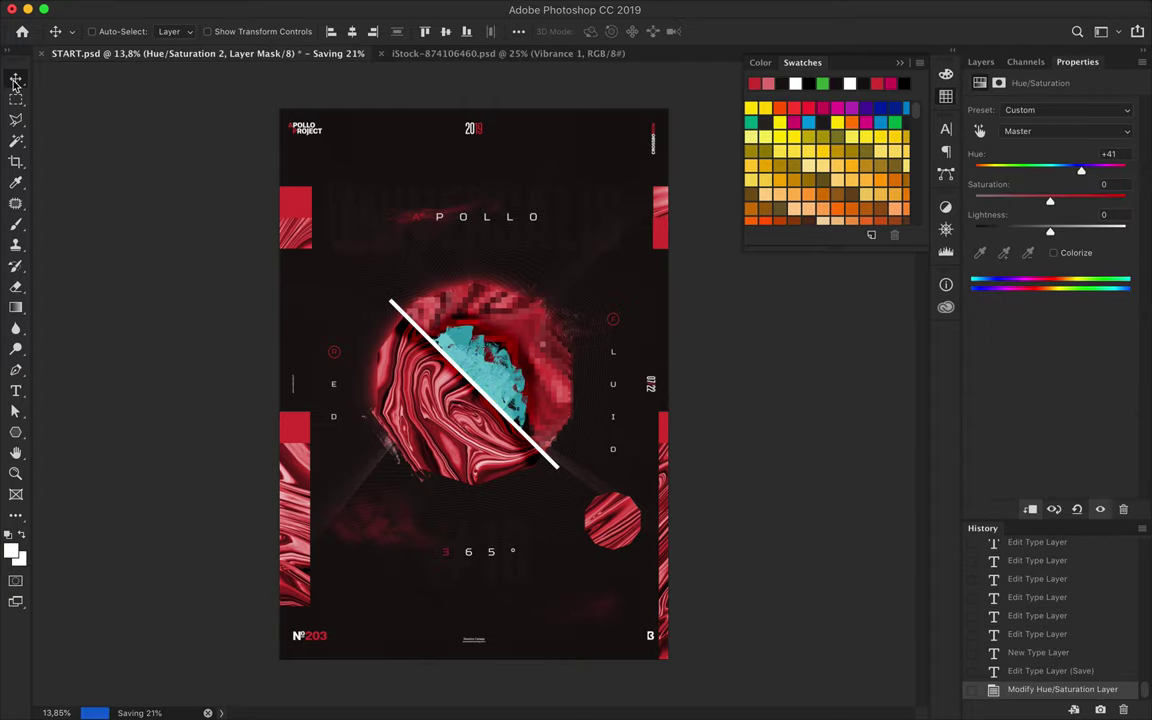